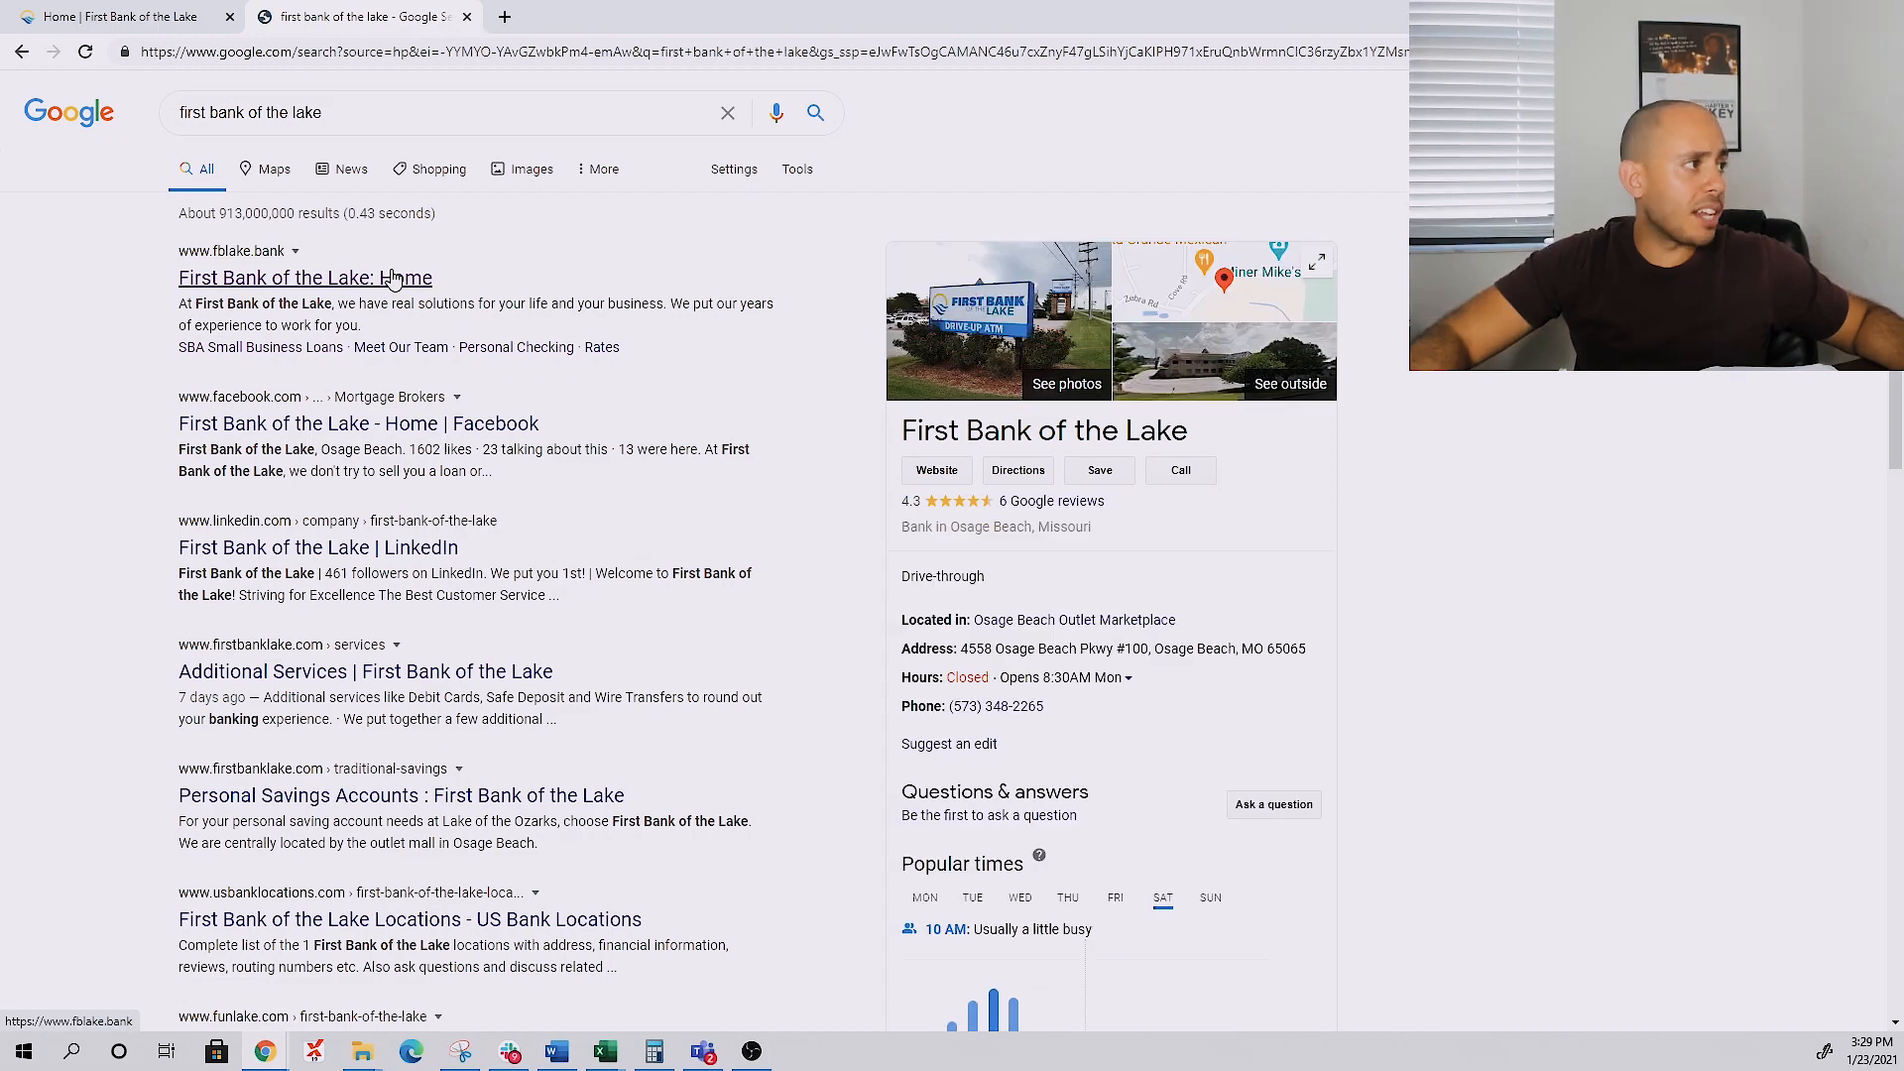
Open First Bank of the Lake's website from the search results and proceed to its external PPP loan application portal.
click(392, 278)
click(231, 16)
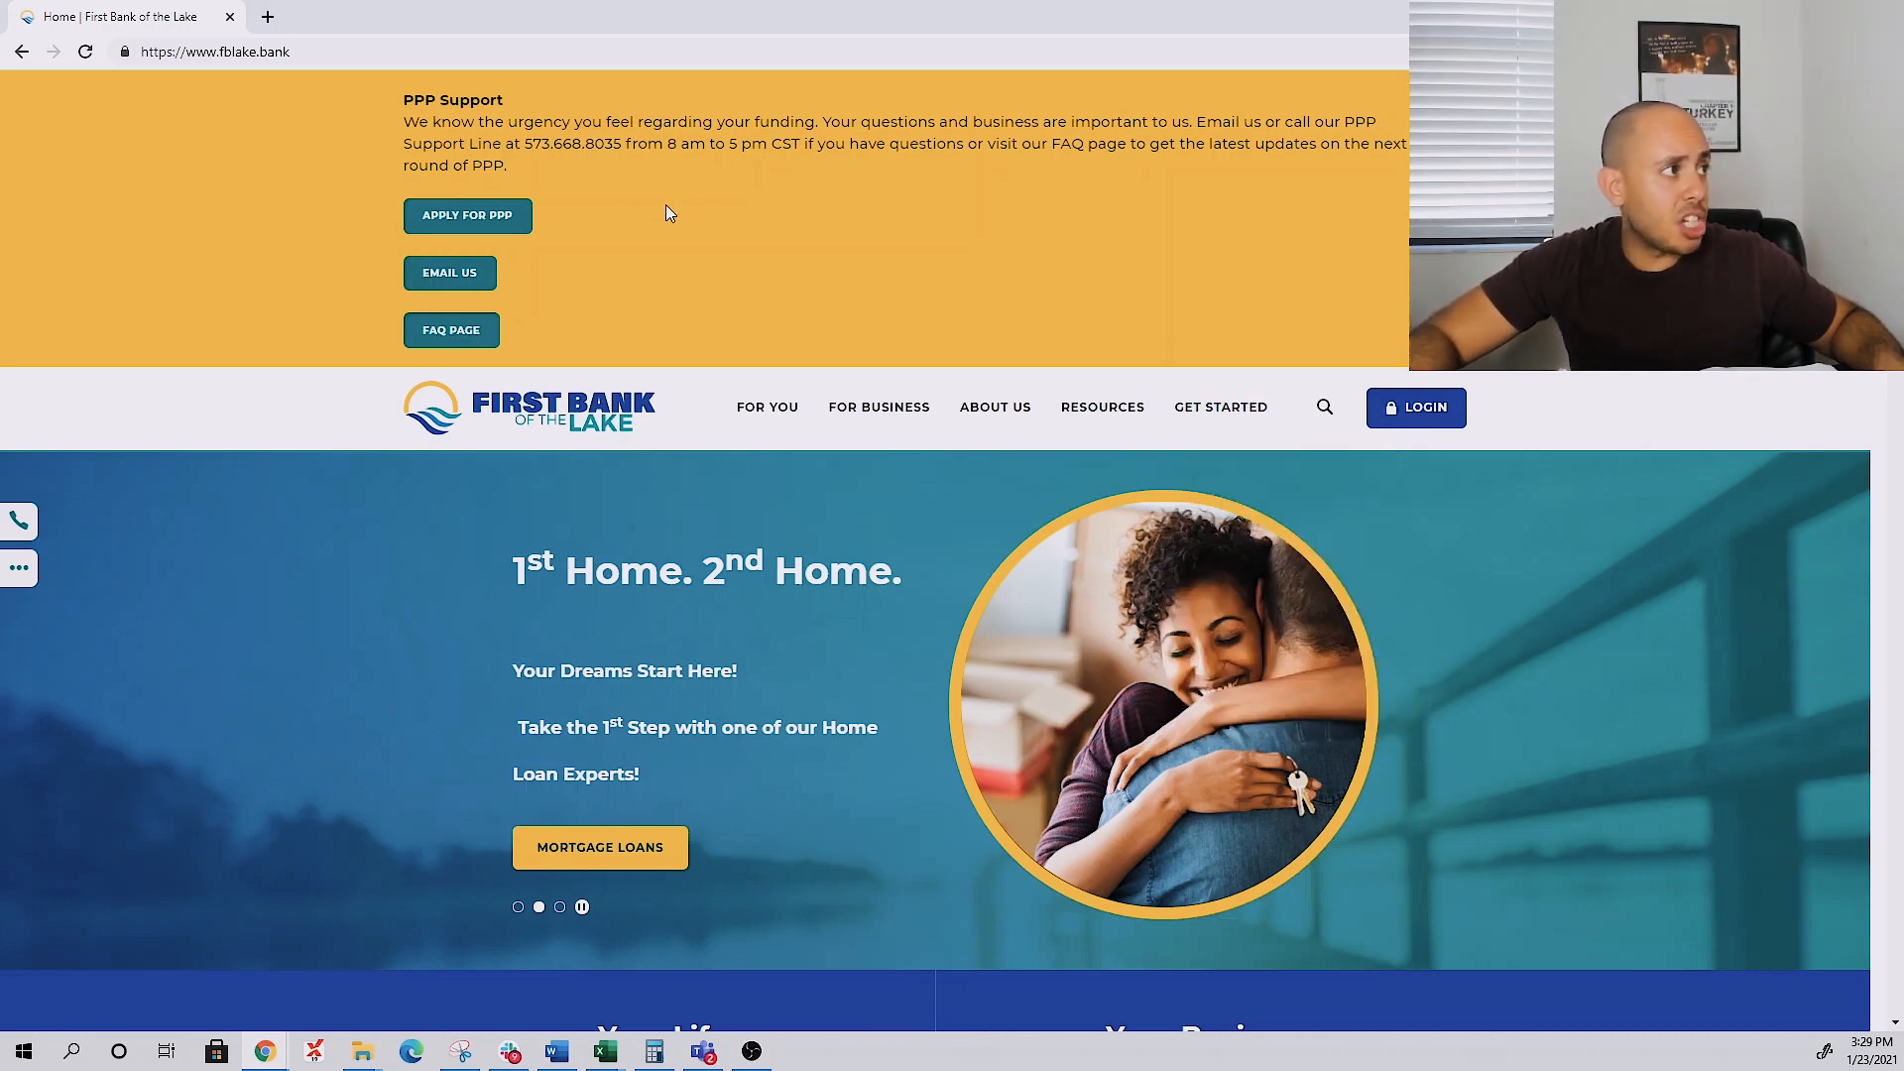
click(475, 221)
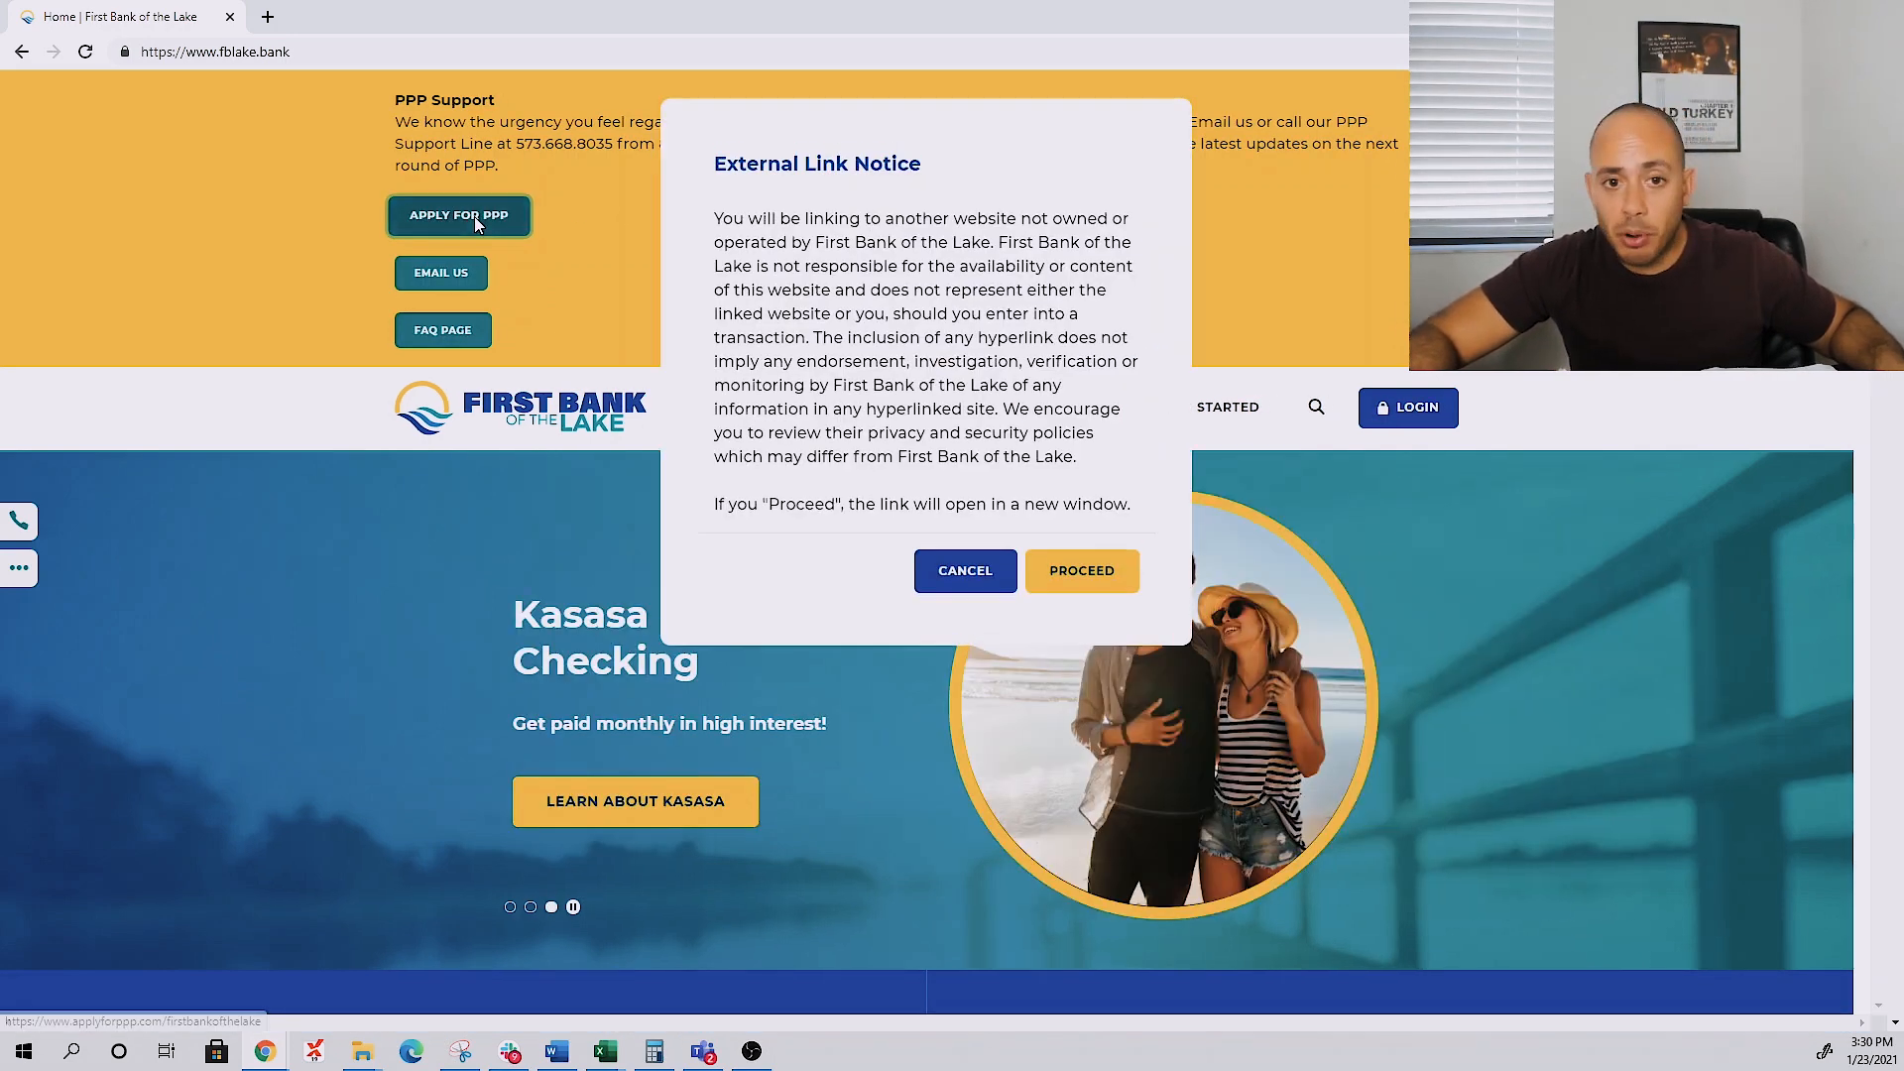
click(1110, 589)
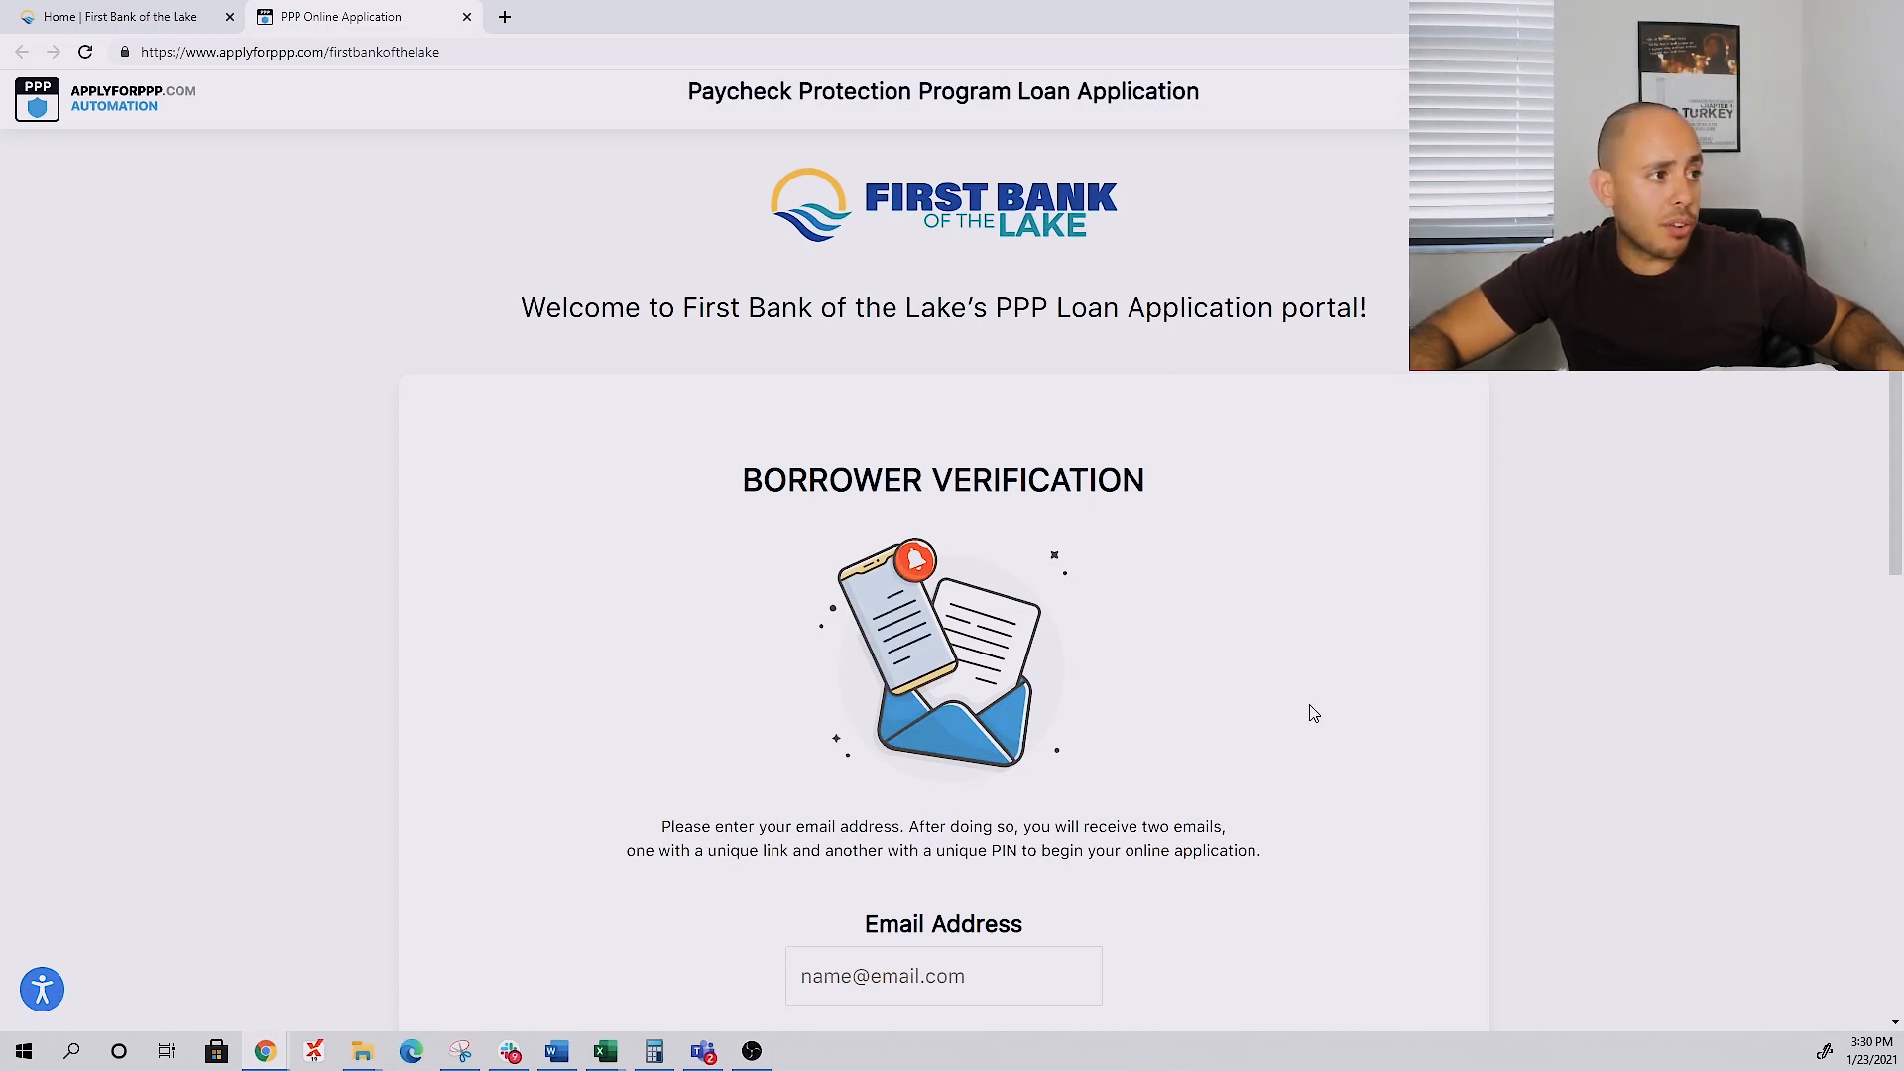
Enter the business email address for borrower verification and submit it to request the application link.
scroll(1356, 781, down, 2)
click(977, 798)
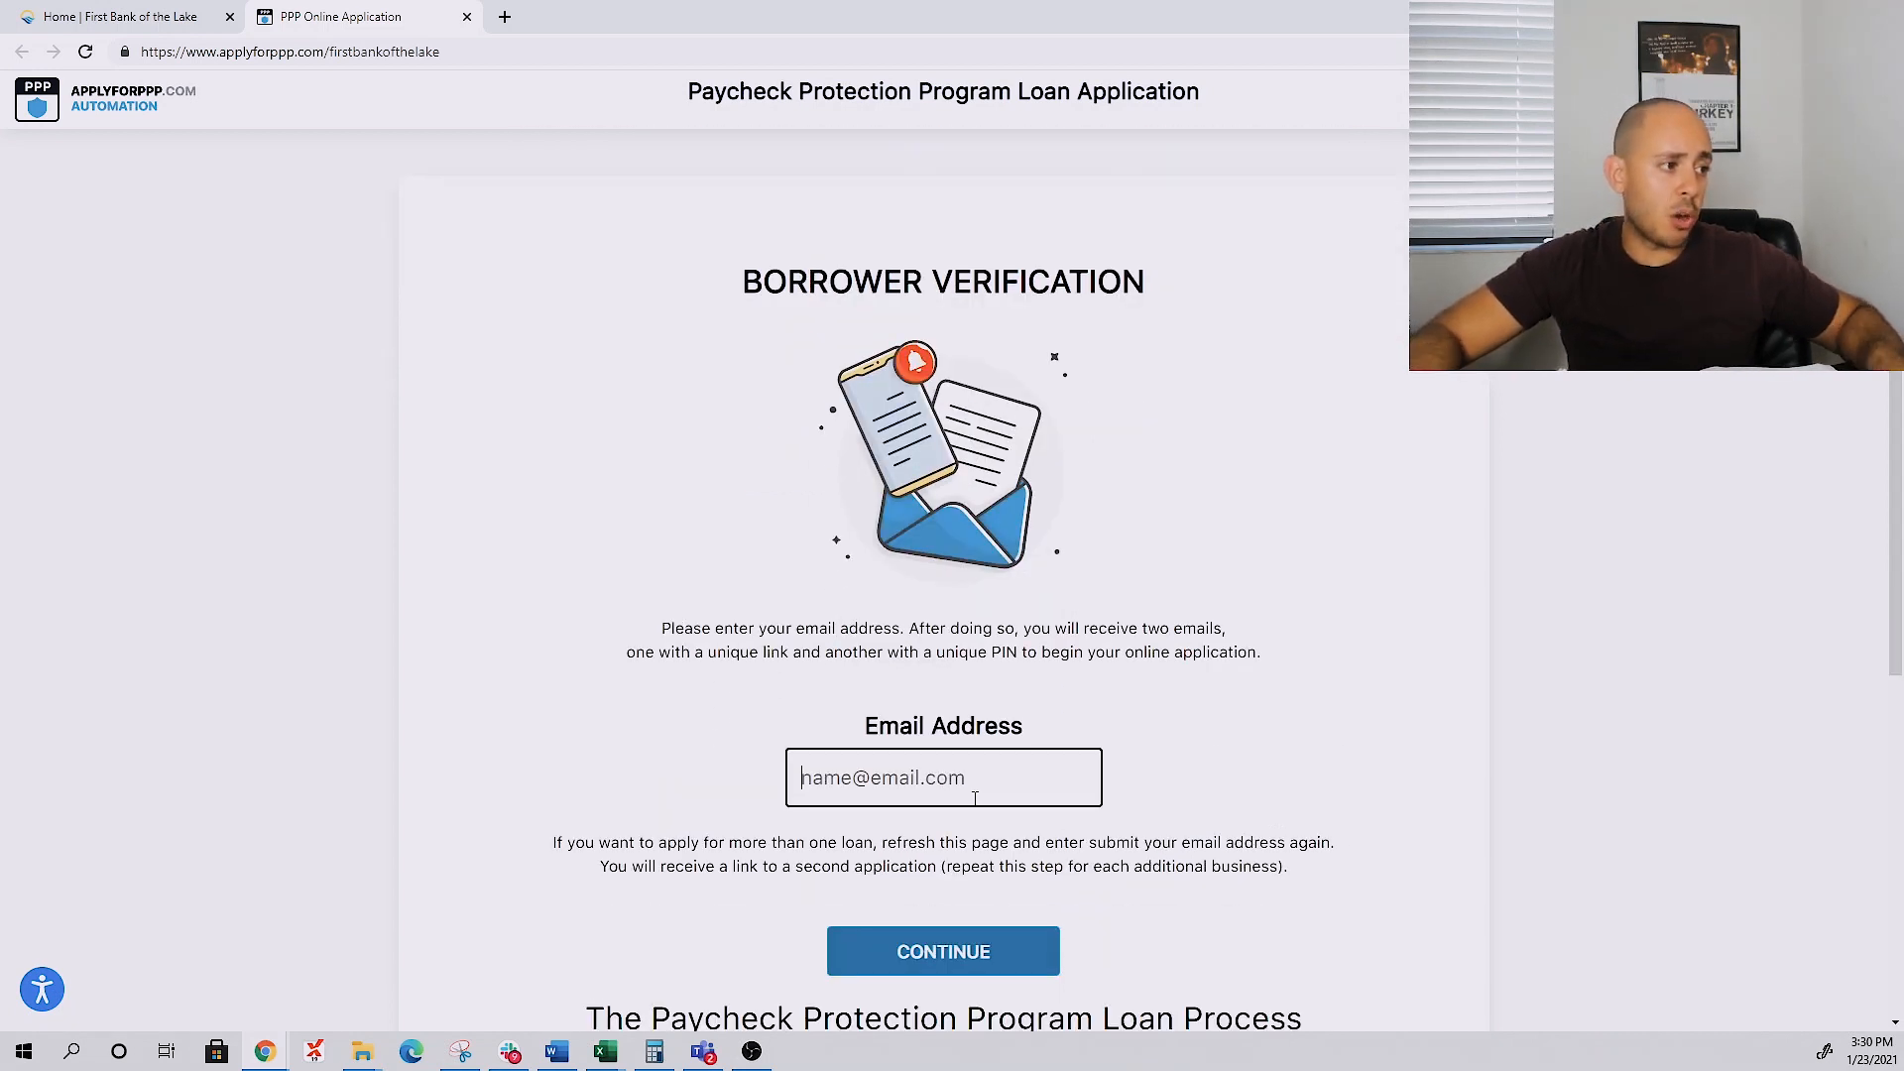
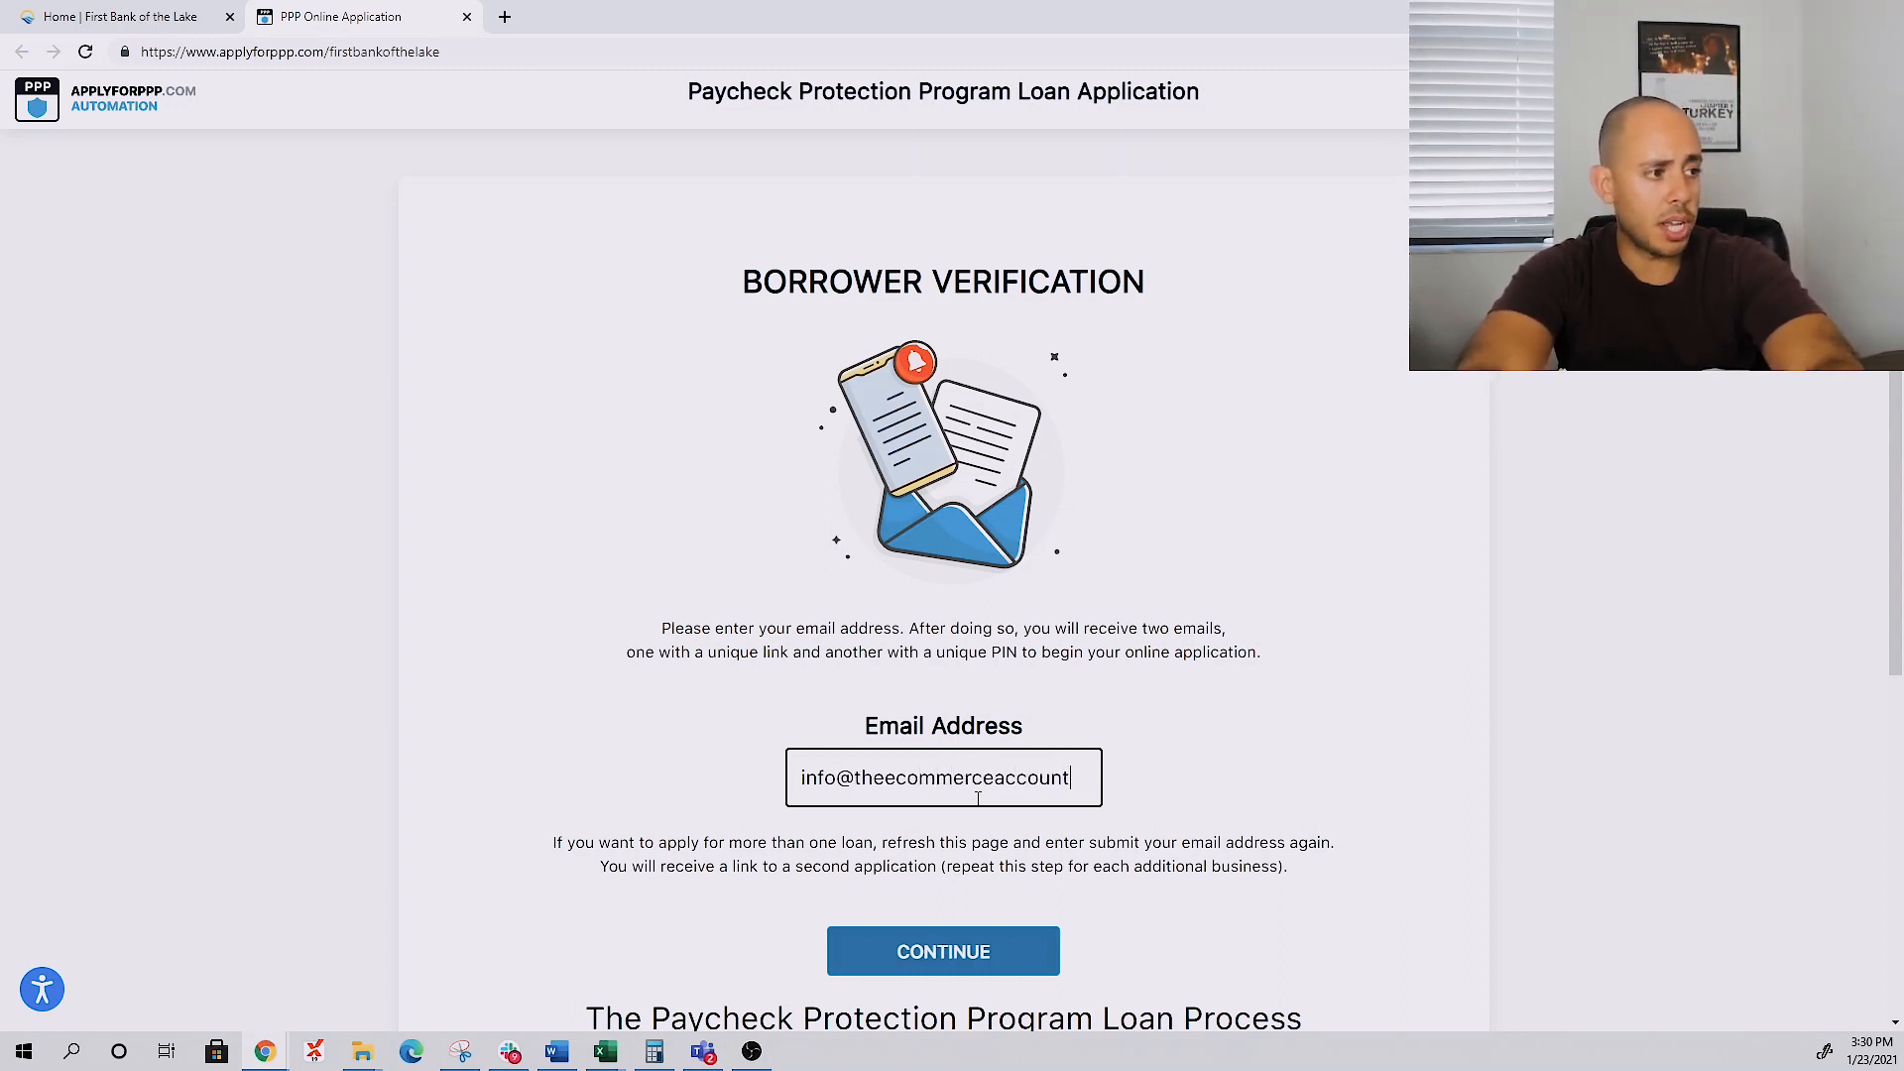
key(Return)
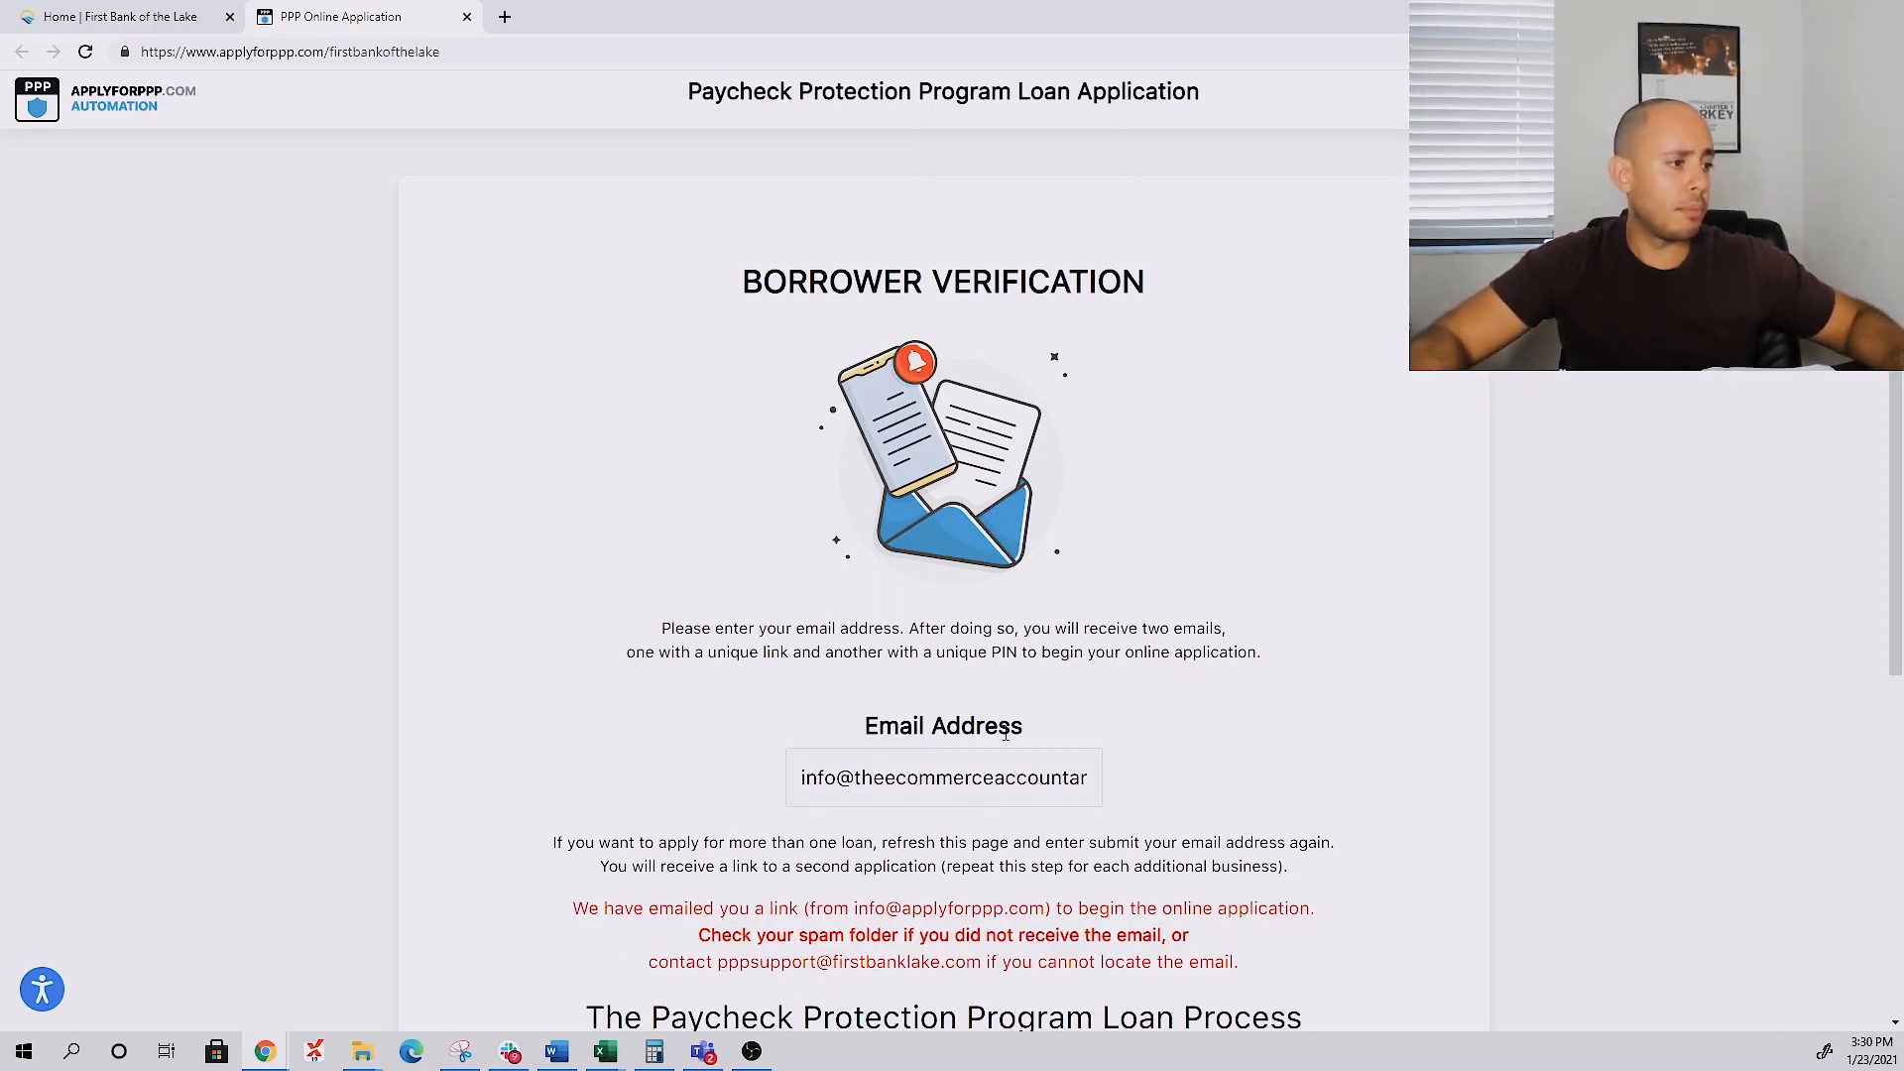
Open the application through the emailed link and close the earlier borrower verification page.
scroll(646, 773, down, 2)
drag(572, 709, 1130, 701)
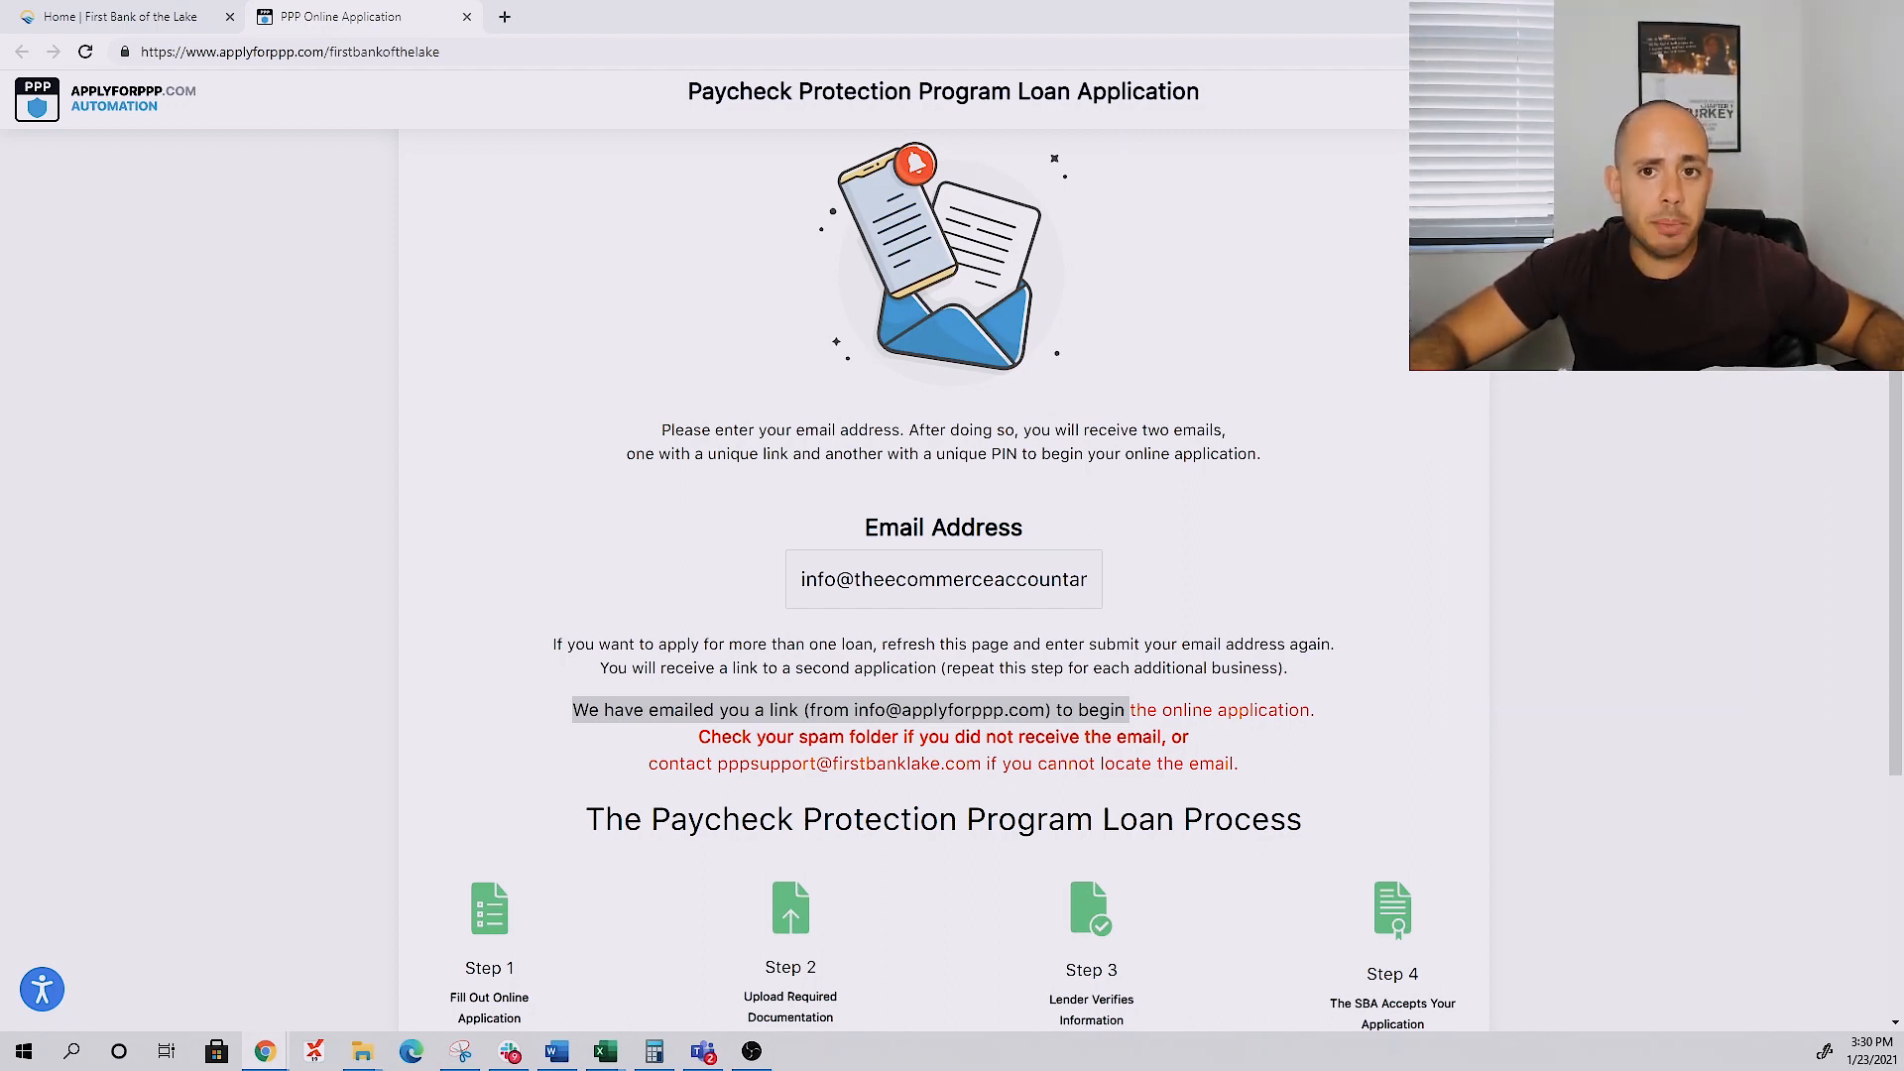
drag(1903, 248, 872, 9)
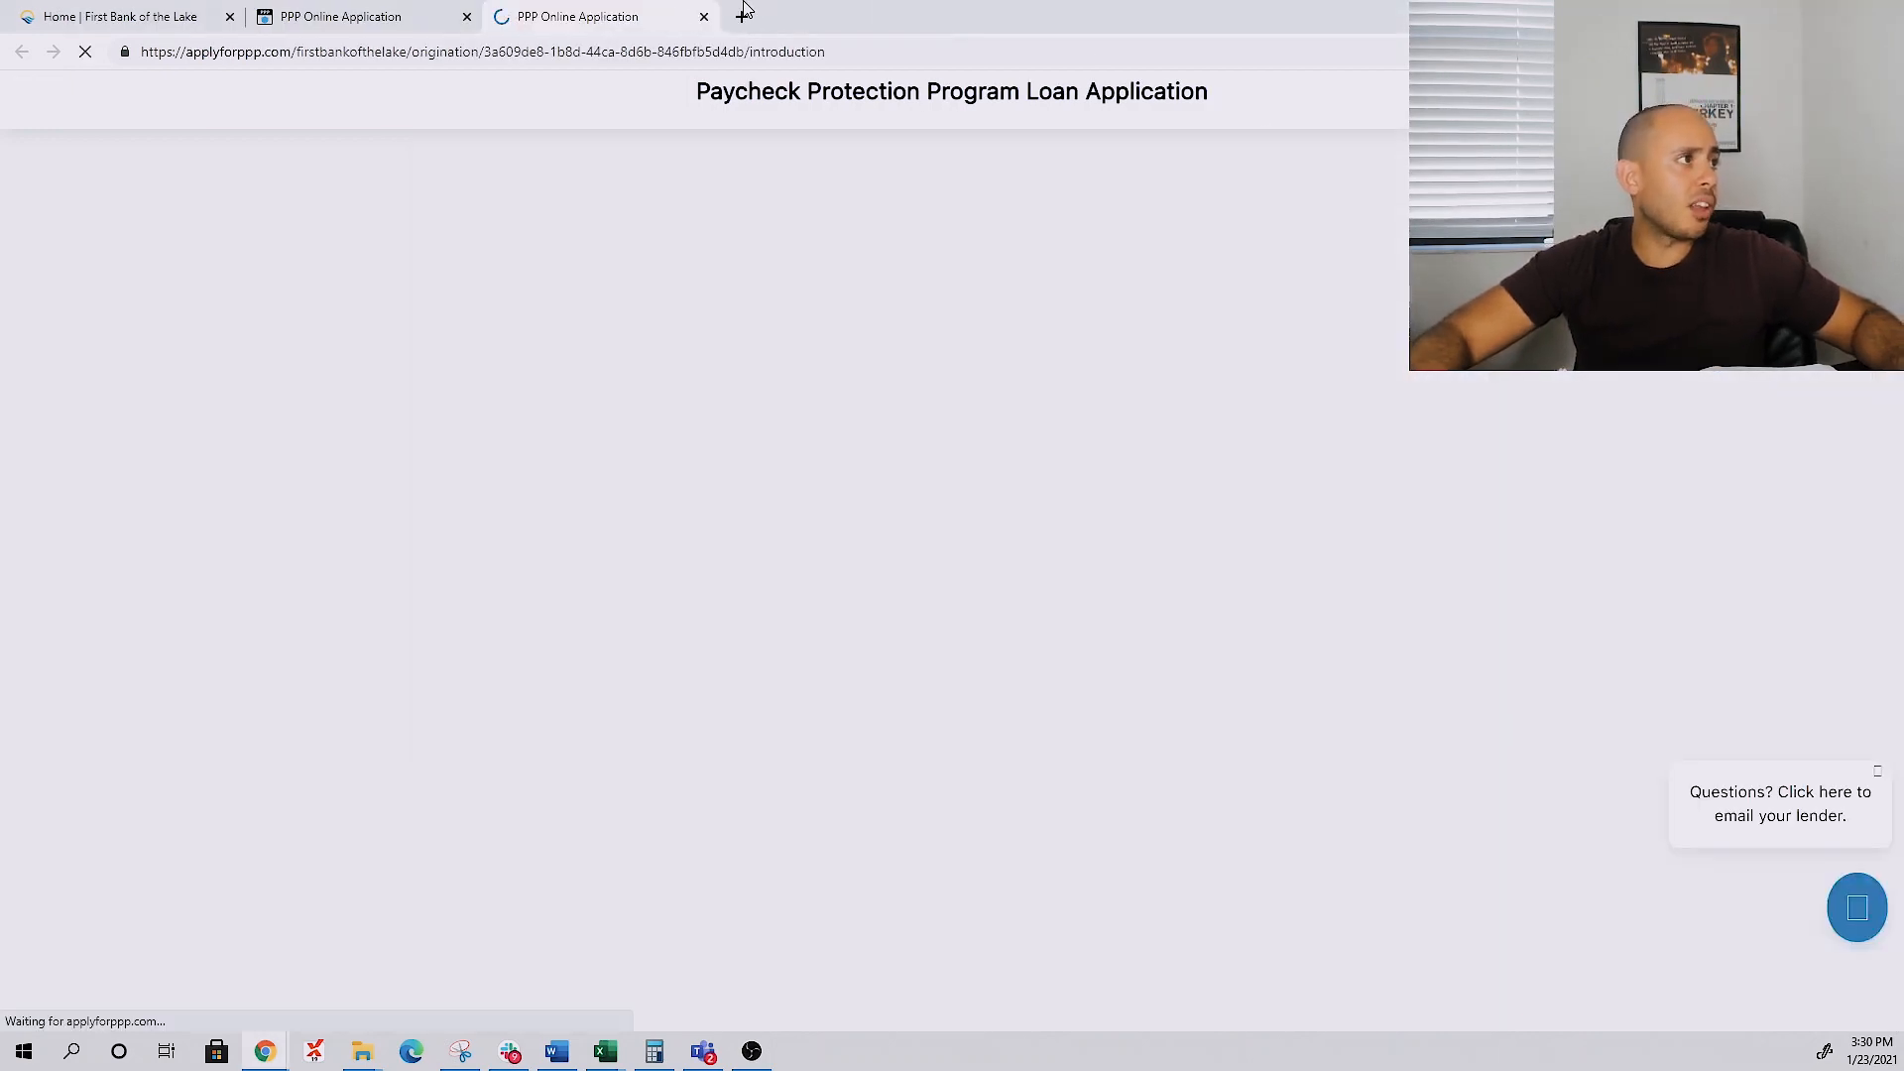
click(467, 17)
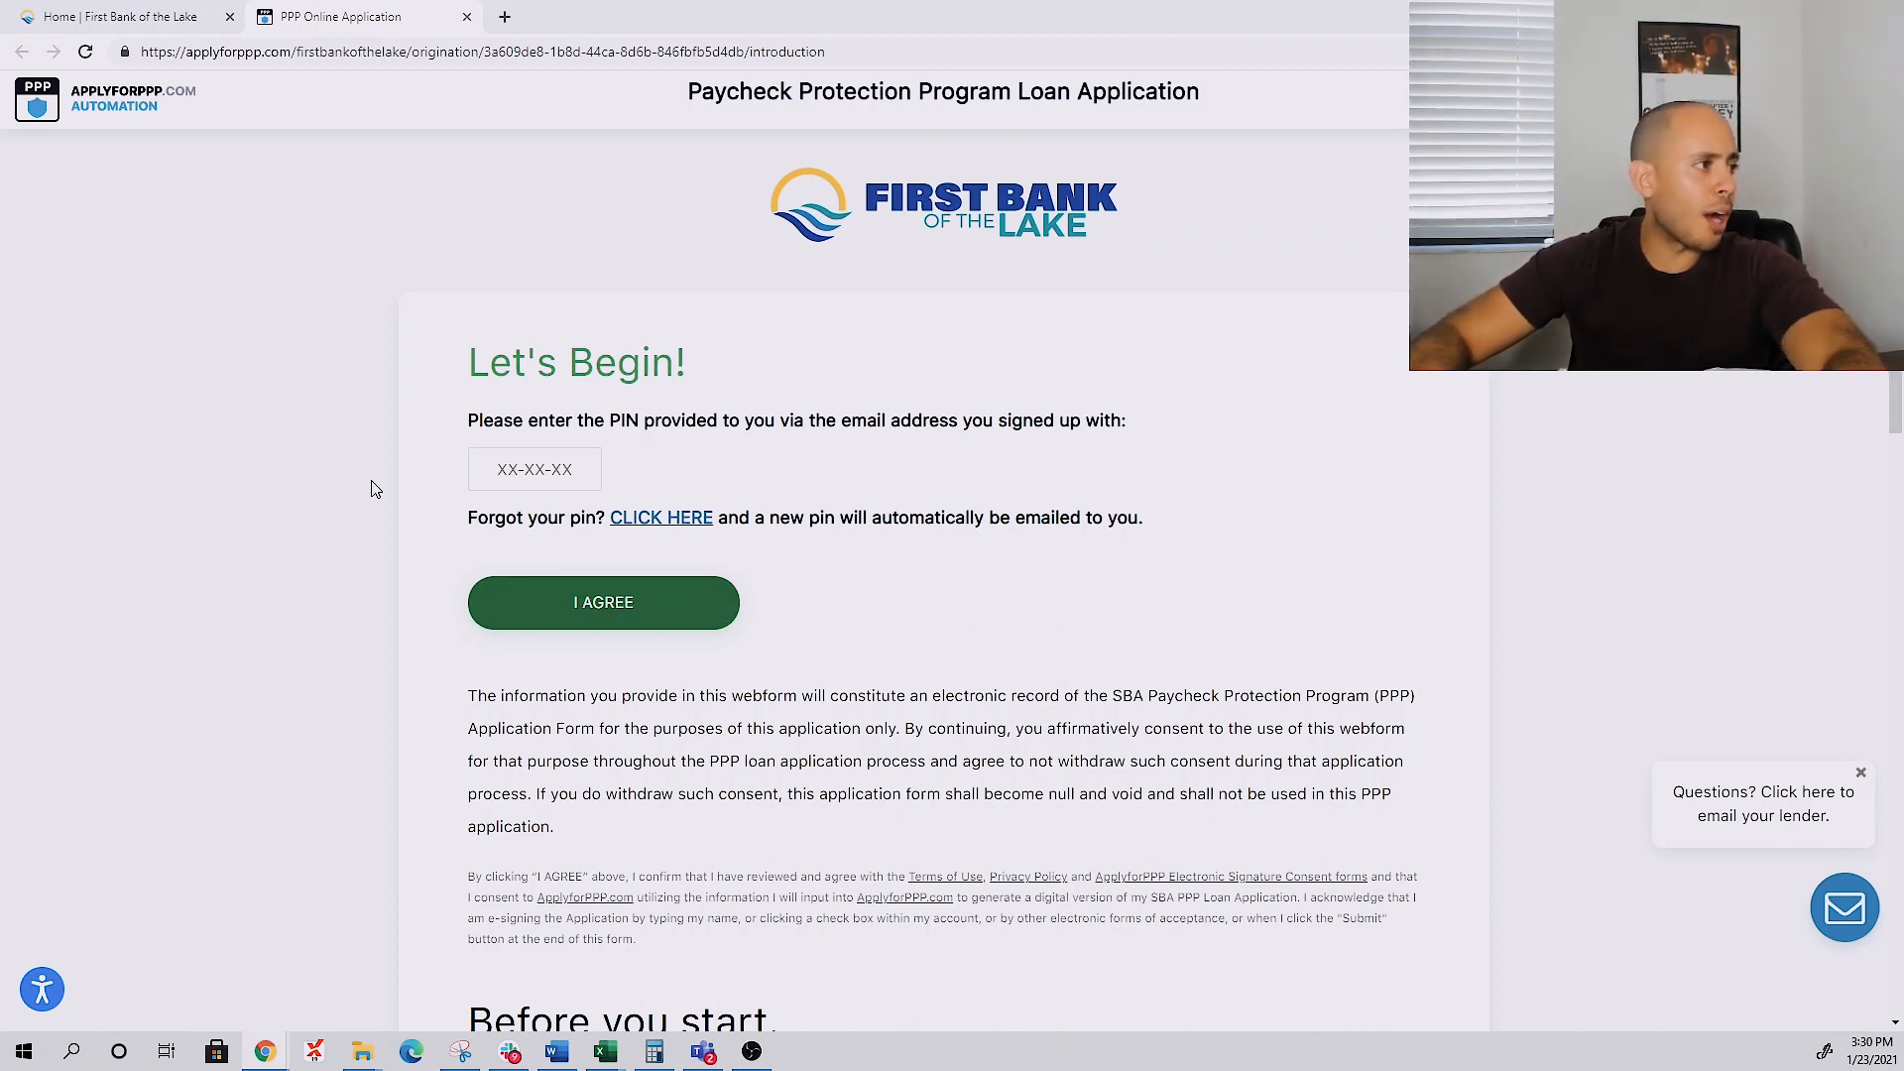
Paste the emailed PIN into the PIN field and agree to the terms to begin the application.
click(566, 472)
click(635, 599)
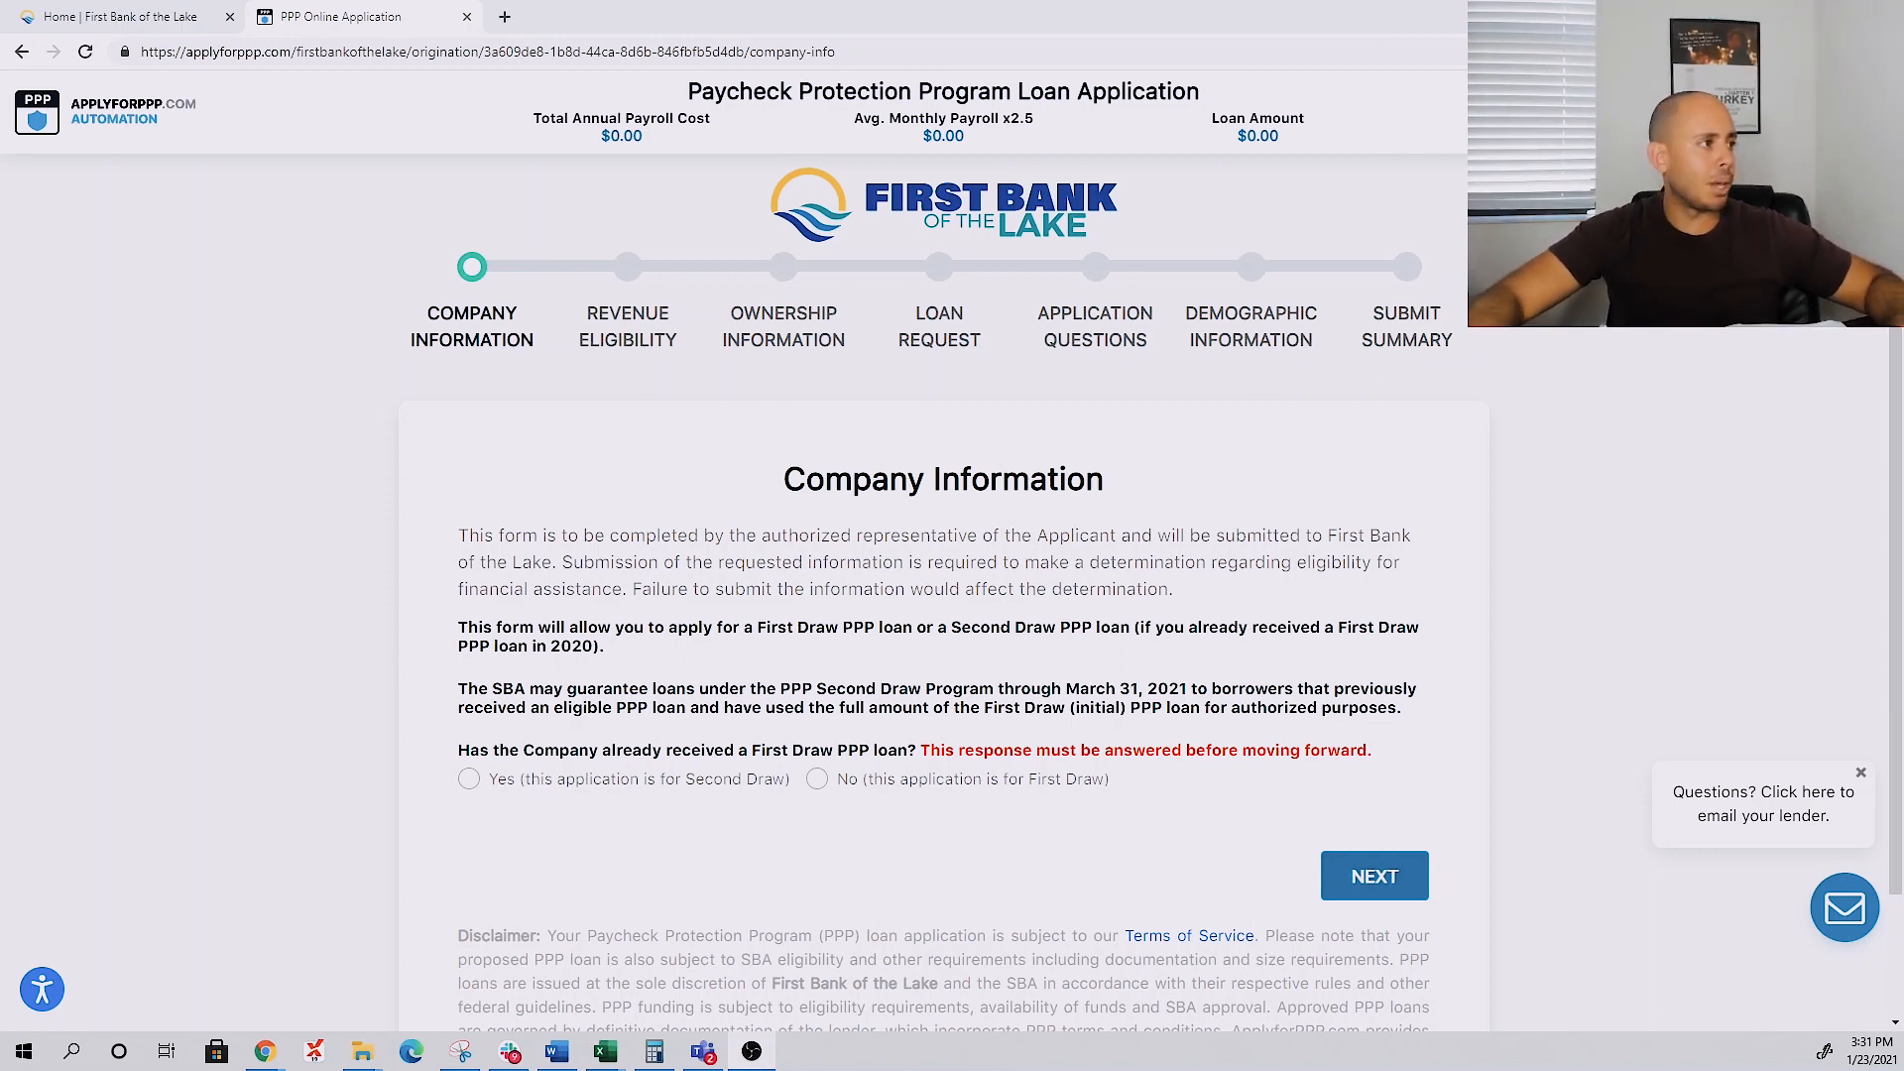
double_click(263, 328)
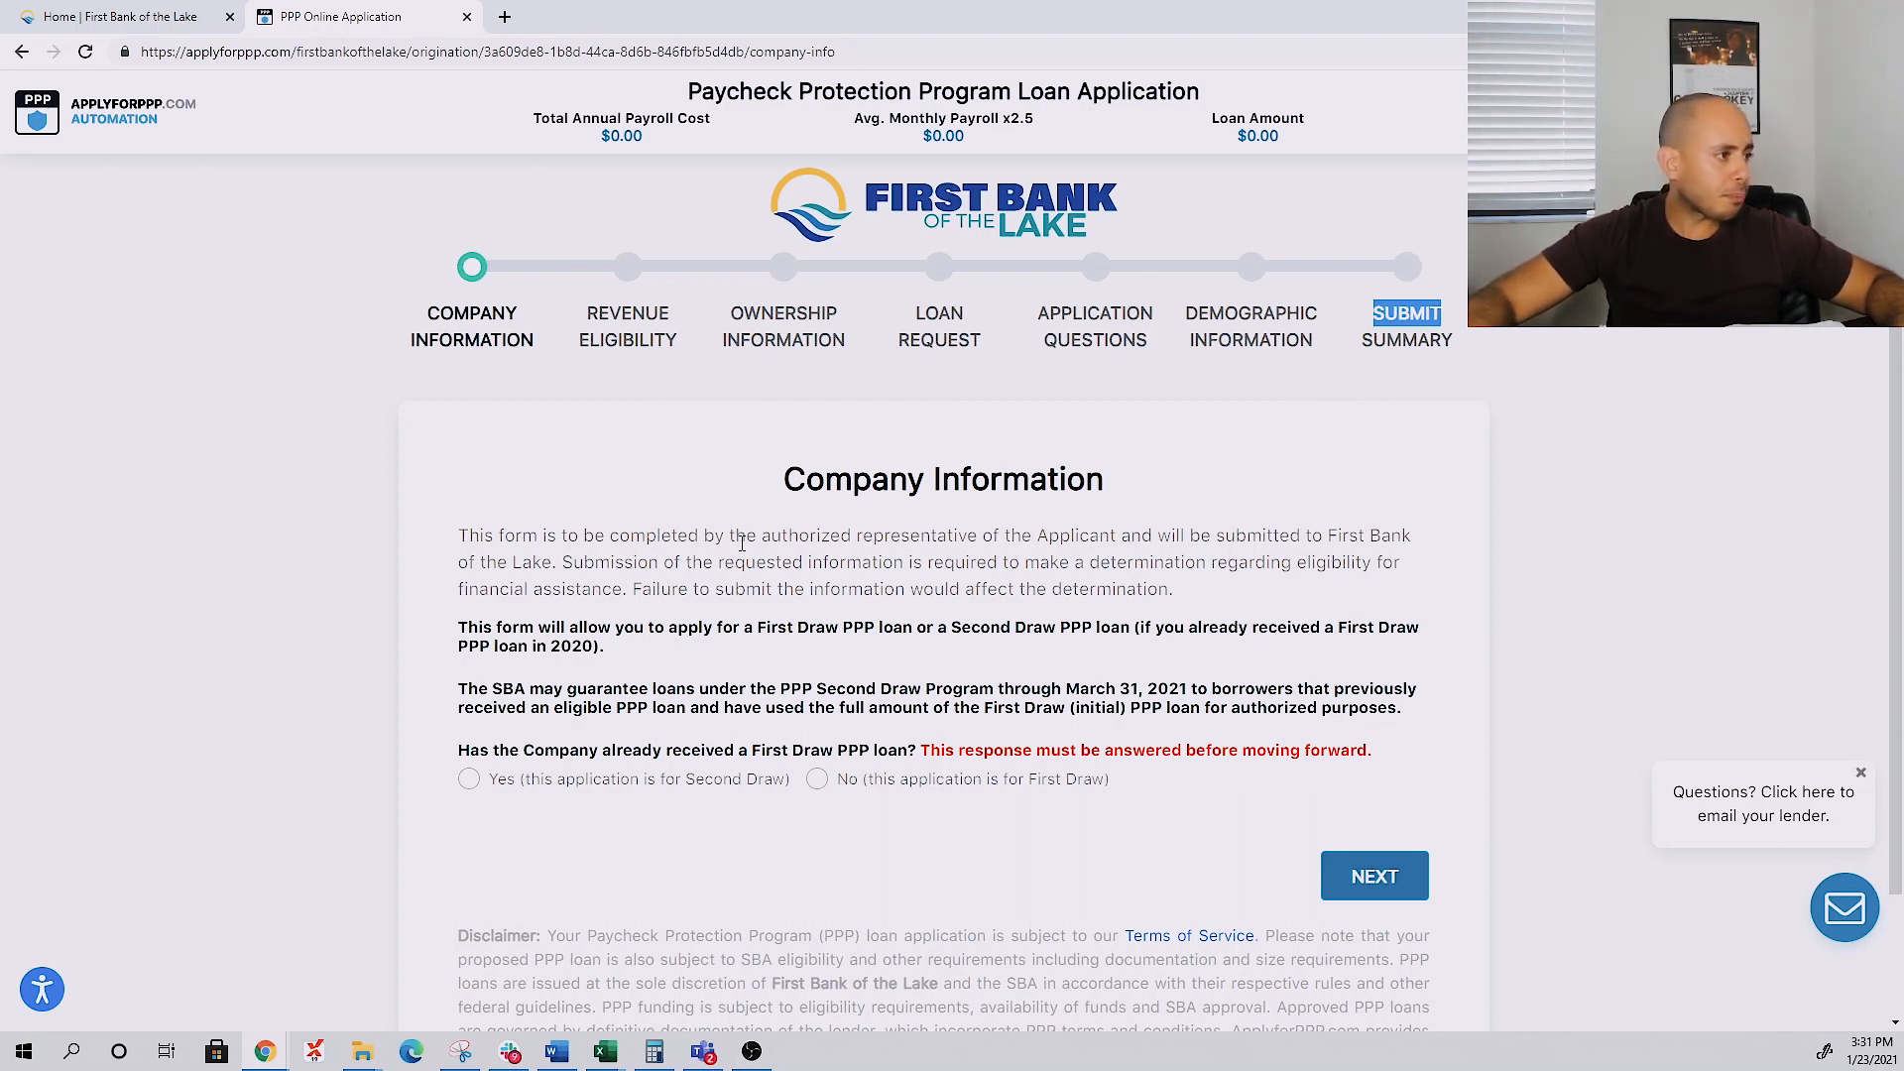
Answer No to having already received a First Draw PPP loan and enter "ABC Company LLC" as the legal business name.
scroll(751, 541, down, 1)
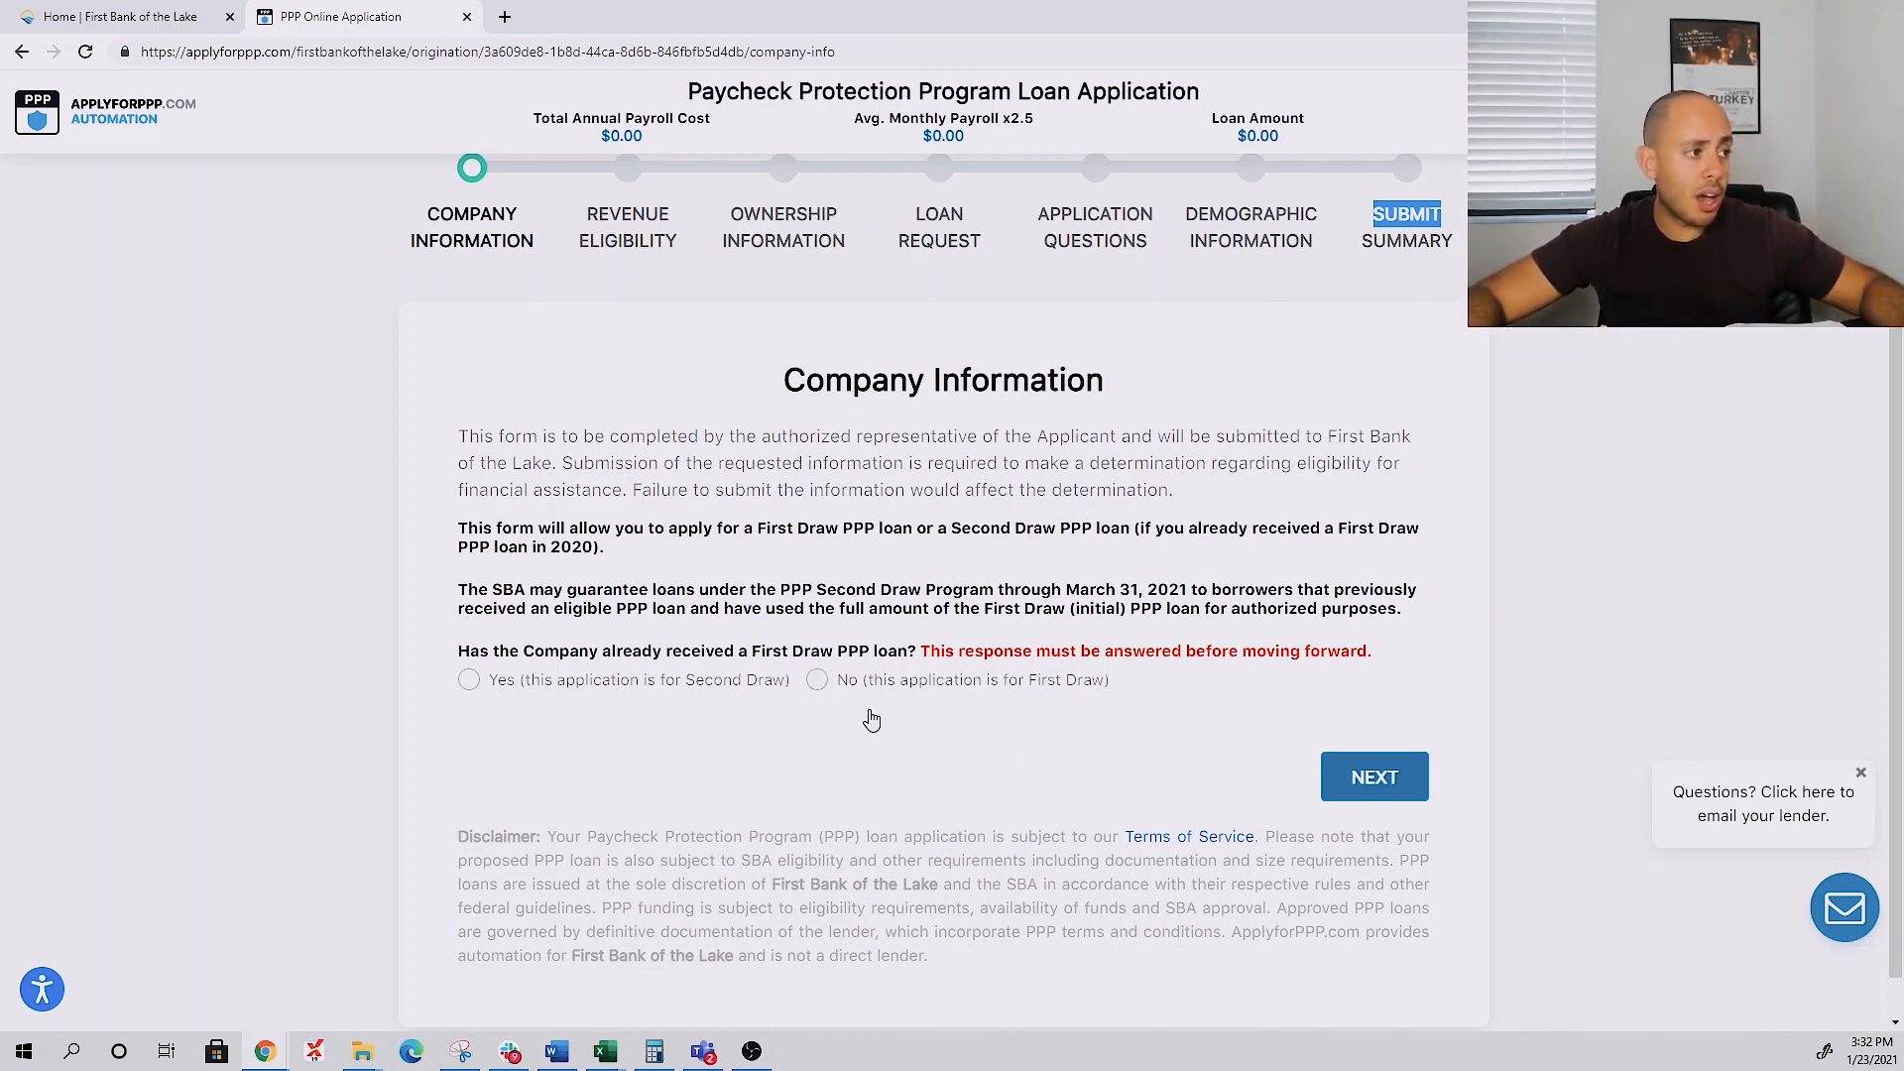
click(817, 679)
scroll(1049, 748, down, 3)
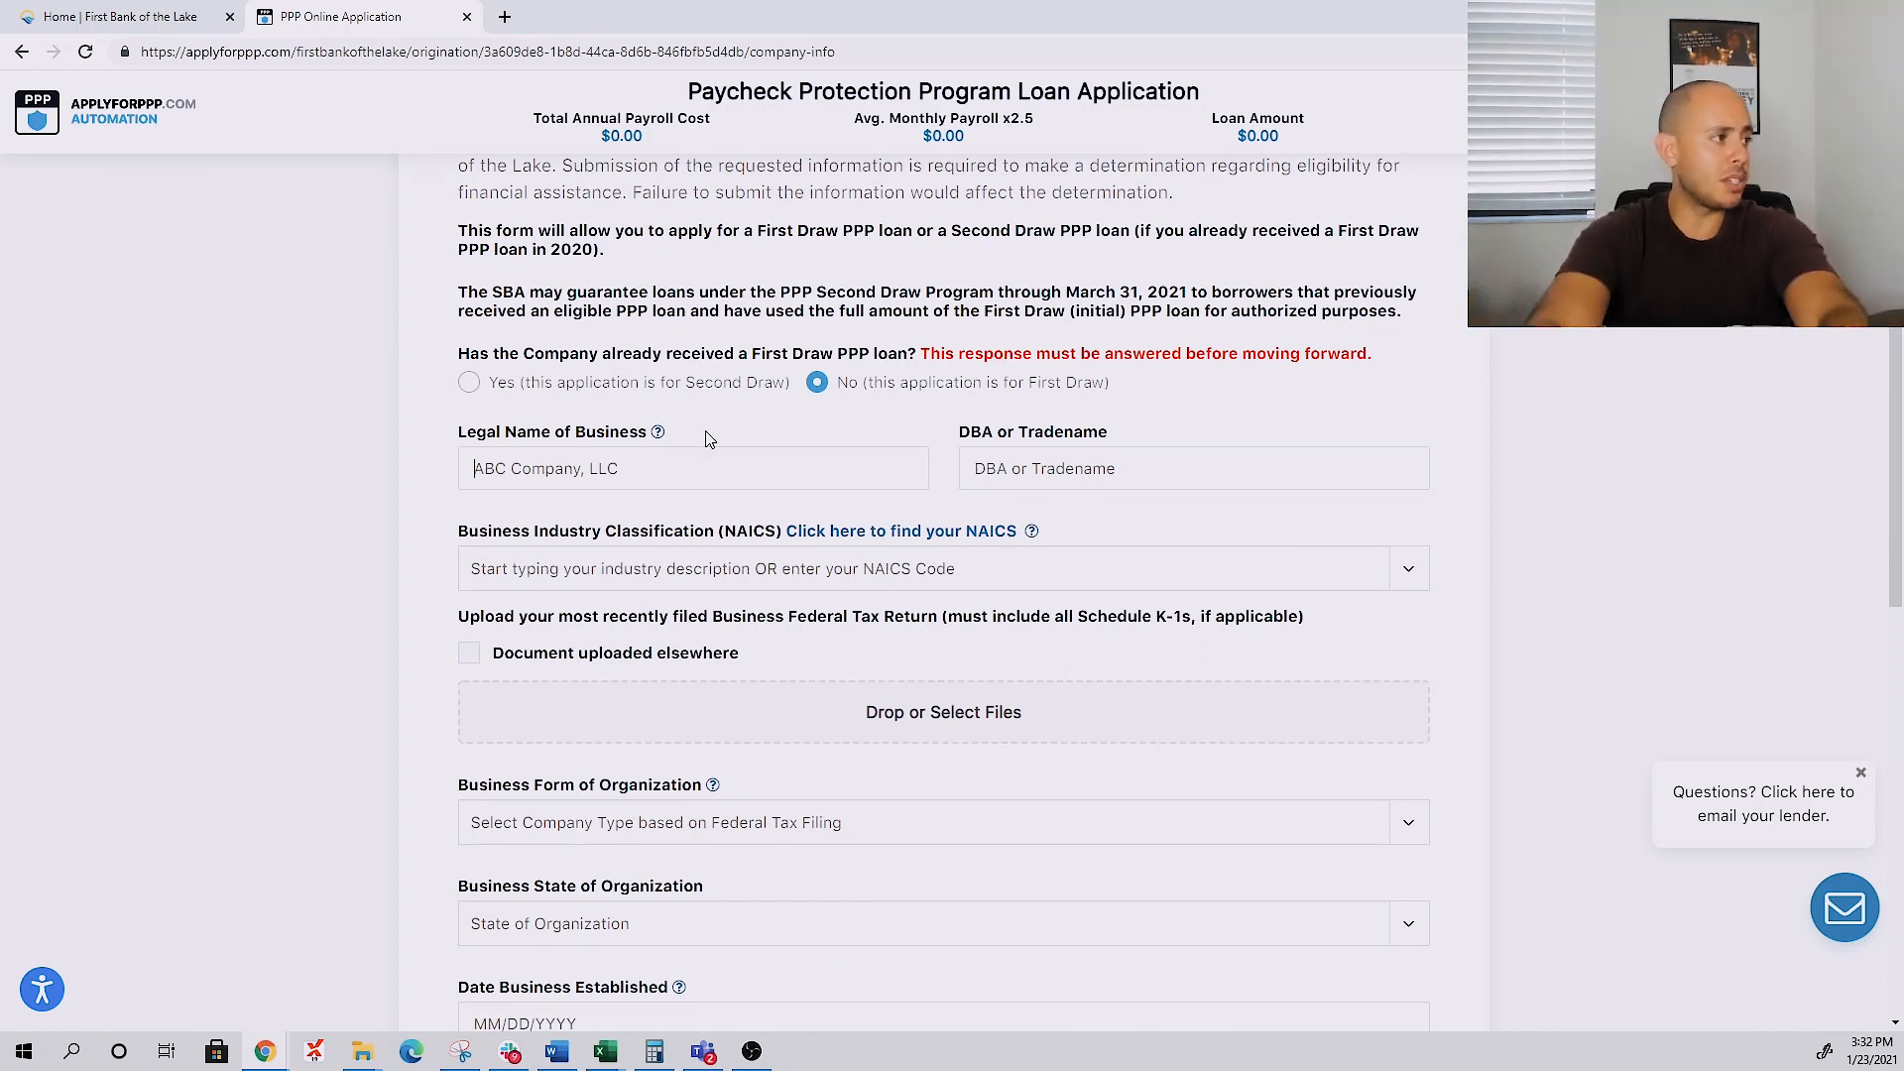
text(ABC Compnay)
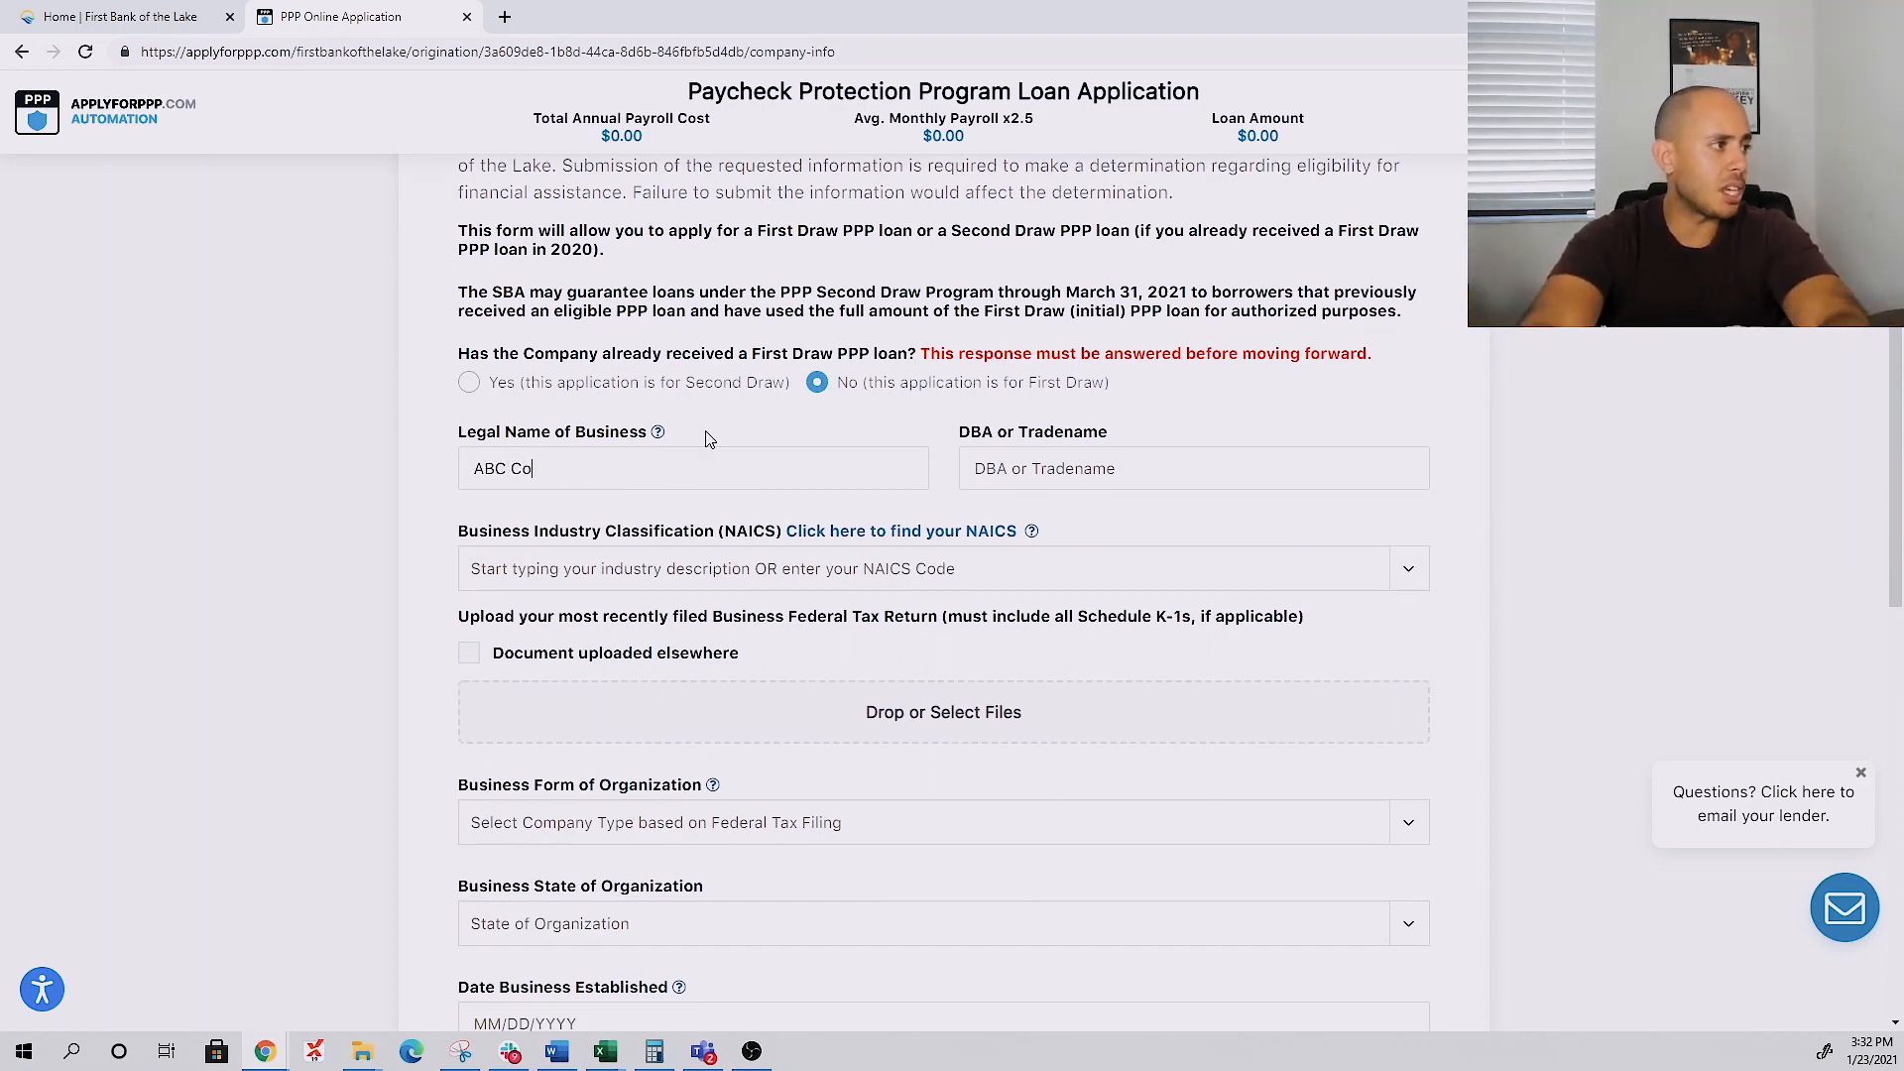
key(BackSpace)
key(BackSpace)
key(BackSpace)
text(any LLC)
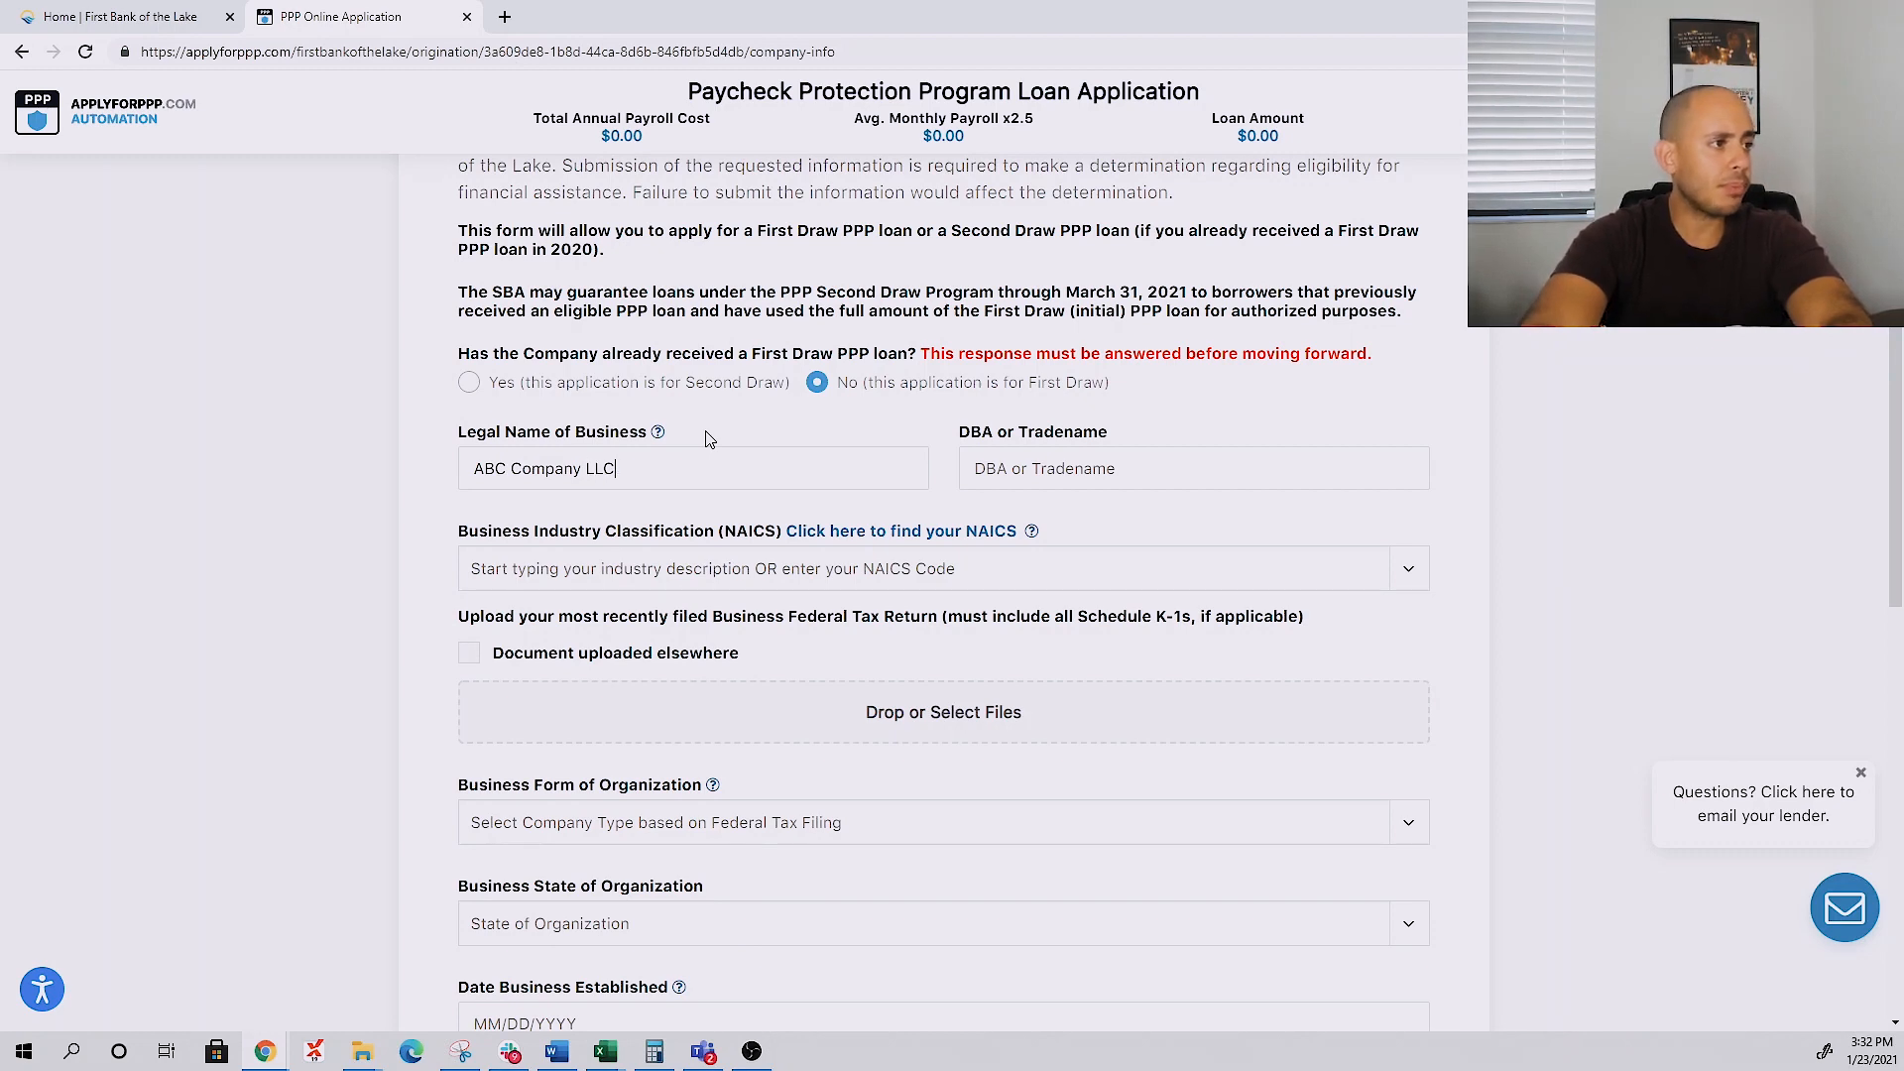
key(Tab)
Look up "electronic" in the NAICS classification and choose 454110 - Electronic Shopping and Mail-Order Houses.
scroll(1229, 476, down, 2)
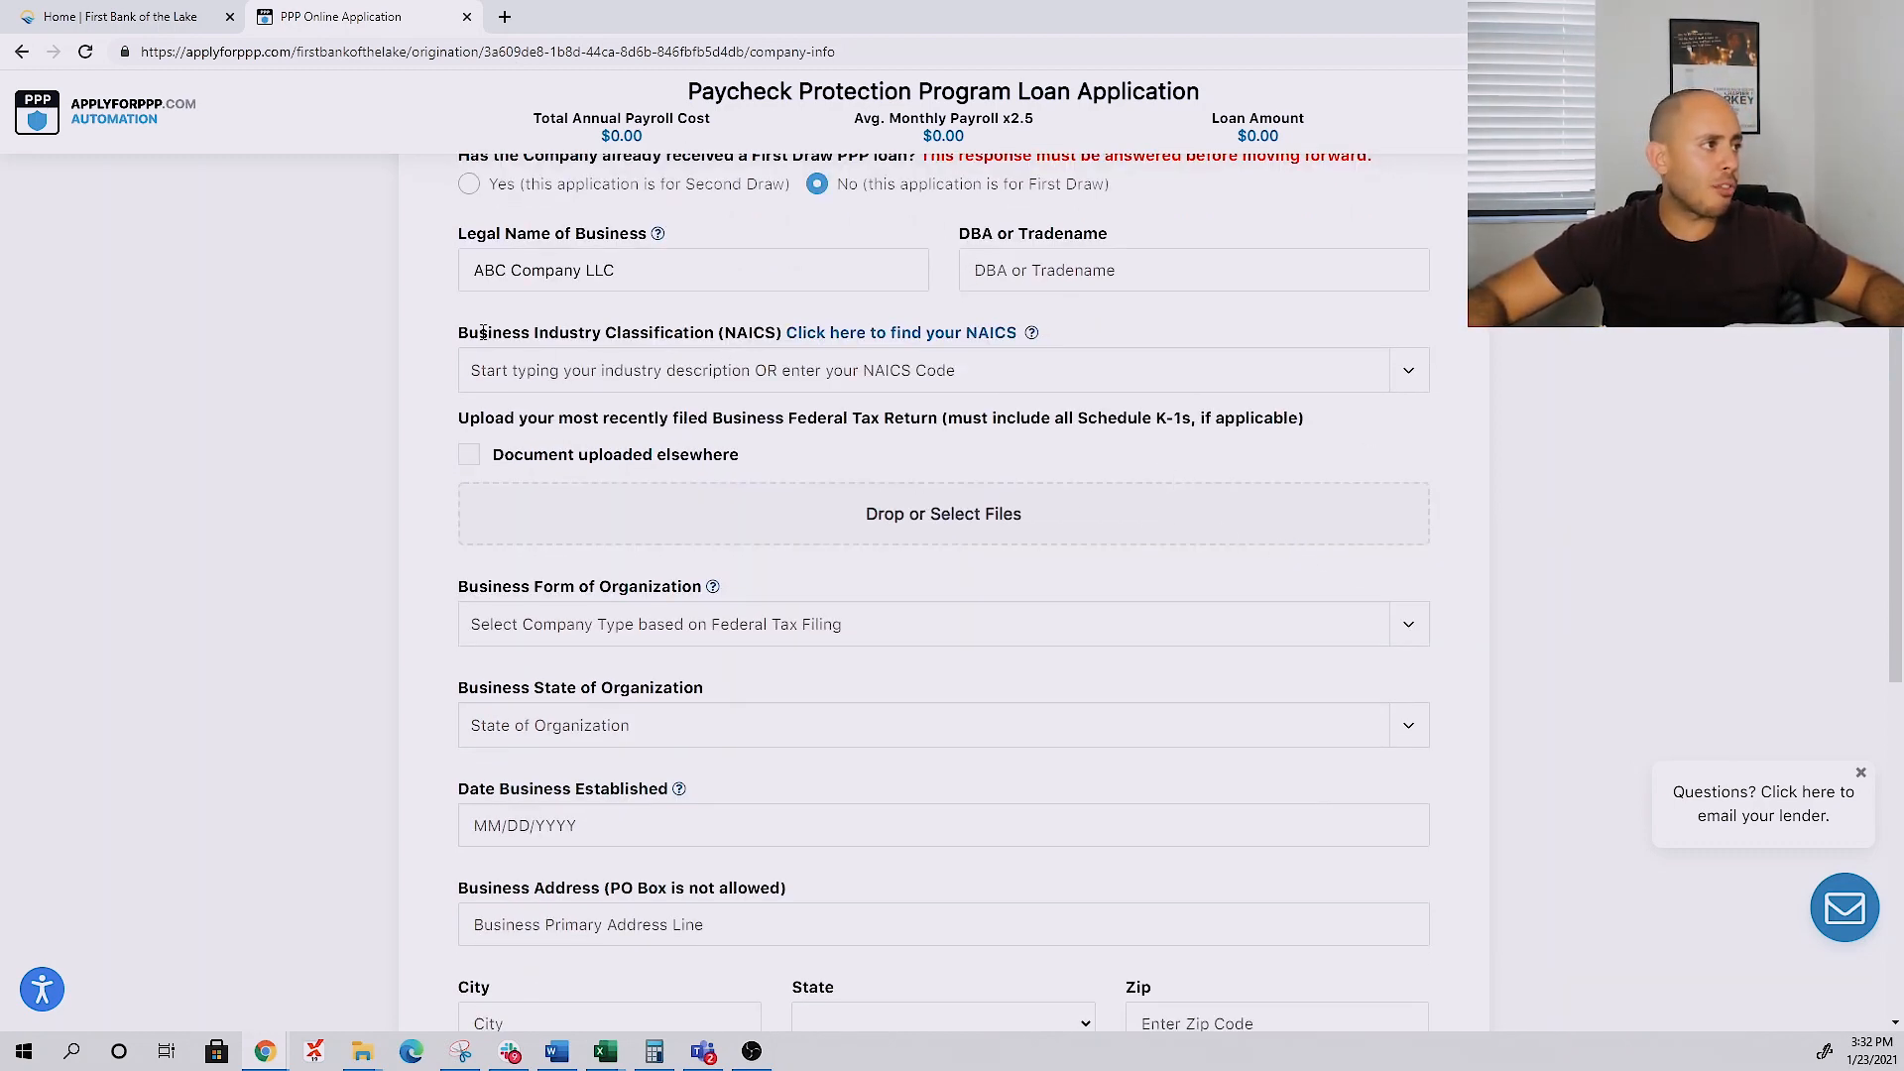
click(750, 368)
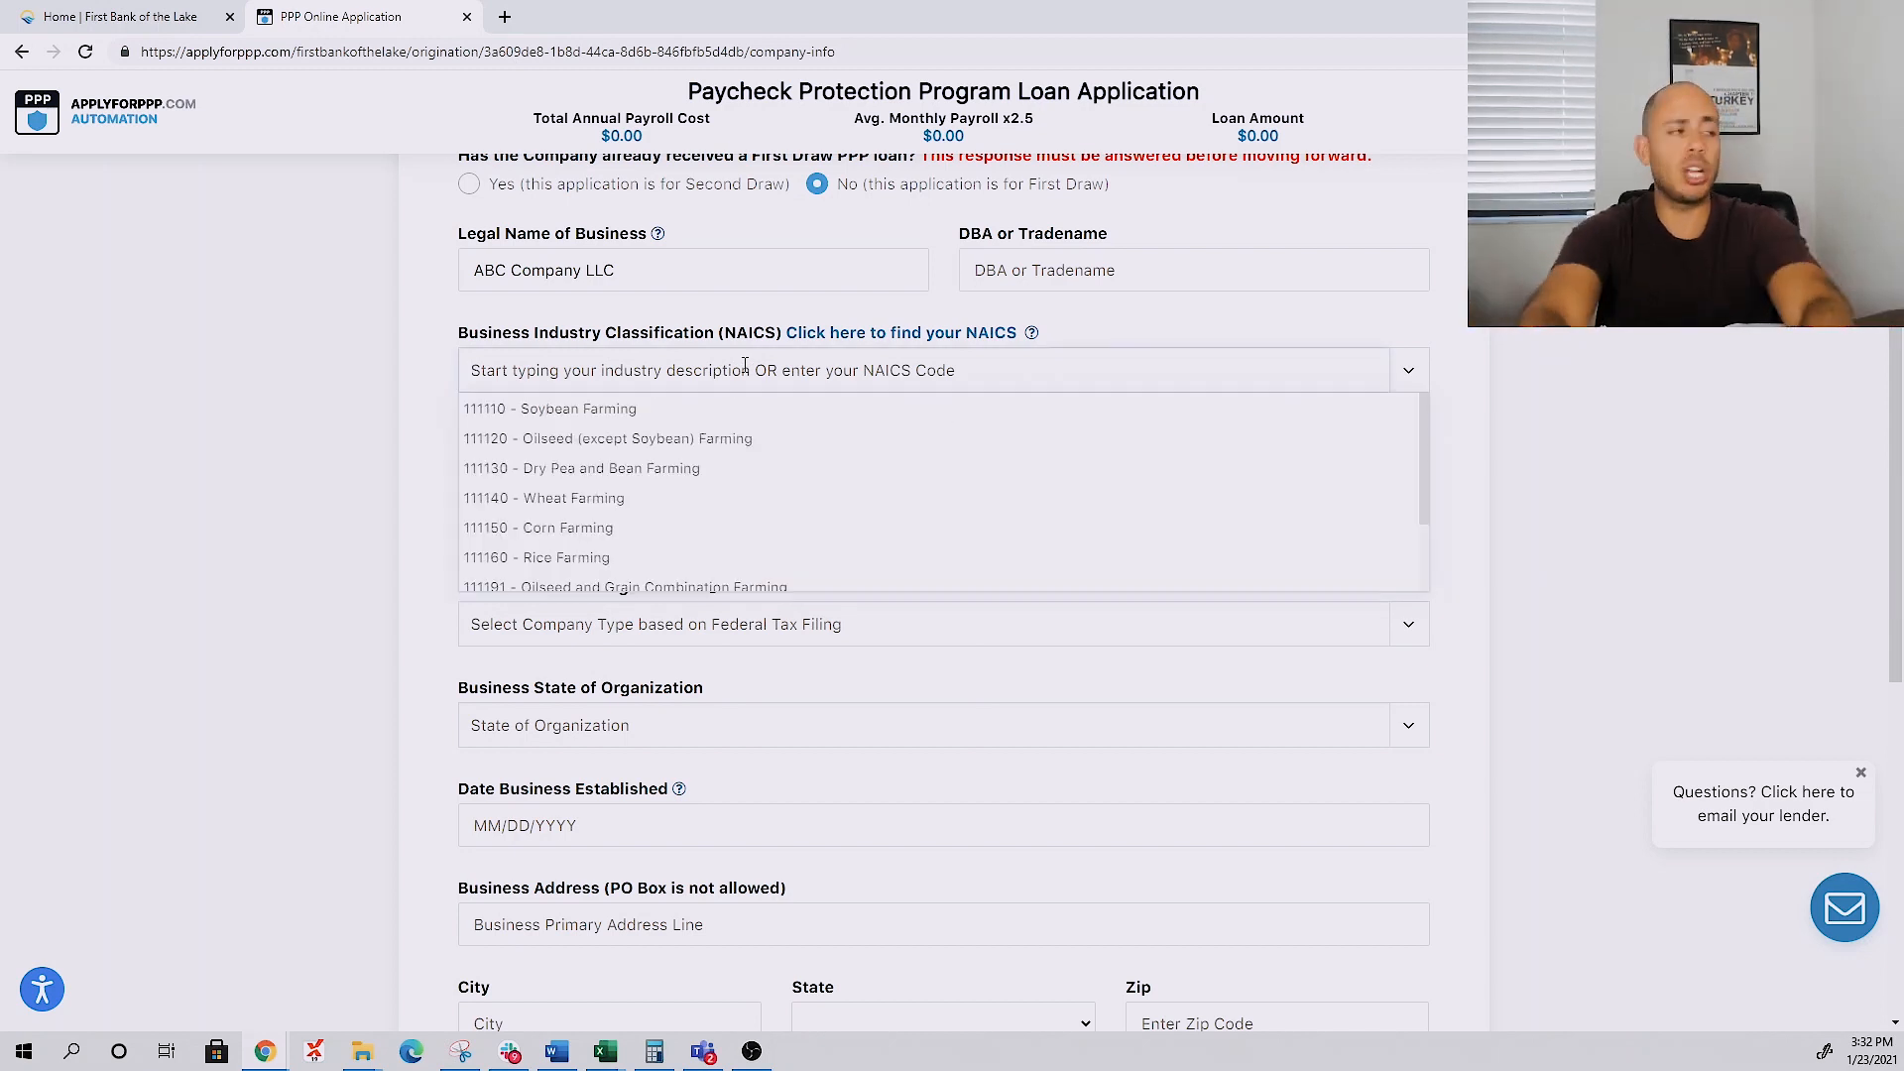
text(el)
key(BackSpace)
key(BackSpace)
text(eleco)
key(BackSpace)
key(BackSpace)
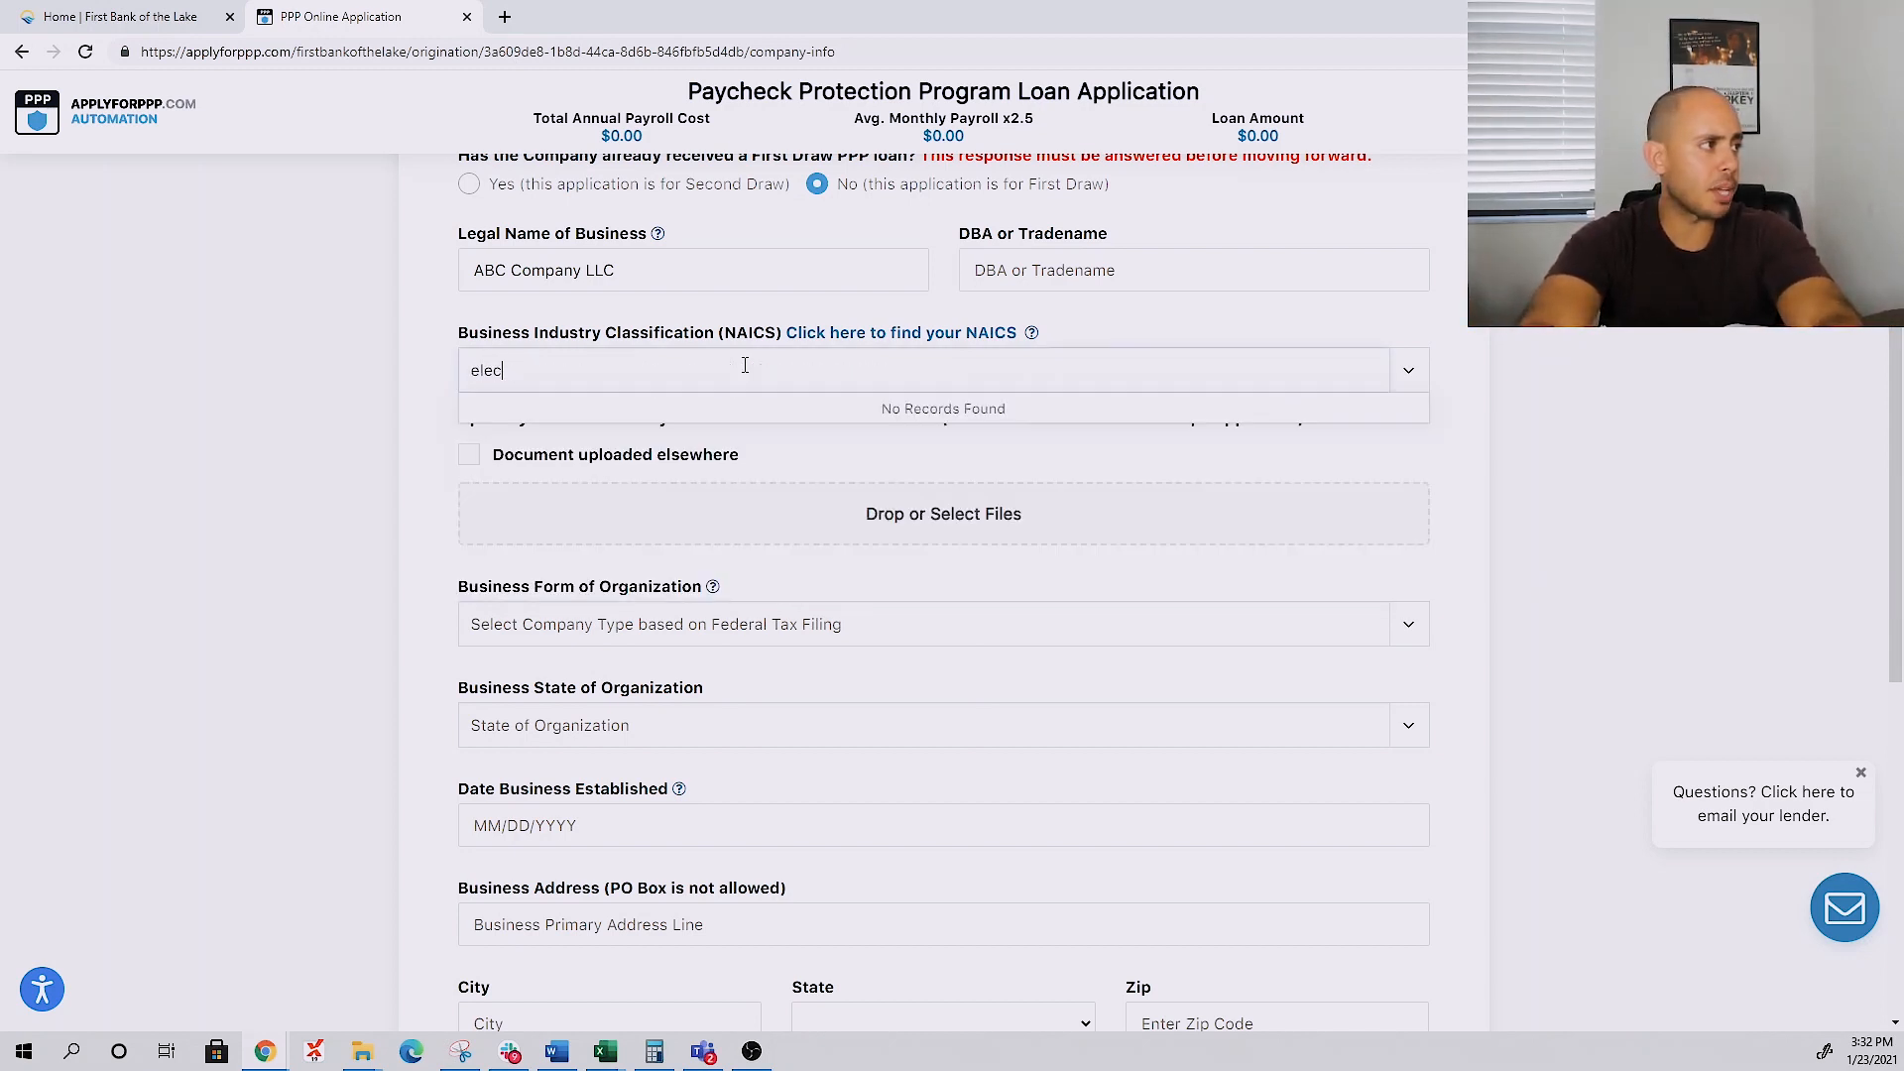
text(ctronic)
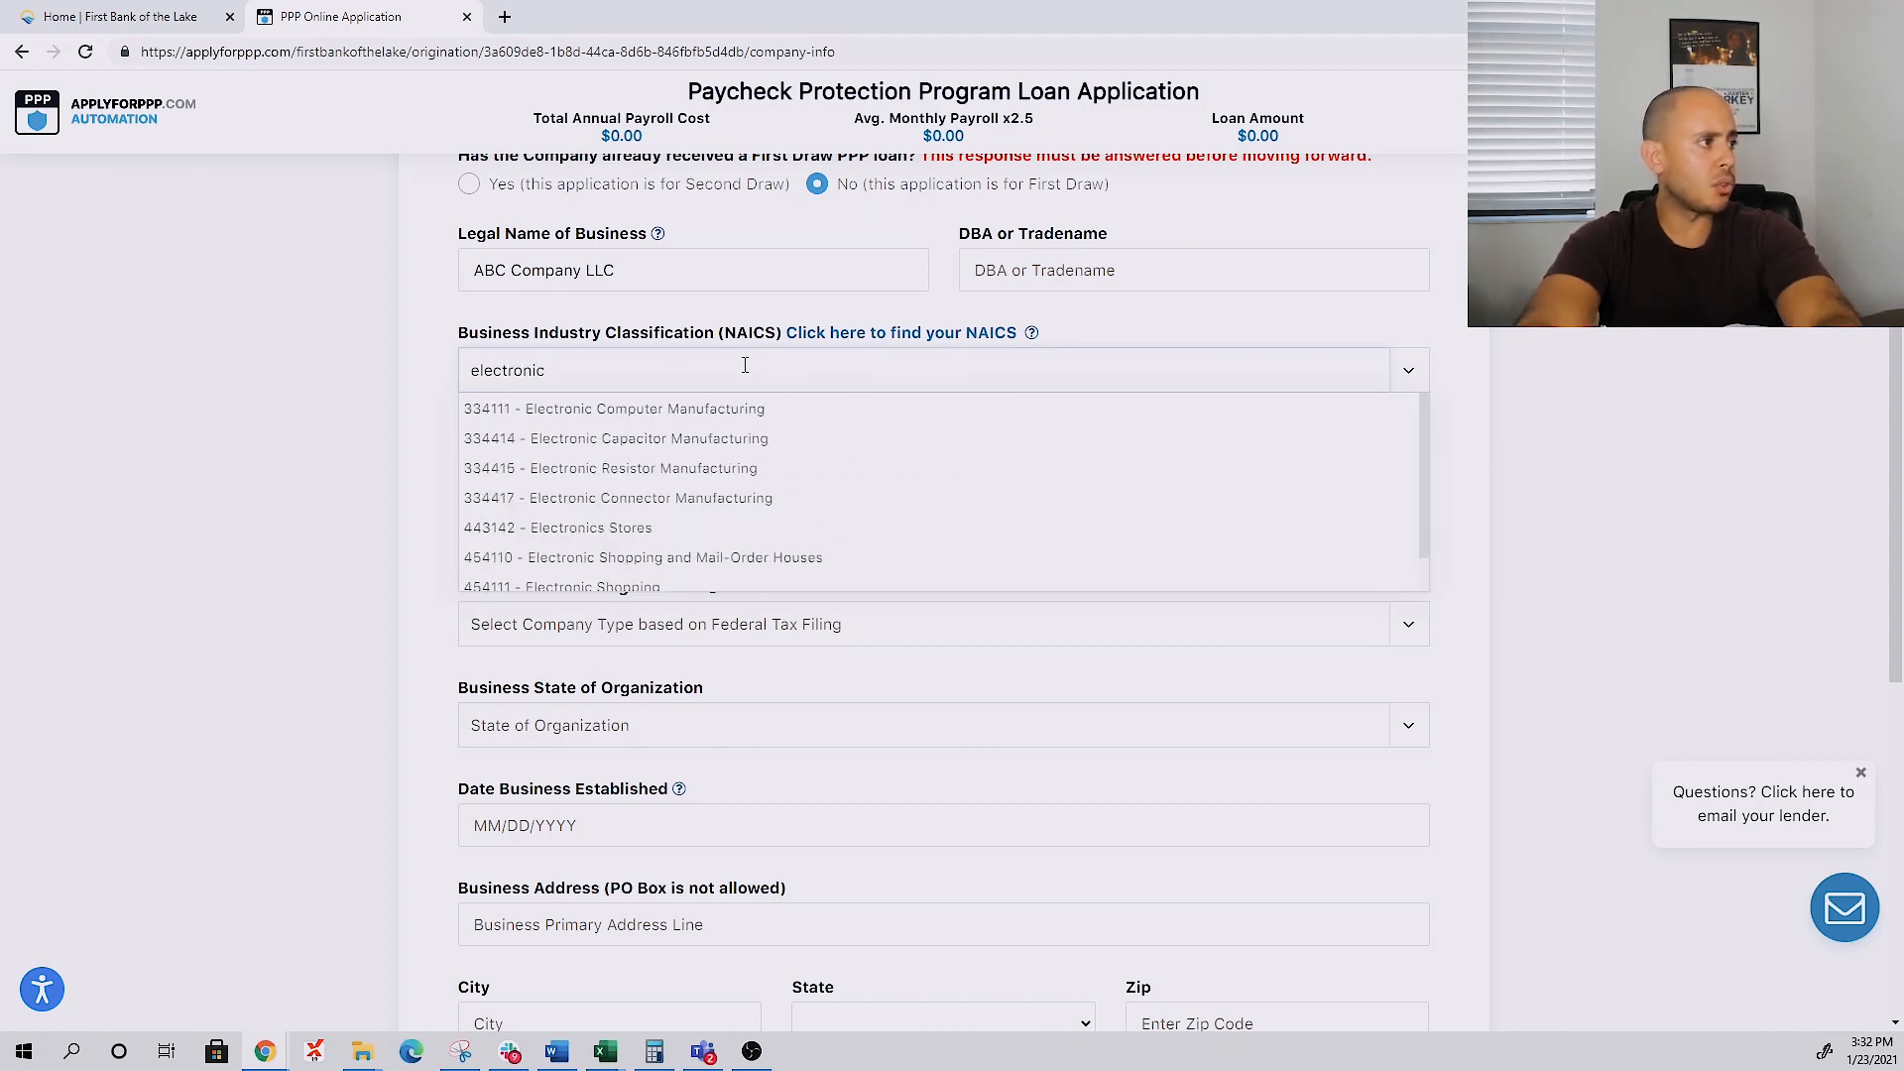
click(770, 557)
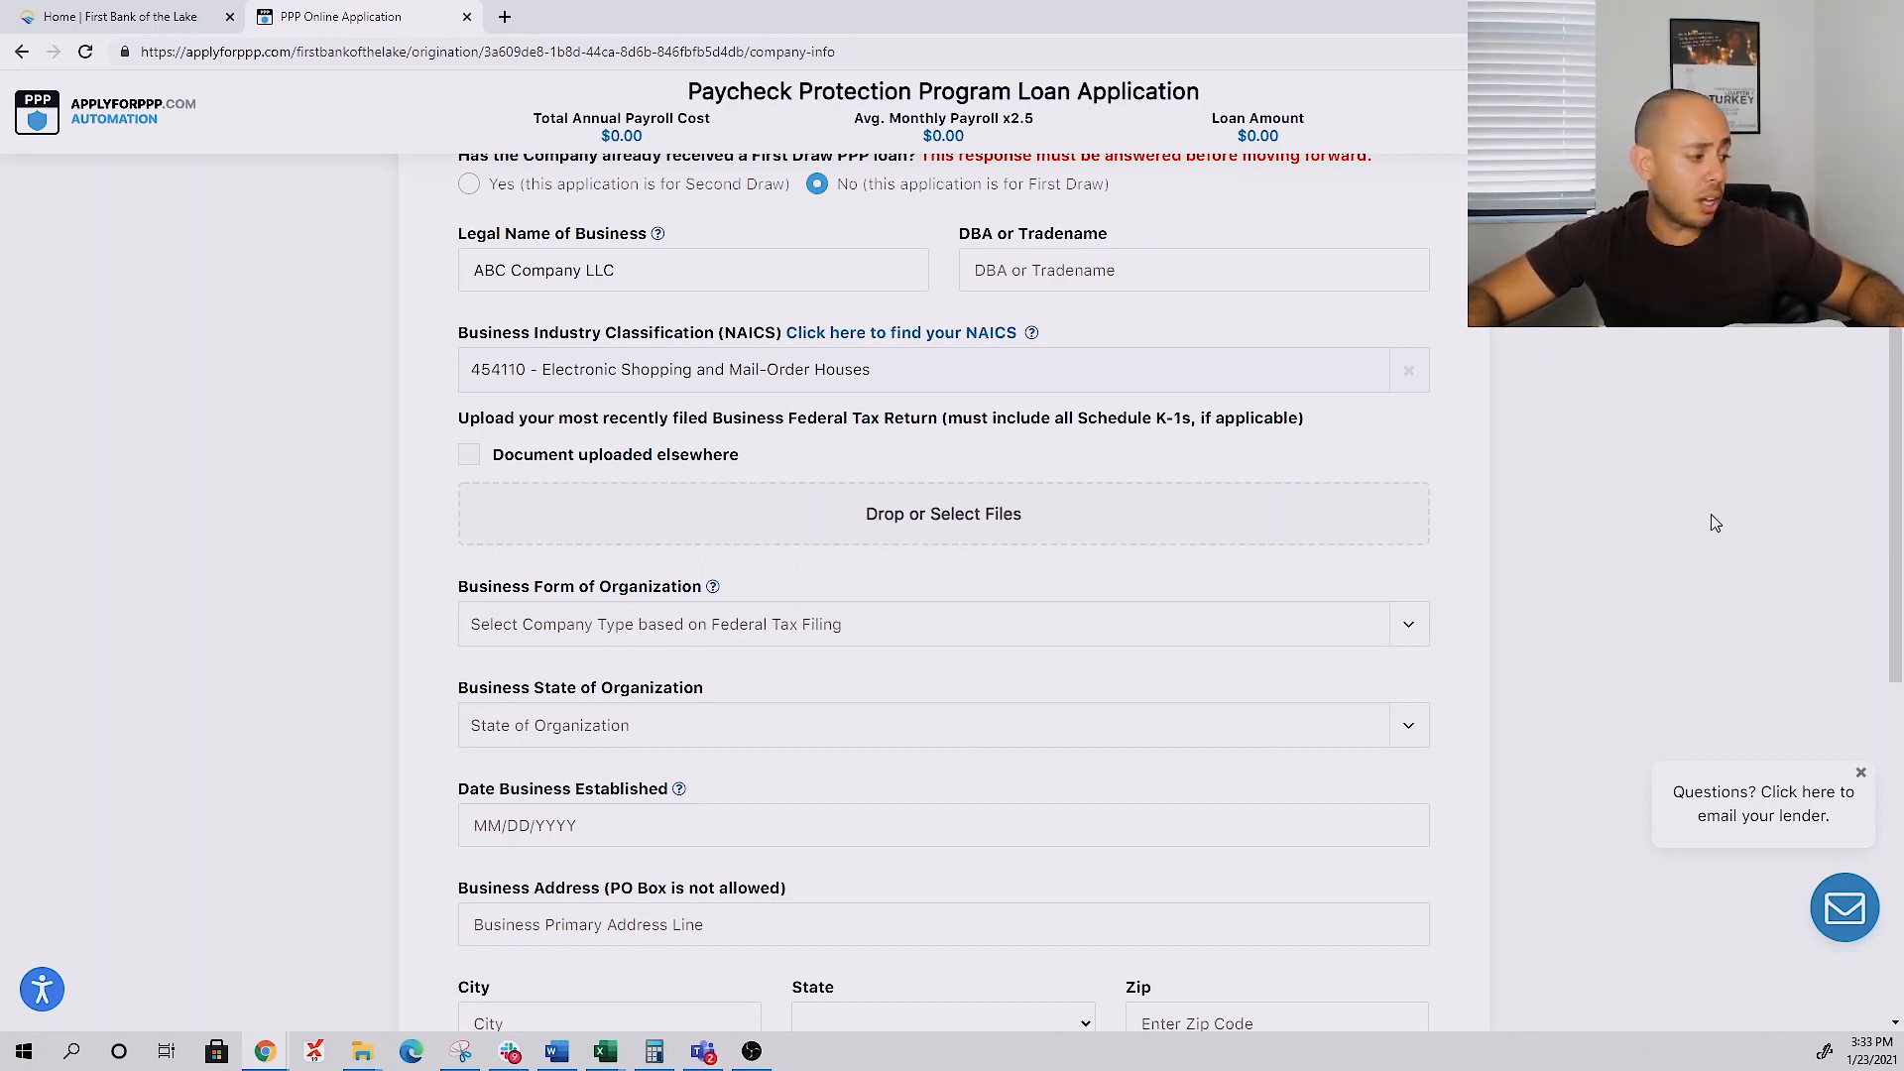
Set the business form of organization to S-Corporation under Form 1120S.
scroll(1171, 468, down, 2)
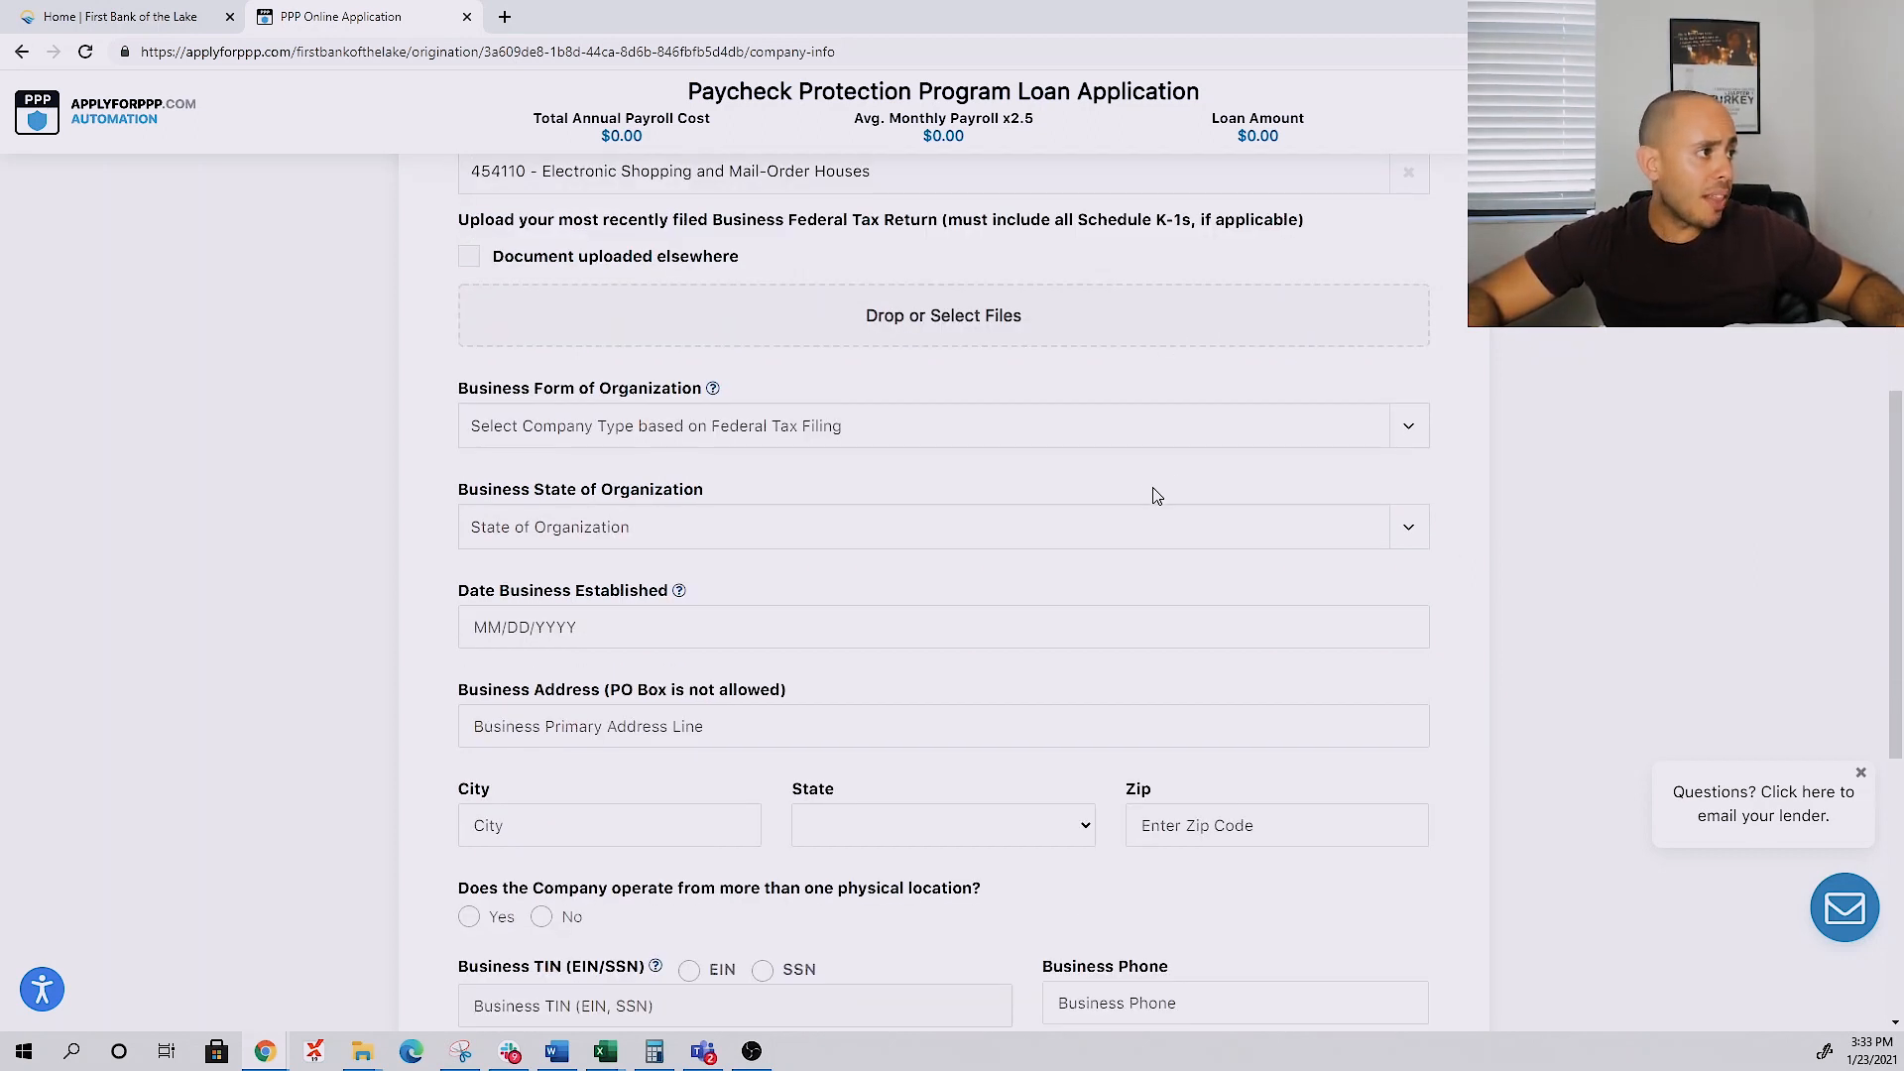
click(580, 422)
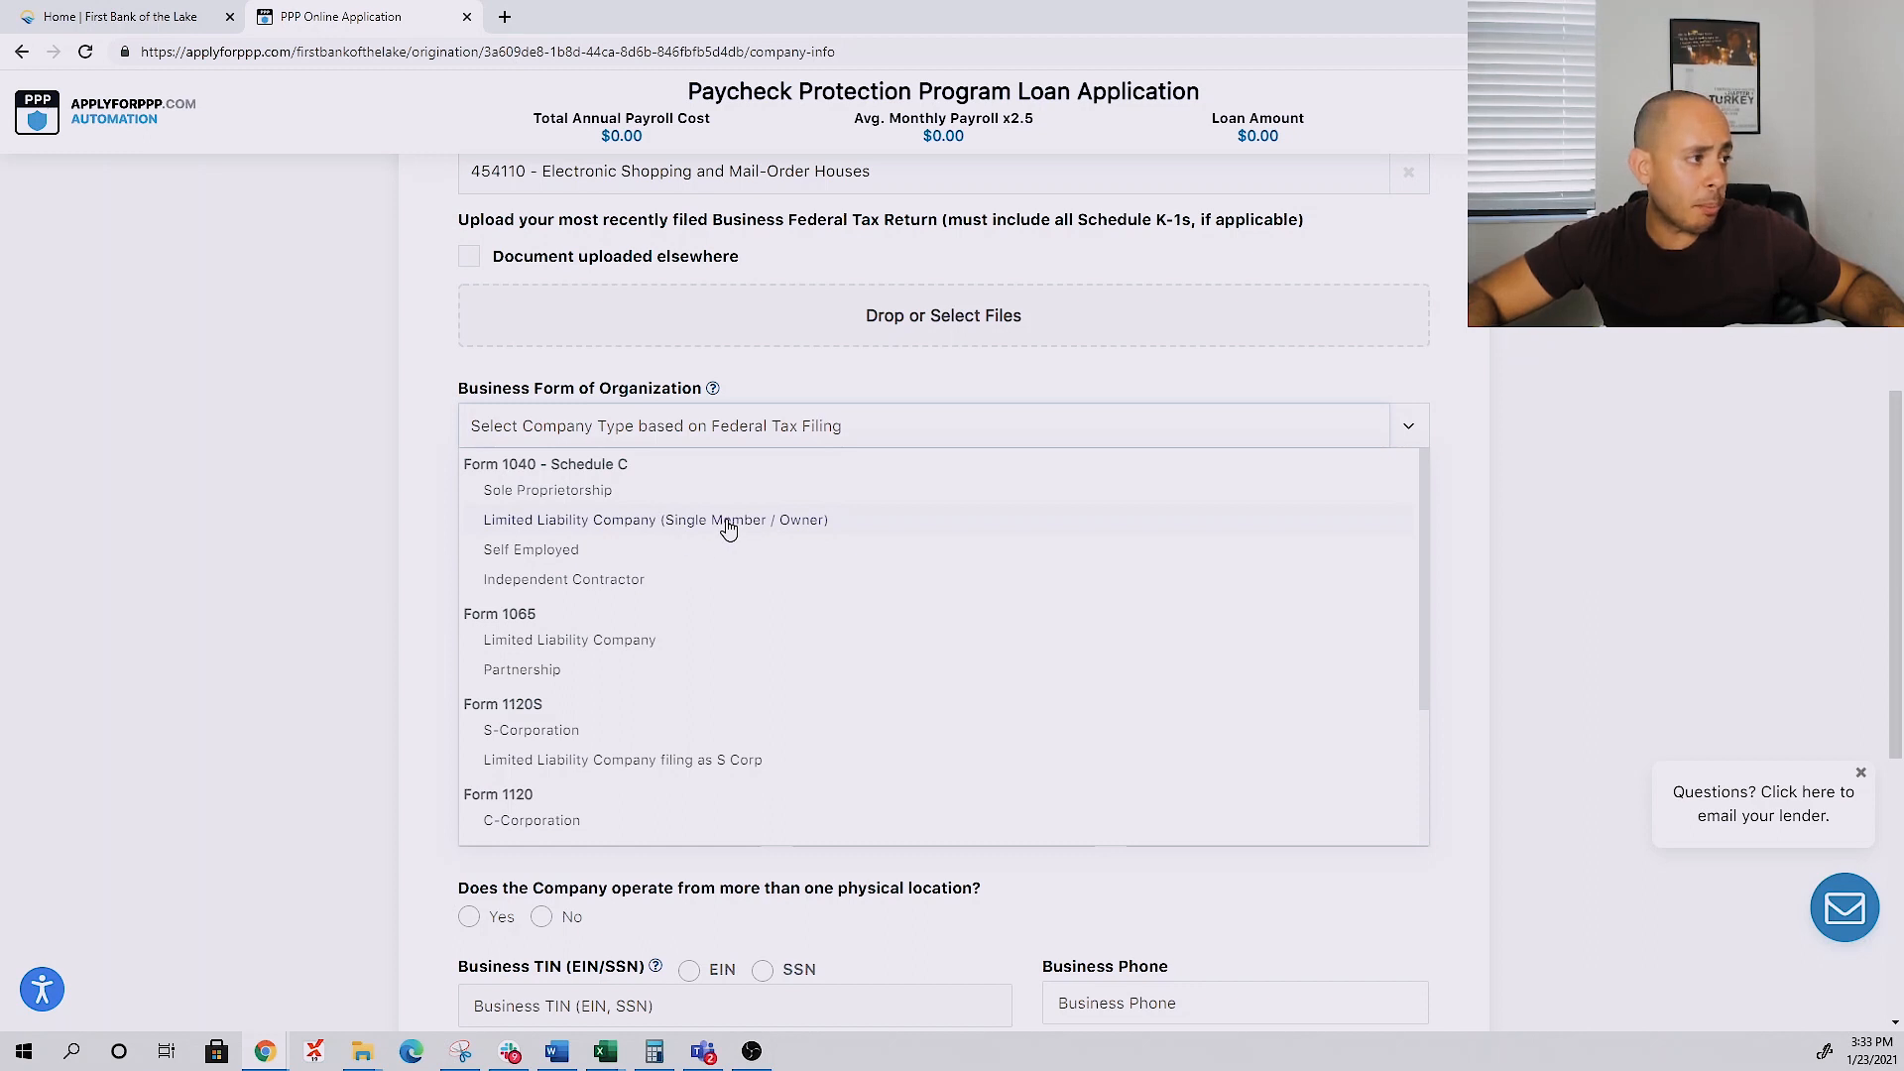
click(684, 731)
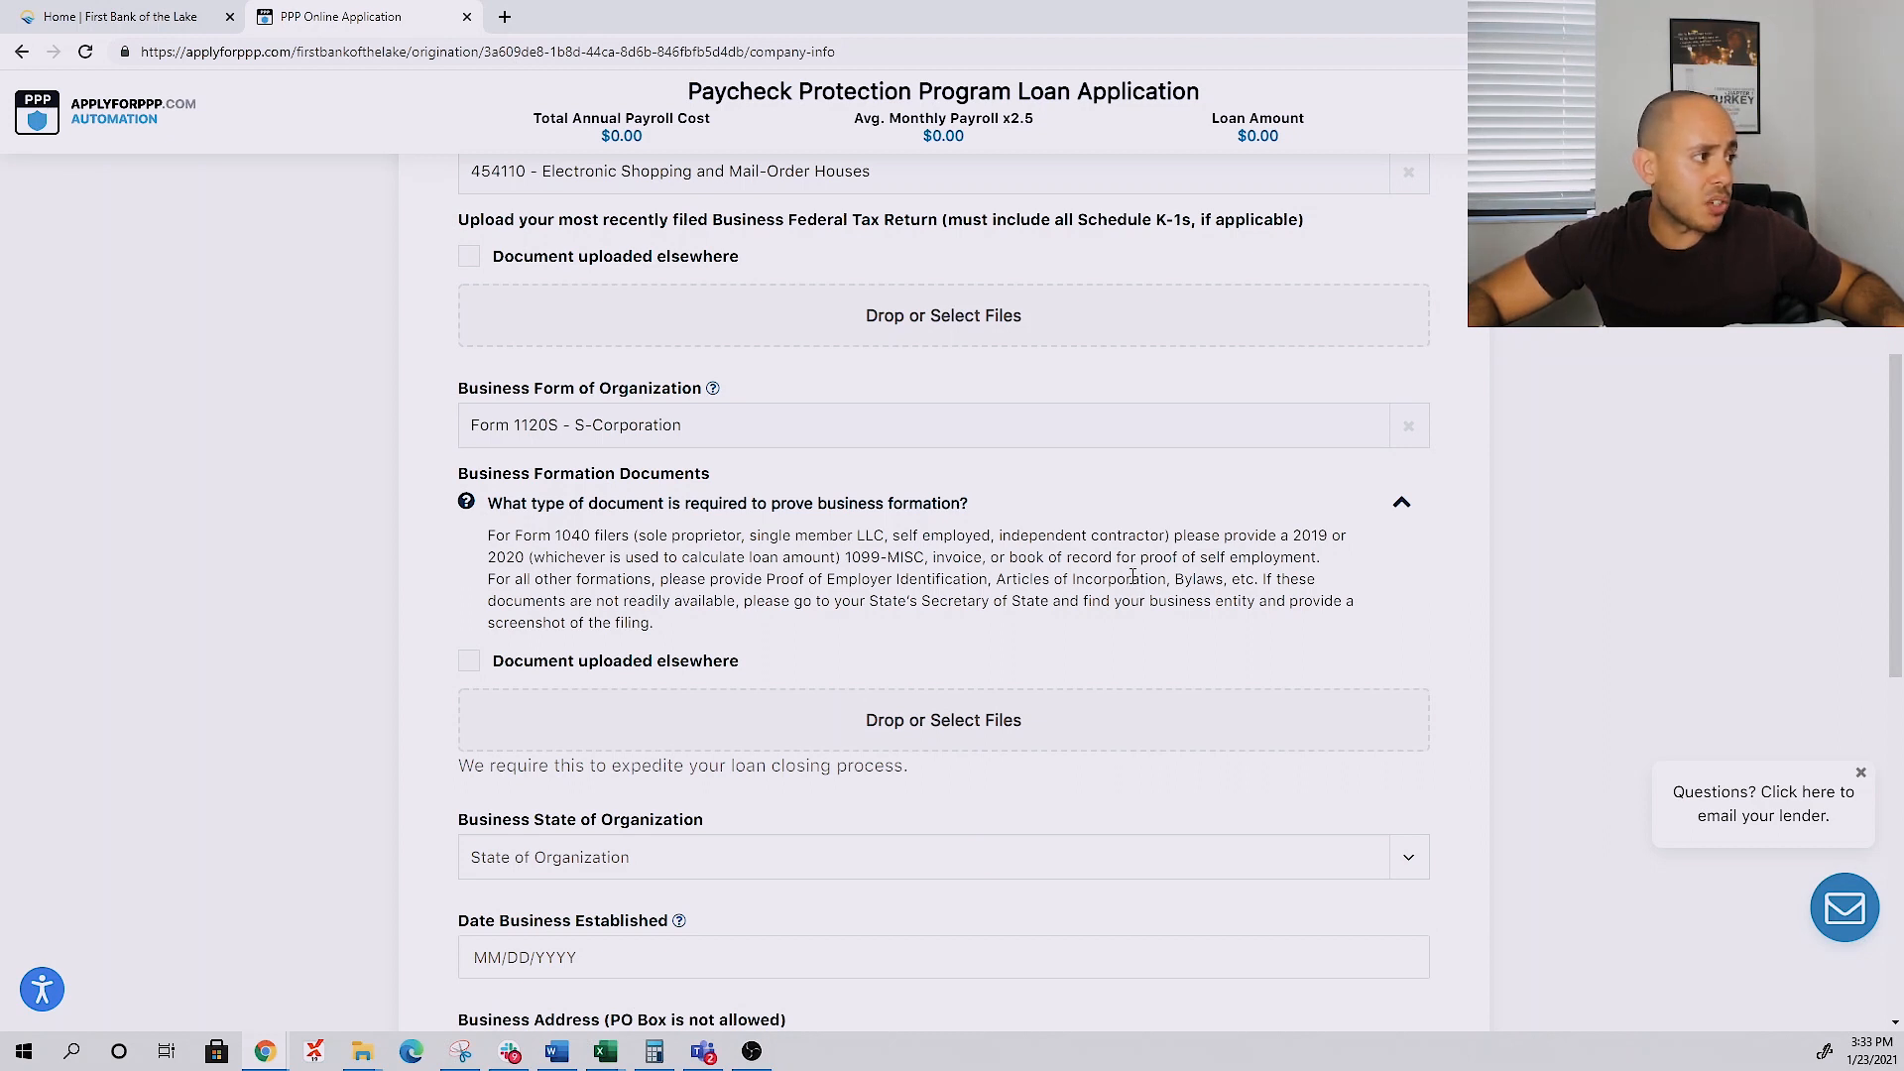
Set the business state of organization to Wyoming.
scroll(920, 732, down, 1)
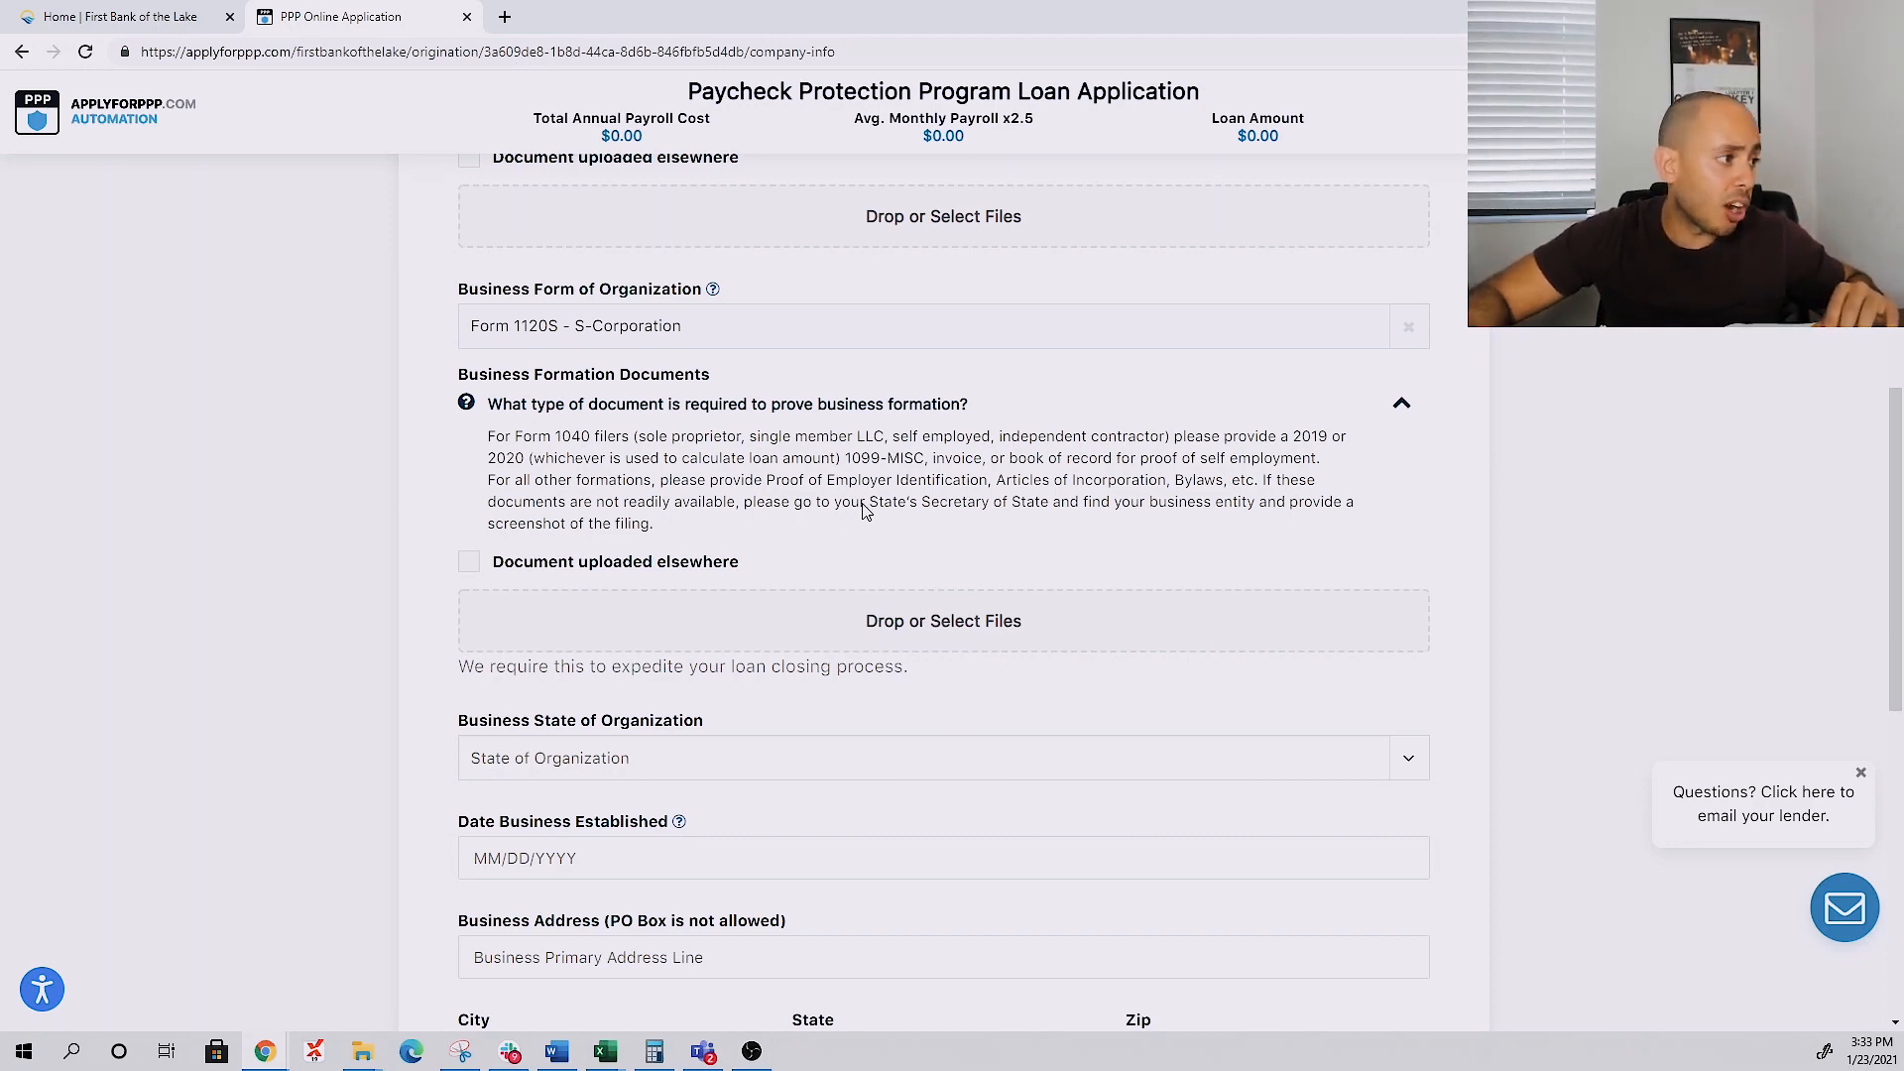
scroll(863, 516, down, 2)
click(688, 545)
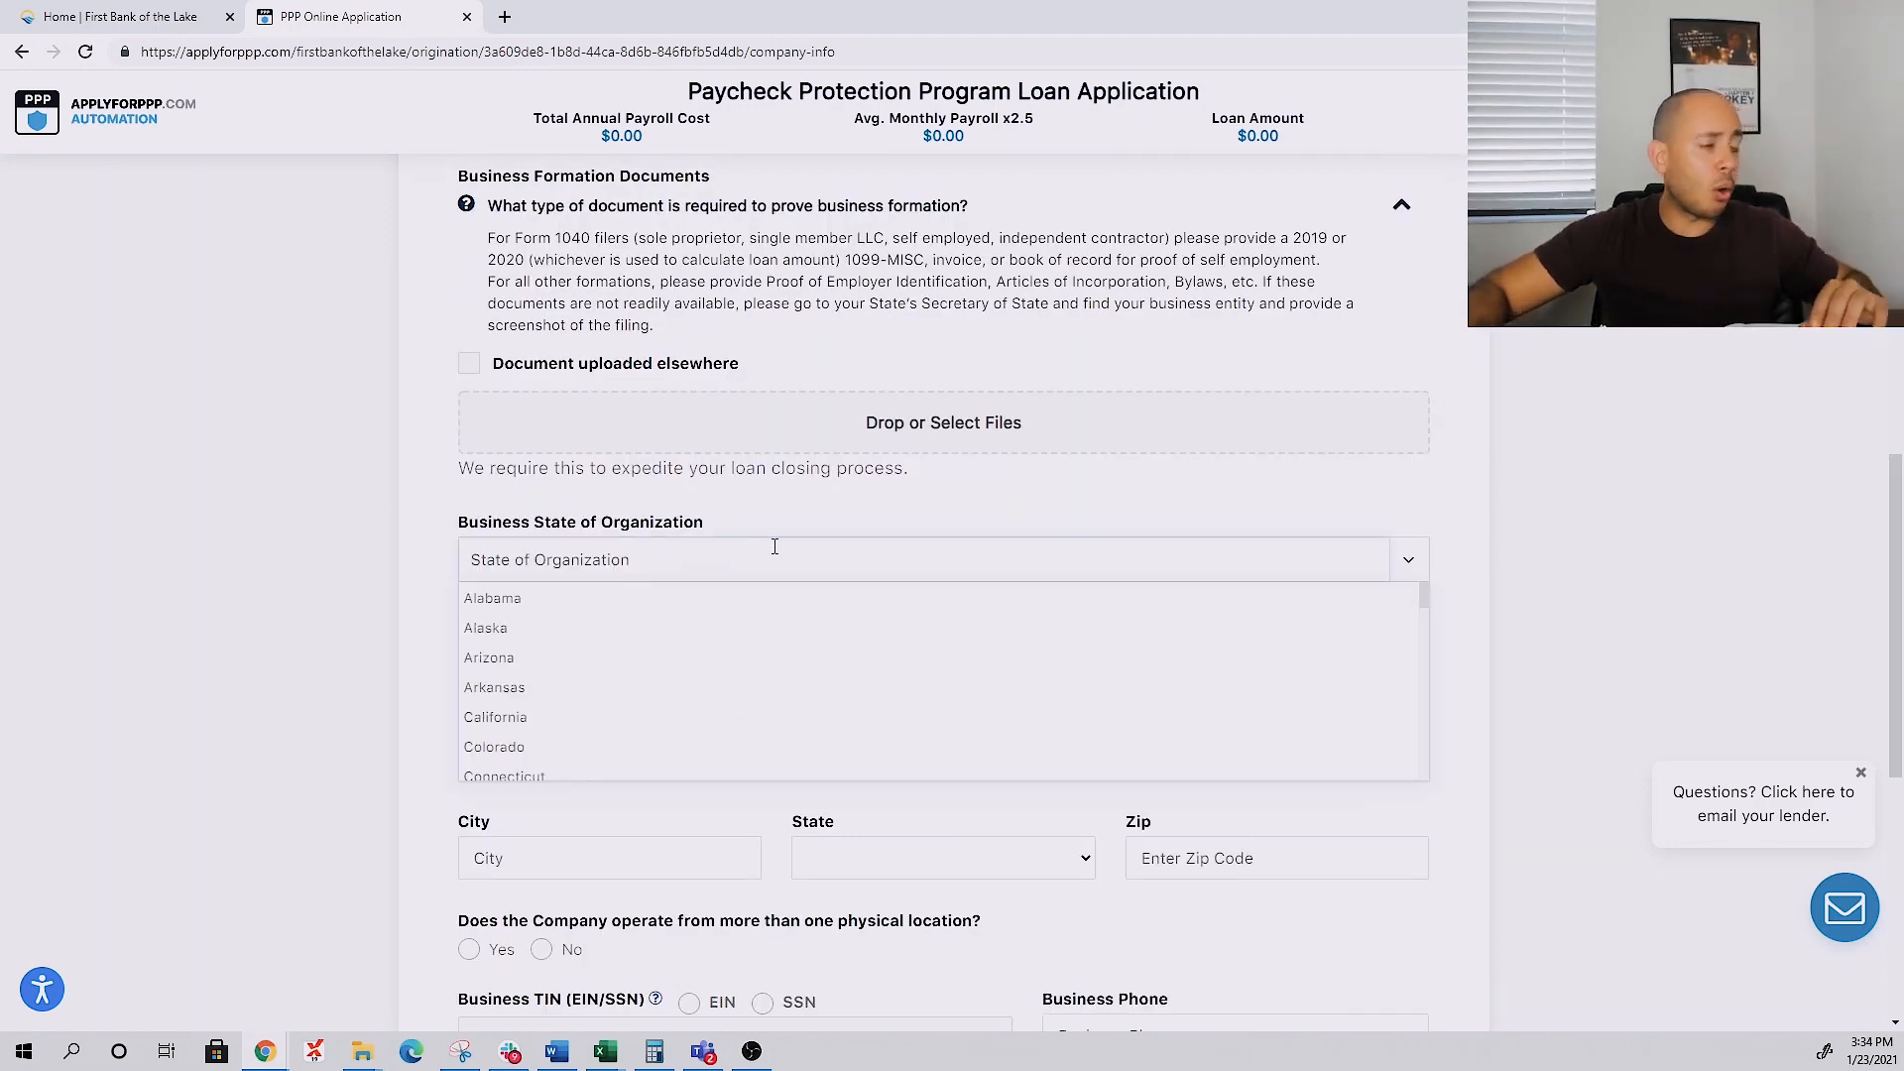
text(Wy)
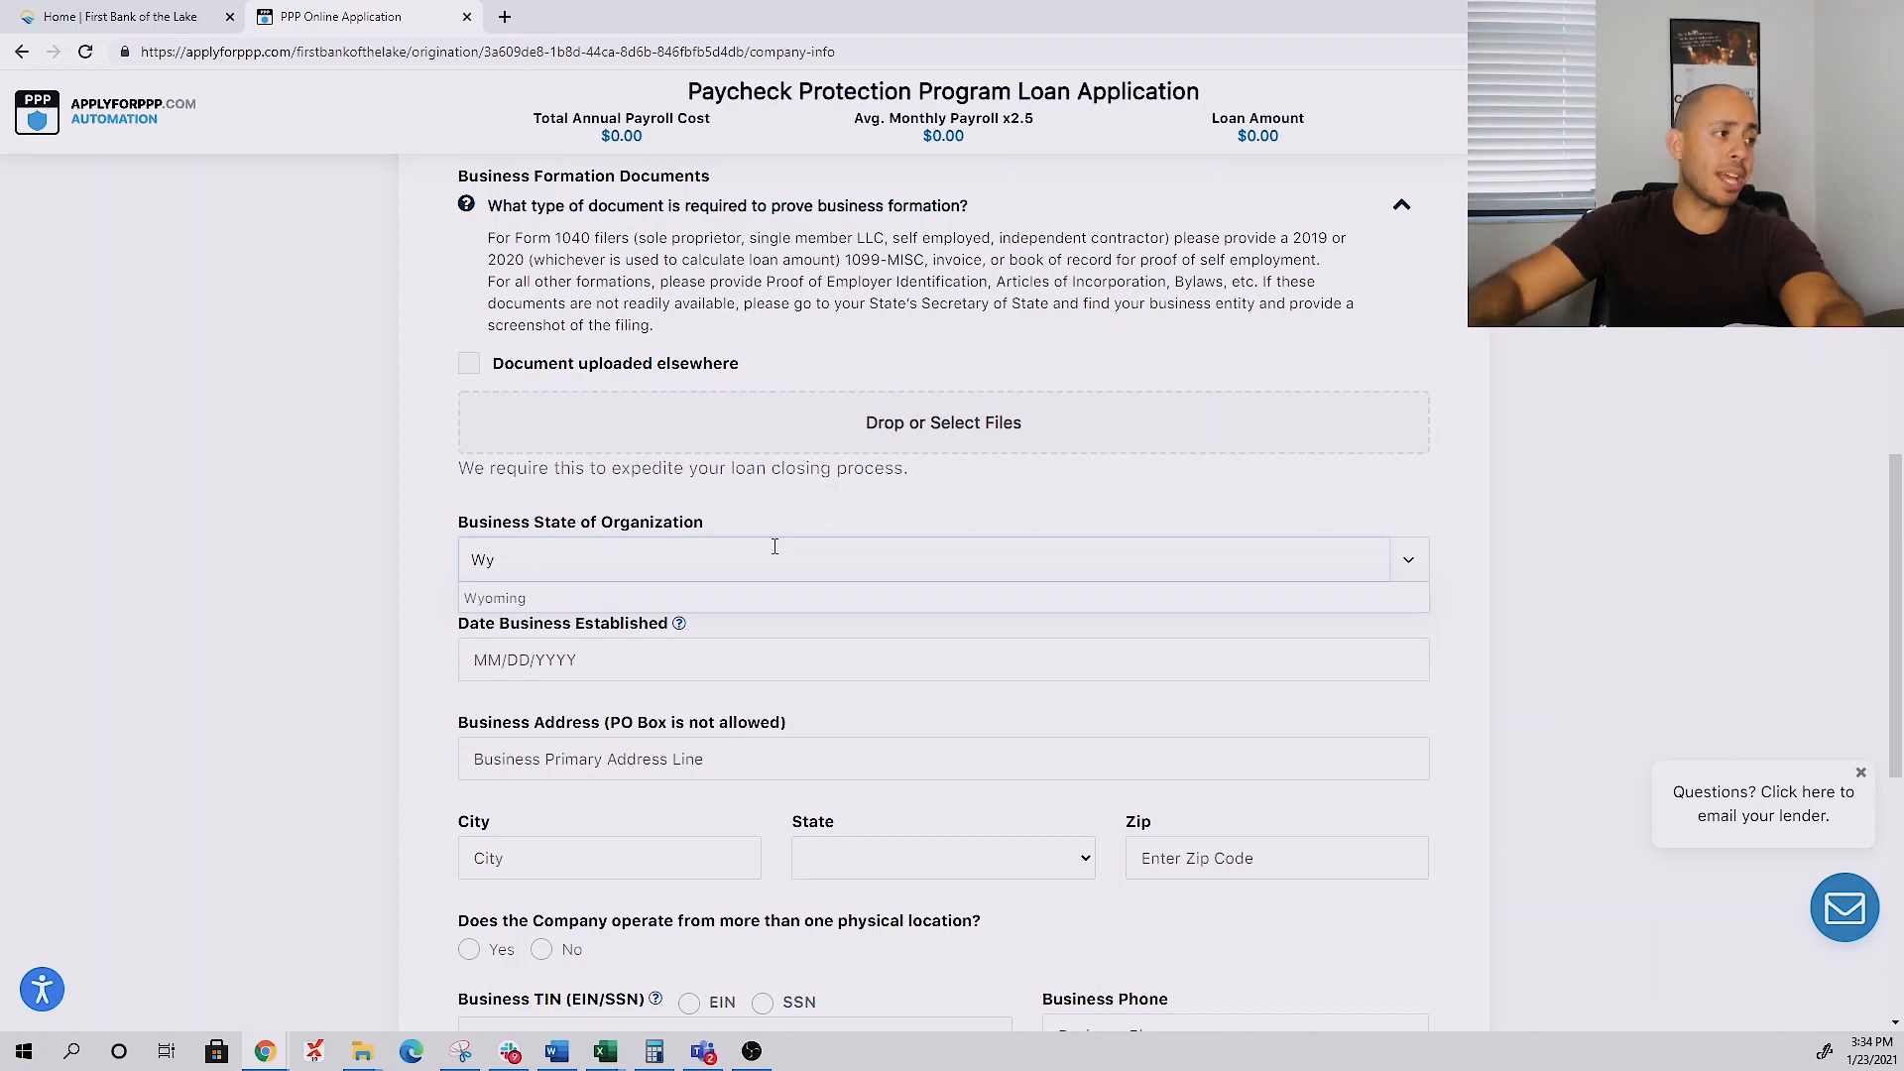
click(788, 599)
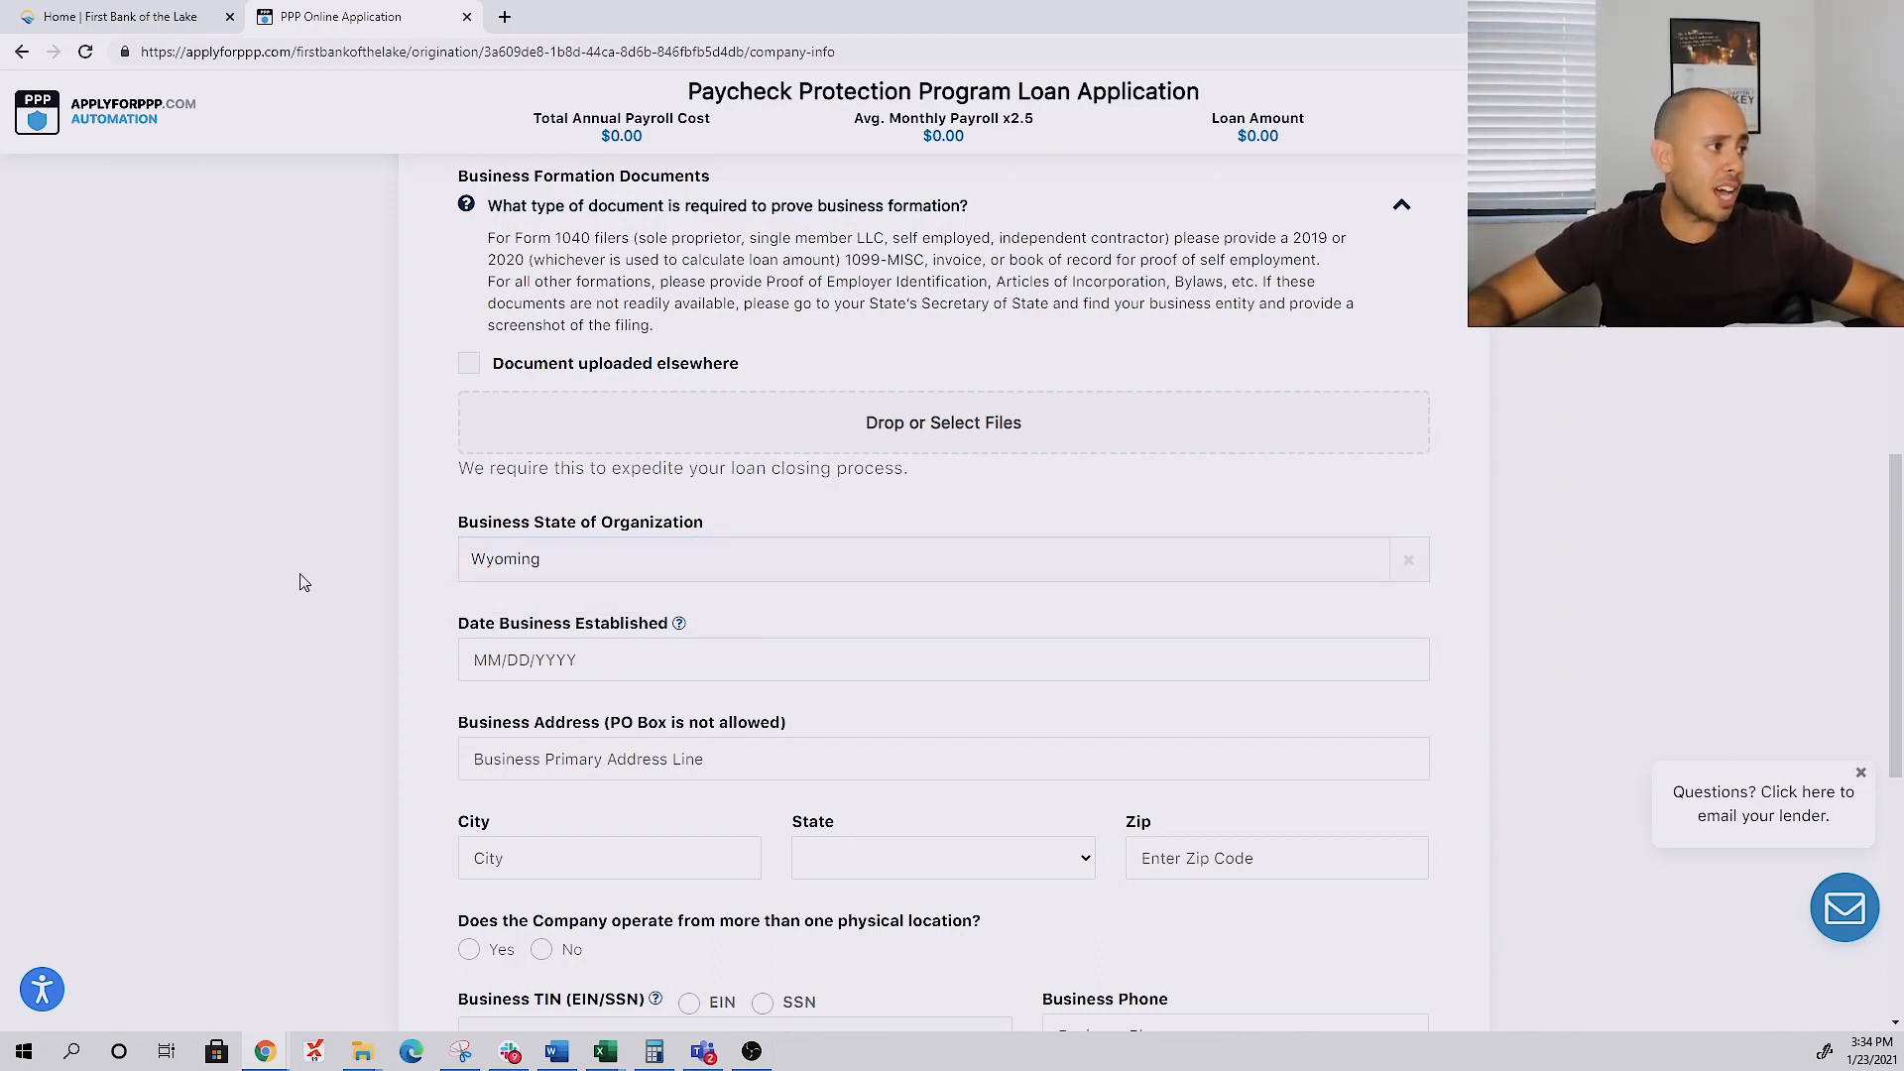
Enter 09/15/2018 as the date the business was established.
scroll(415, 543, down, 1)
click(590, 577)
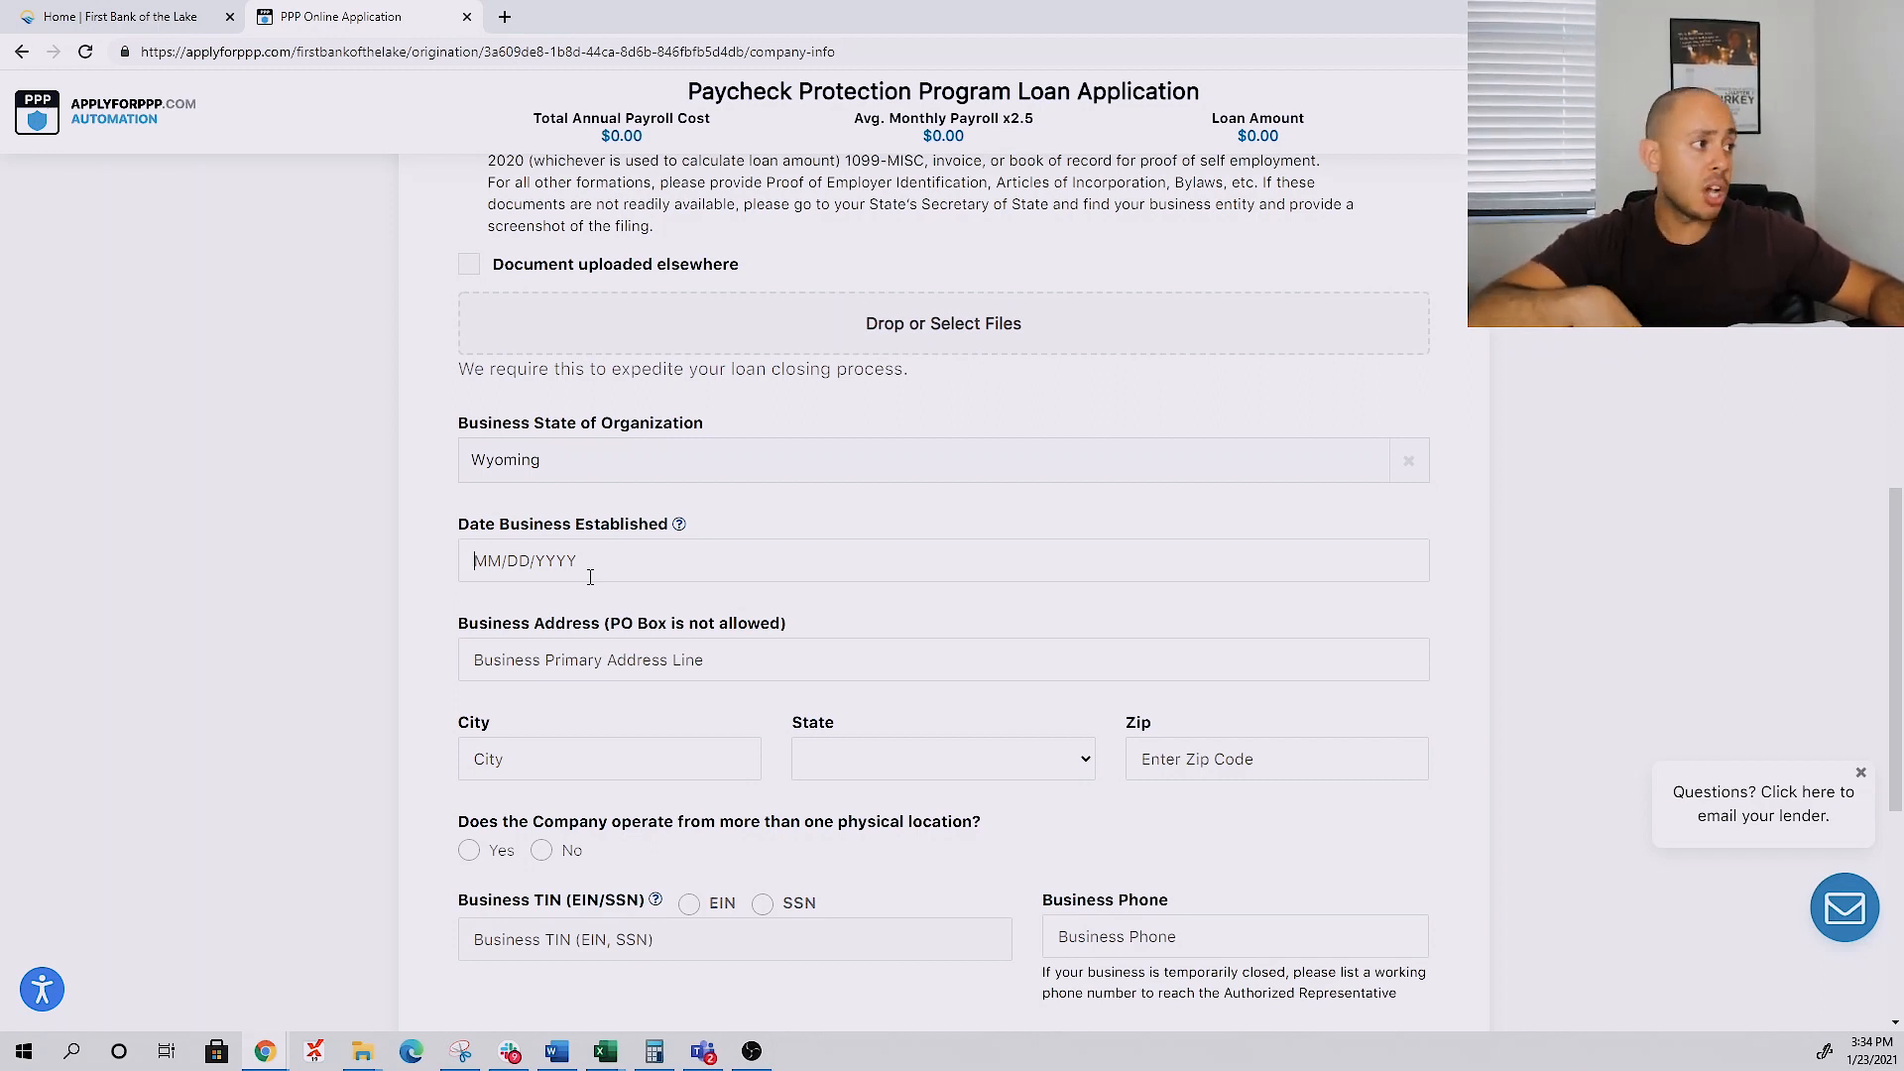
text(9)
key(BackSpace)
text(0901)
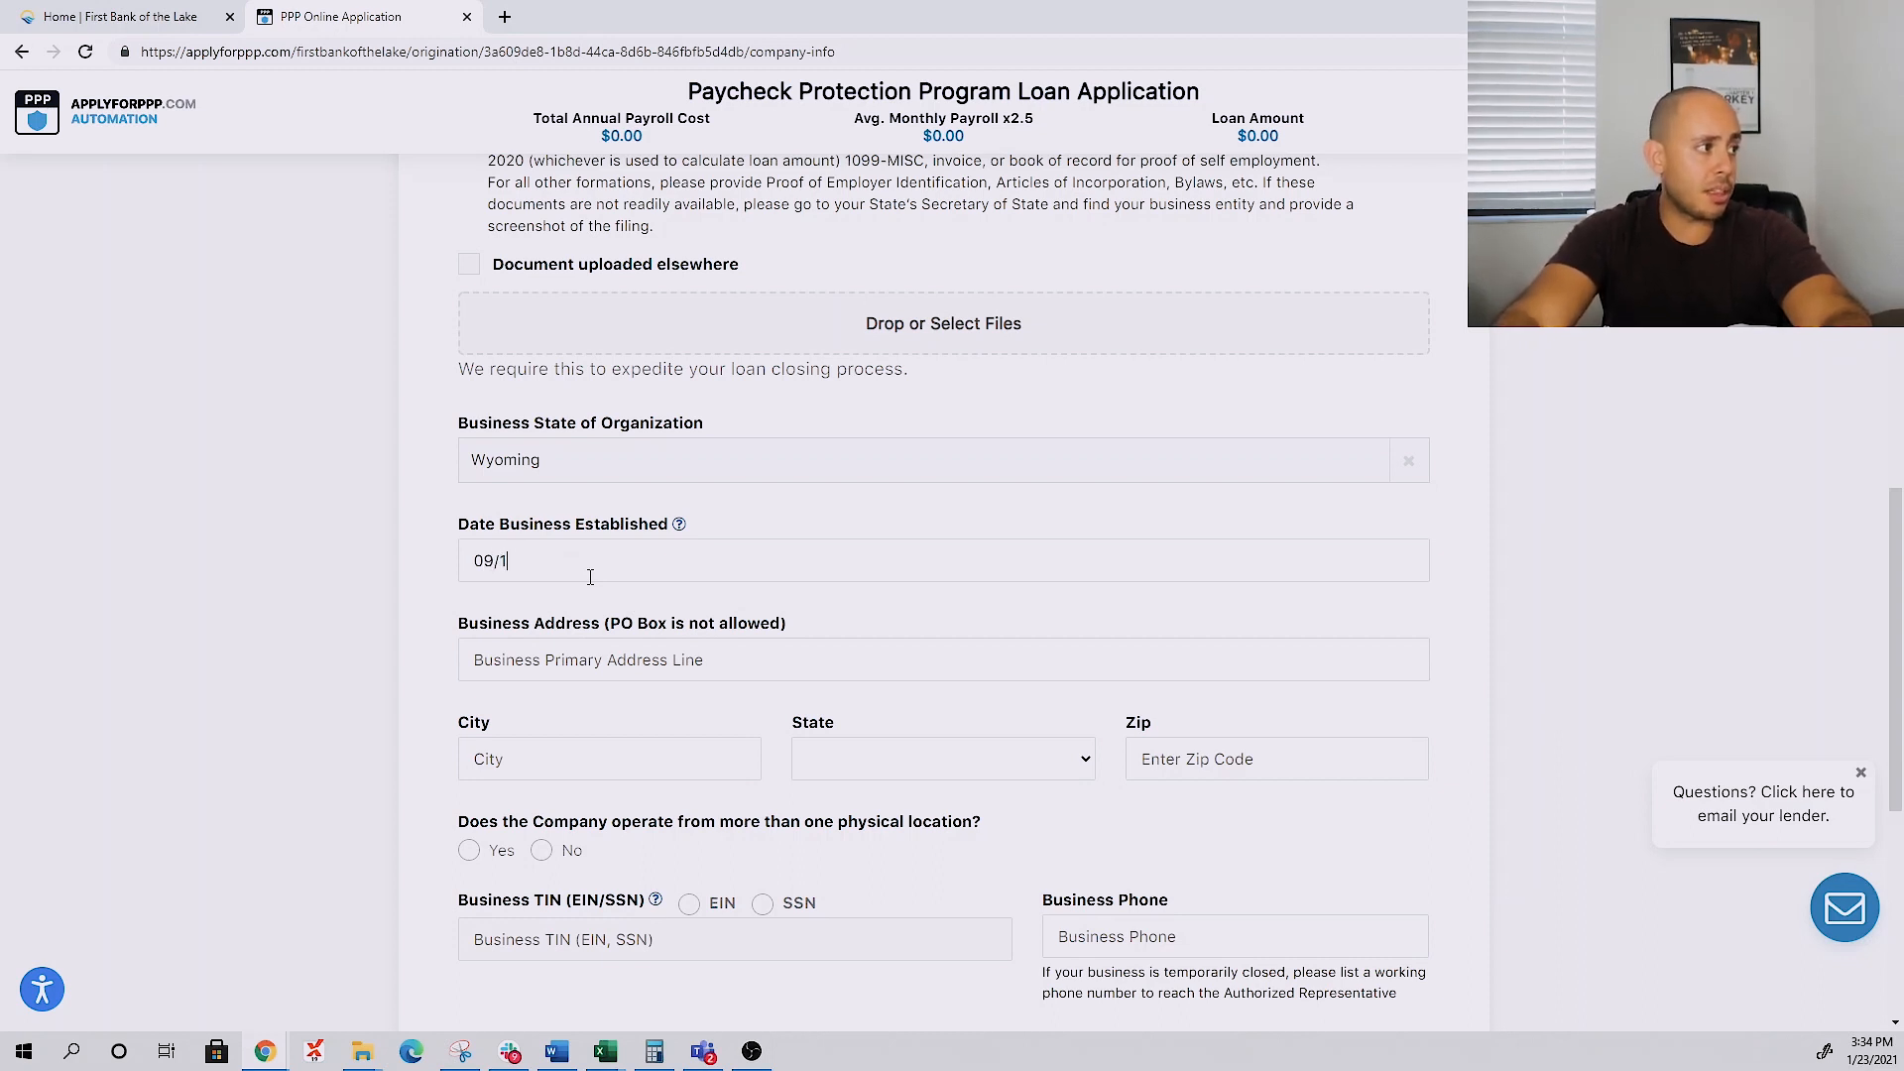
text(2018)
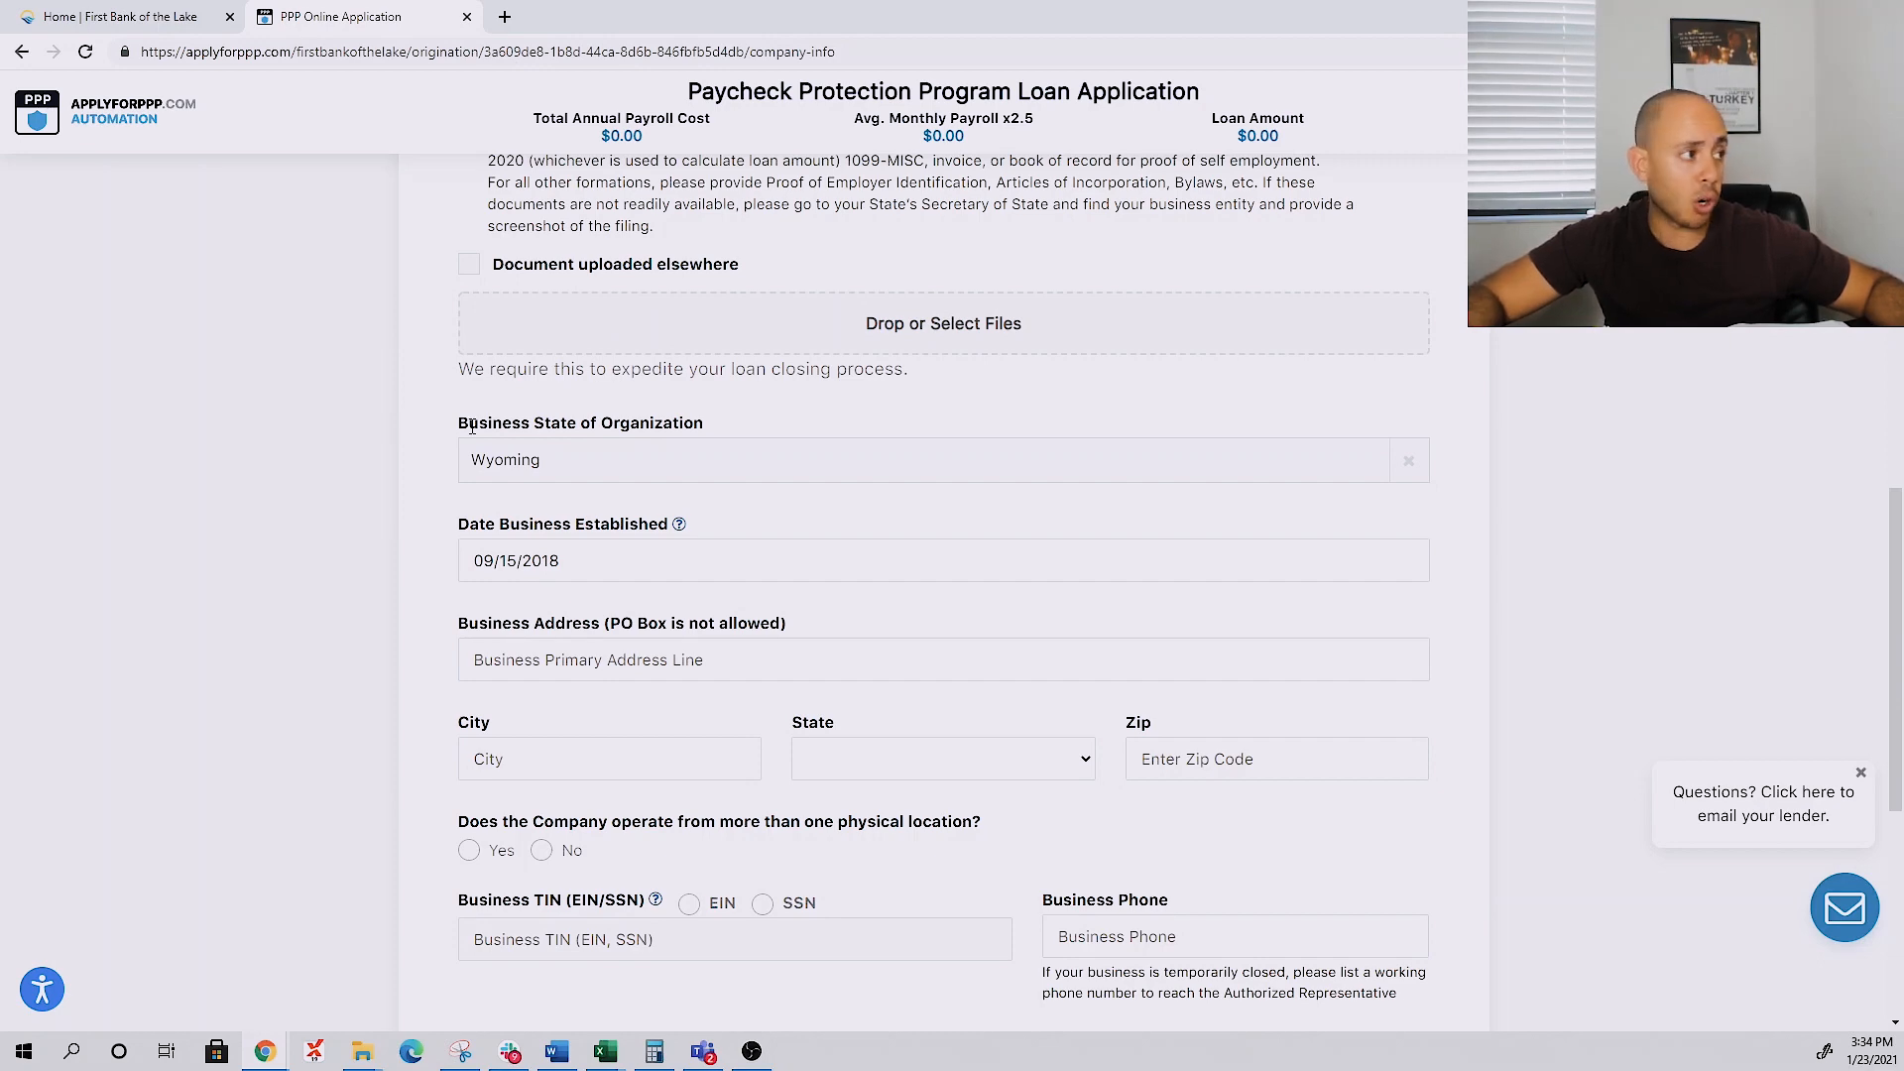
Answer No to whether the company operates from more than one physical location.
scroll(1584, 483, down, 3)
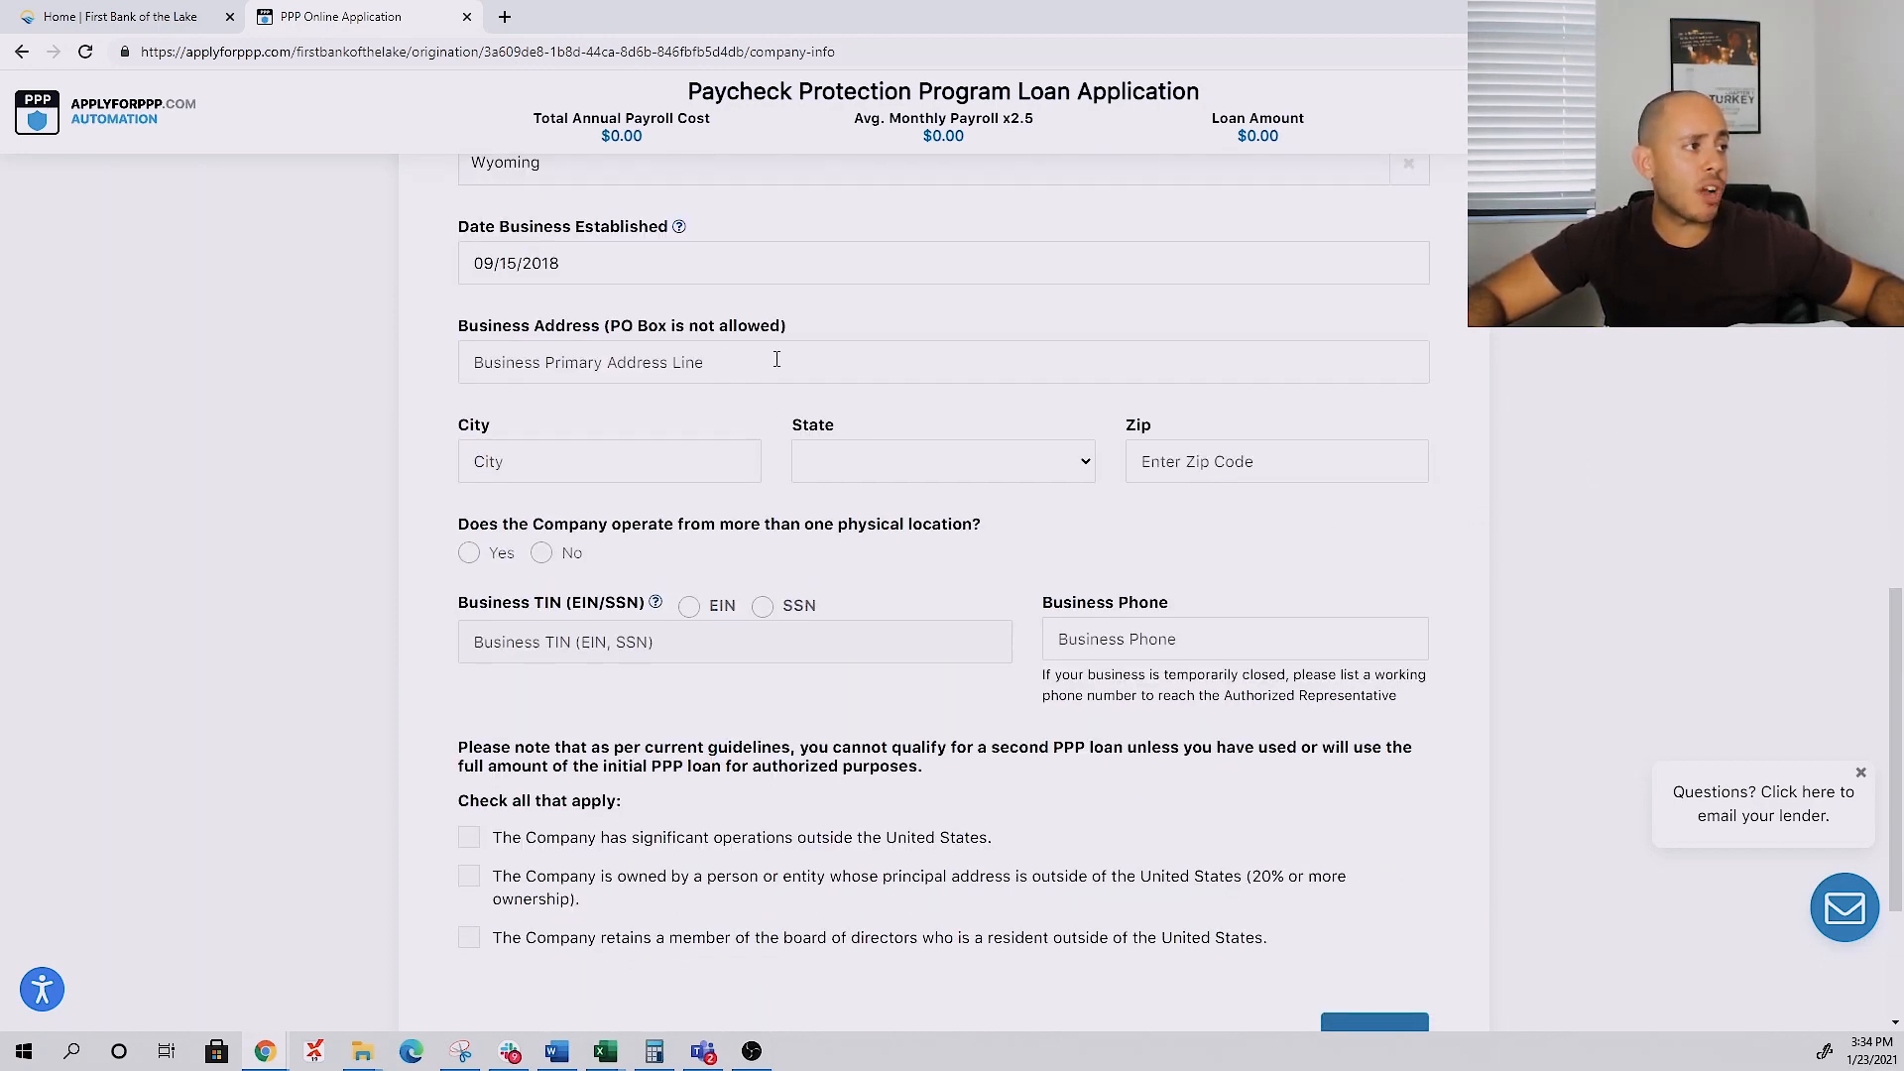
scroll(1010, 498, down, 1)
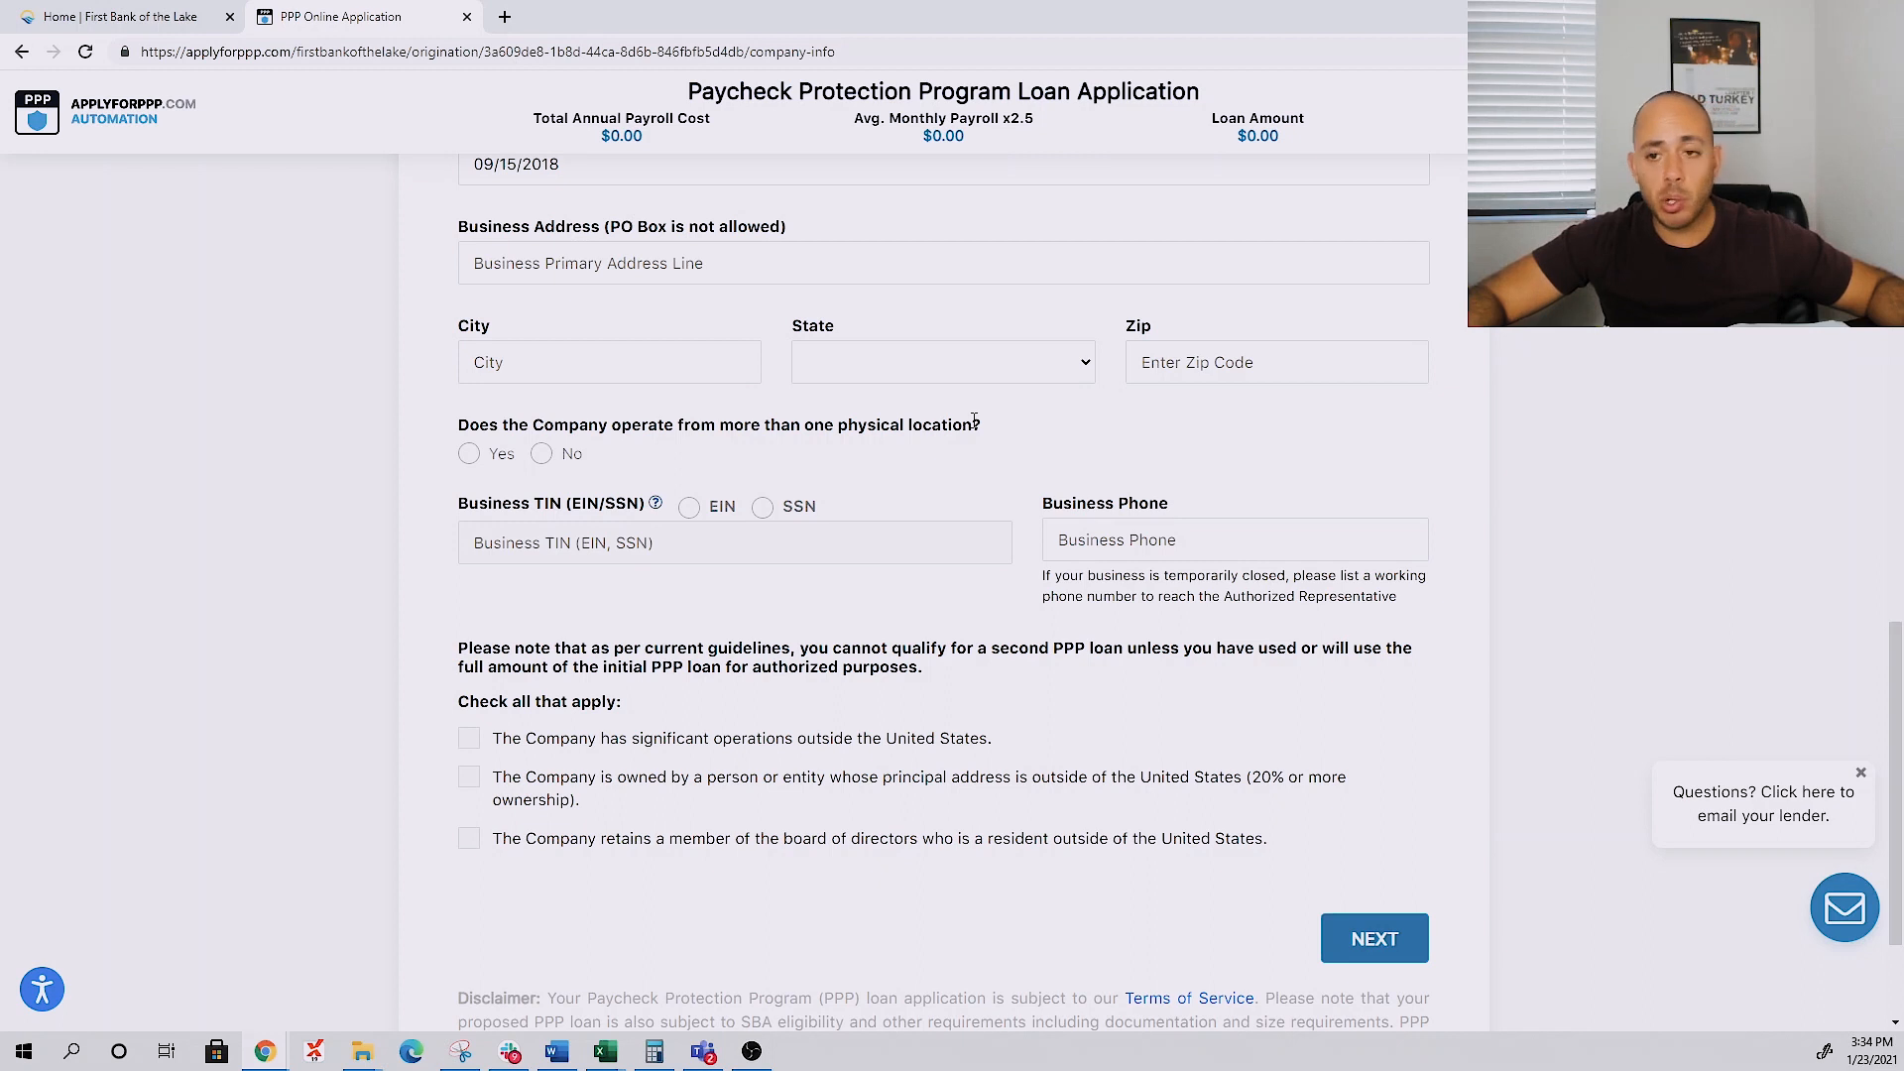
click(540, 453)
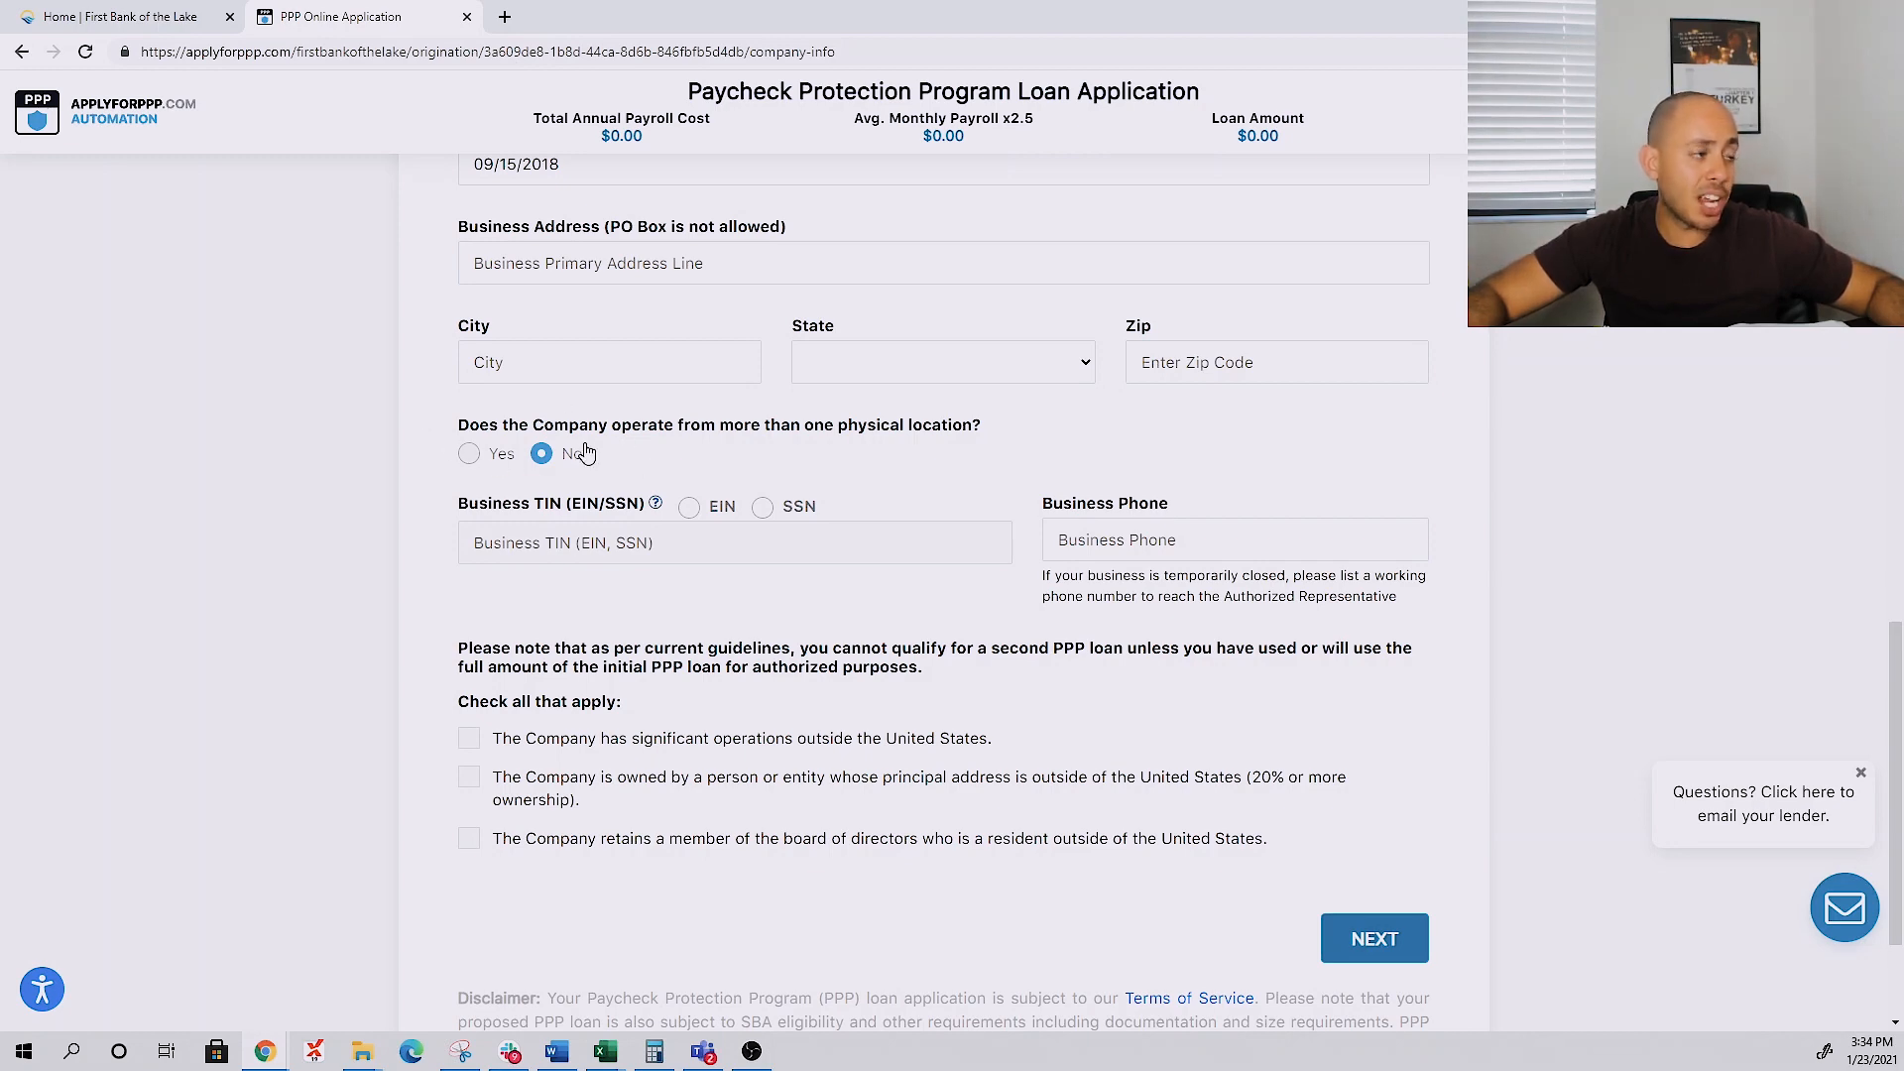
Select EIN as the business TIN type, leave the TIN and business phone blank, and continue to the Ownership Information section.
scroll(724, 491, down, 1)
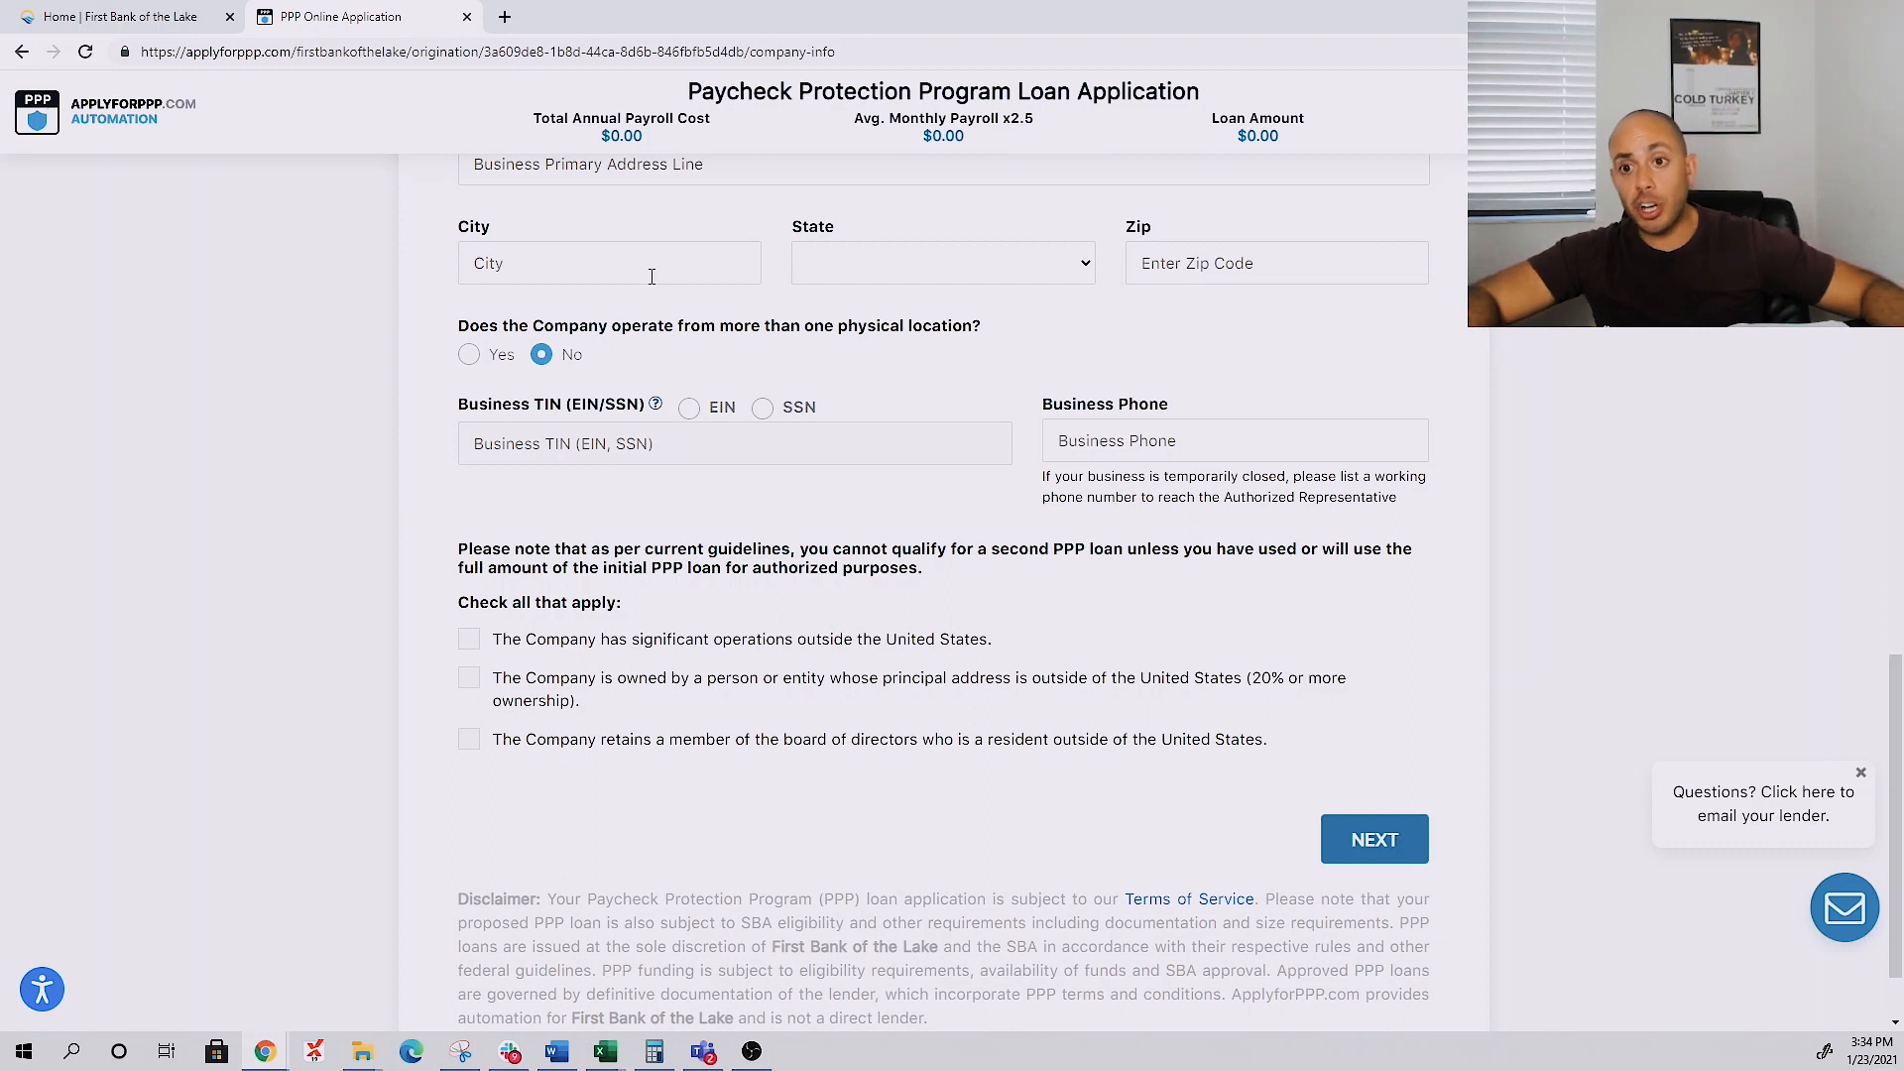
click(689, 408)
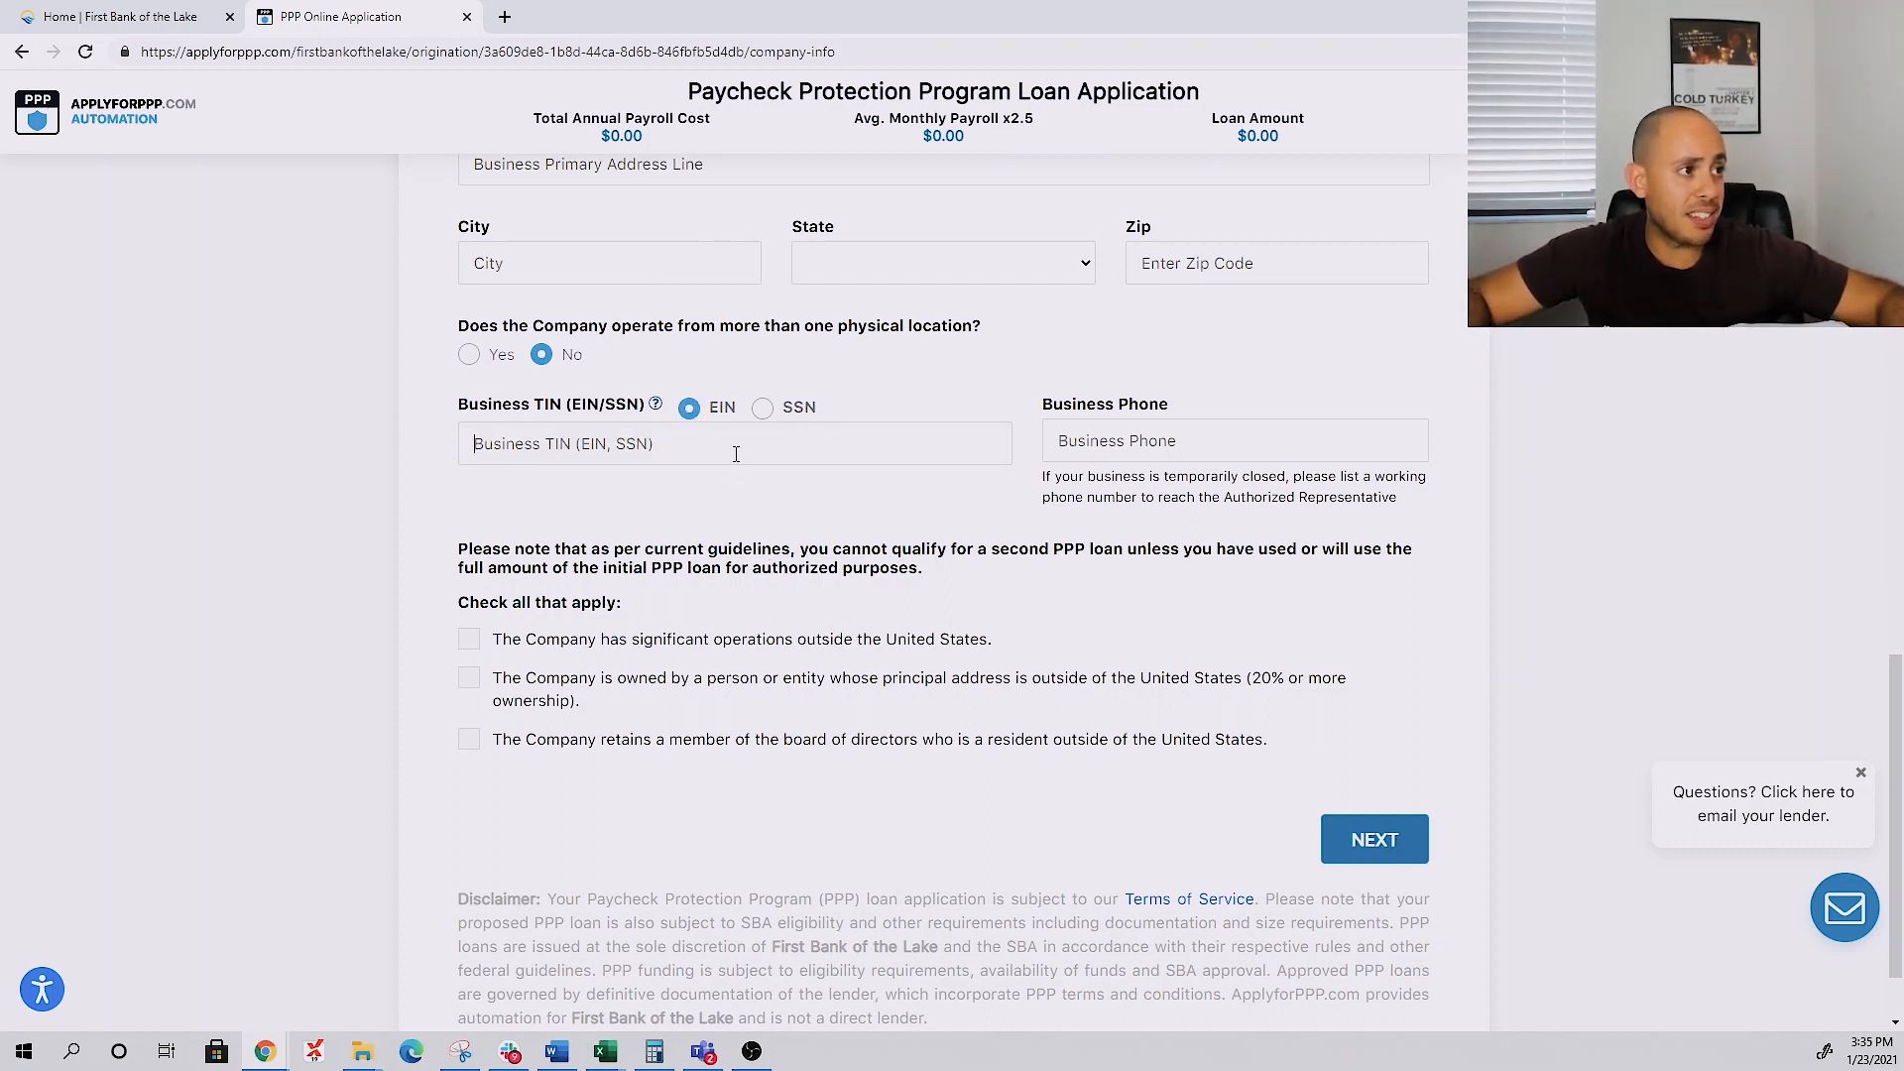
click(1276, 428)
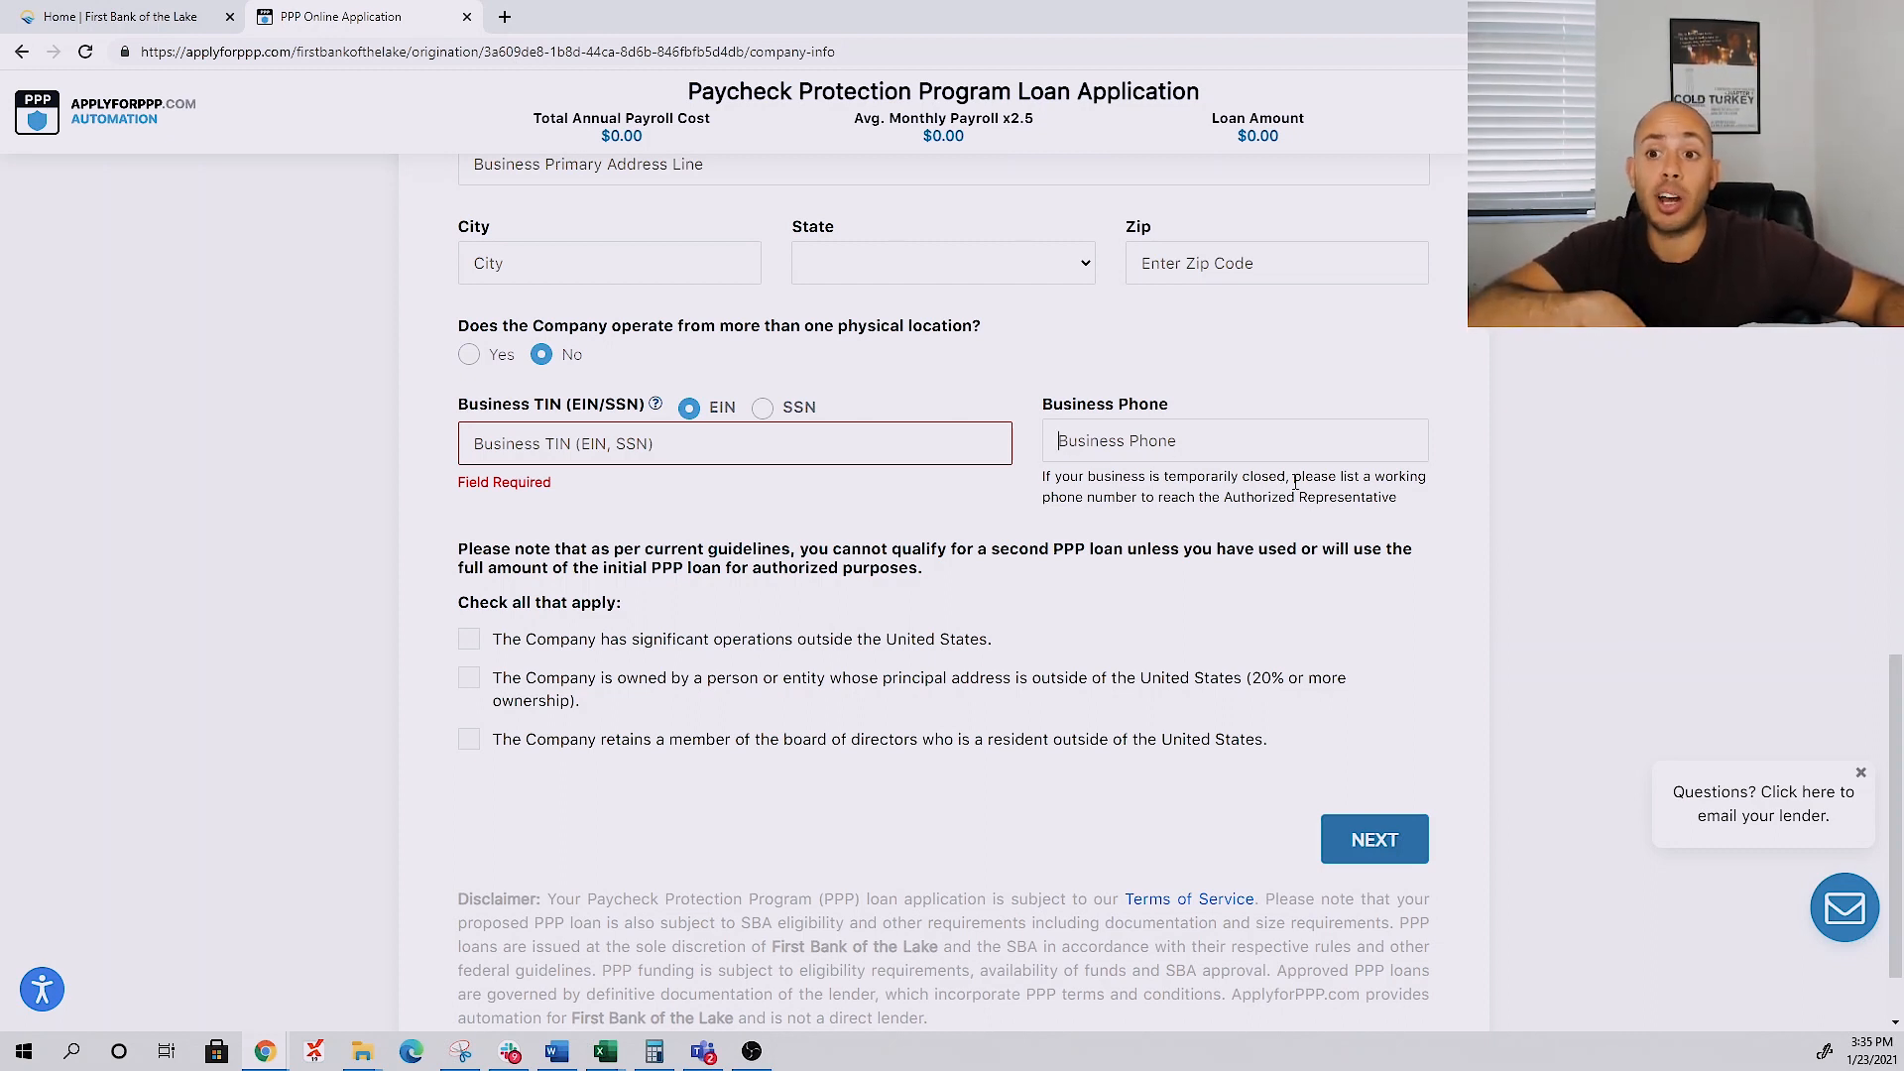
scroll(1084, 394, down, 1)
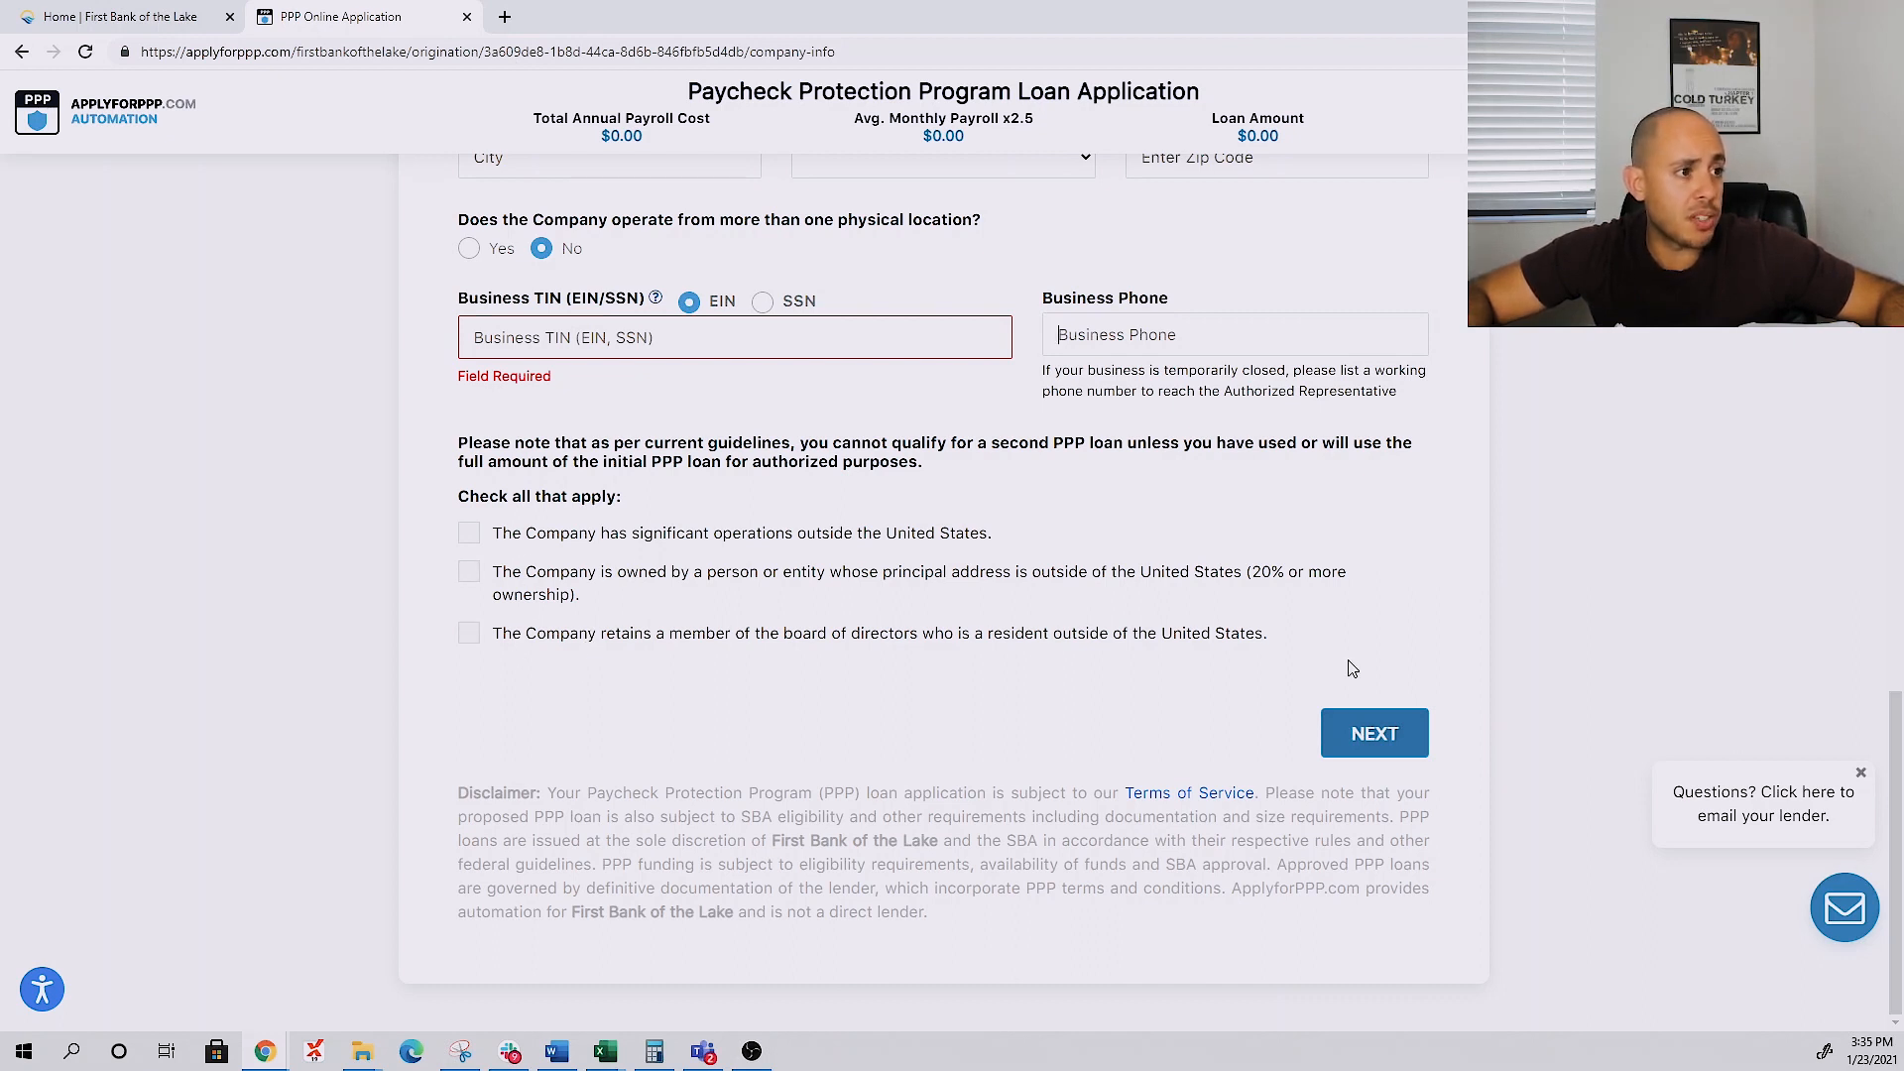
click(1380, 739)
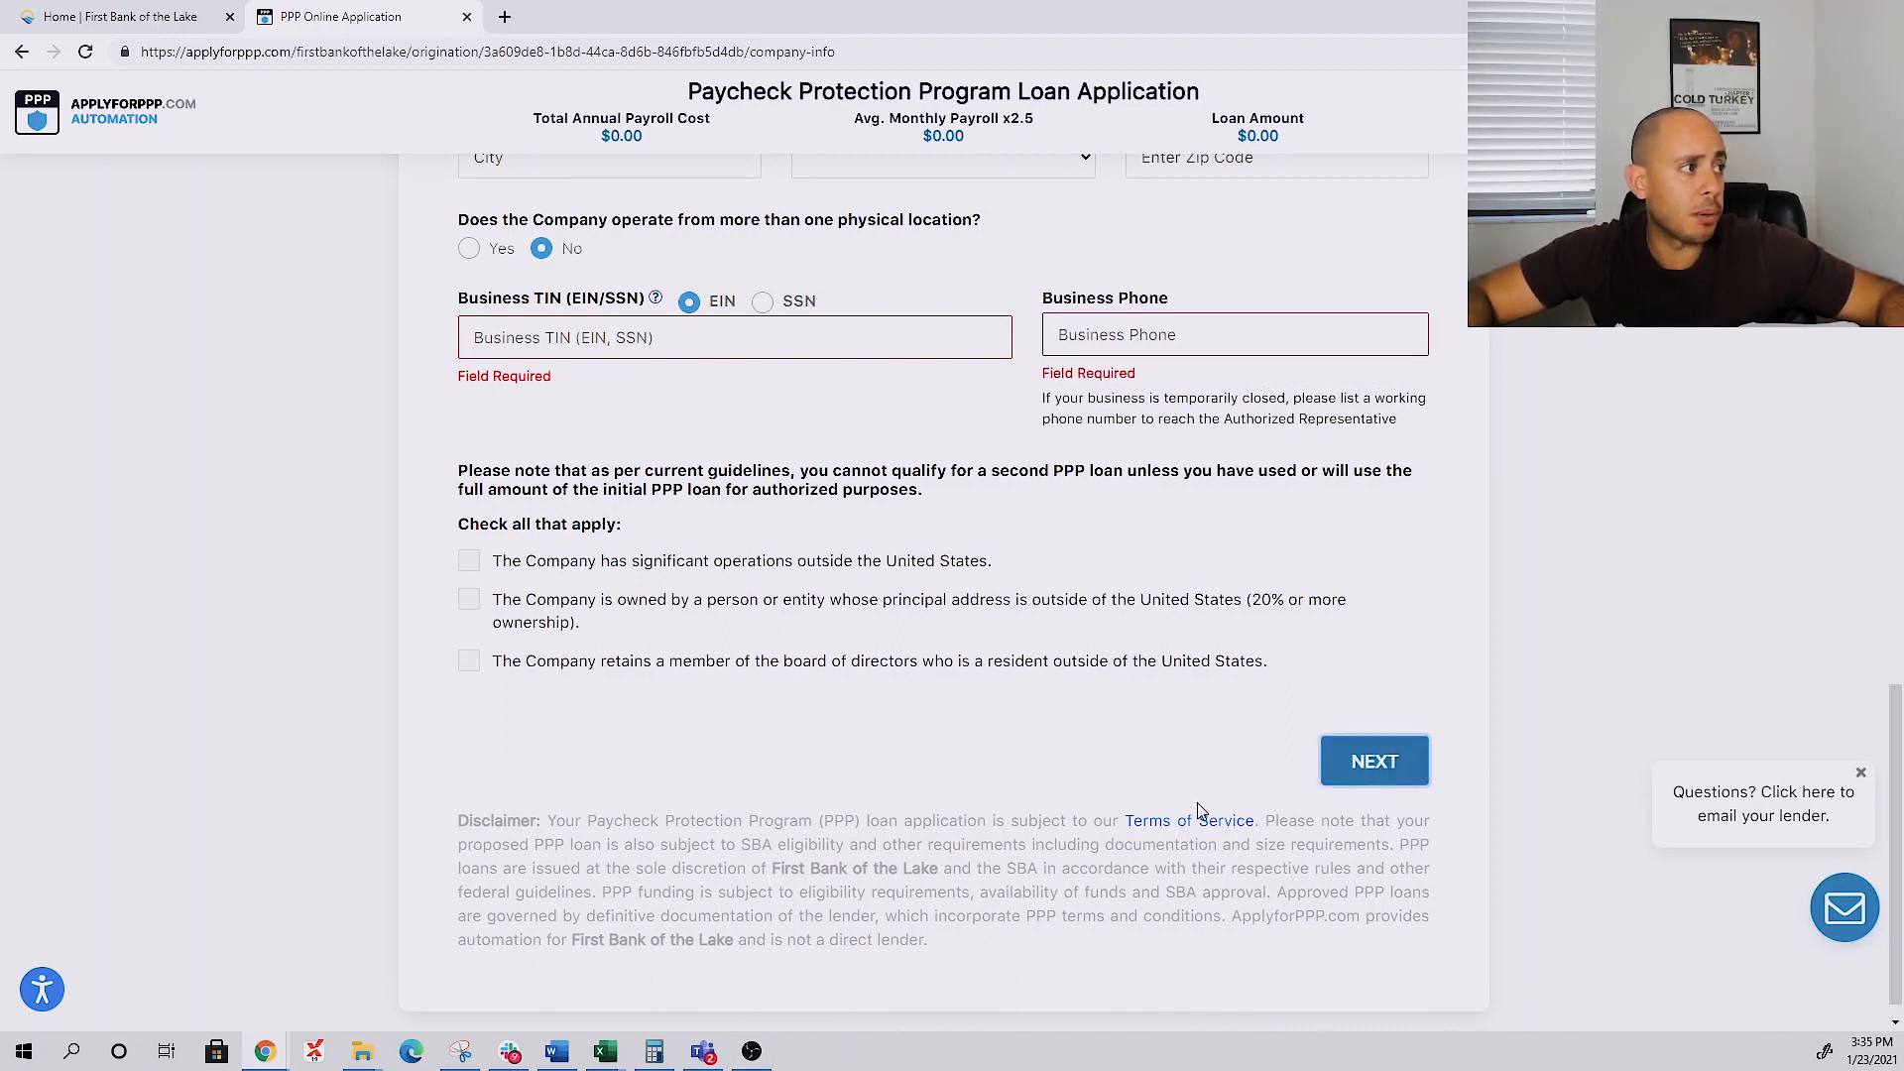
click(1357, 771)
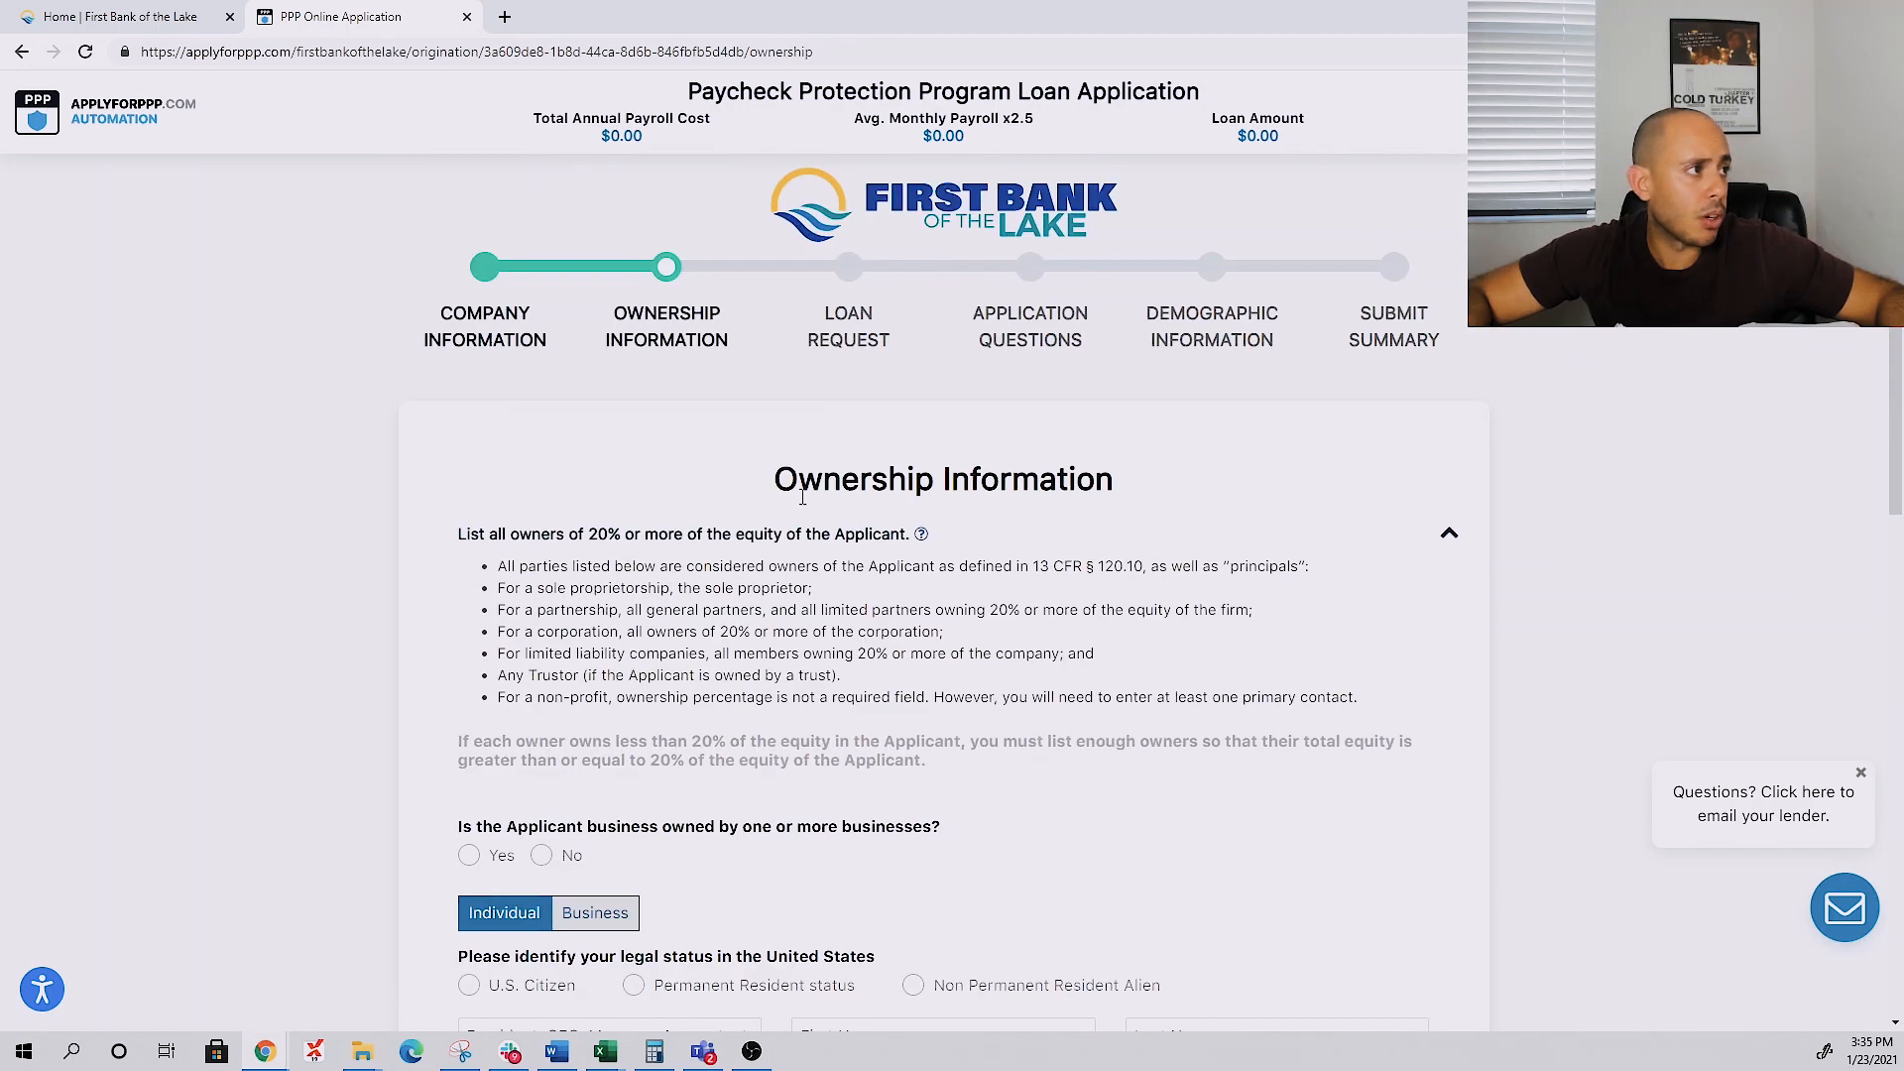
Answer No to the applicant being owned by other businesses and set the owner's legal status to U.S. Citizen.
scroll(673, 555, down, 4)
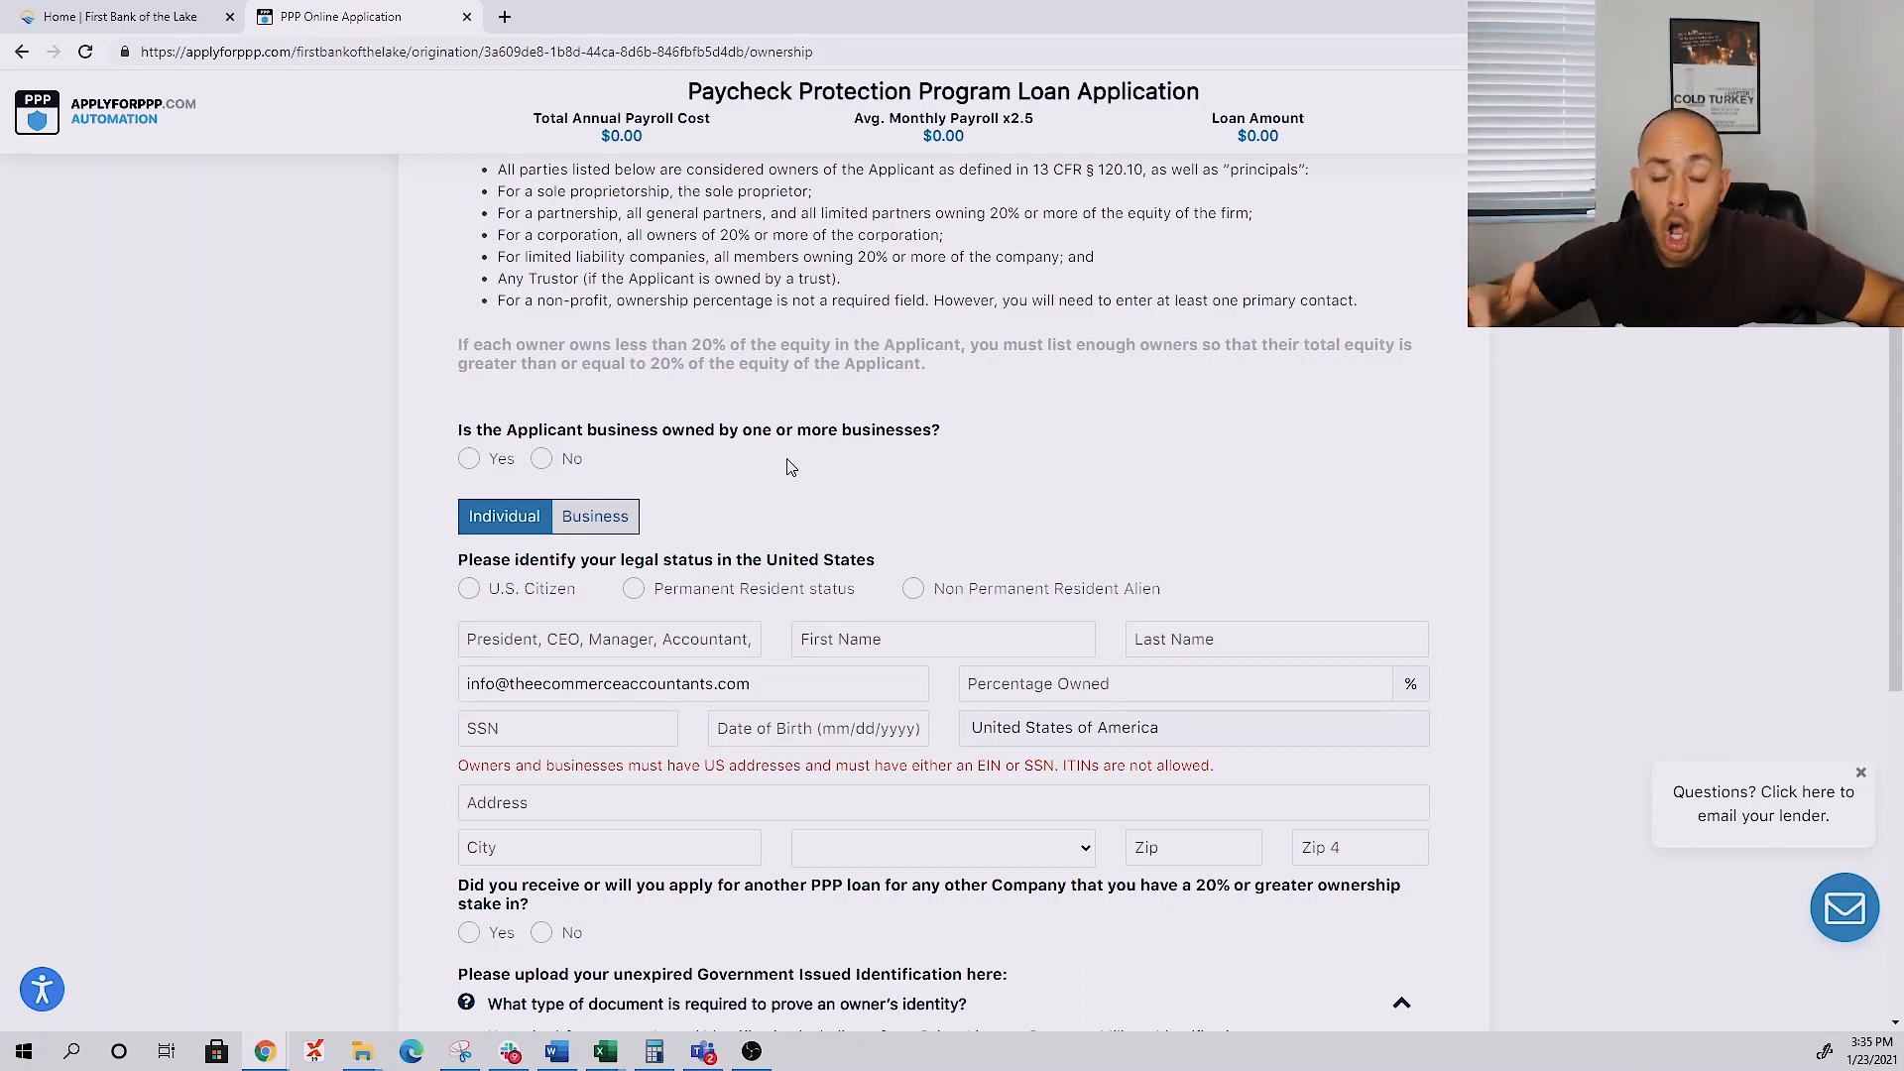
click(548, 460)
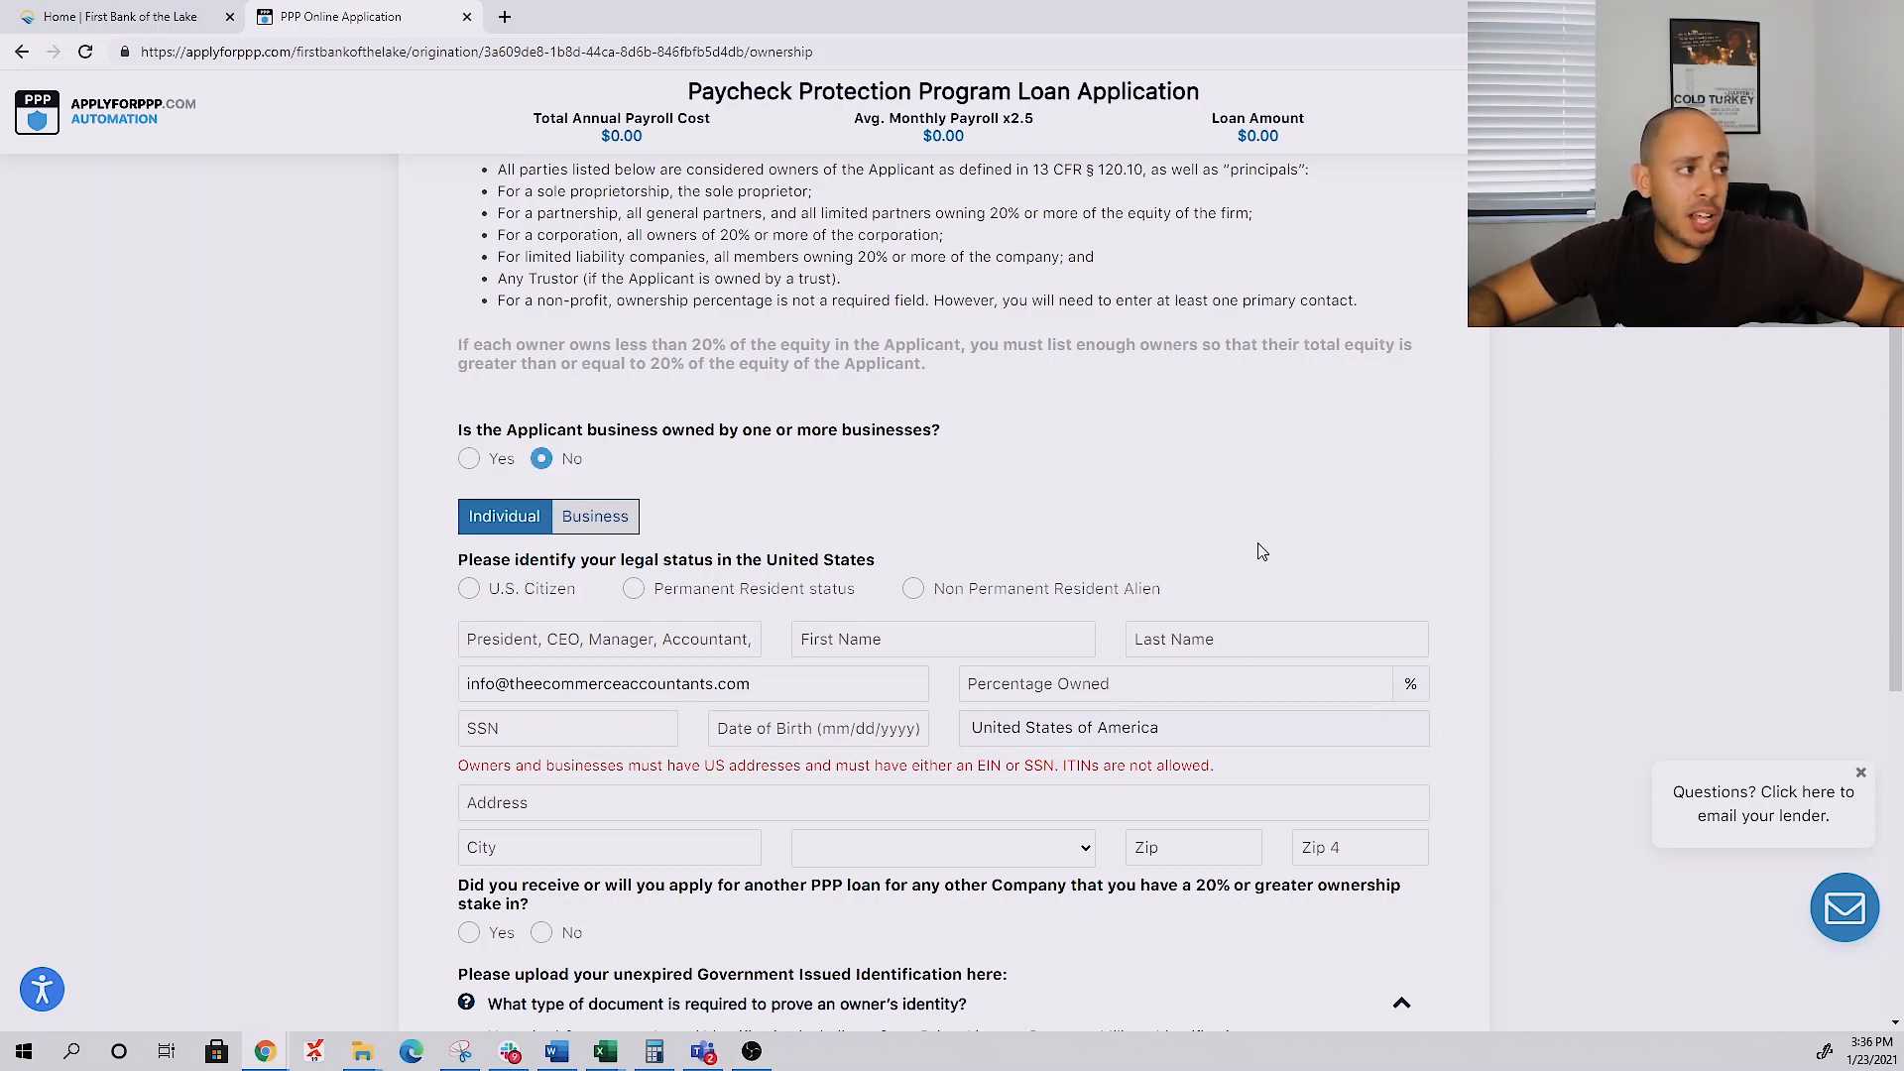
scroll(1251, 535, down, 1)
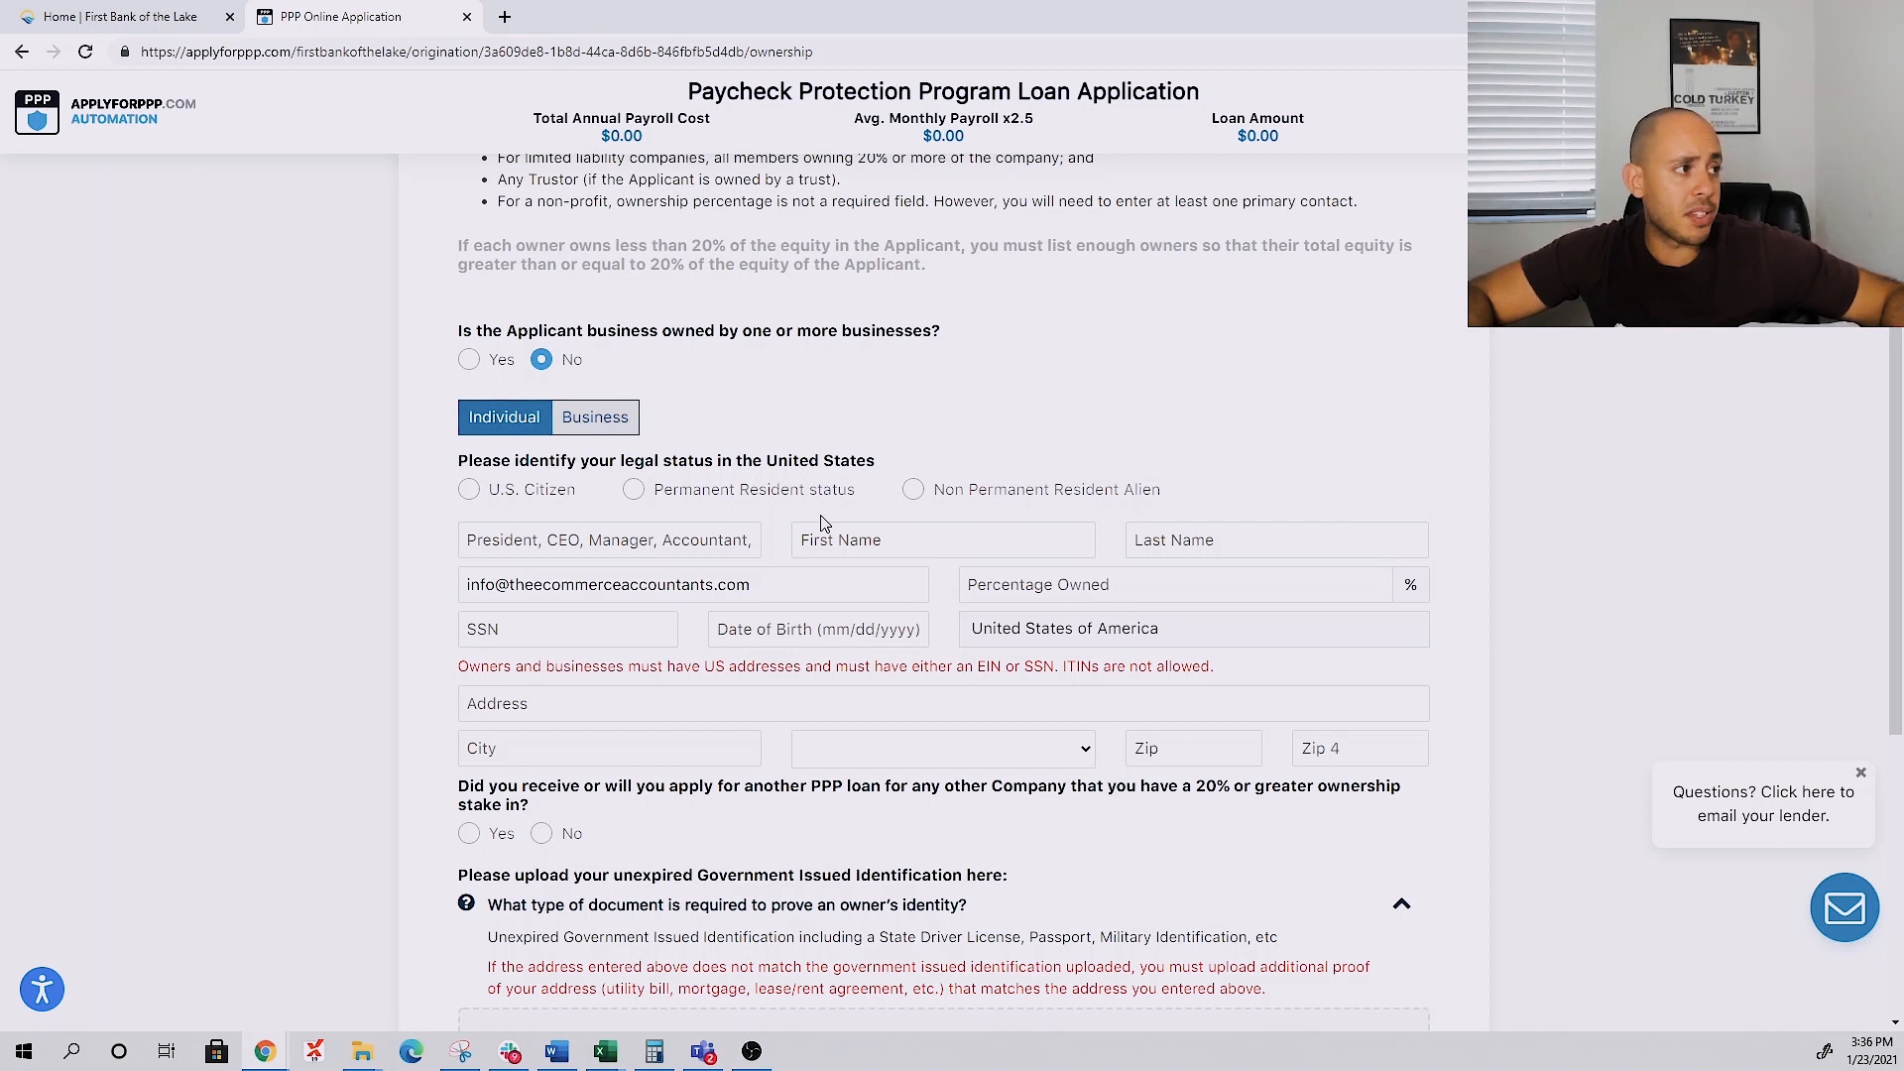
click(485, 491)
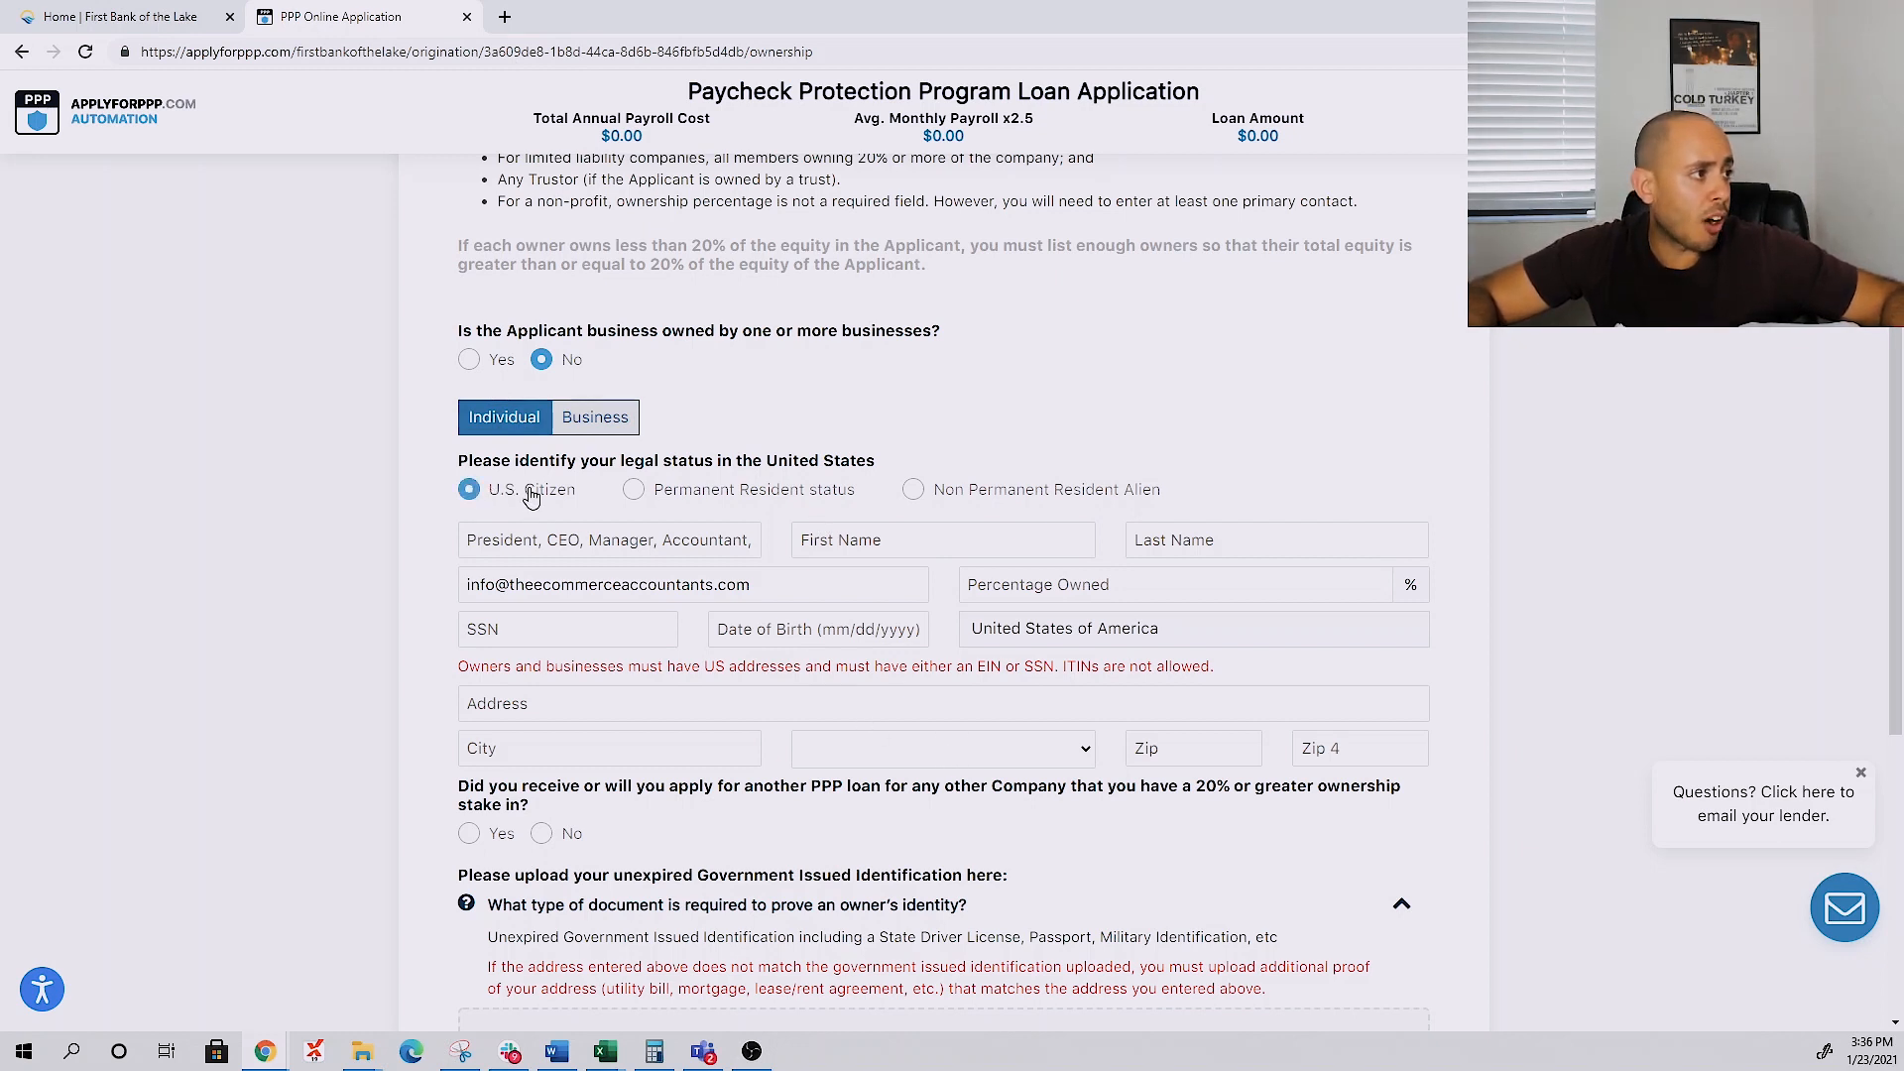
Enter 100 as the percentage of the company owned by the individual owner.
scroll(716, 591, down, 1)
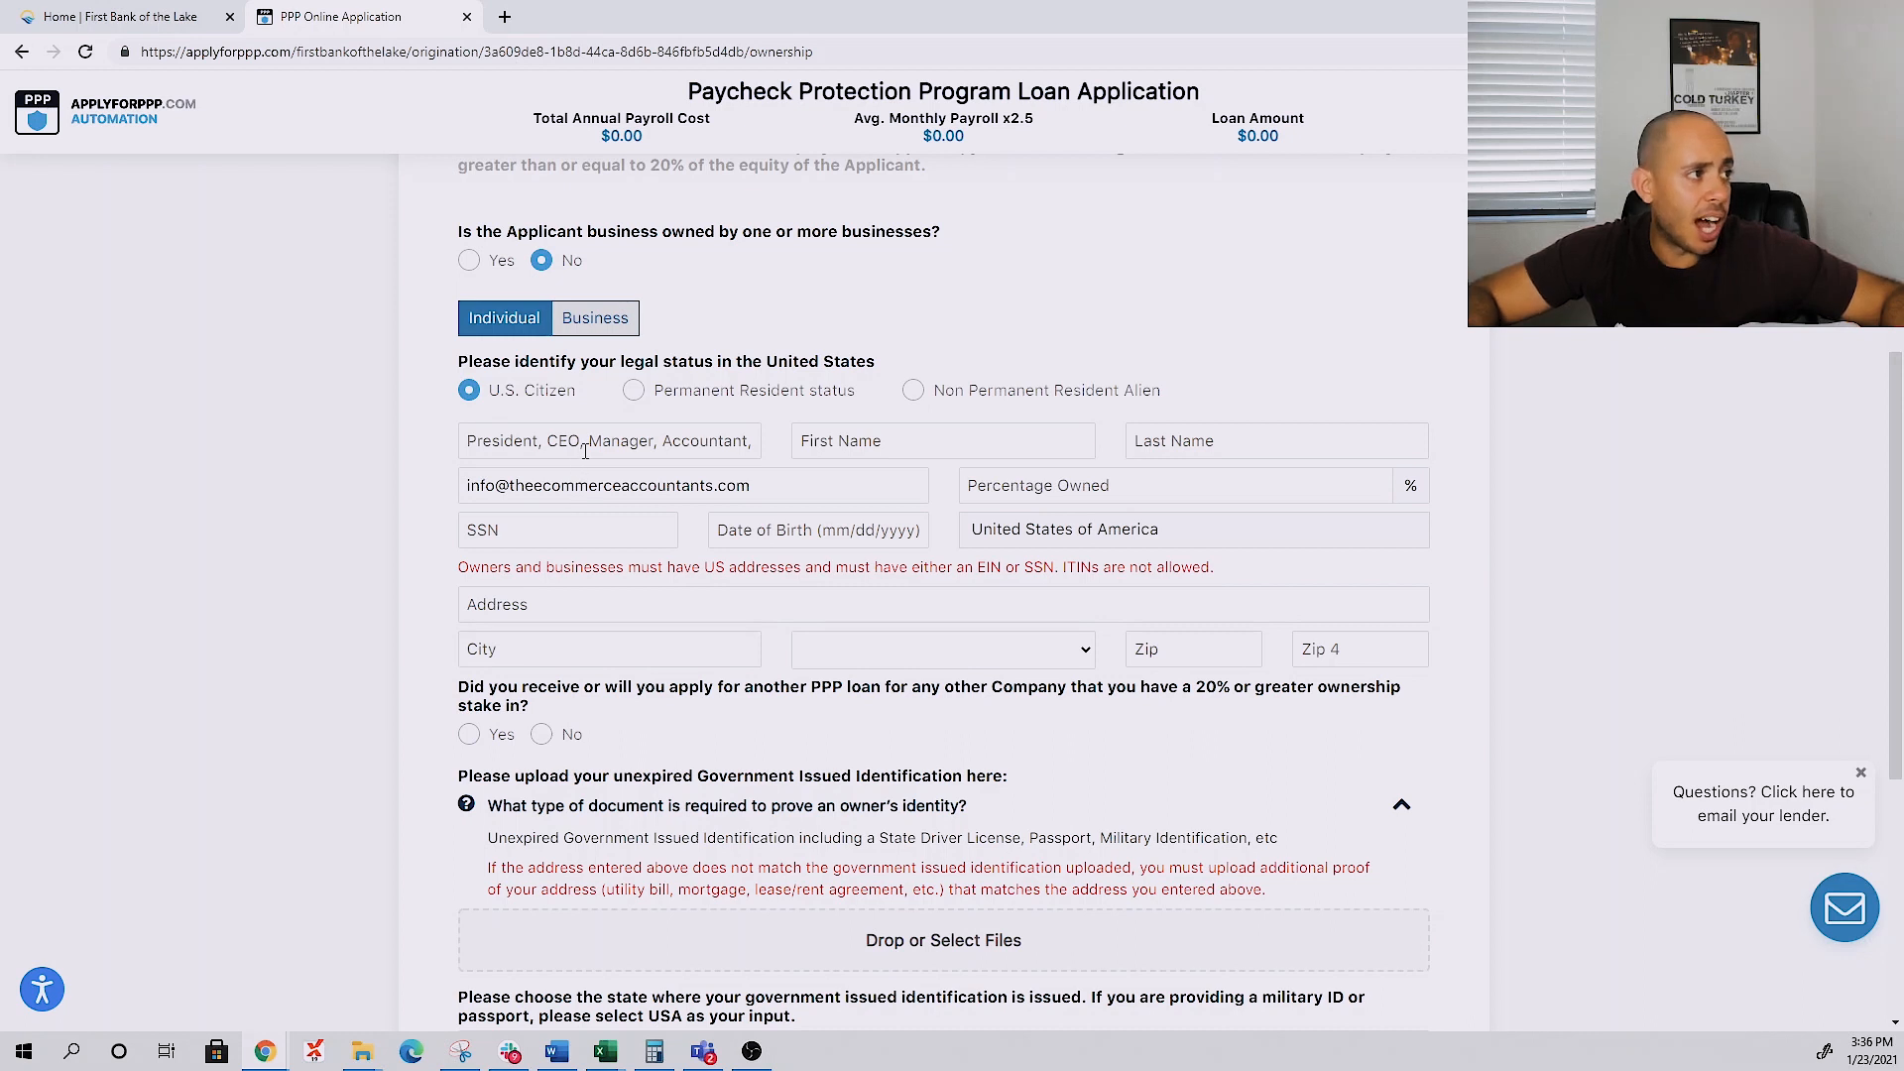
double_click(355, 520)
click(429, 512)
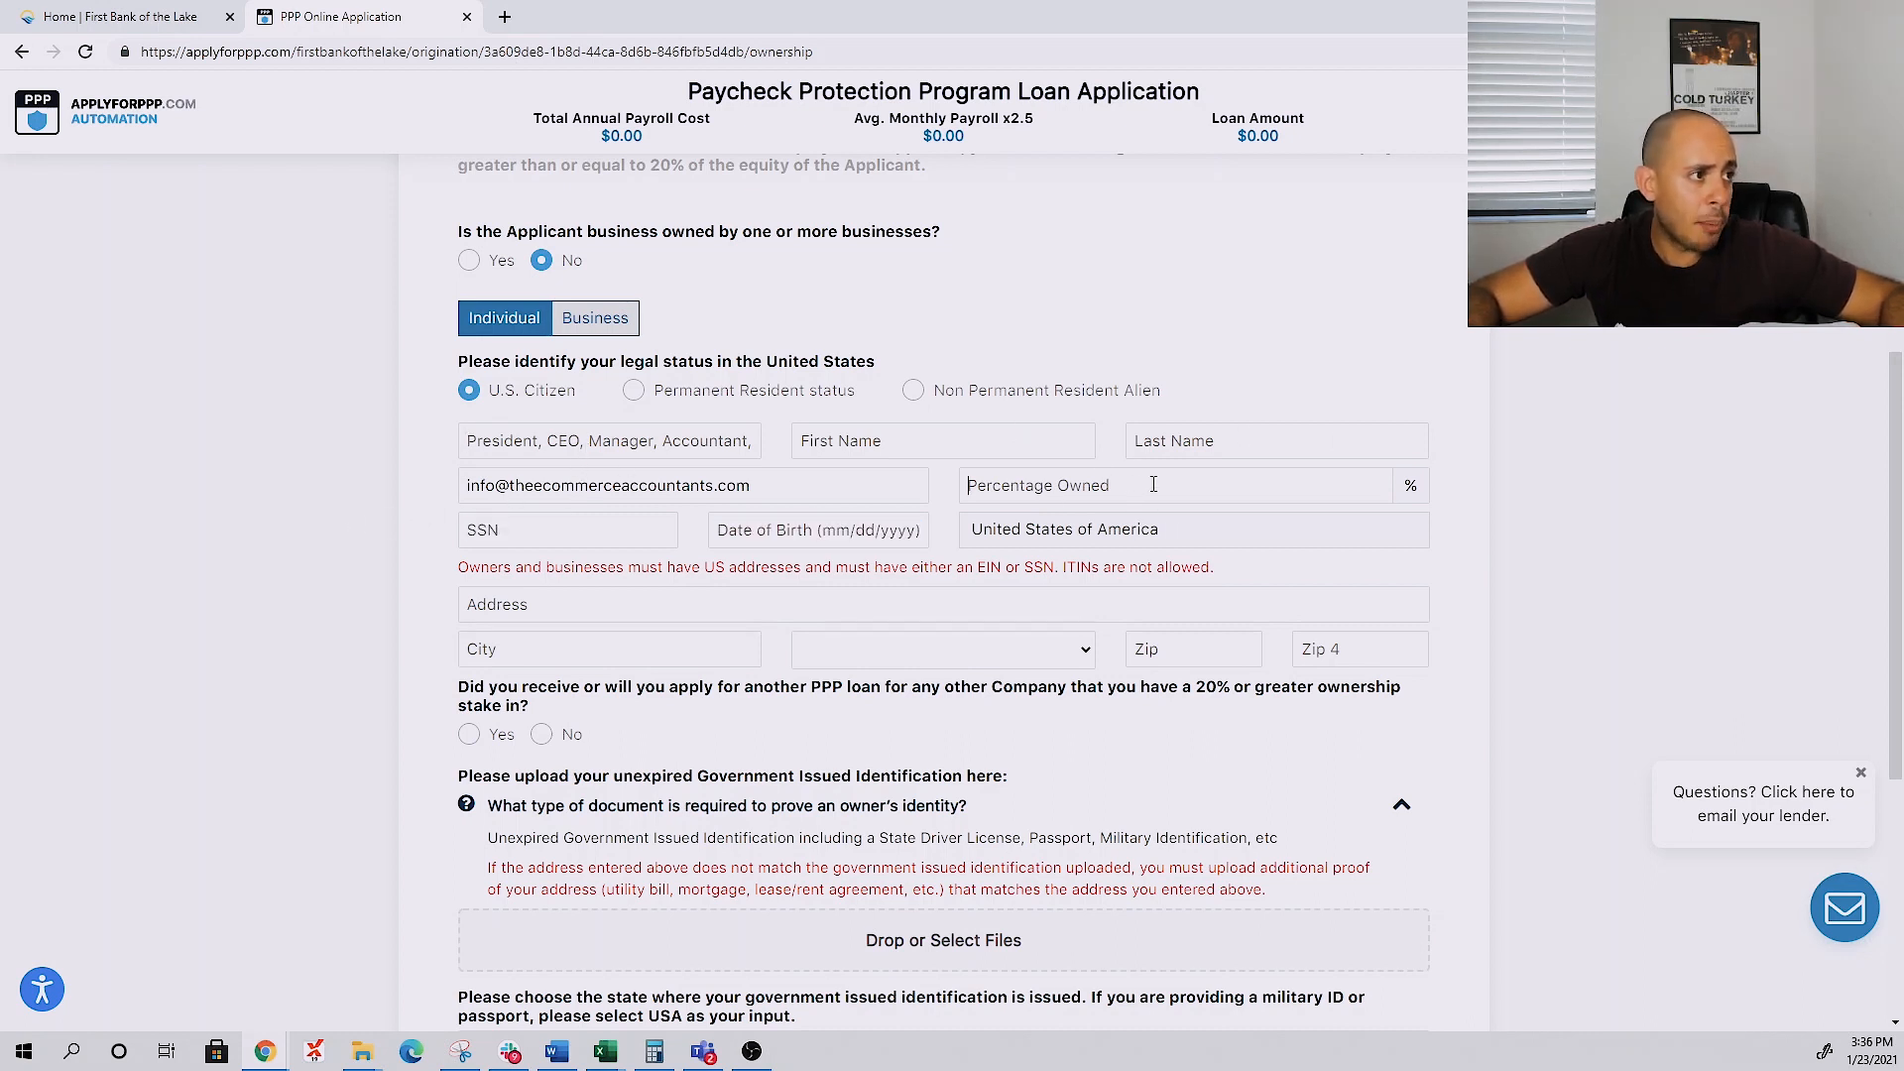
text(100)
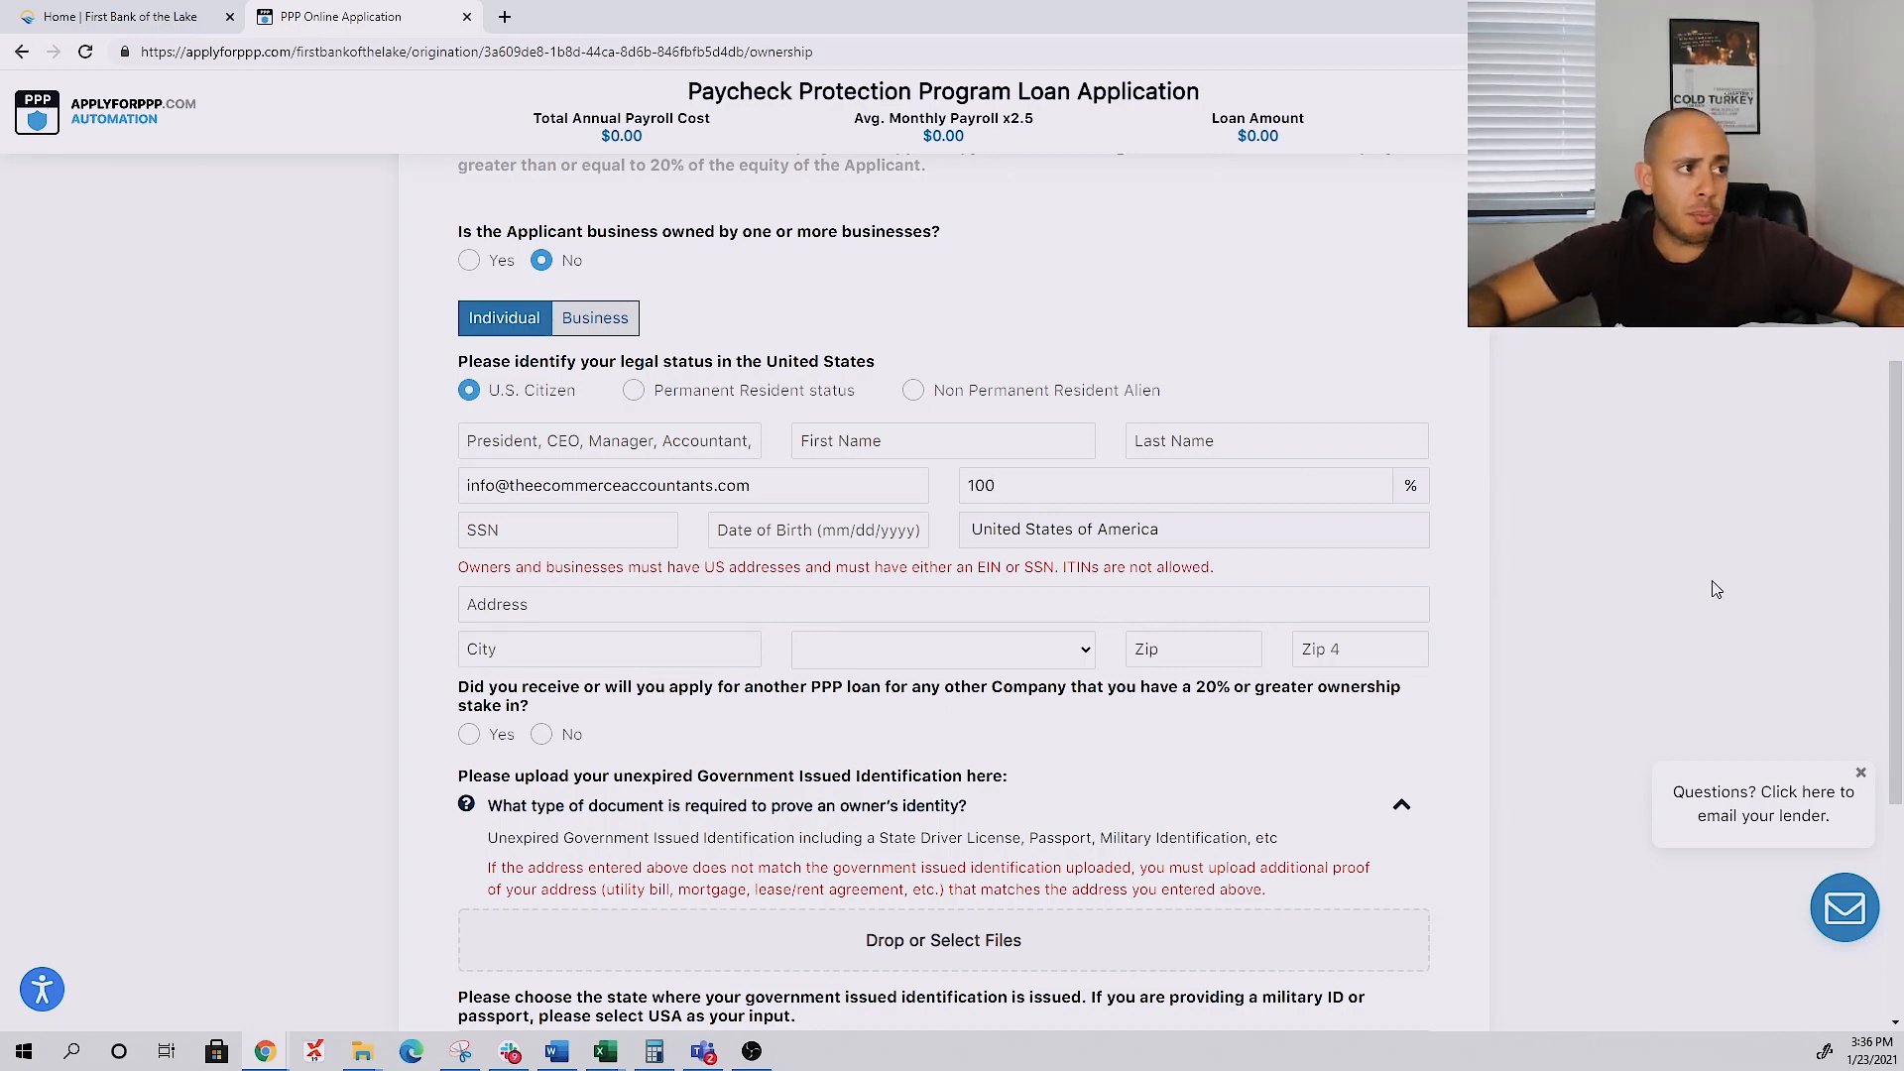
Answer No to whether the owner received or will apply for another PPP loan for a different company with 20% or greater ownership.
scroll(1364, 753, down, 5)
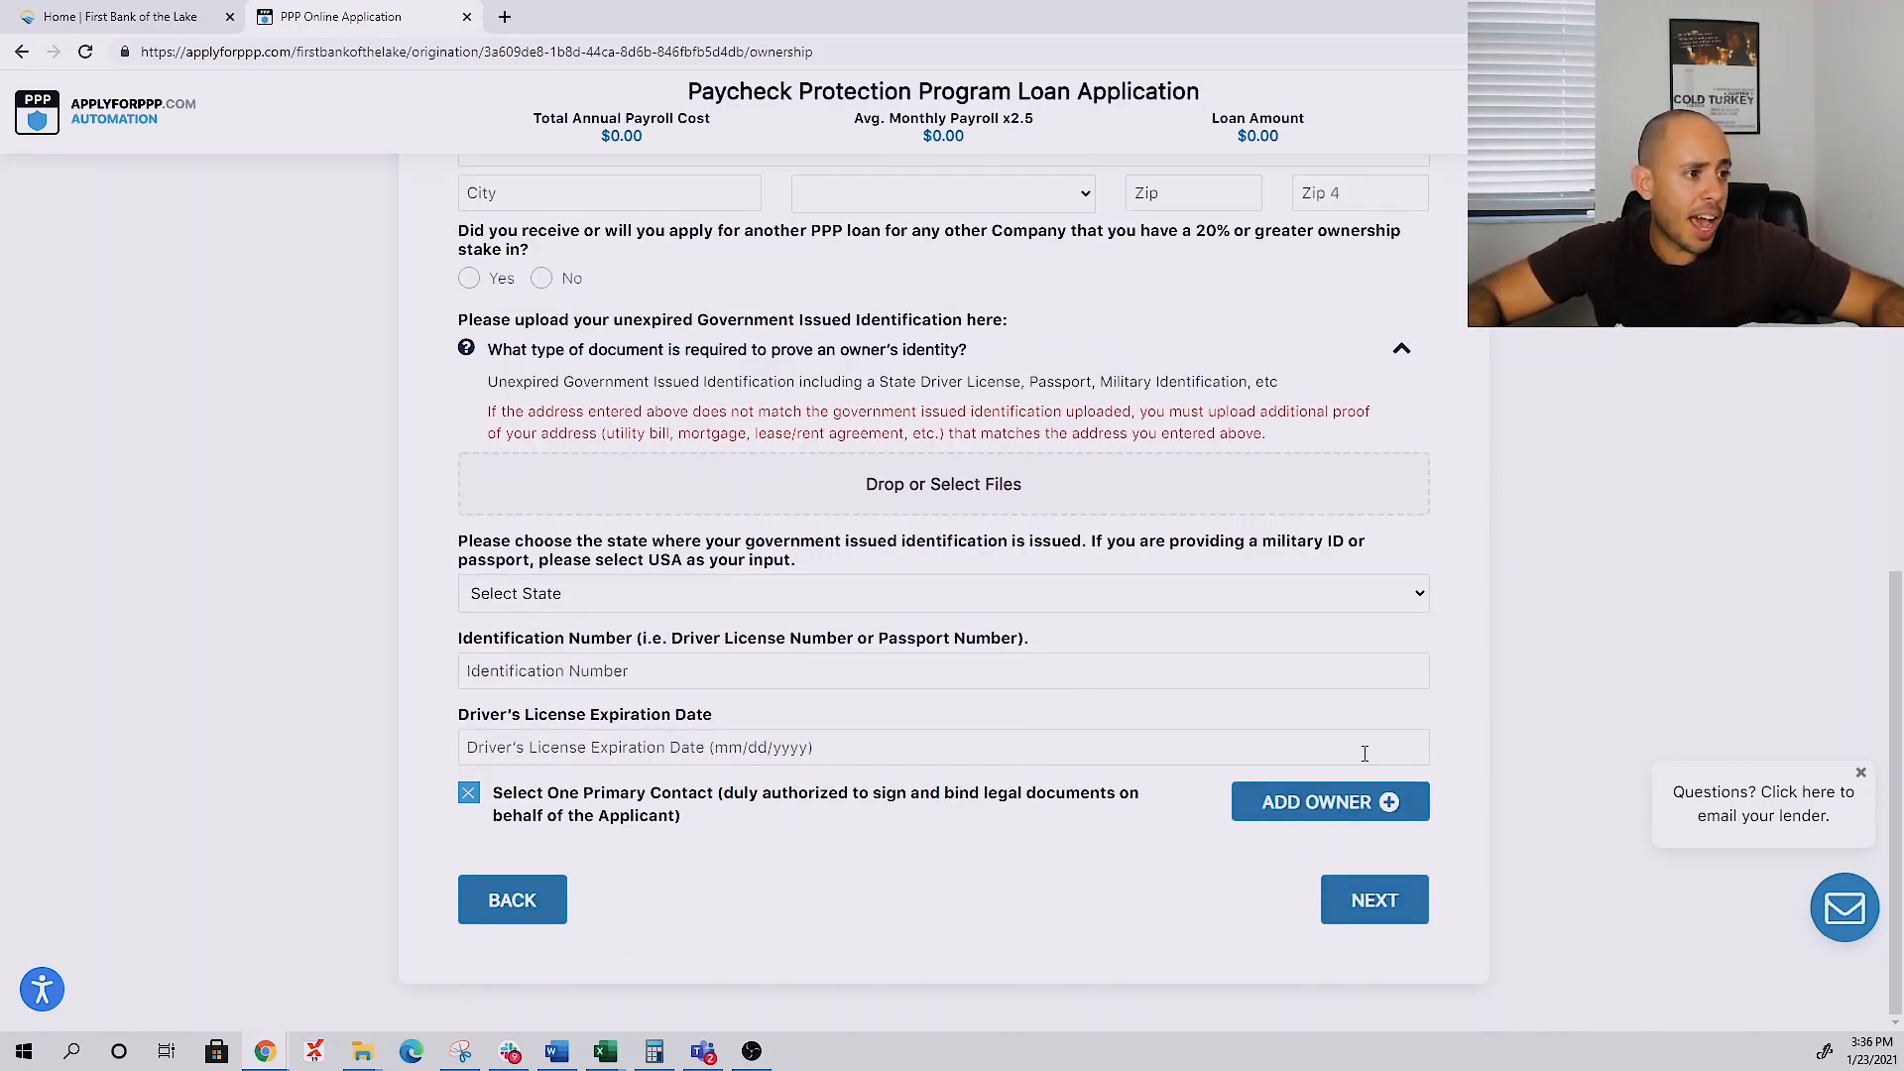
scroll(1354, 771, up, 4)
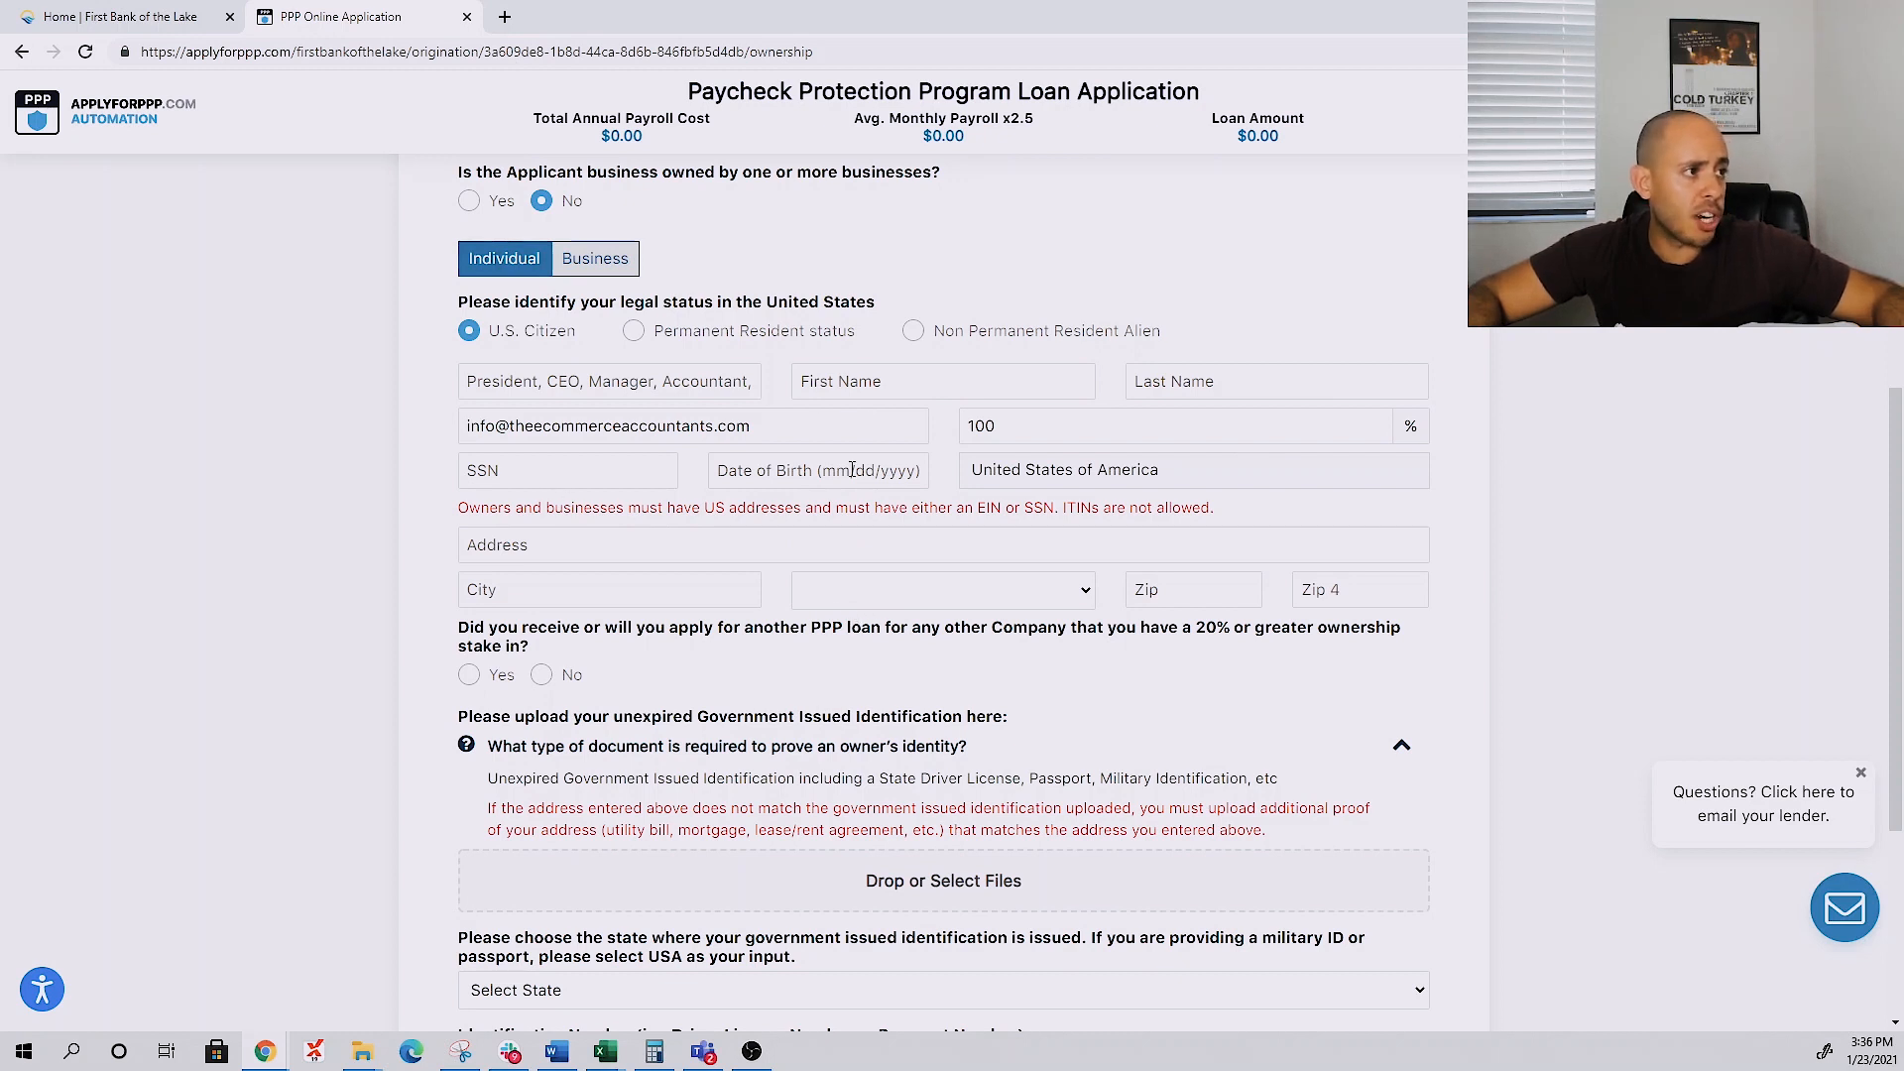
scroll(885, 502, down, 1)
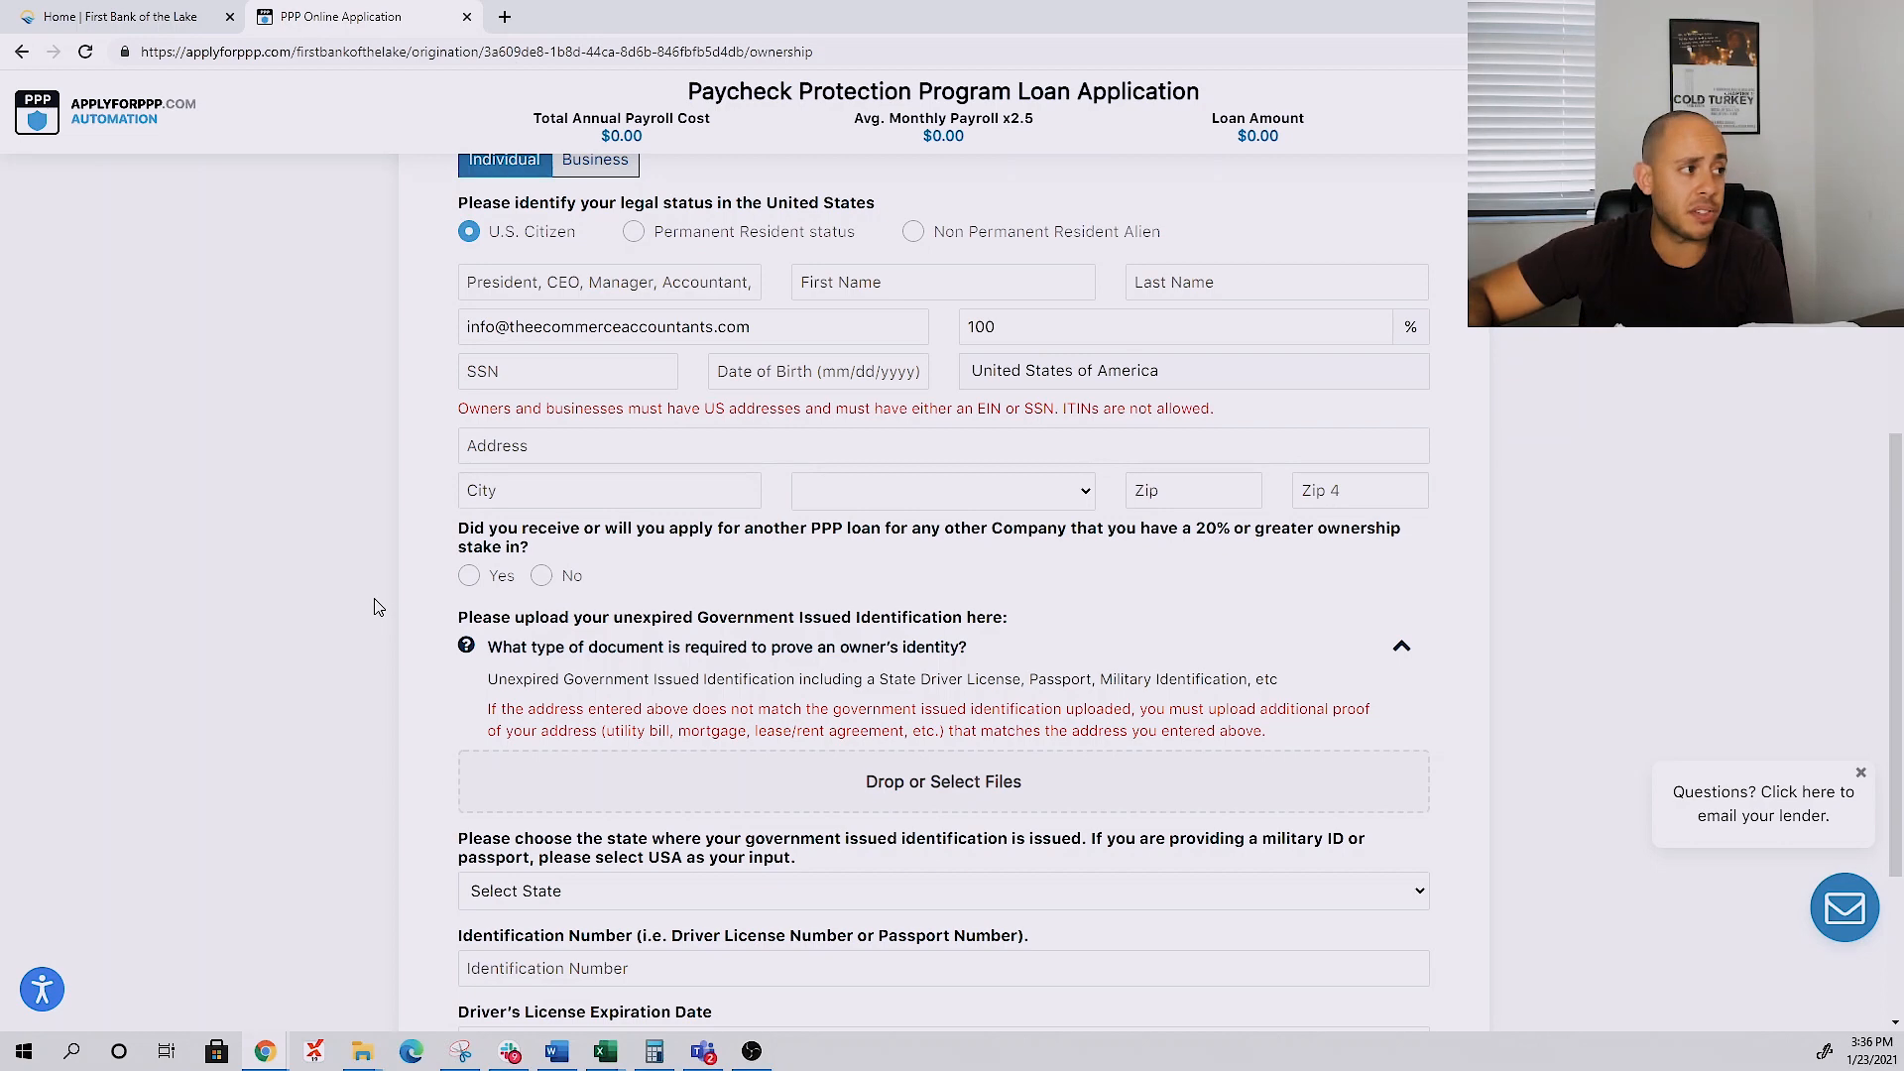
click(468, 575)
scroll(791, 928, down, 1)
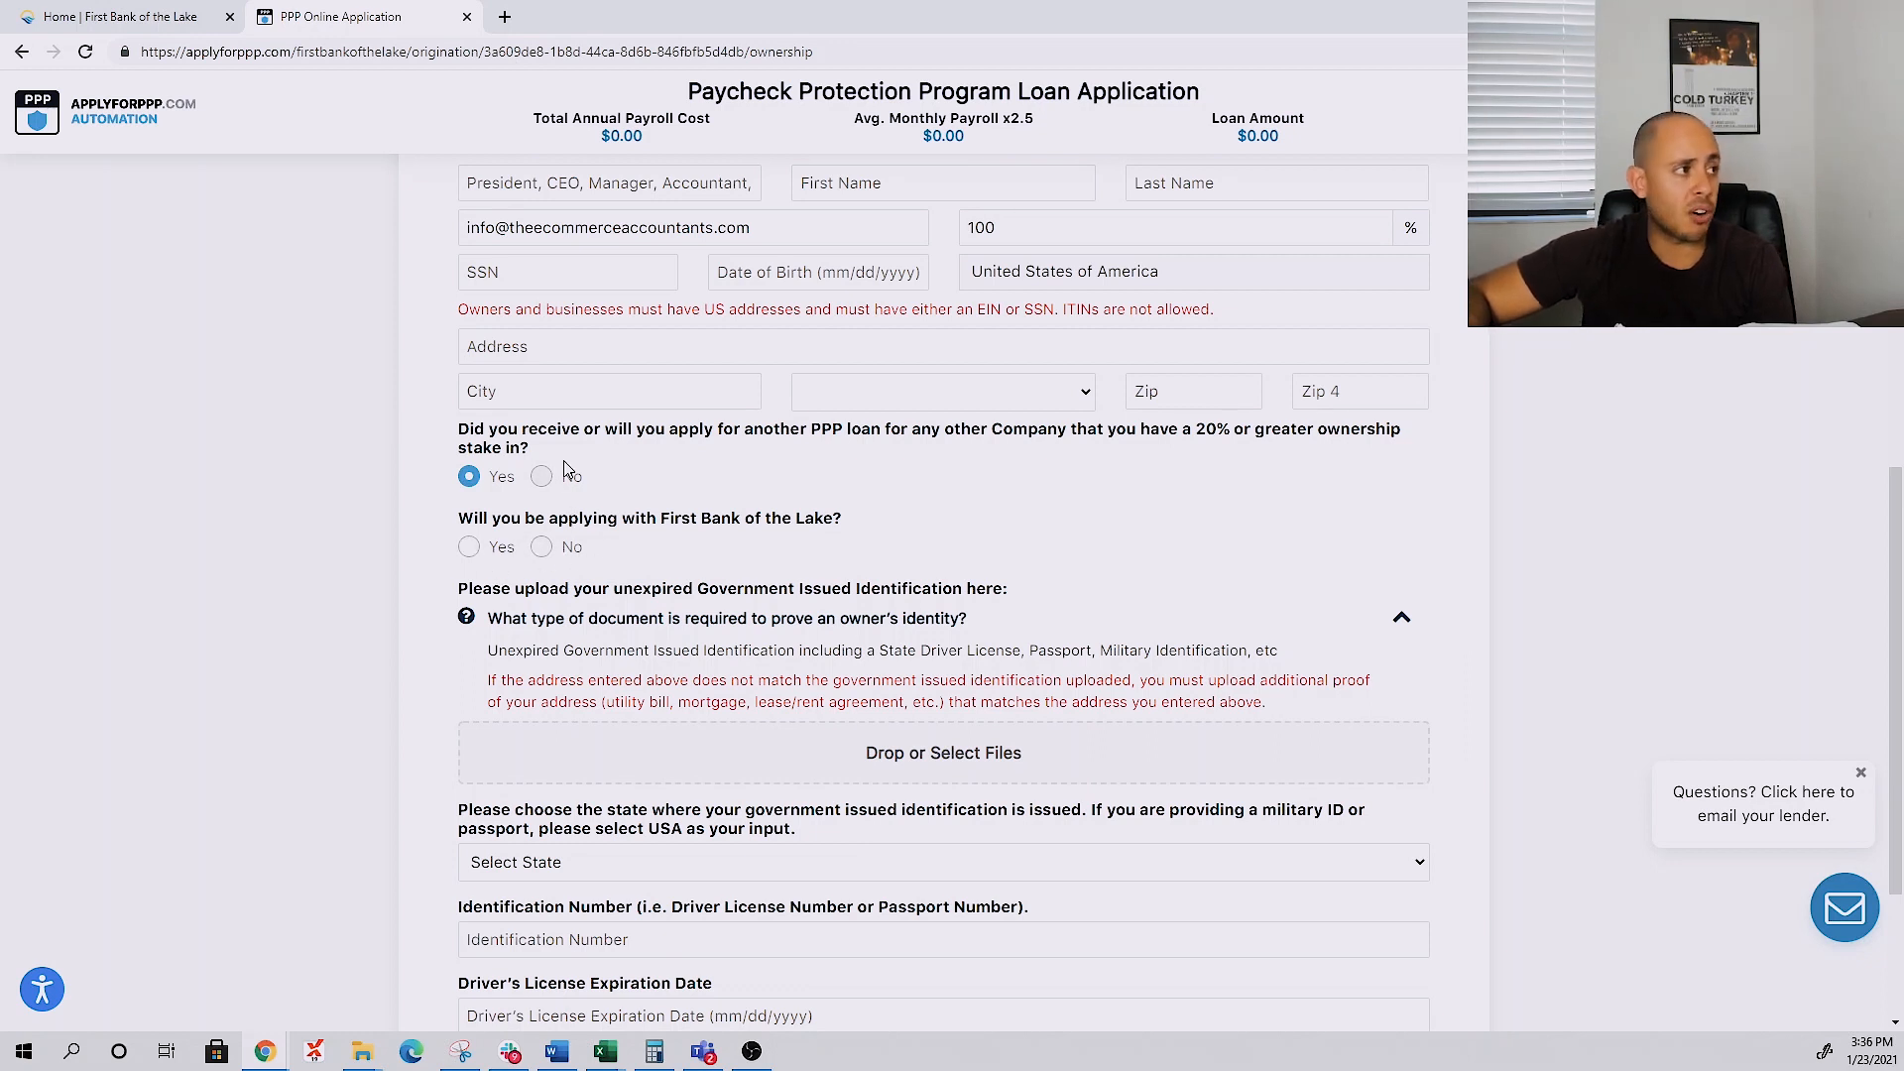
scroll(608, 647, down, 1)
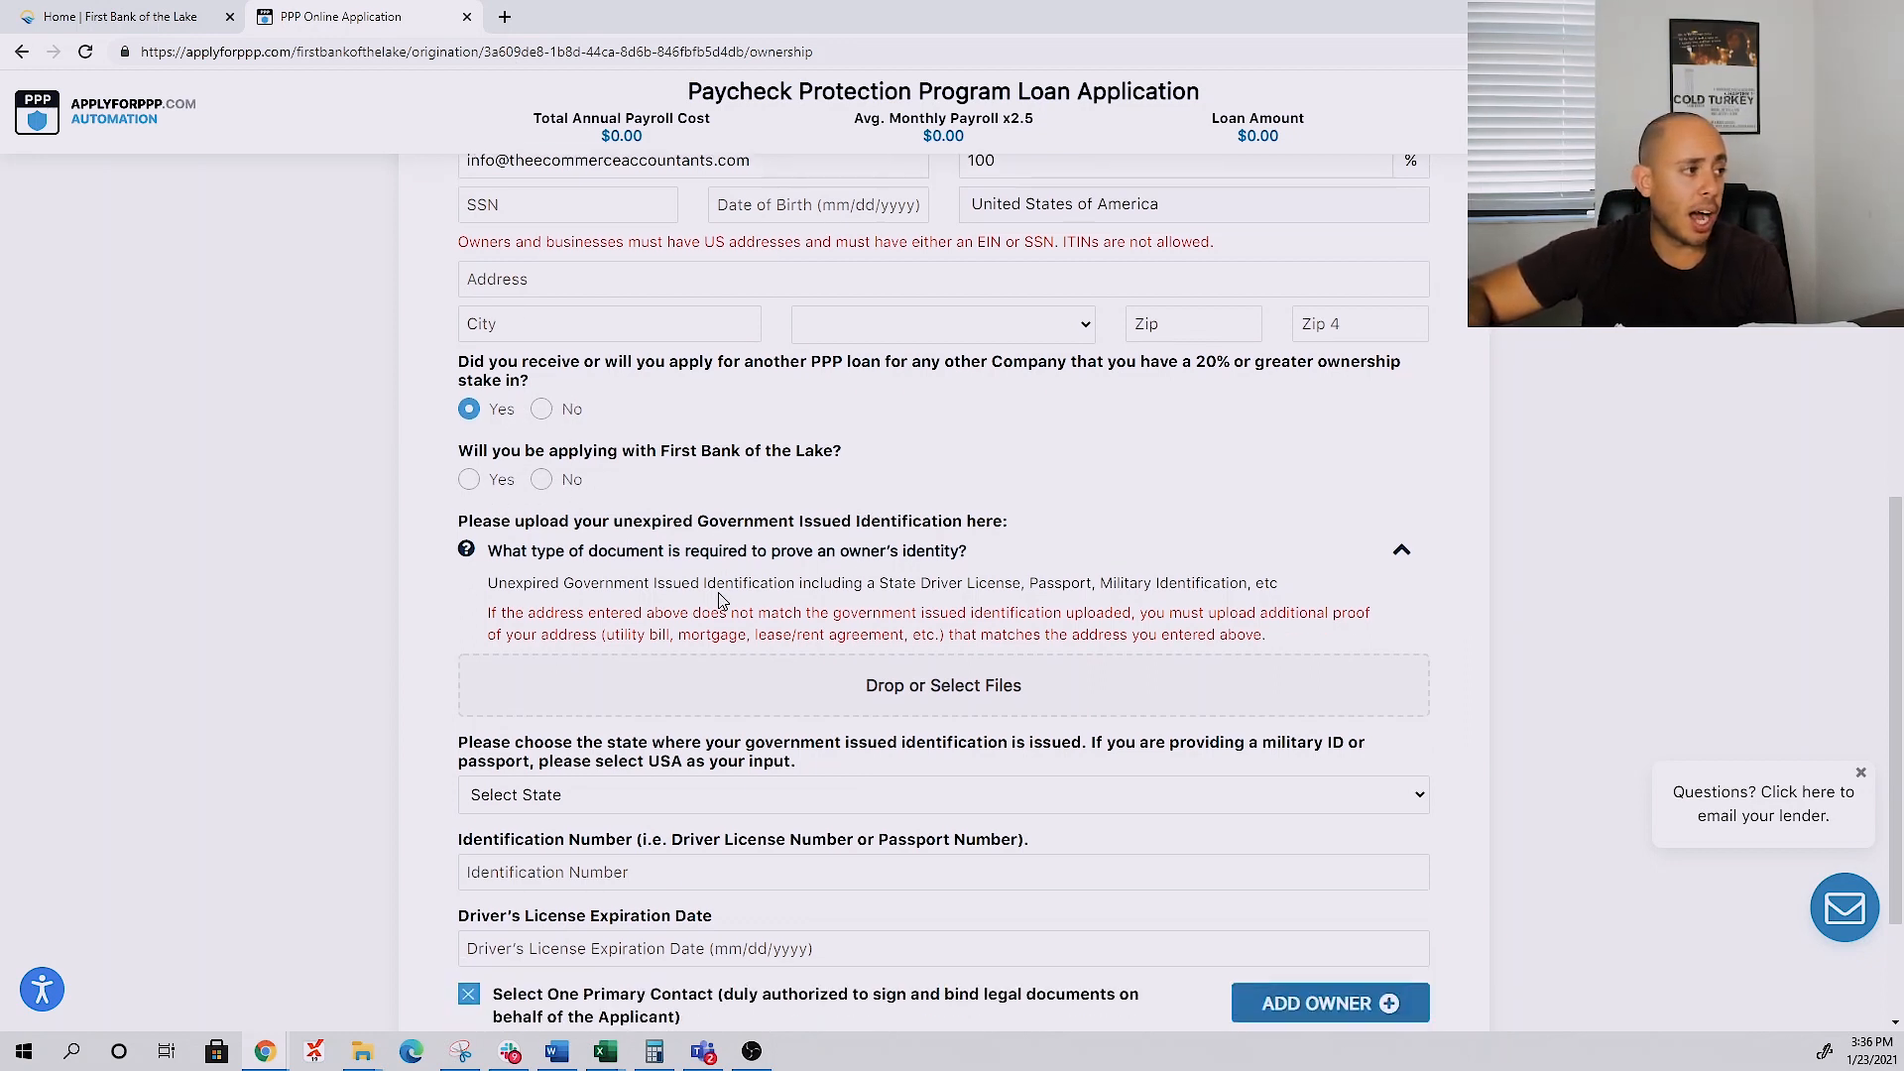
click(540, 377)
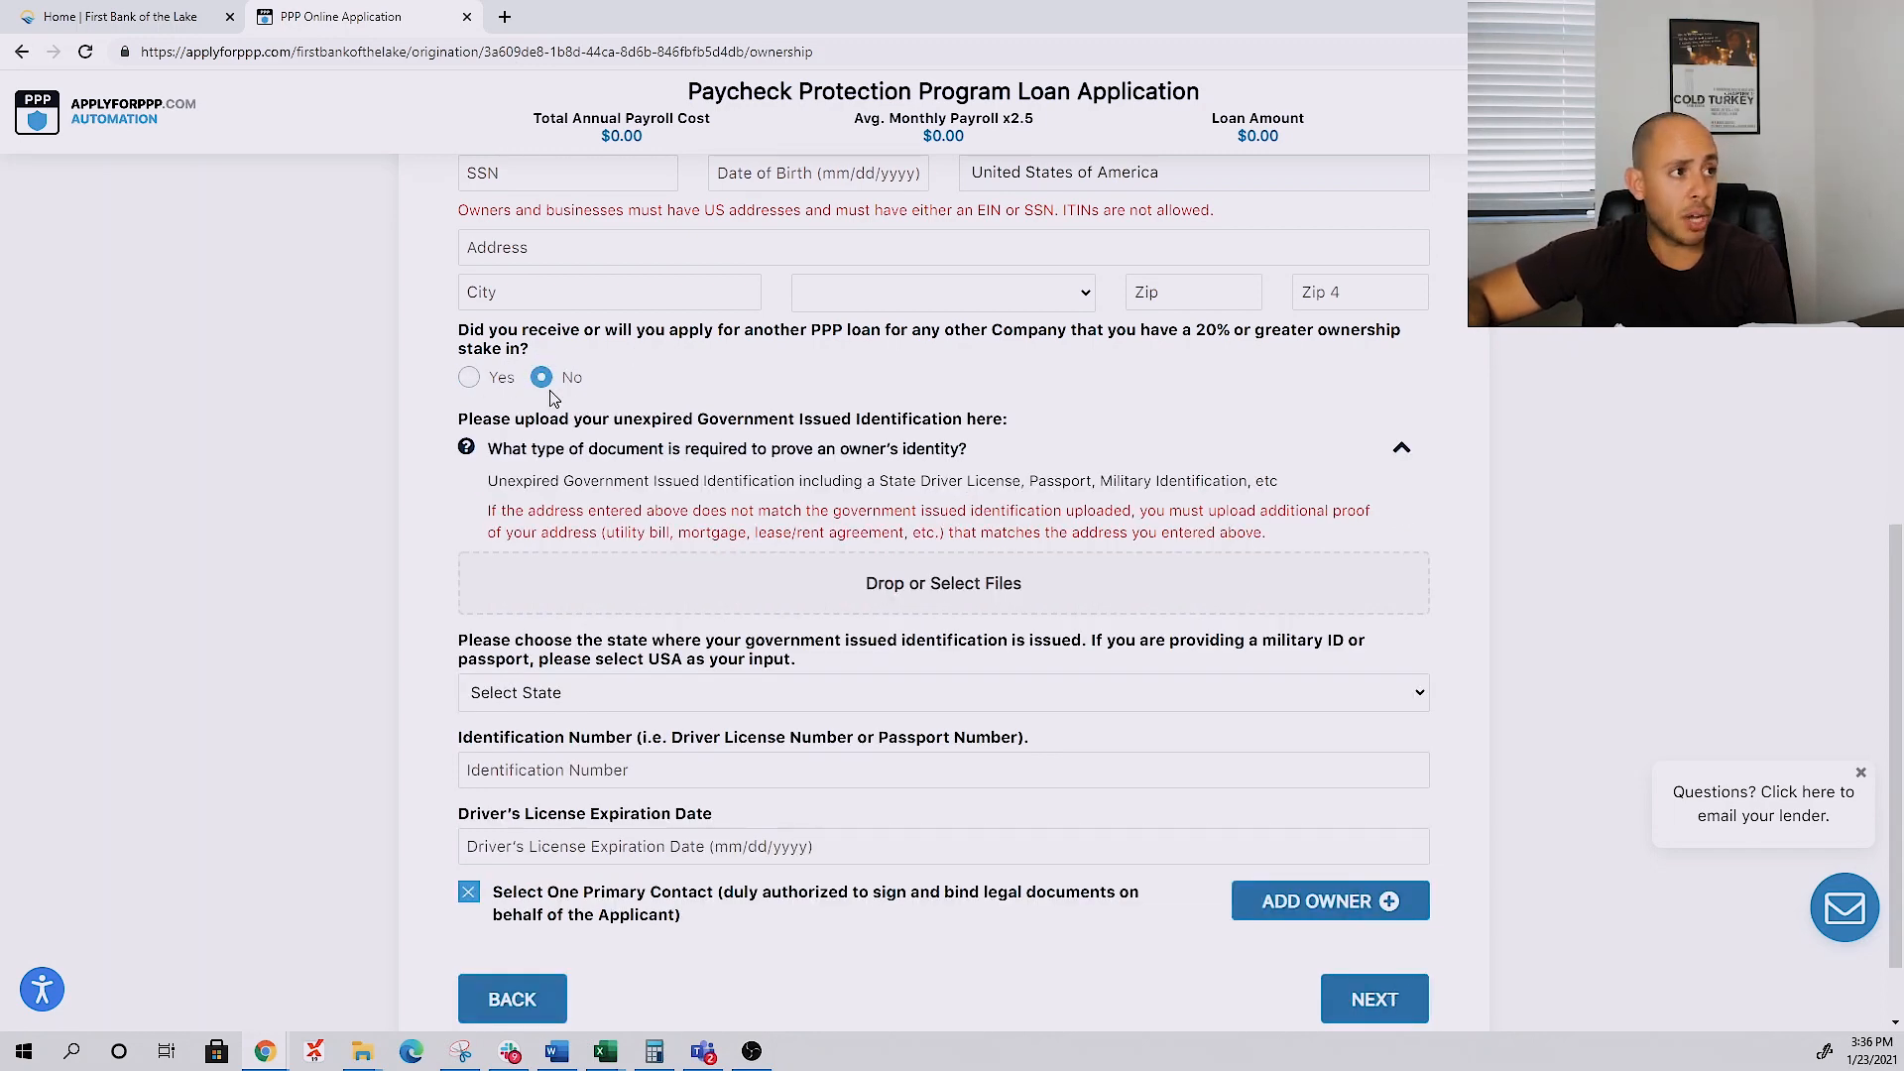
Set the issuing state of the government identification to New York and continue to the Loan Request section.
scroll(1368, 570, down, 1)
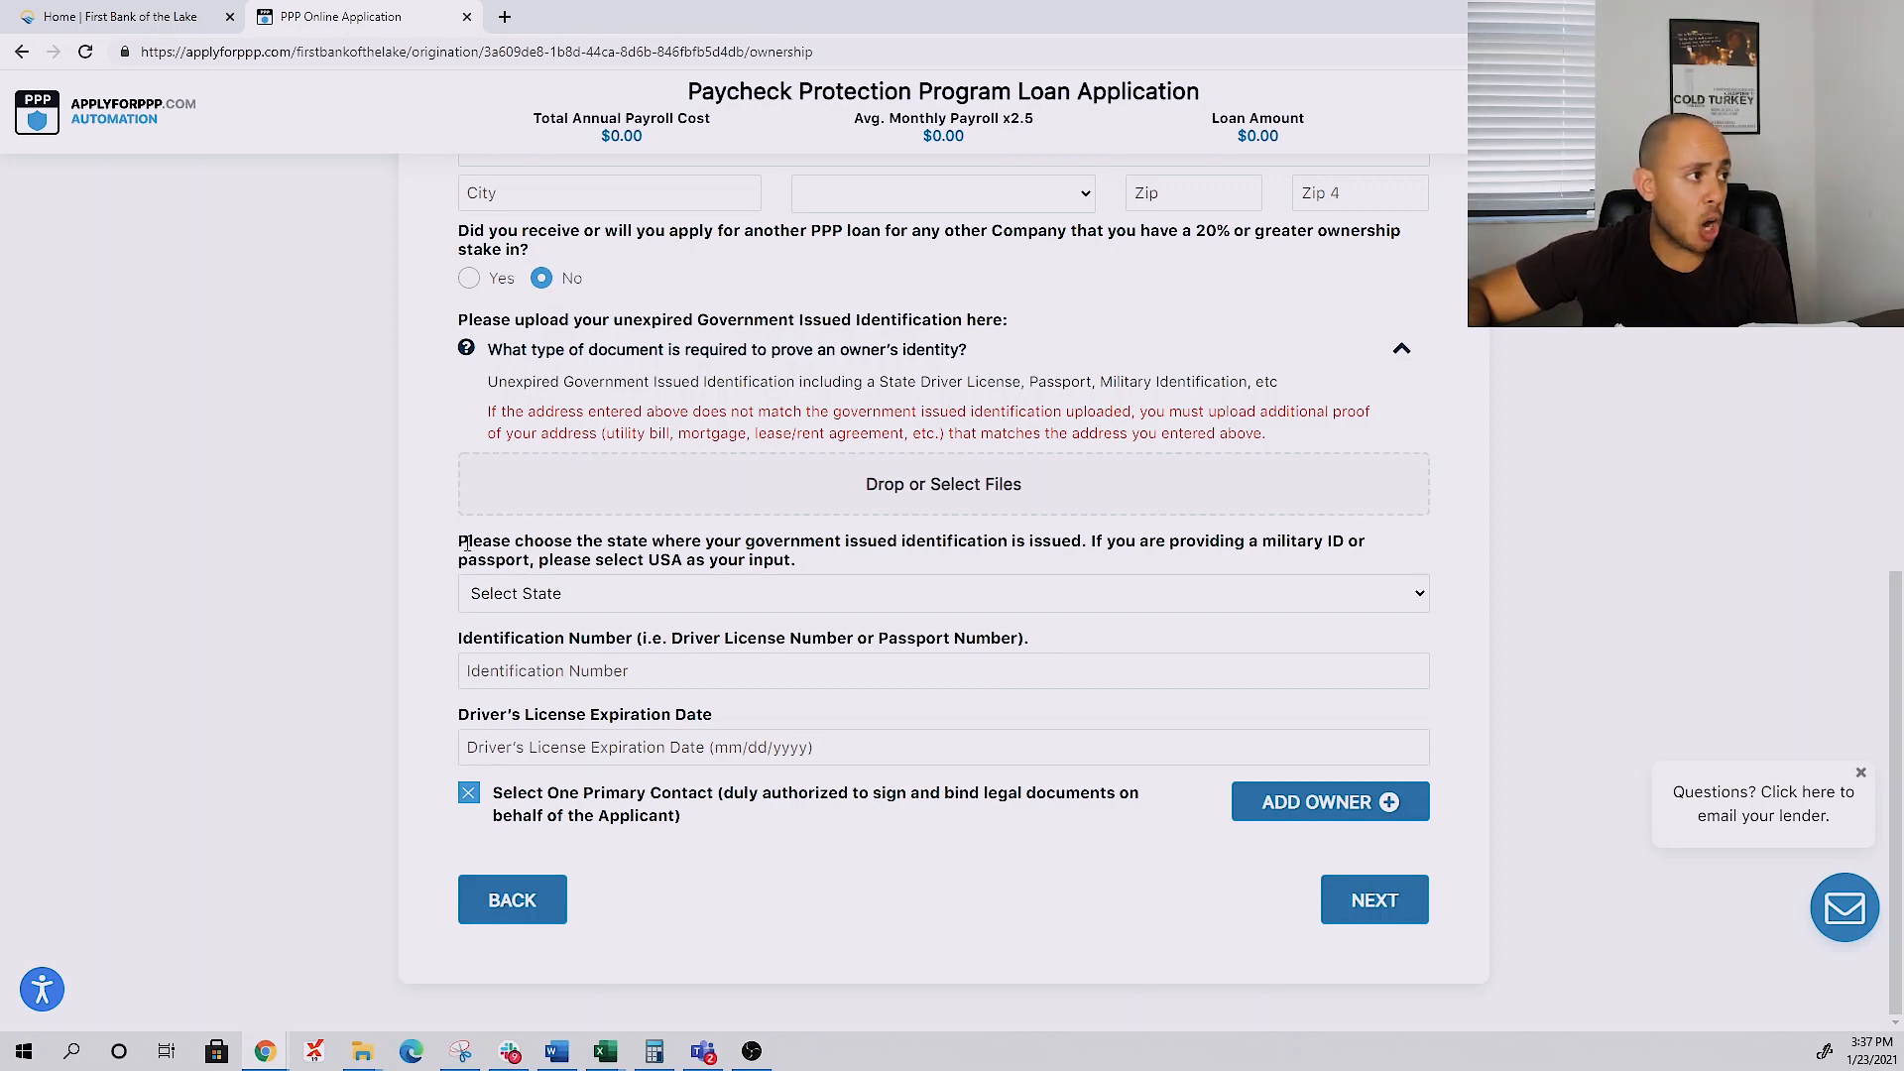
click(587, 607)
scroll(619, 431, down, 8)
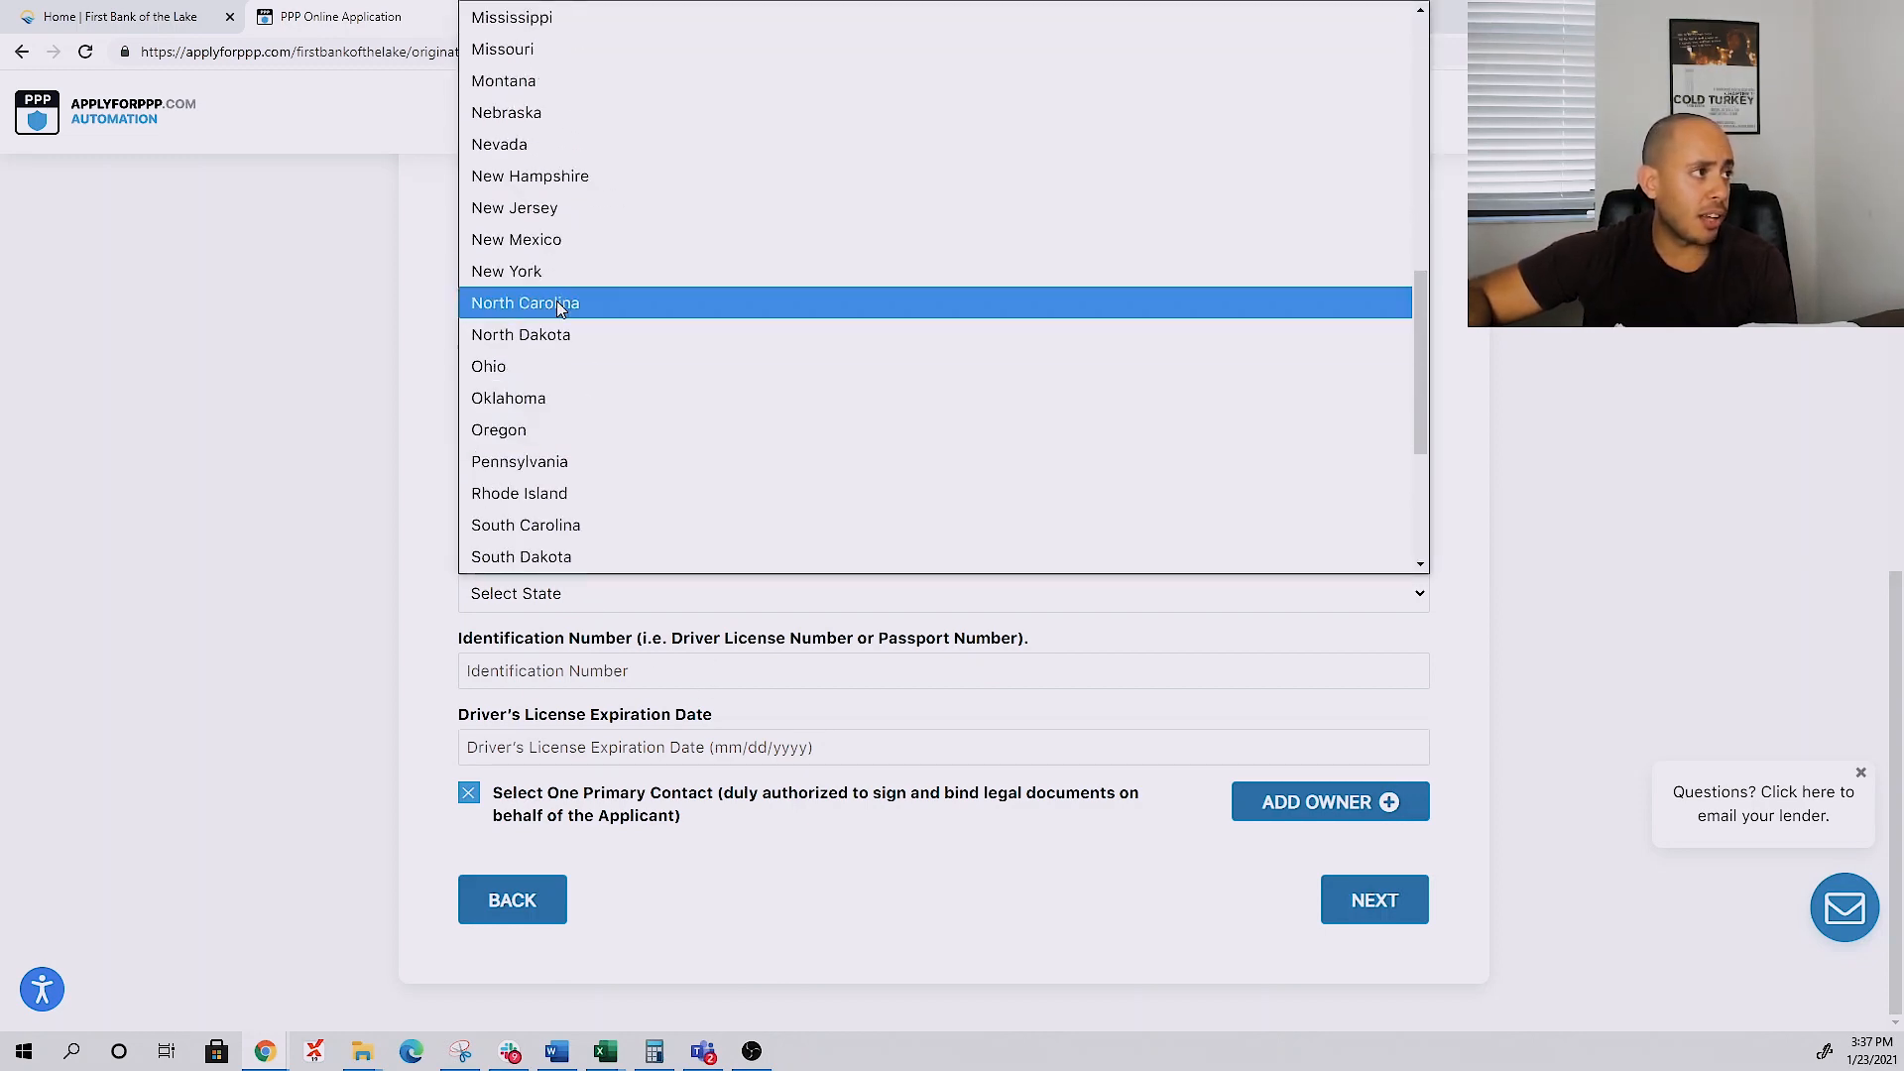
click(555, 272)
click(367, 670)
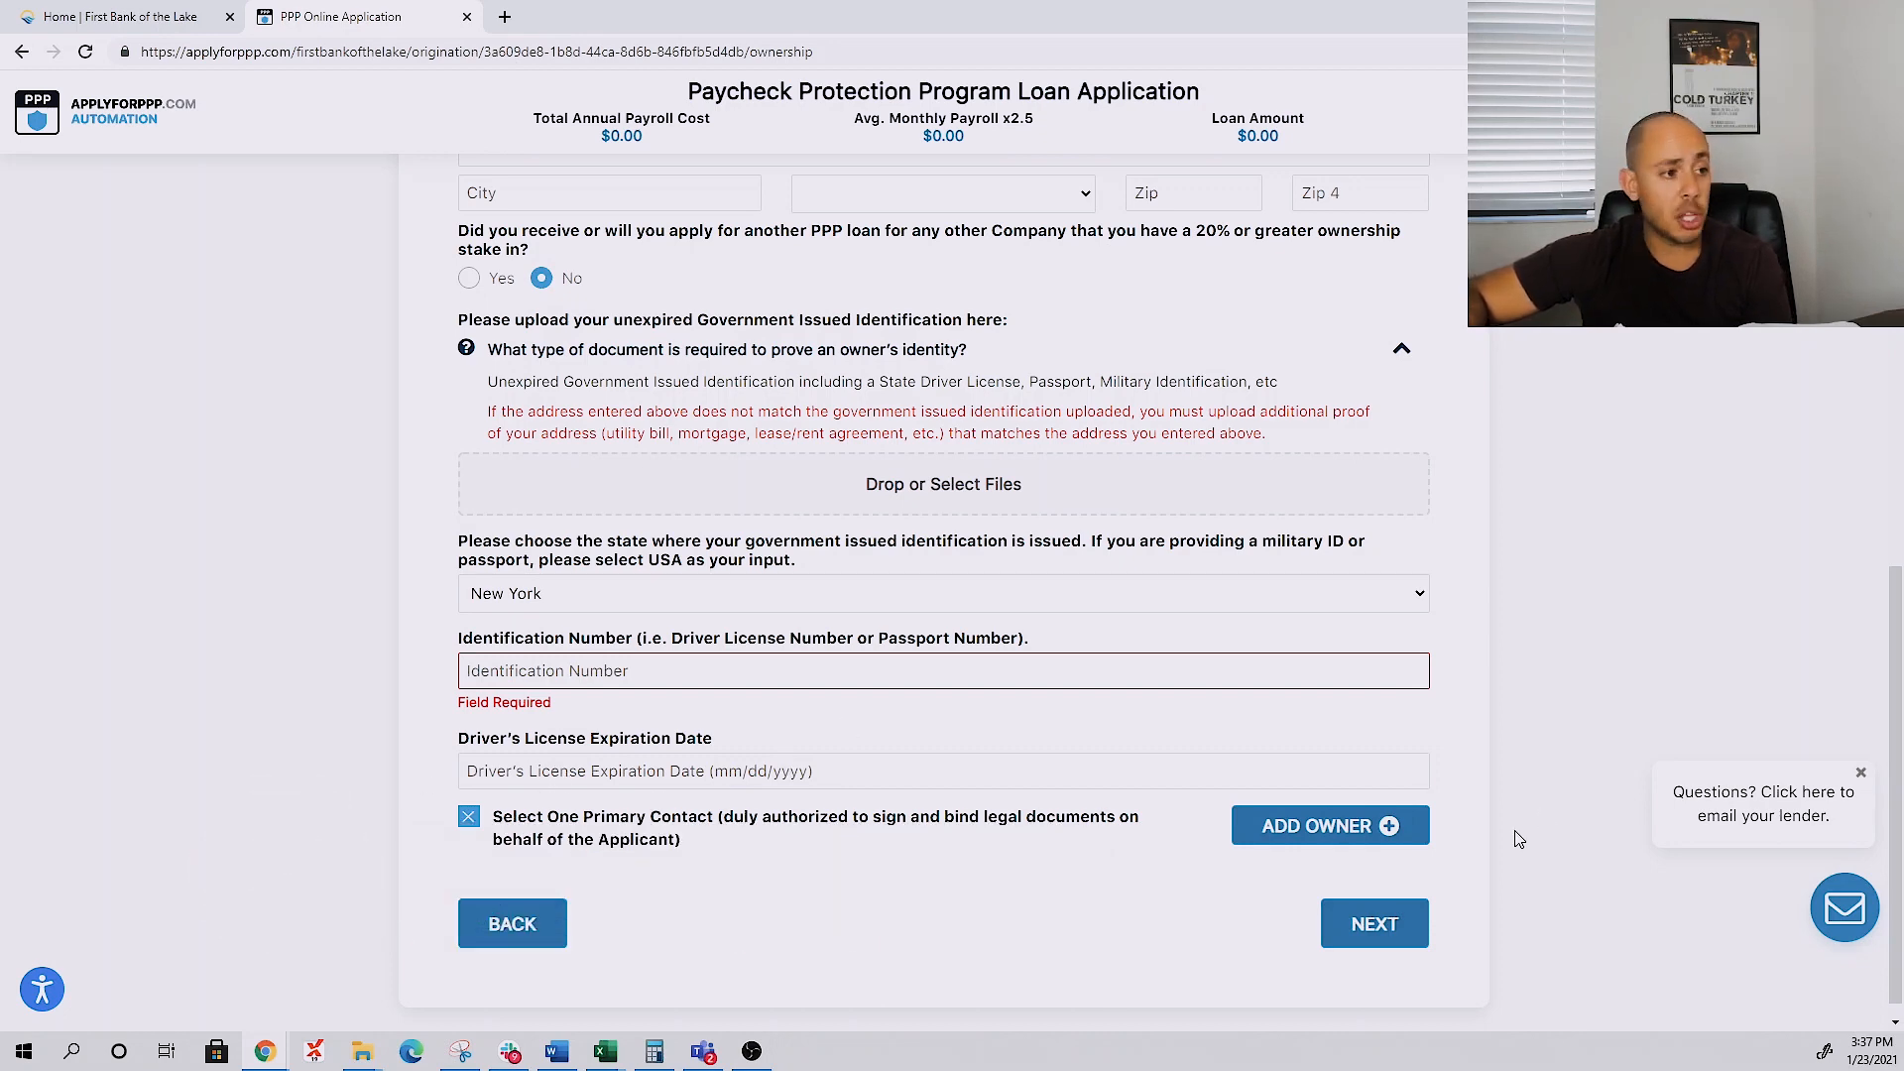
click(1366, 923)
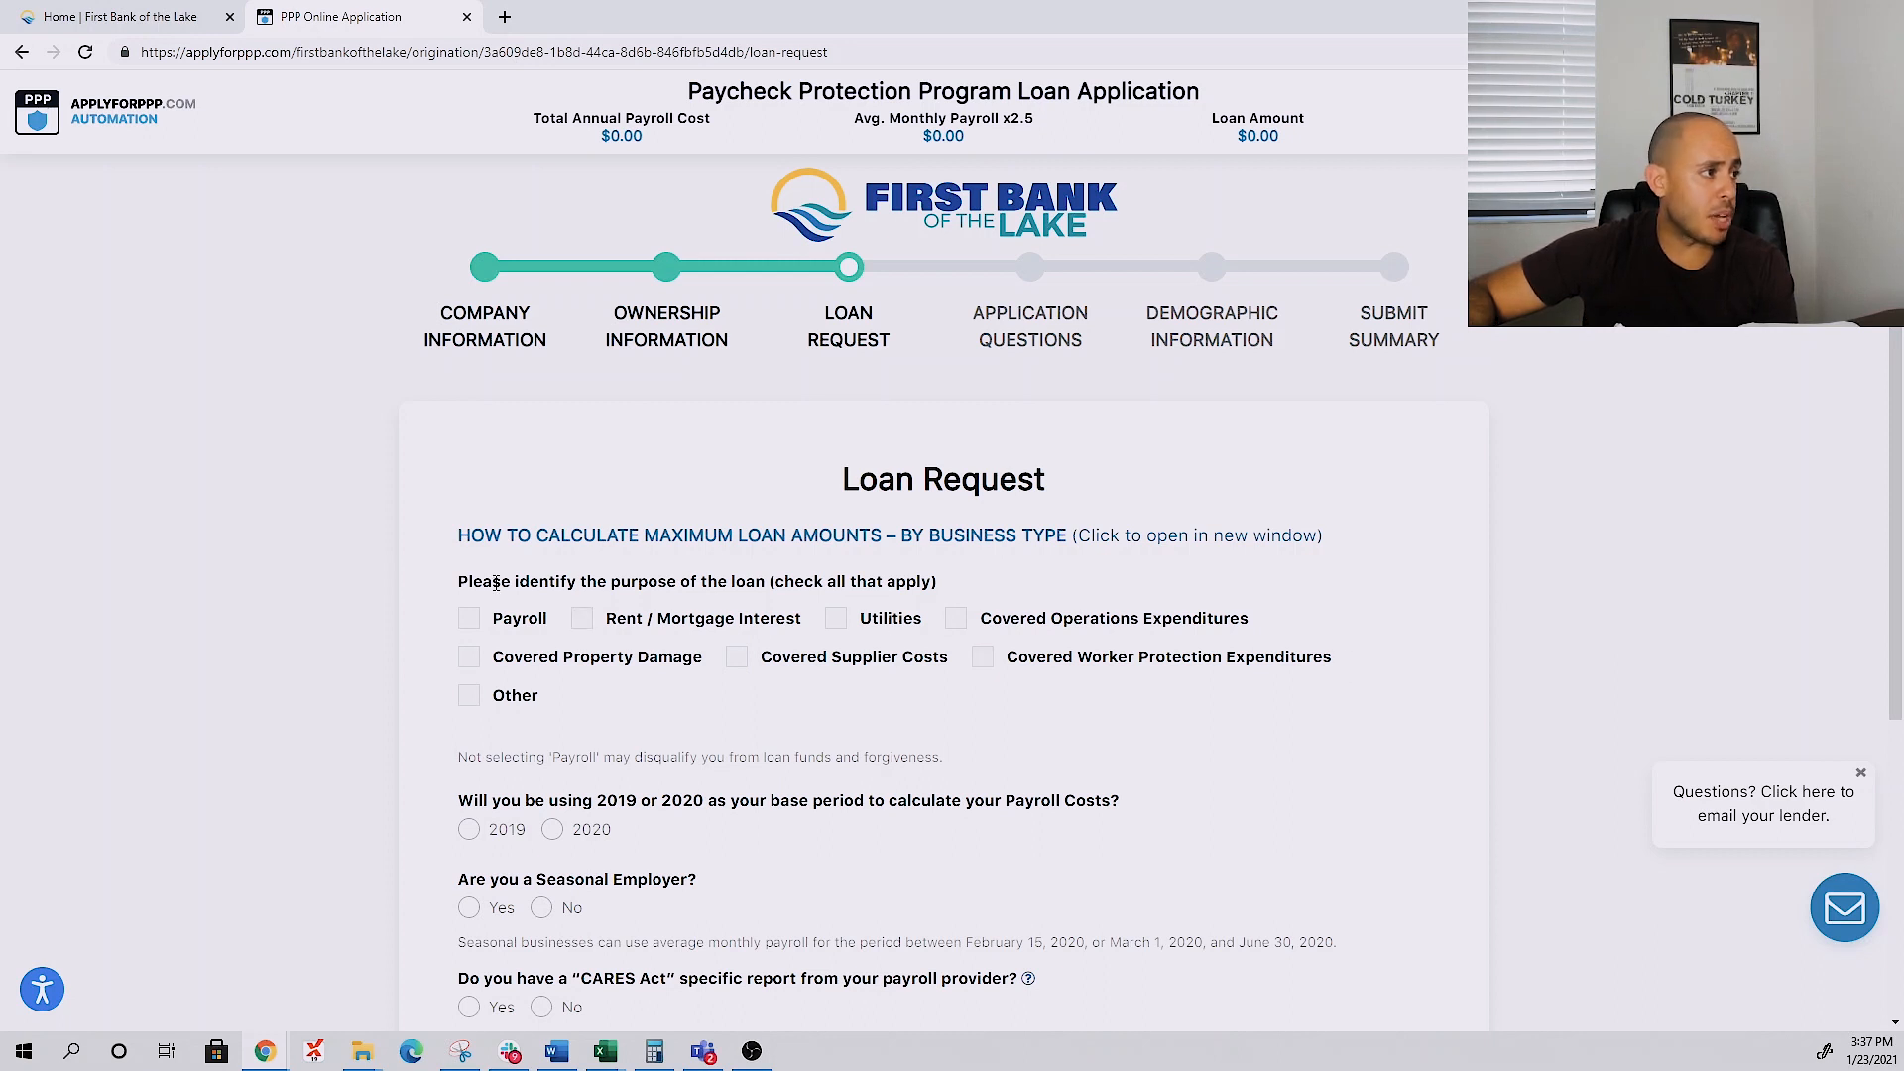
Mark Payroll as the purpose of the loan and choose 2020 as the base period for payroll costs.
click(497, 619)
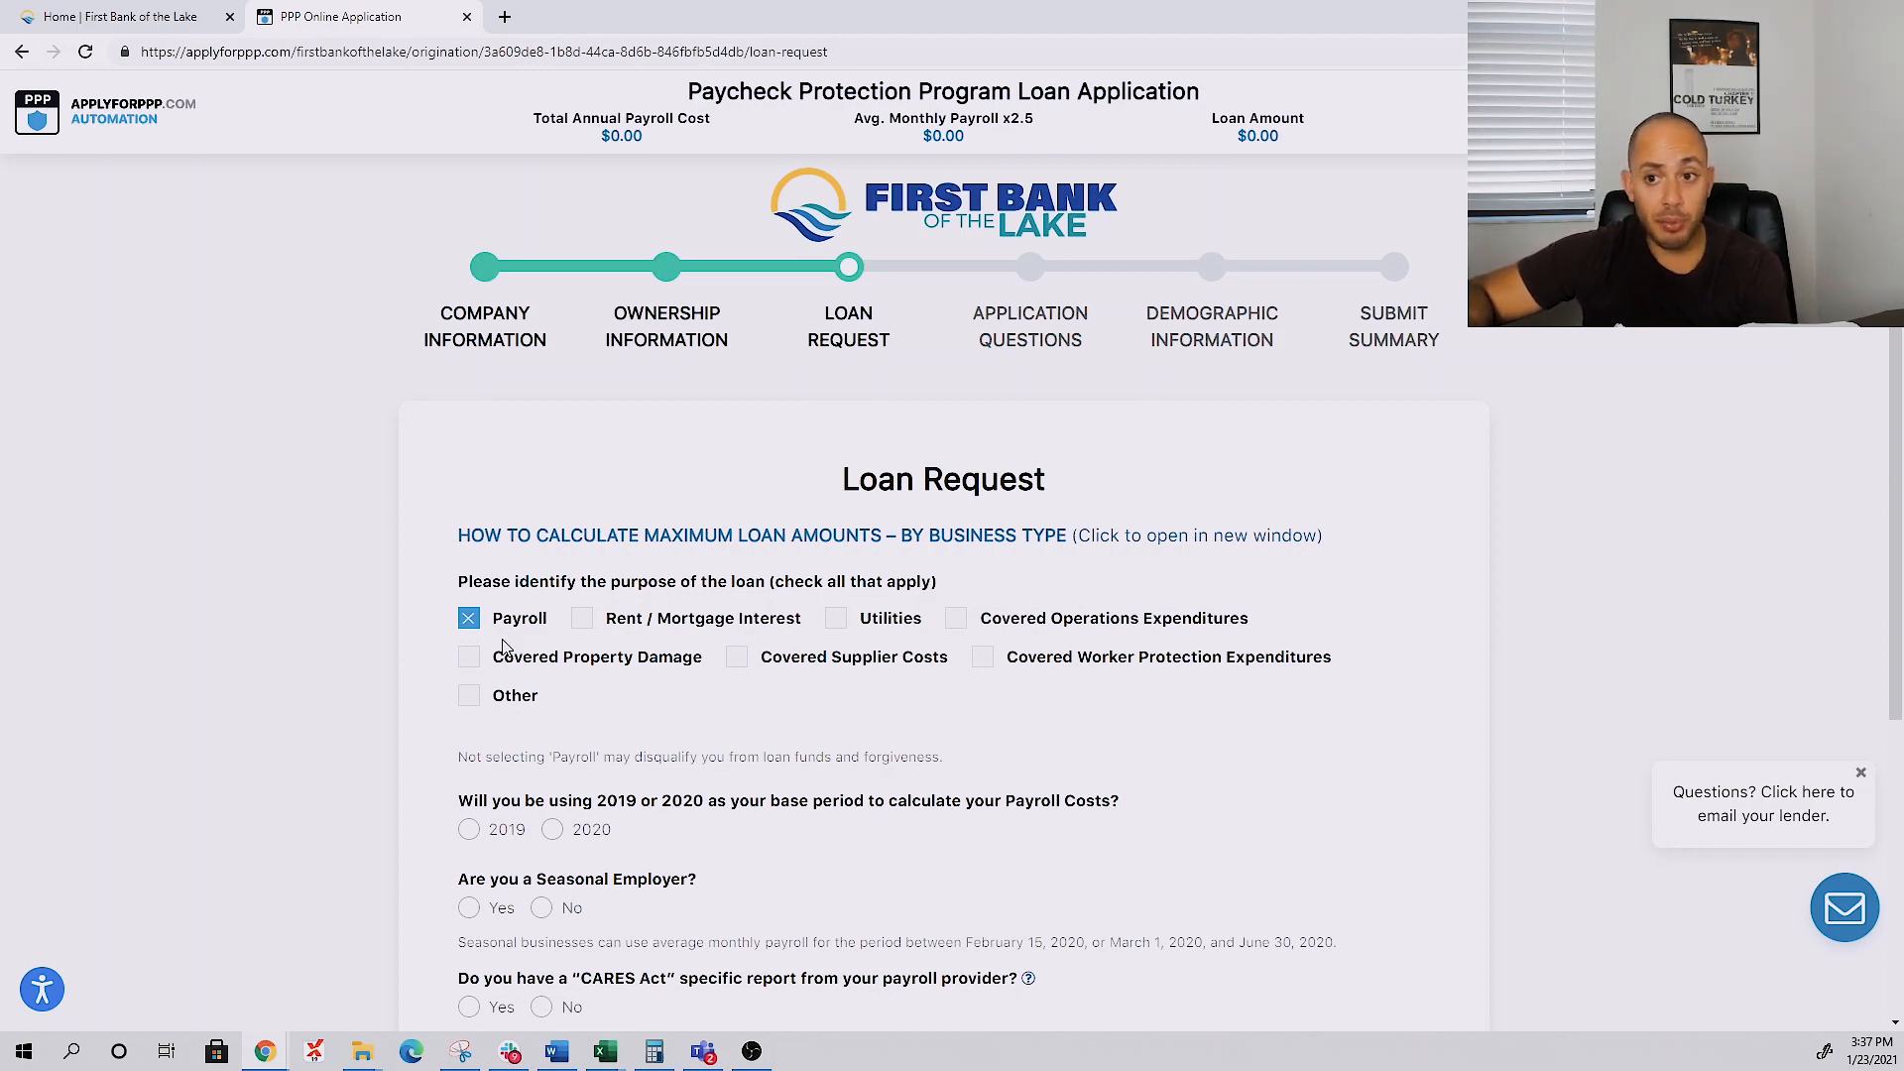
scroll(1219, 540, down, 3)
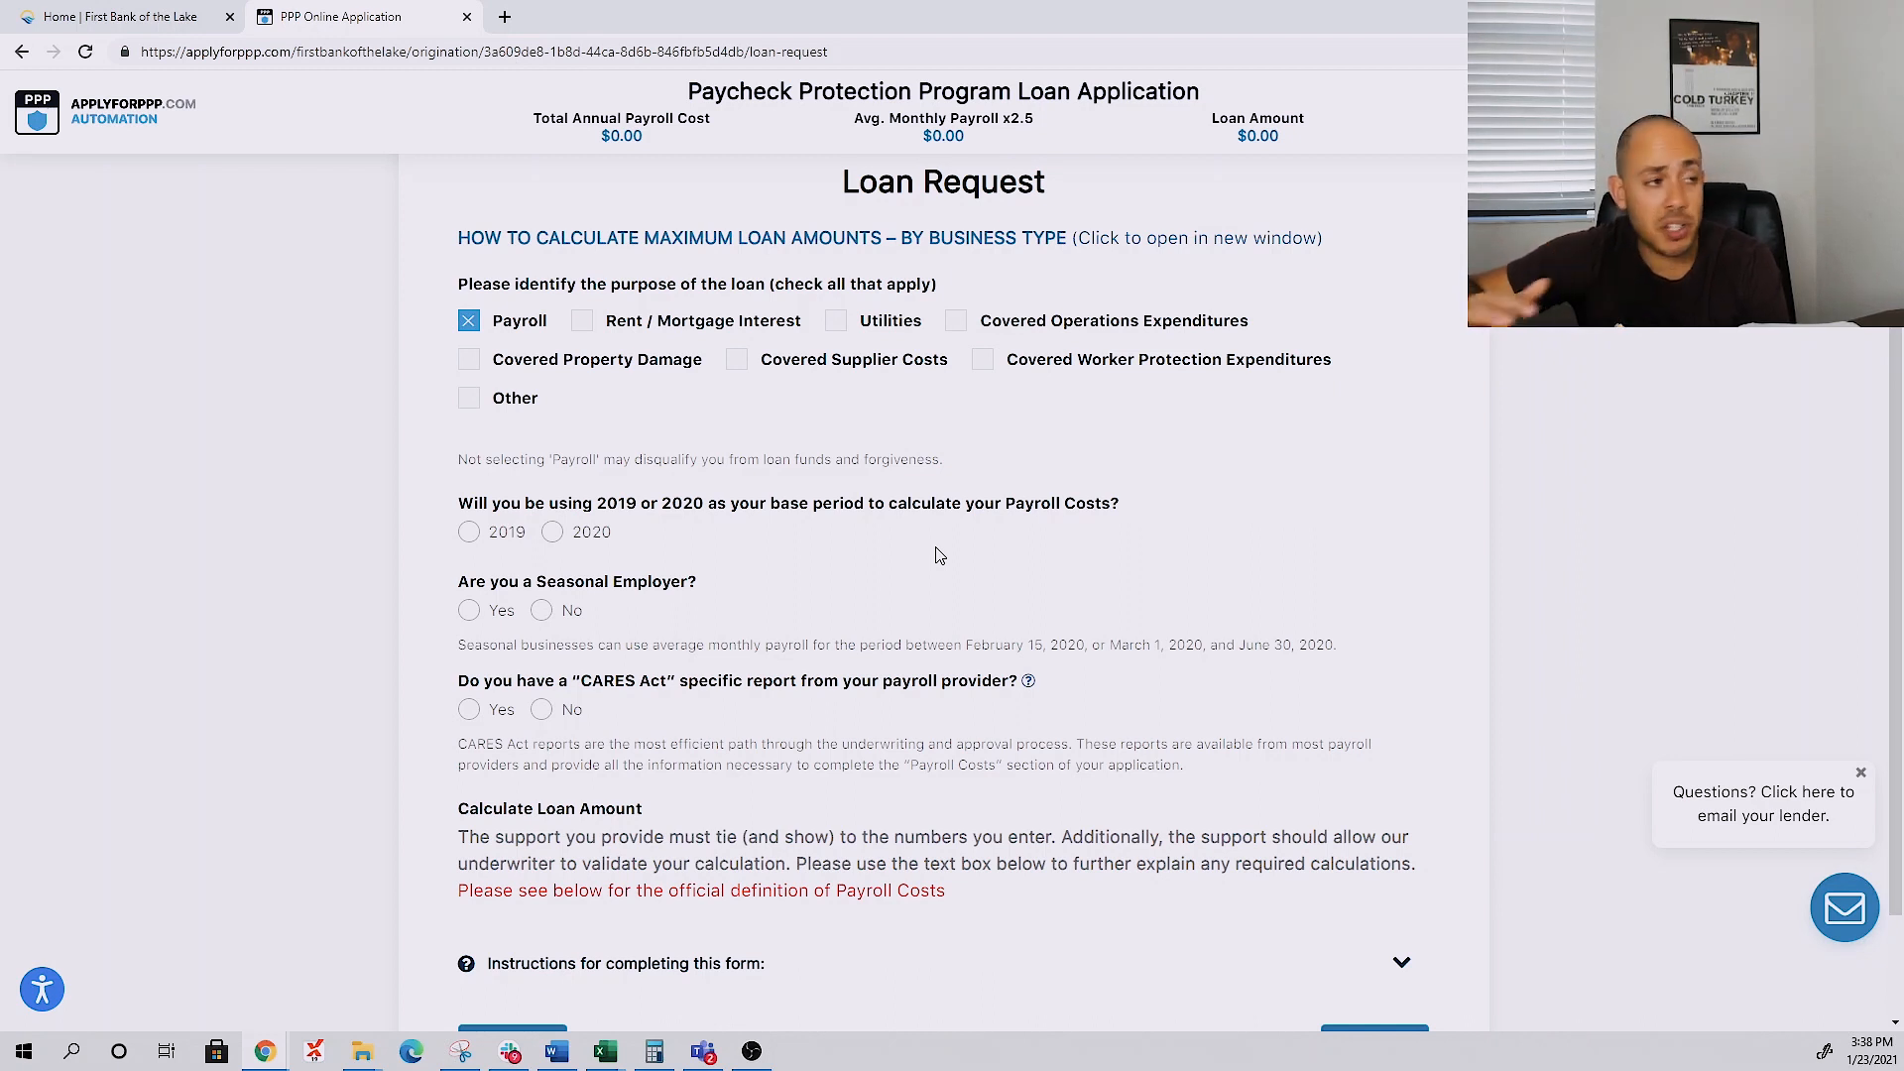
click(587, 533)
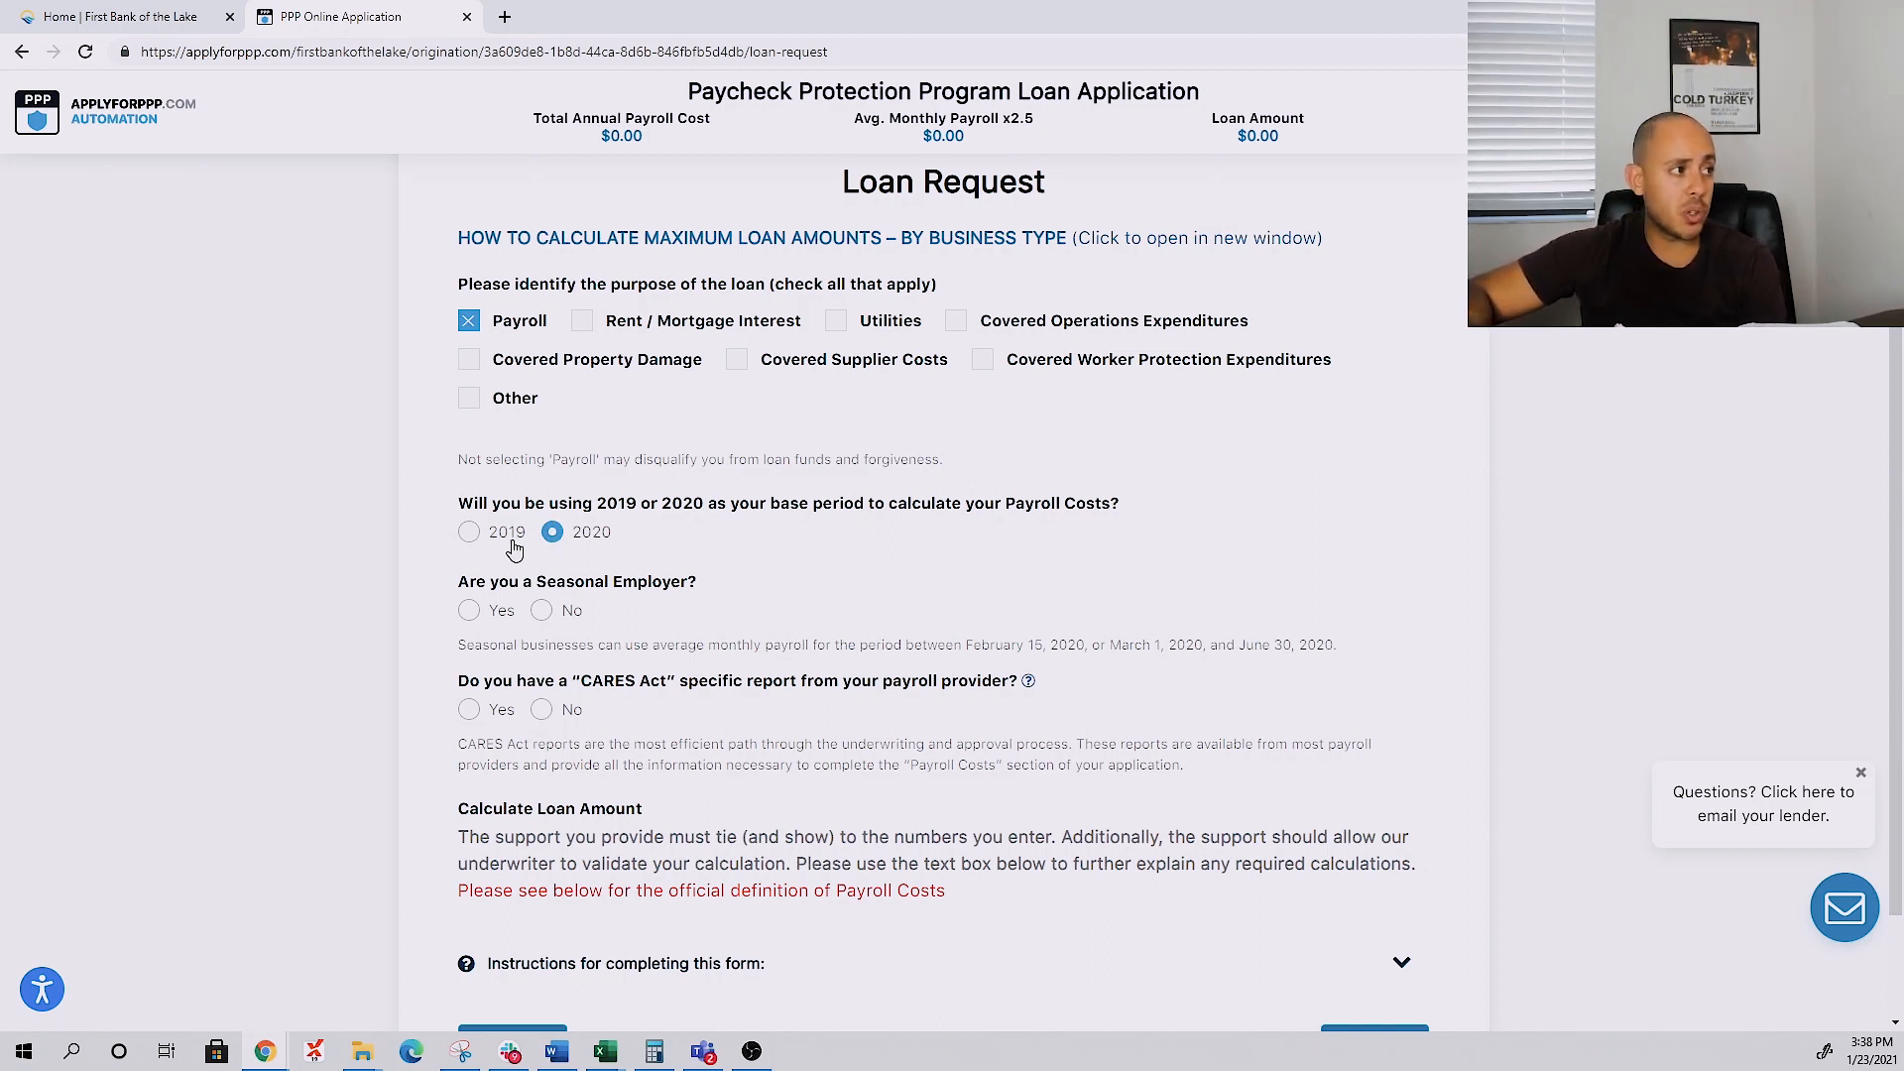
Answer No to being a seasonal employer and Yes to having a CARES Act report from the payroll provider.
scroll(1106, 639, down, 2)
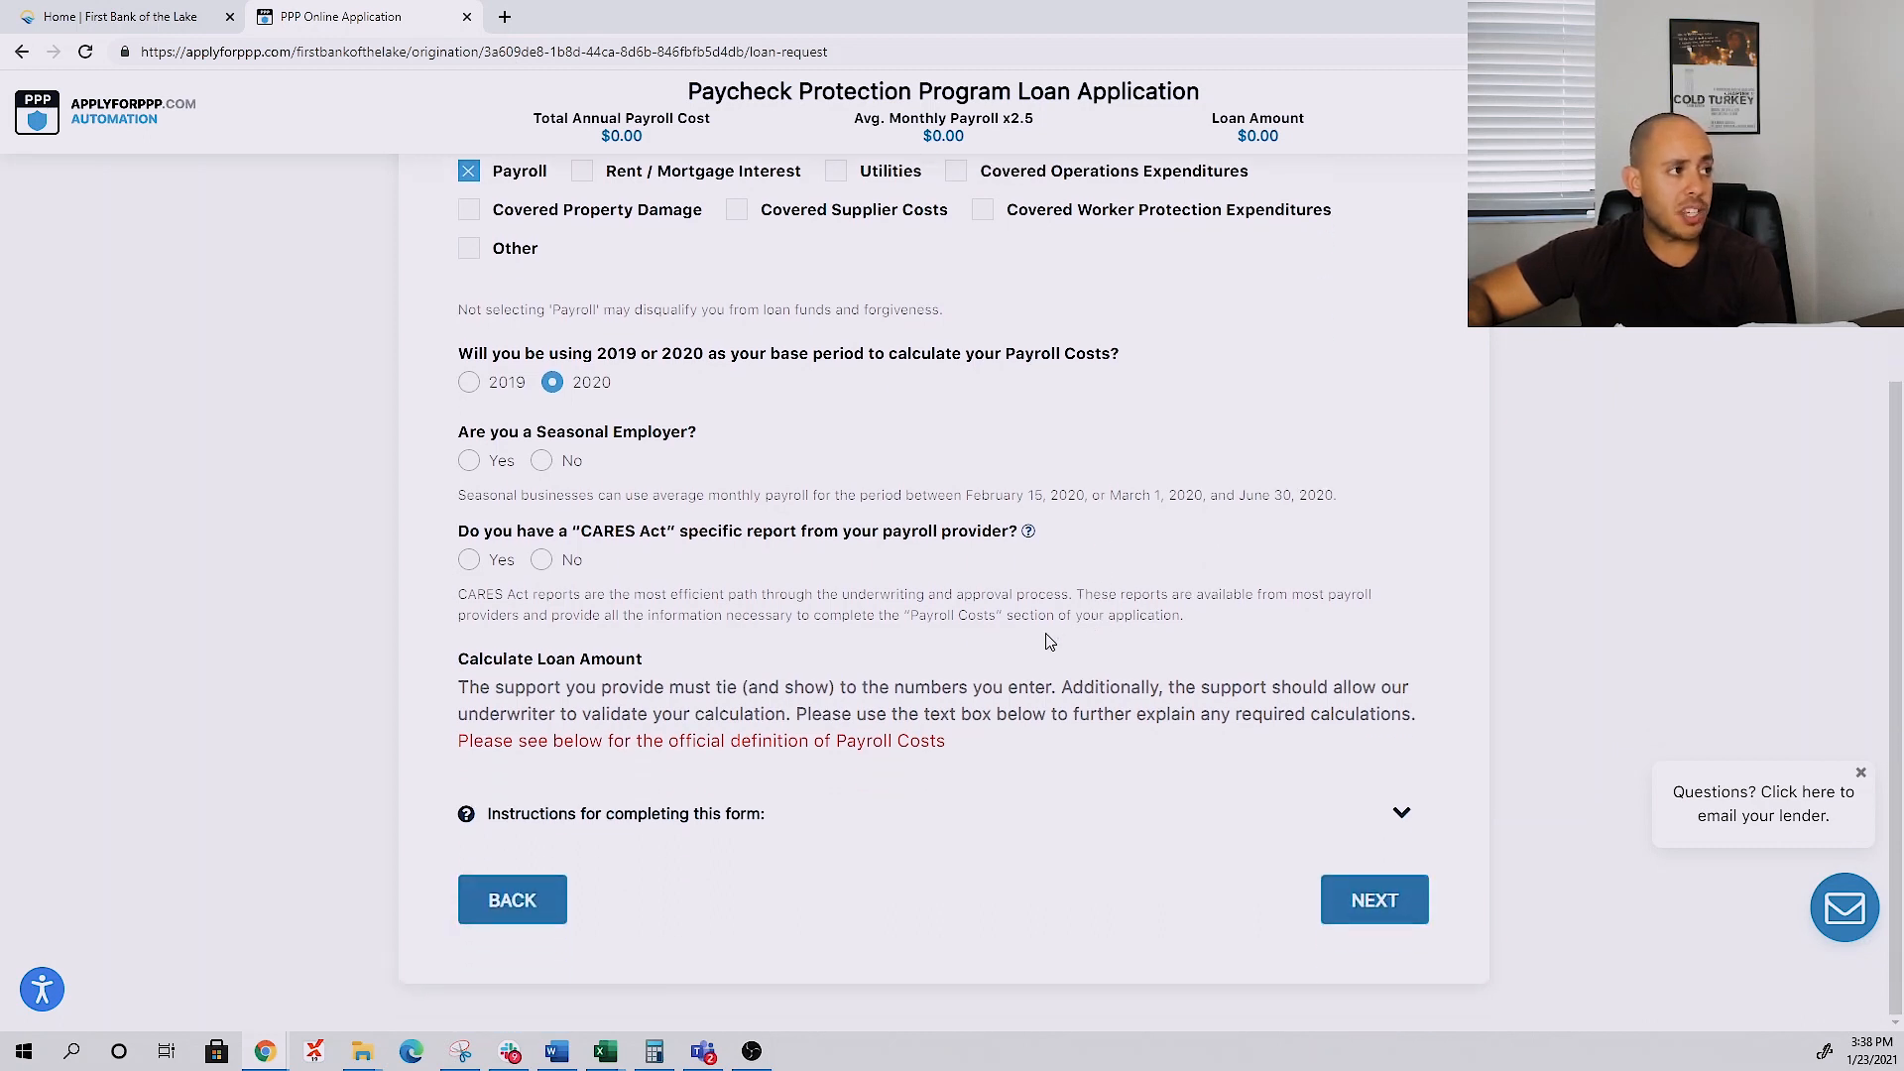
click(563, 461)
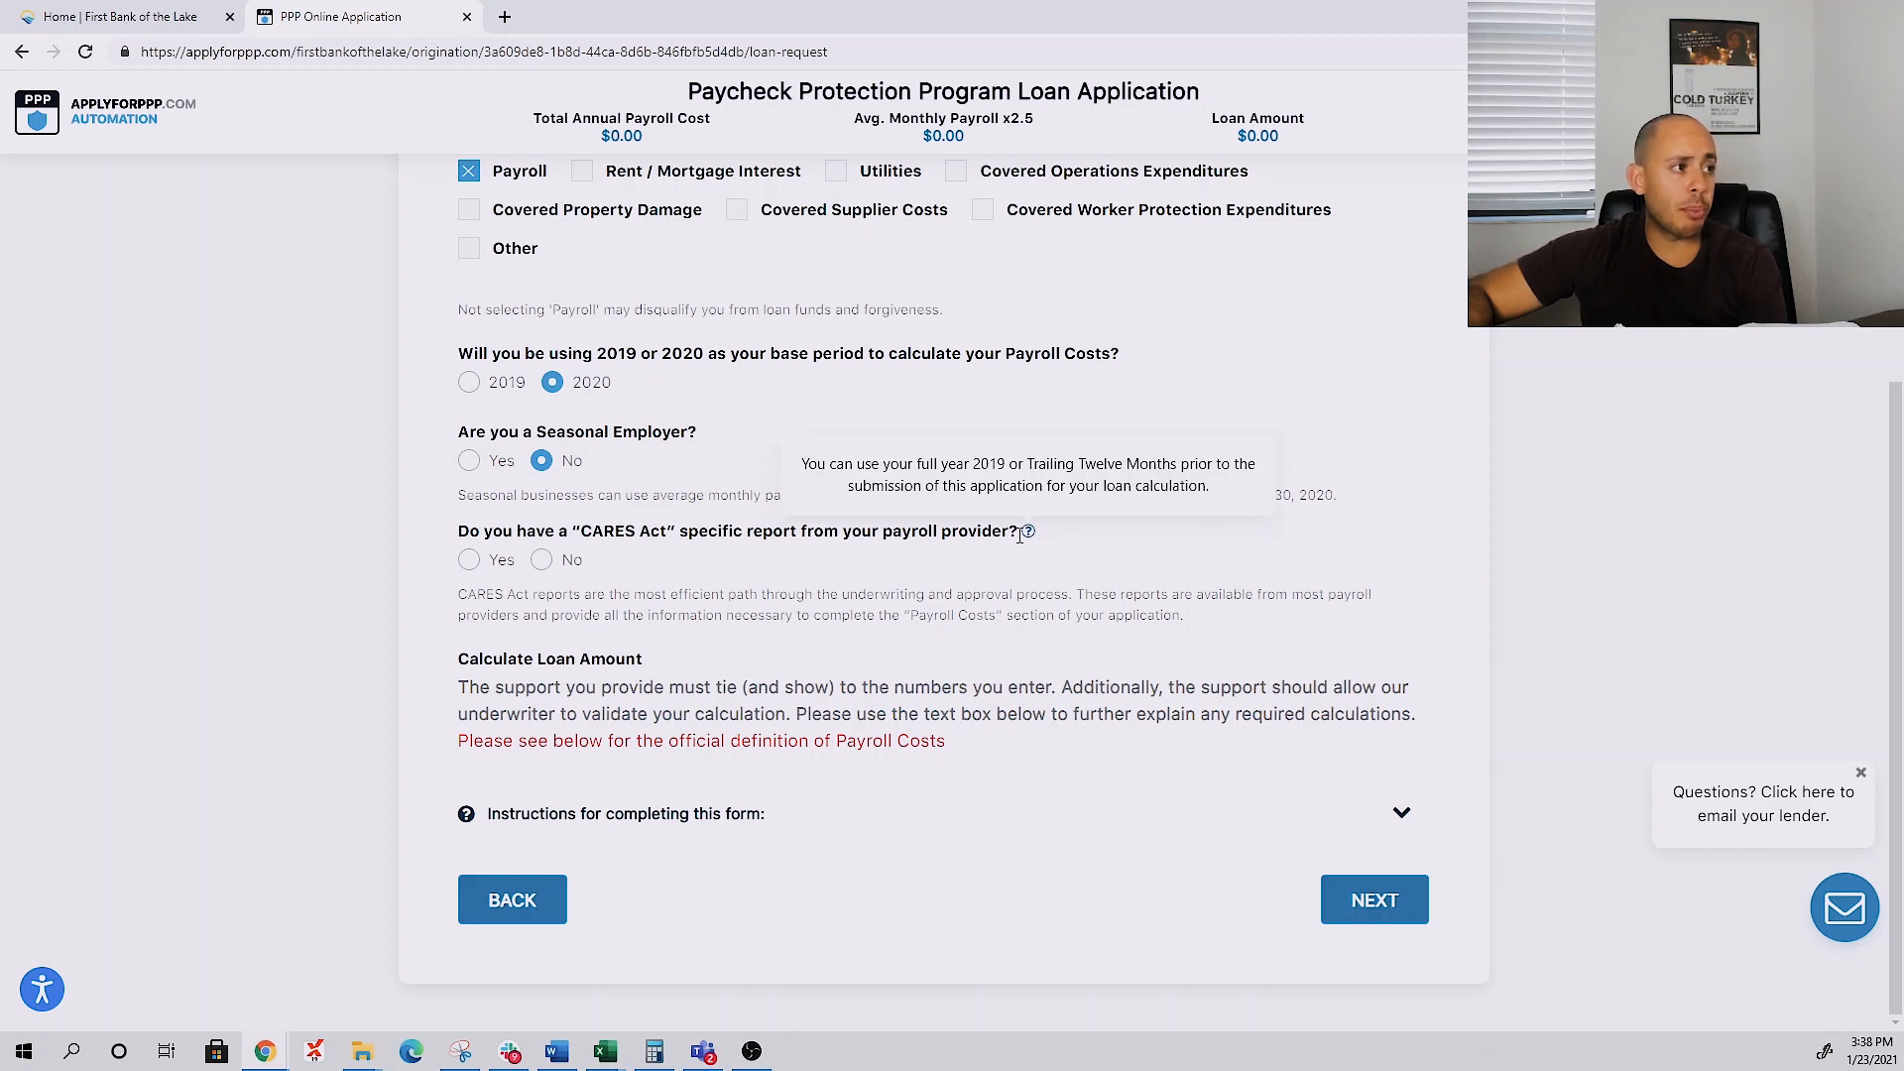
click(472, 565)
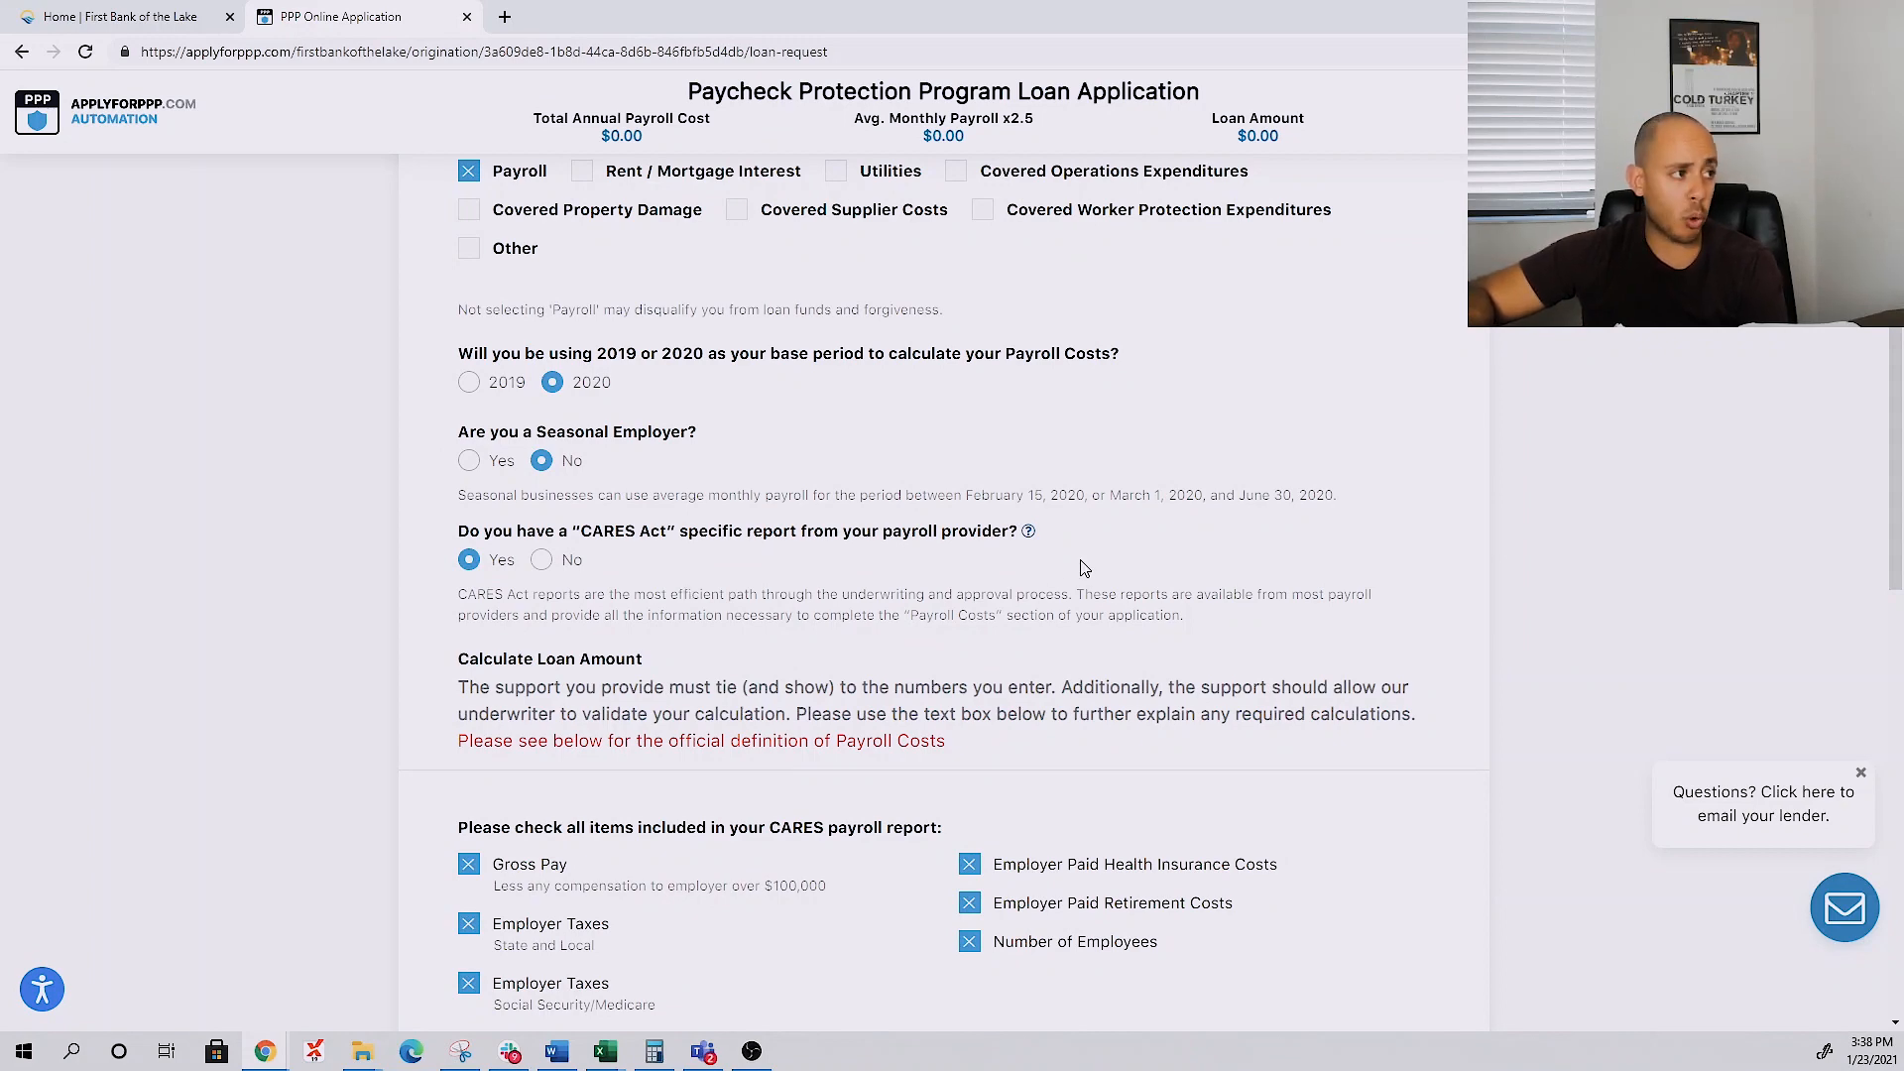
Enter $120,000 as the total amount from the CARES Act payroll report.
scroll(1002, 516, down, 1)
scroll(747, 477, down, 2)
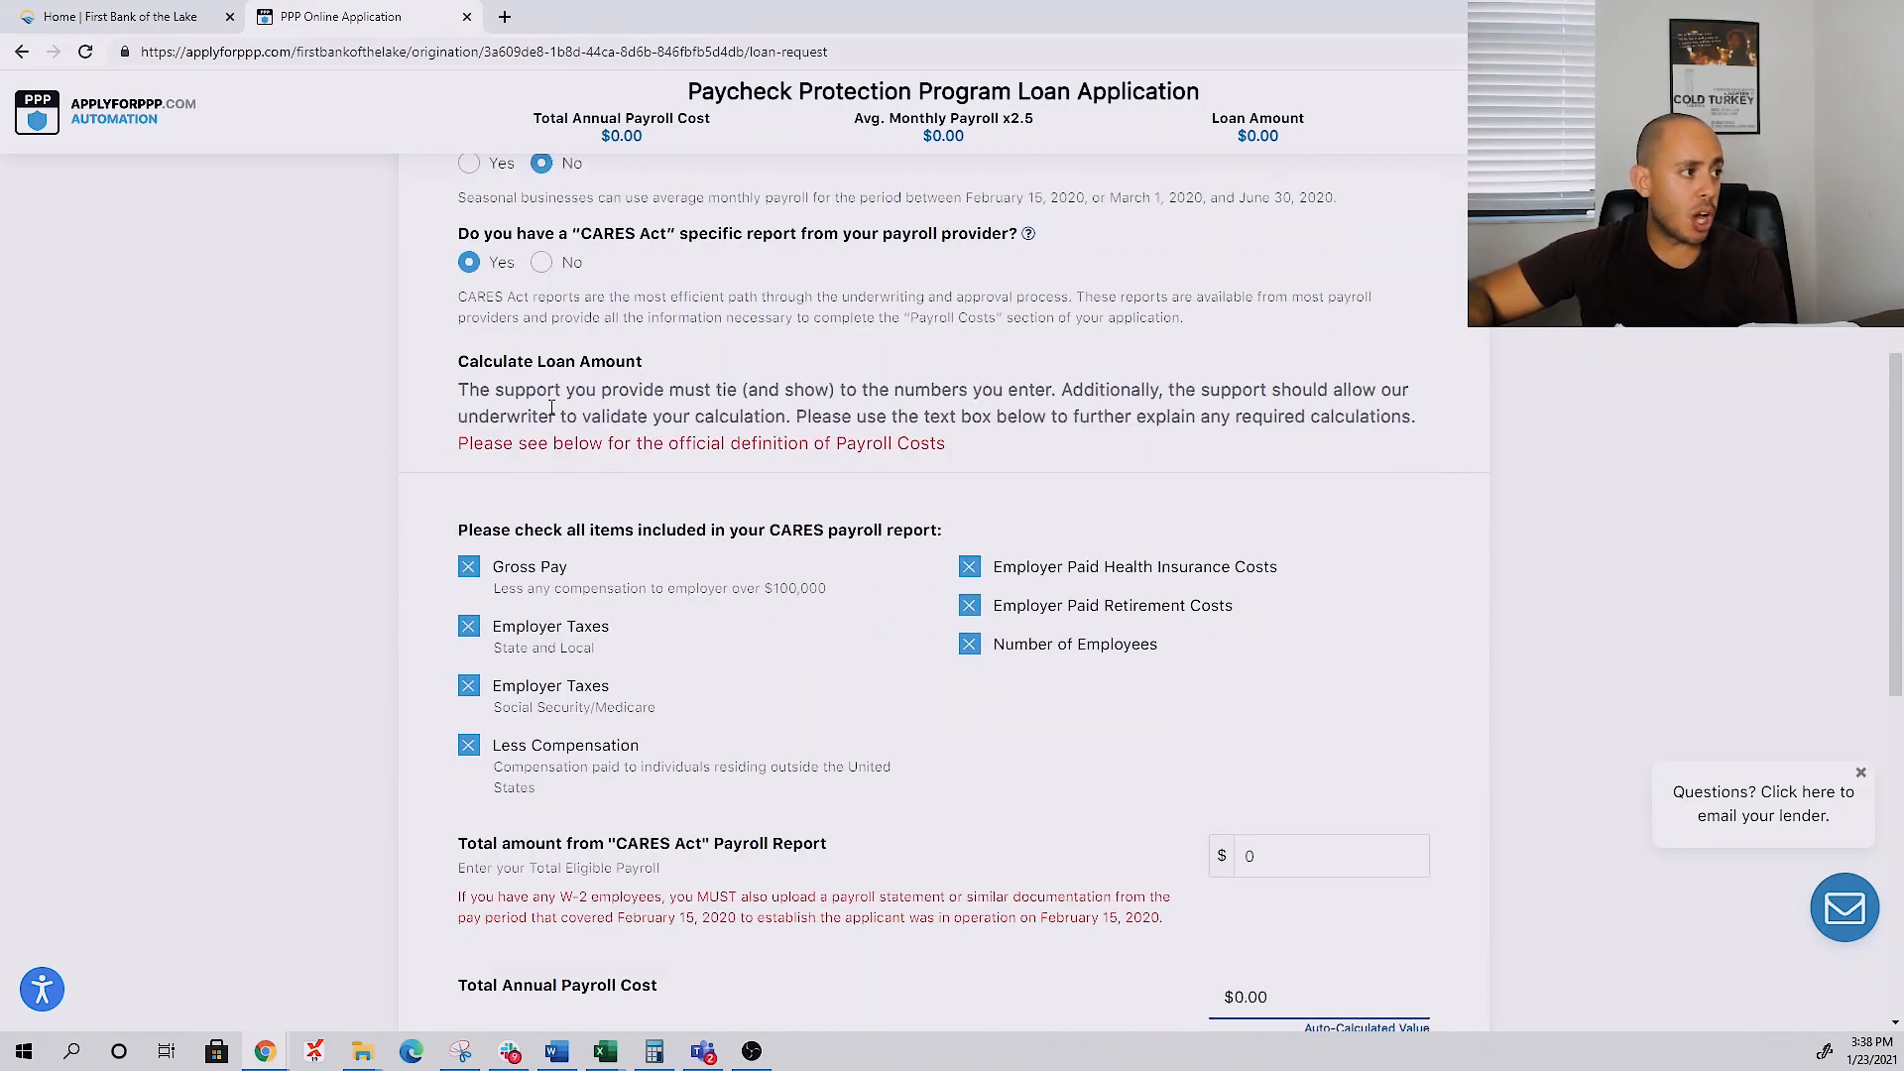
scroll(853, 491, down, 2)
scroll(873, 493, down, 1)
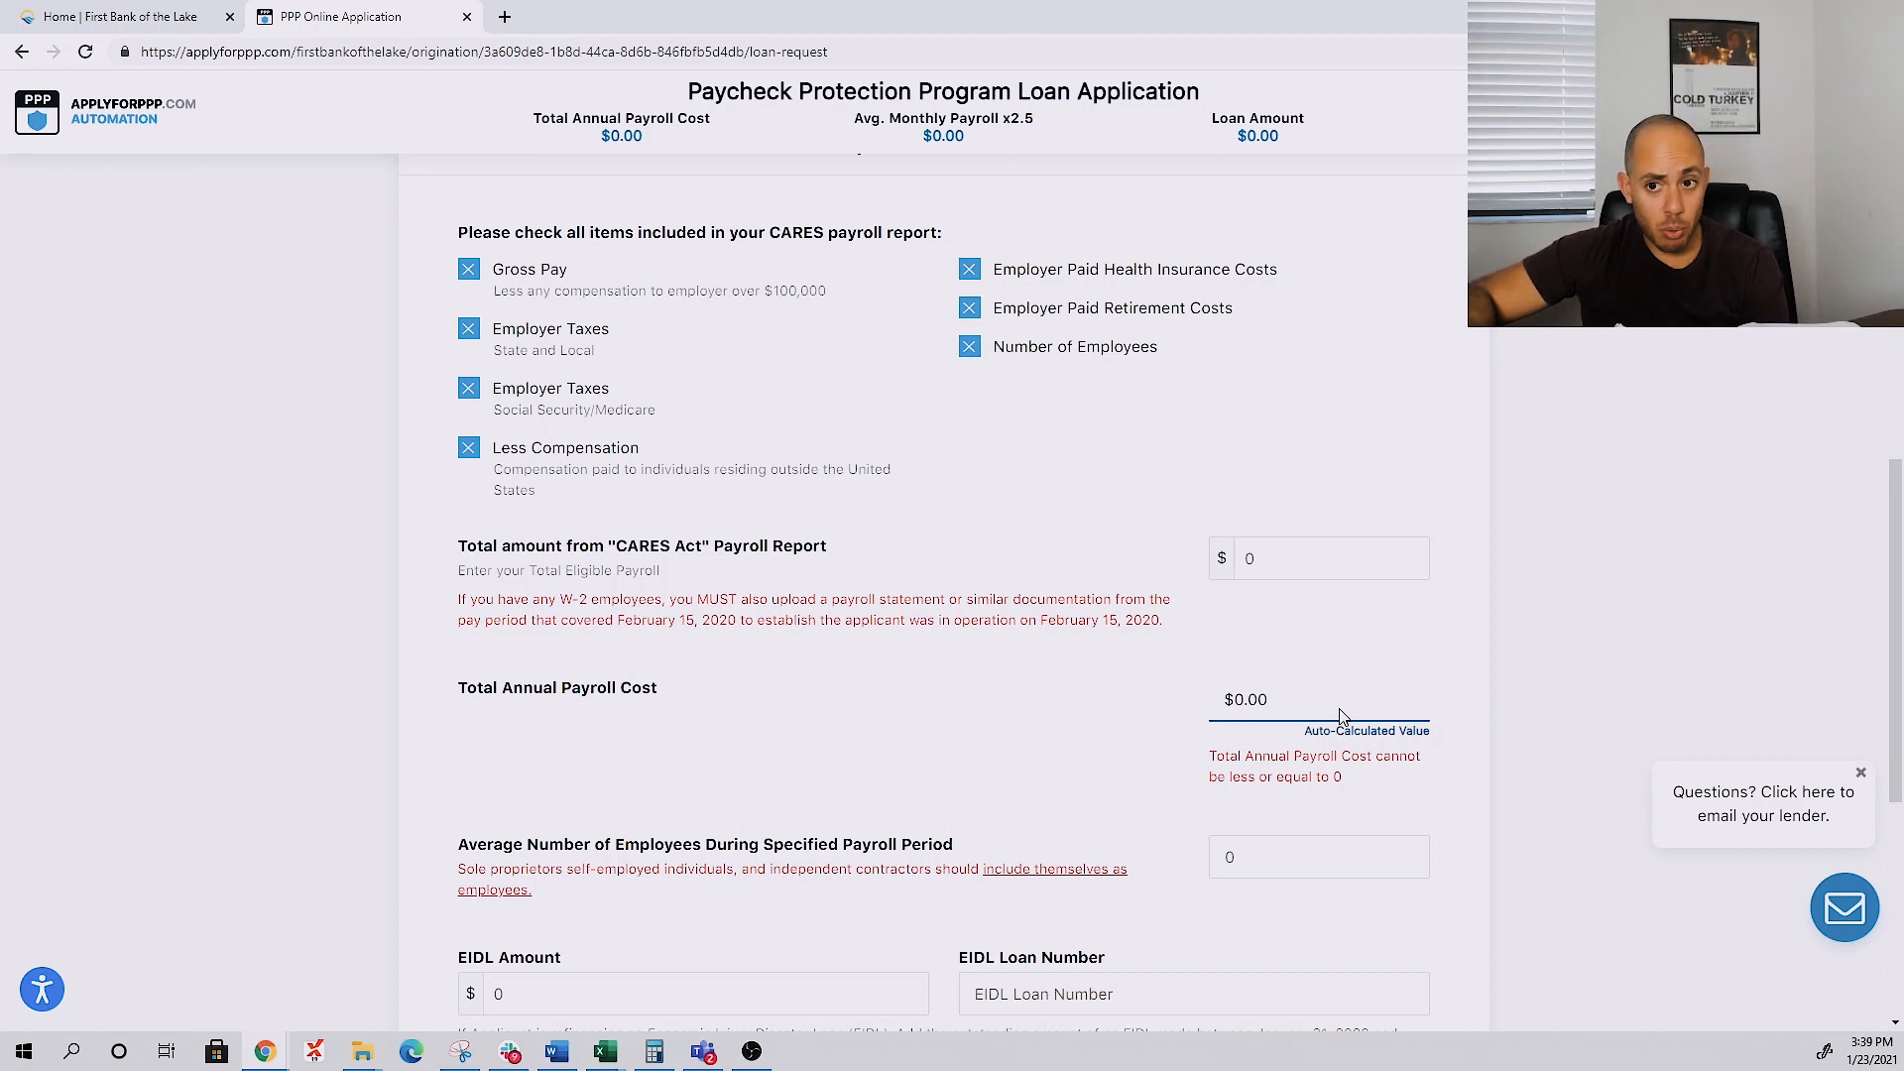
click(1270, 568)
text(120,000)
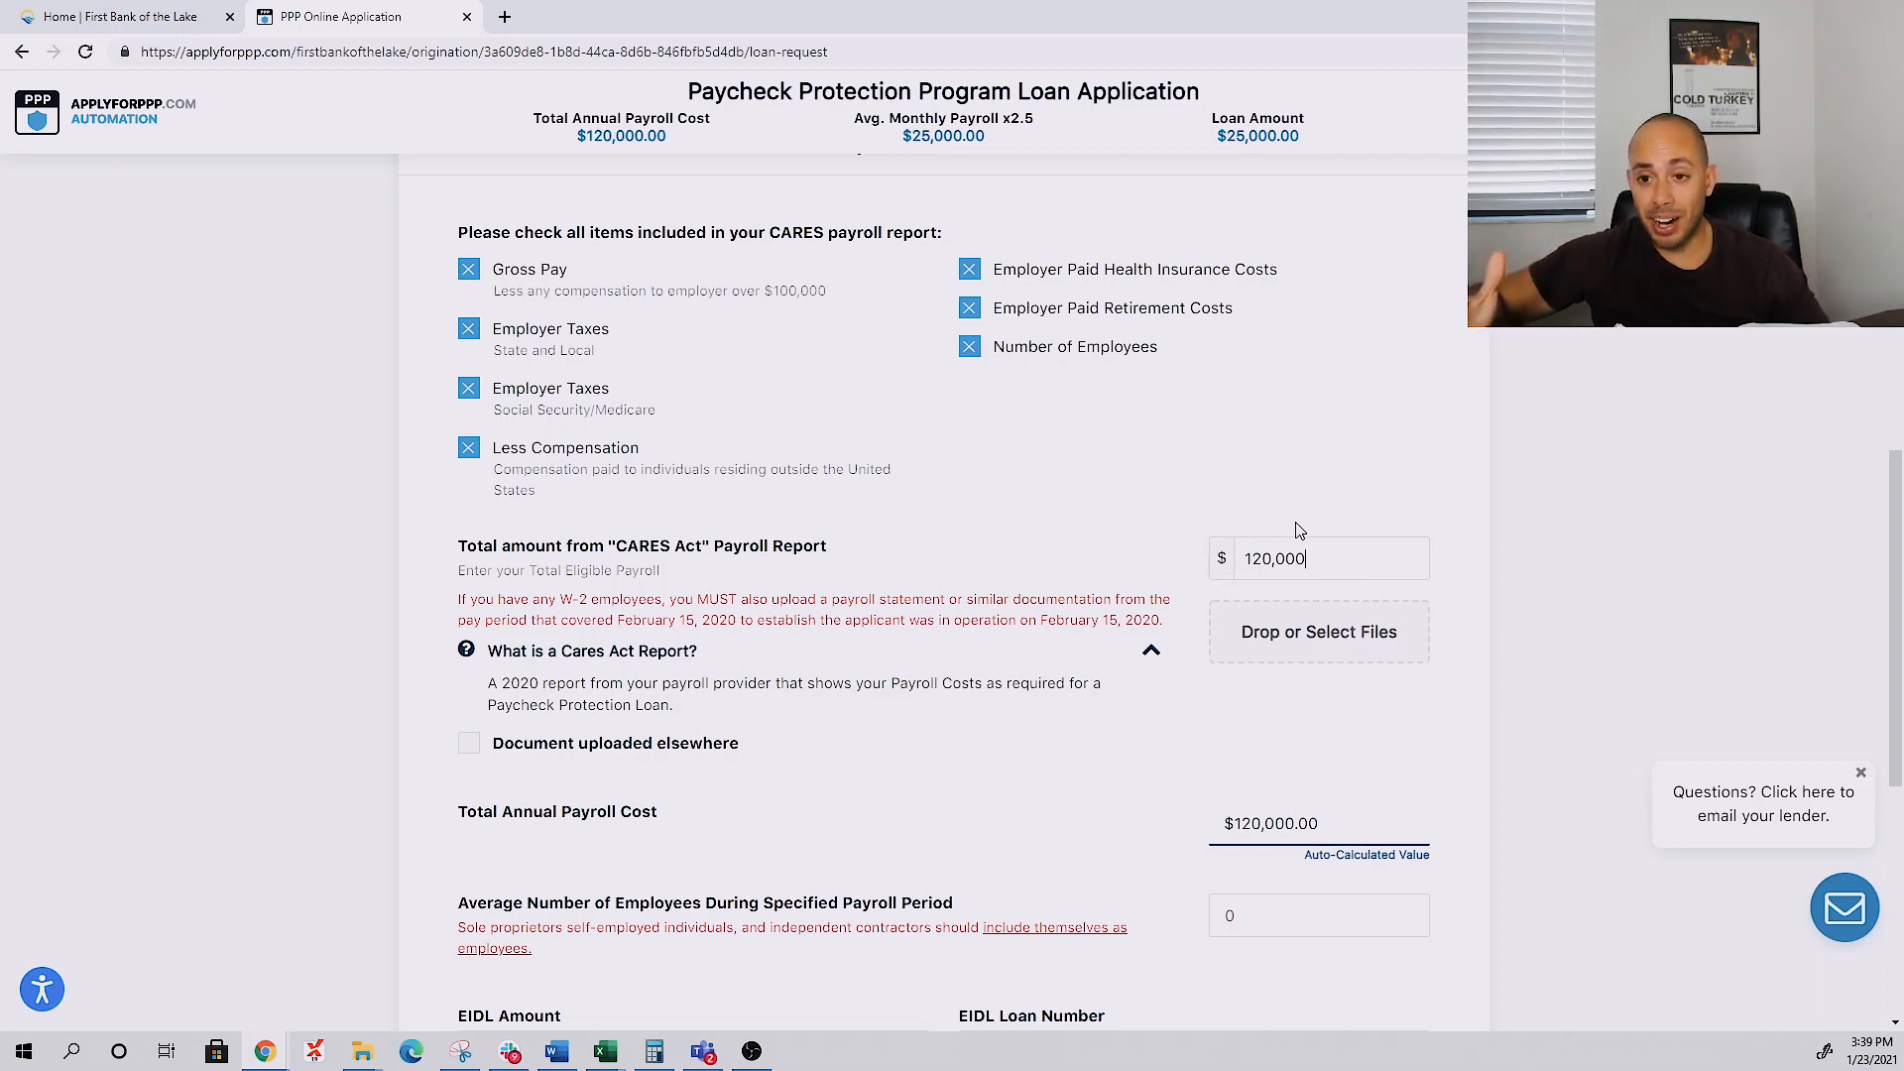
Enter 4 as the average number of employees during the specified payroll period.
scroll(1302, 639, down, 2)
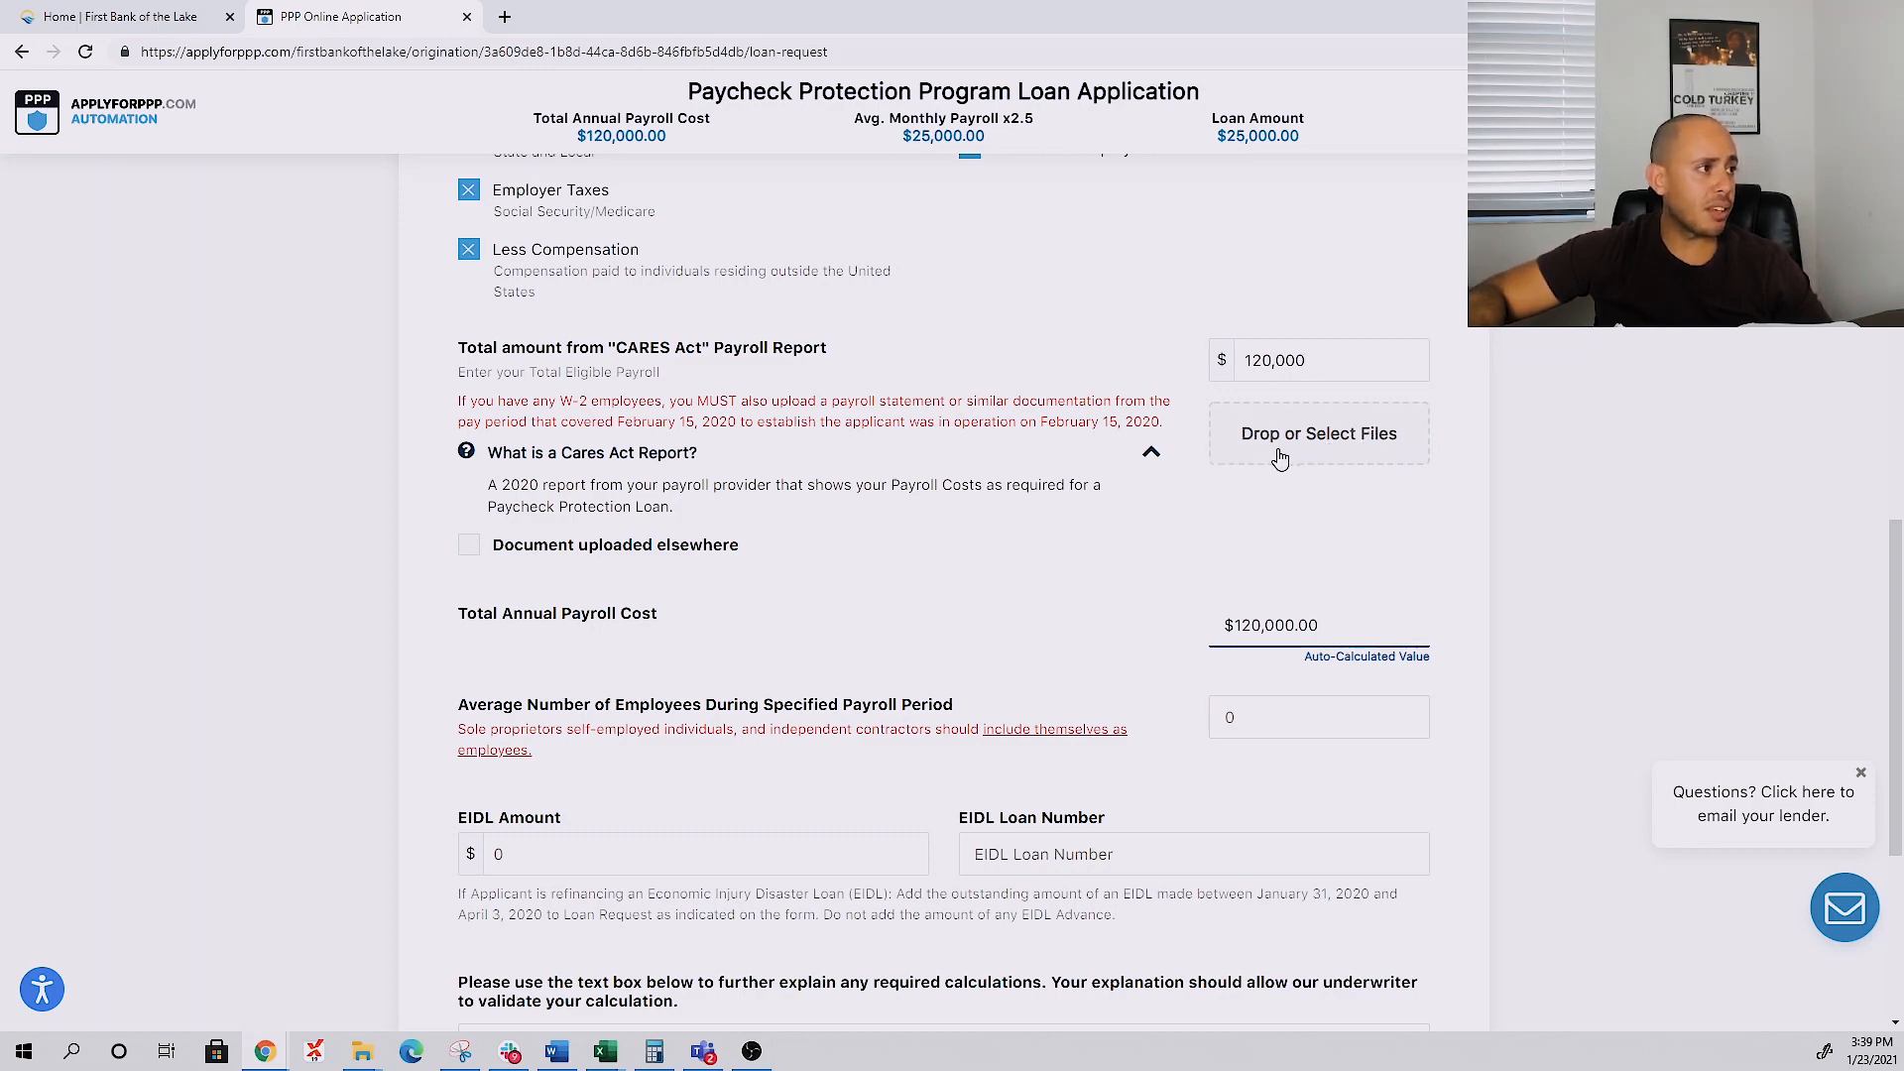
scroll(1402, 546, down, 3)
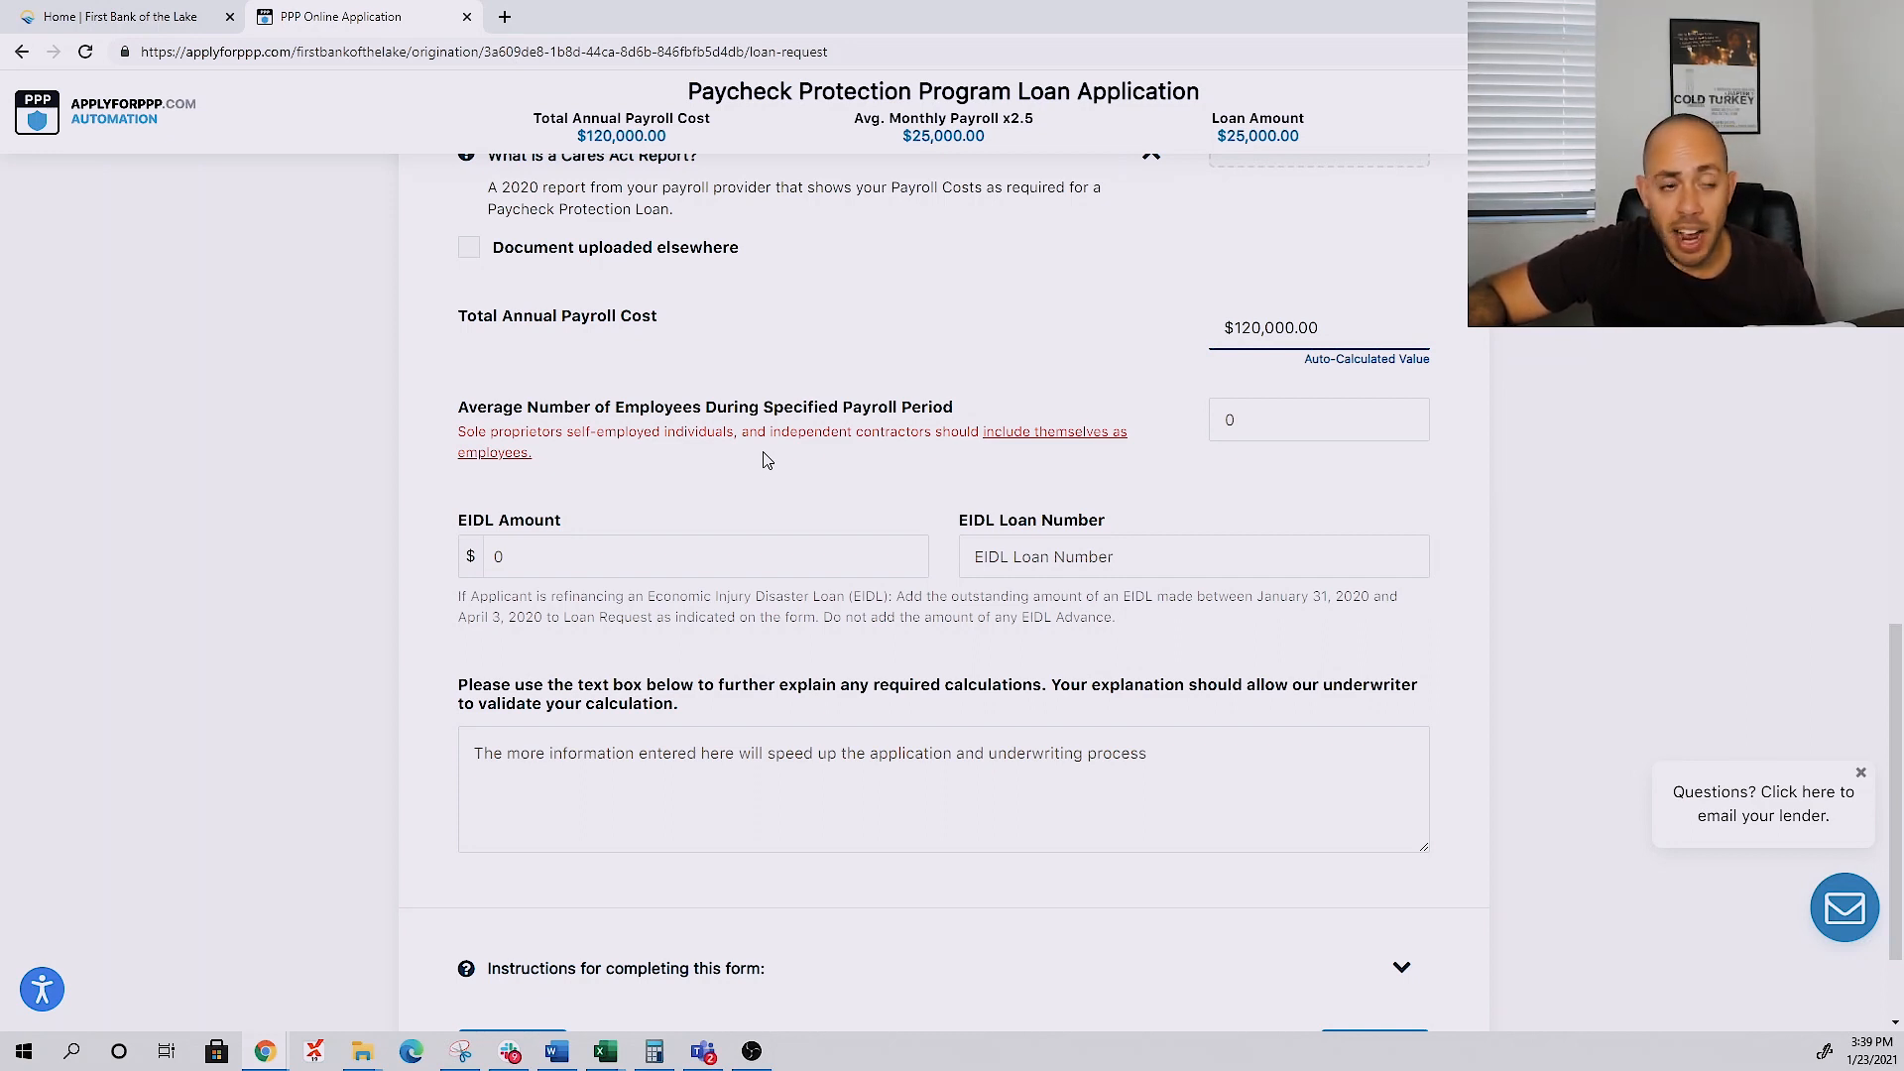
text(4)
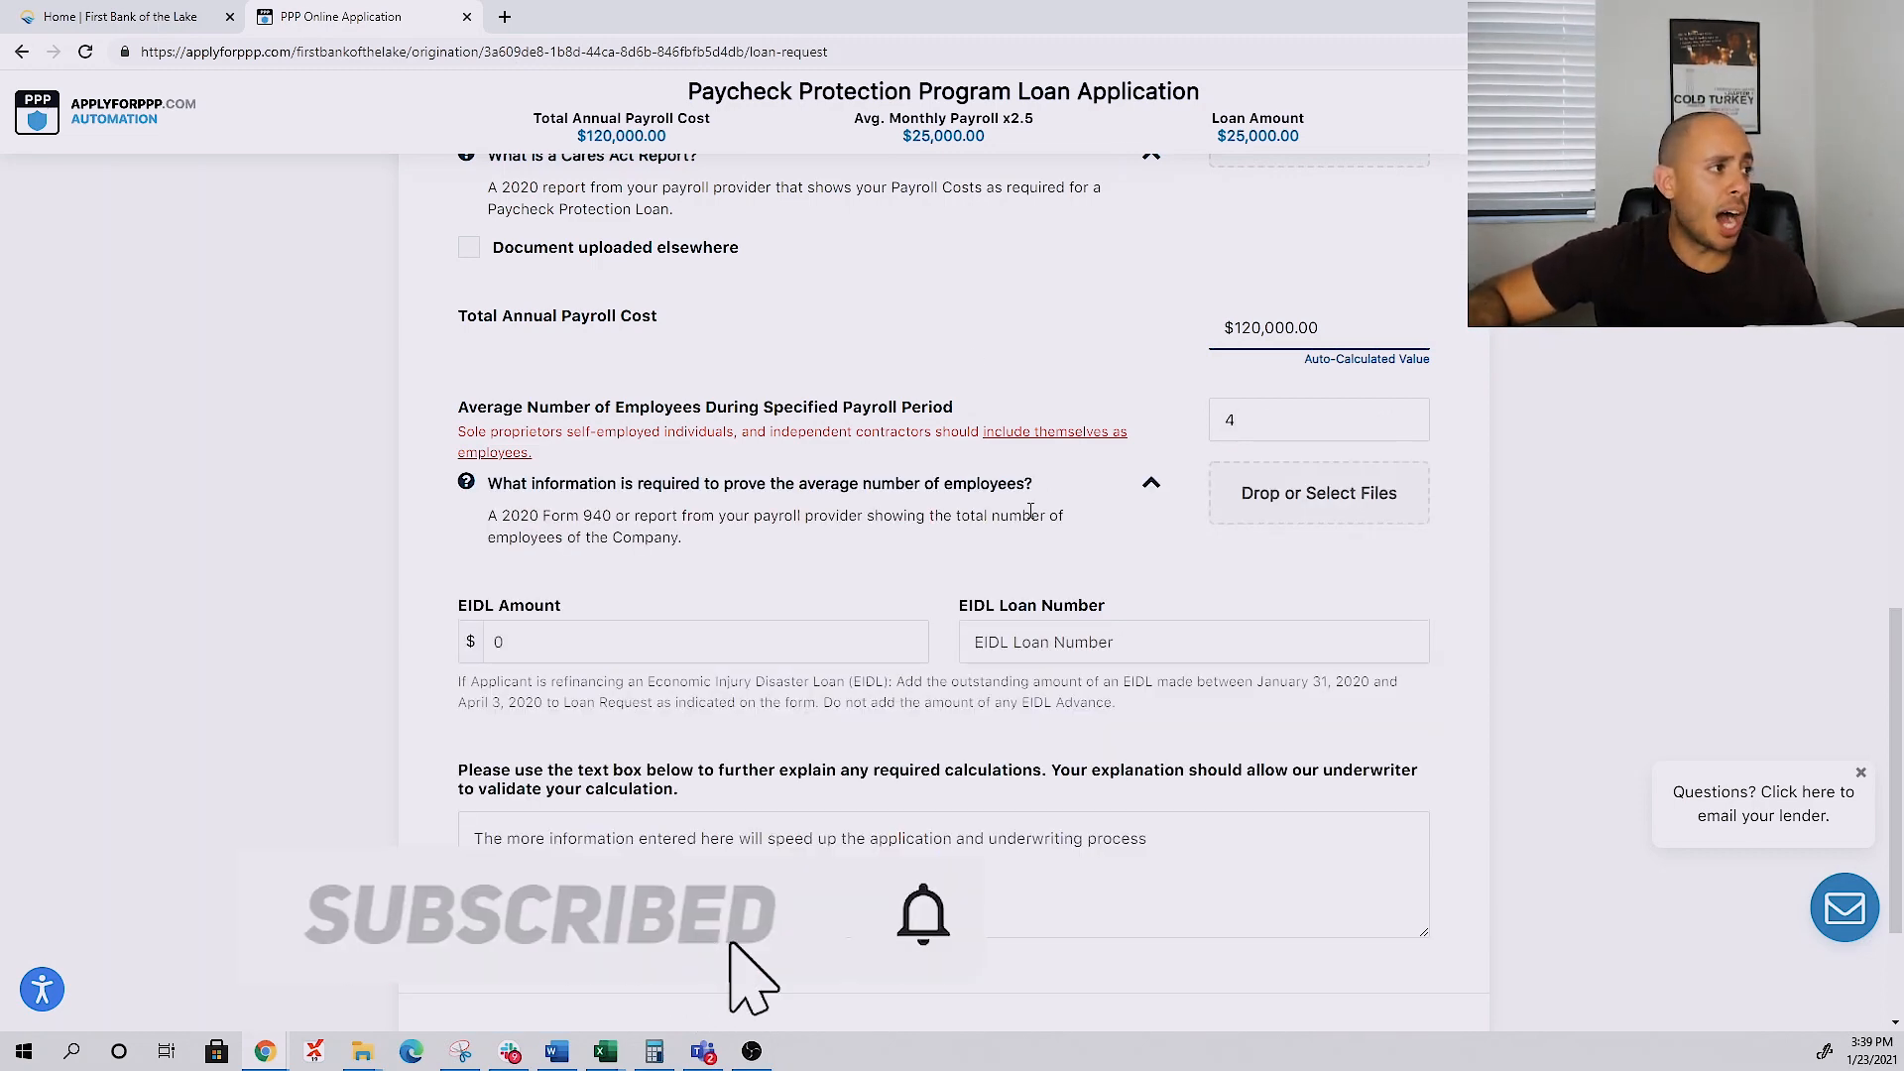
Read which documents are required to prove the average number of employees.
scroll(625, 374, down, 2)
drag(478, 320, 720, 349)
click(805, 375)
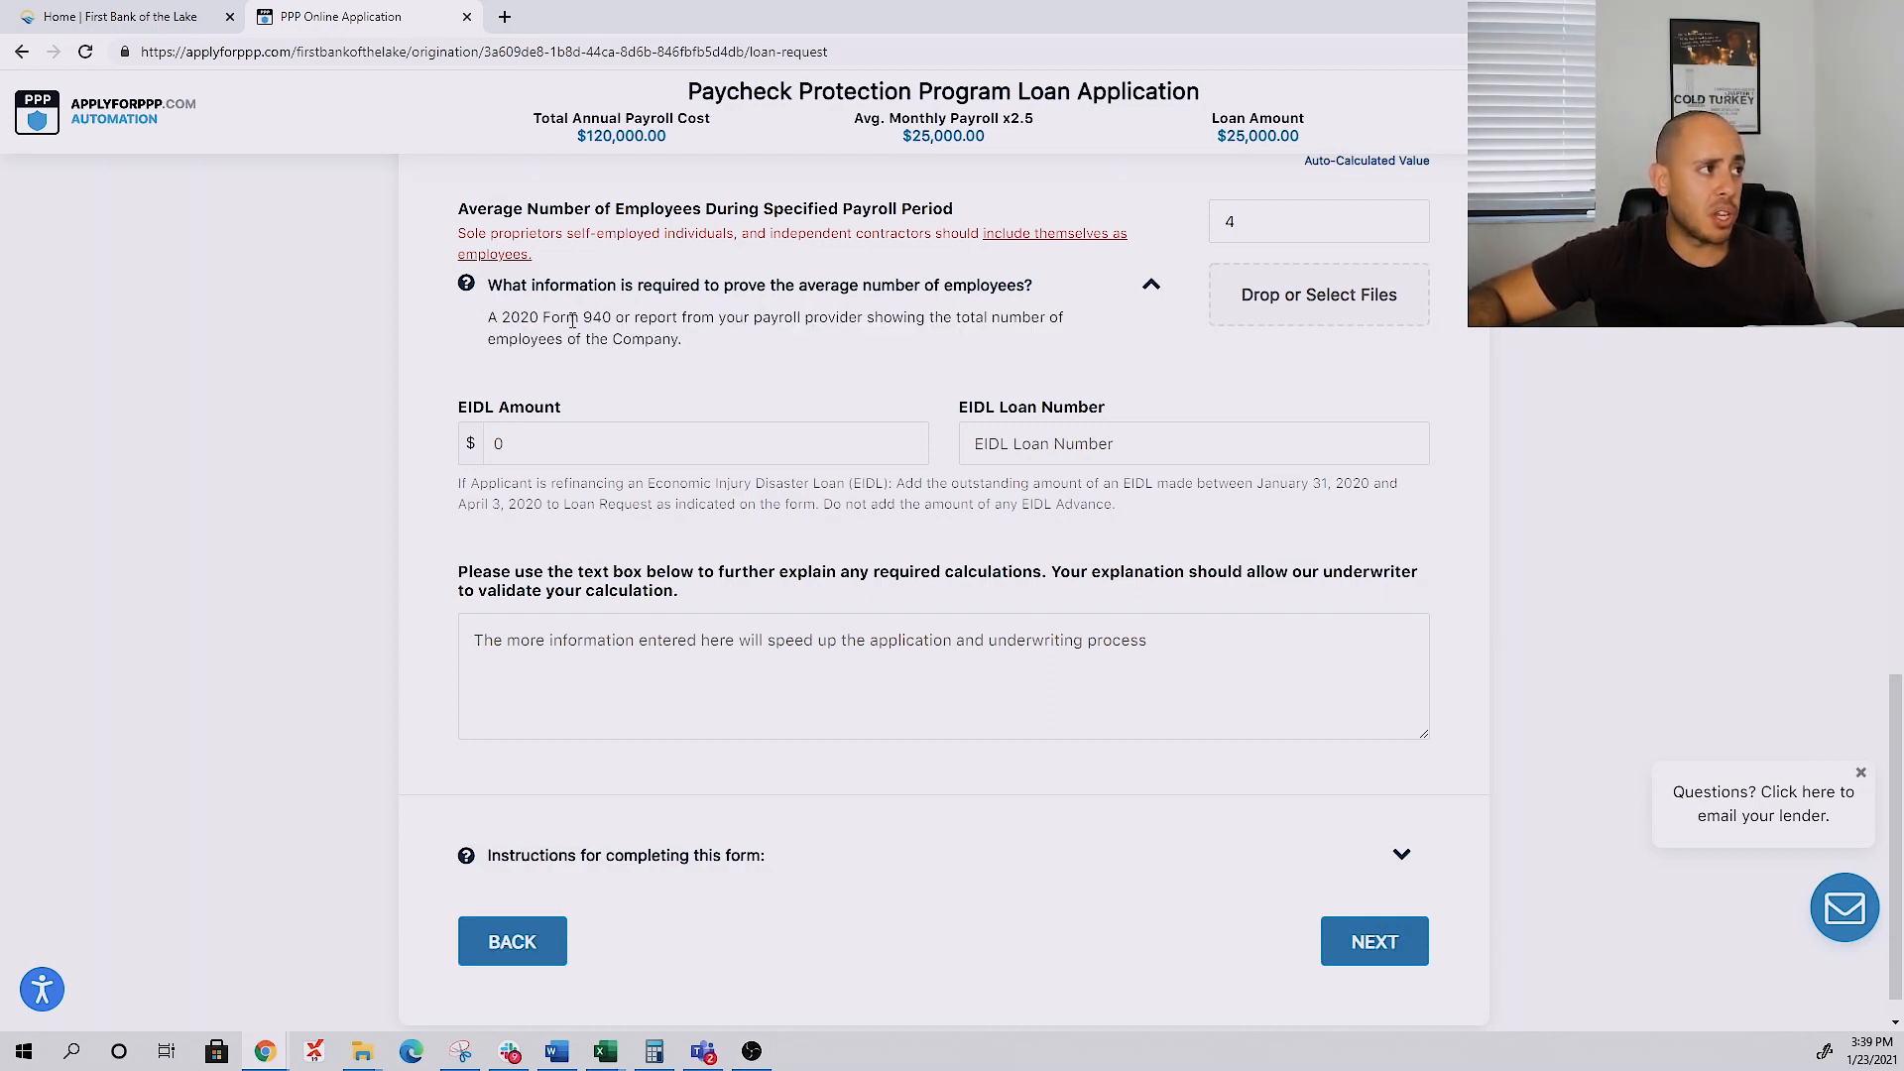
mouse_move(584, 314)
mouse_down()
mouse_move(631, 317)
mouse_move(611, 317)
mouse_up()
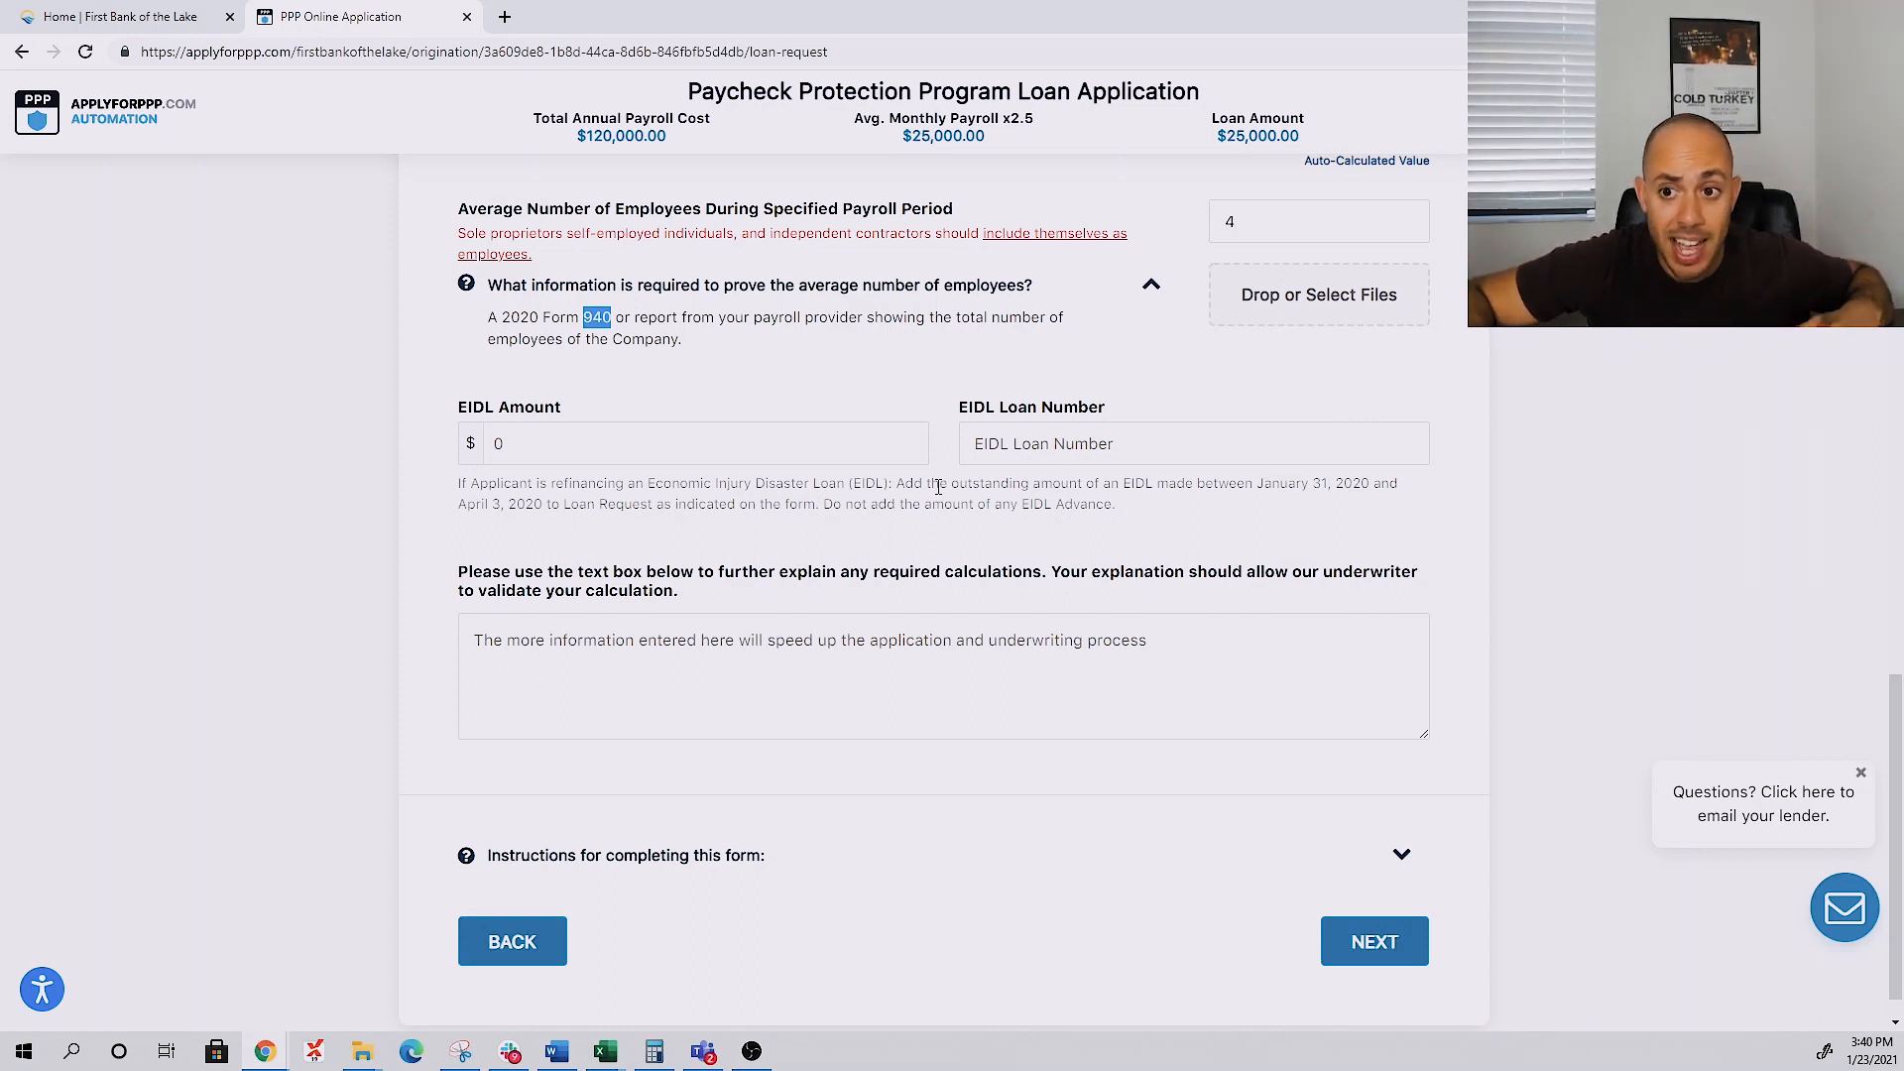
drag(666, 318, 673, 317)
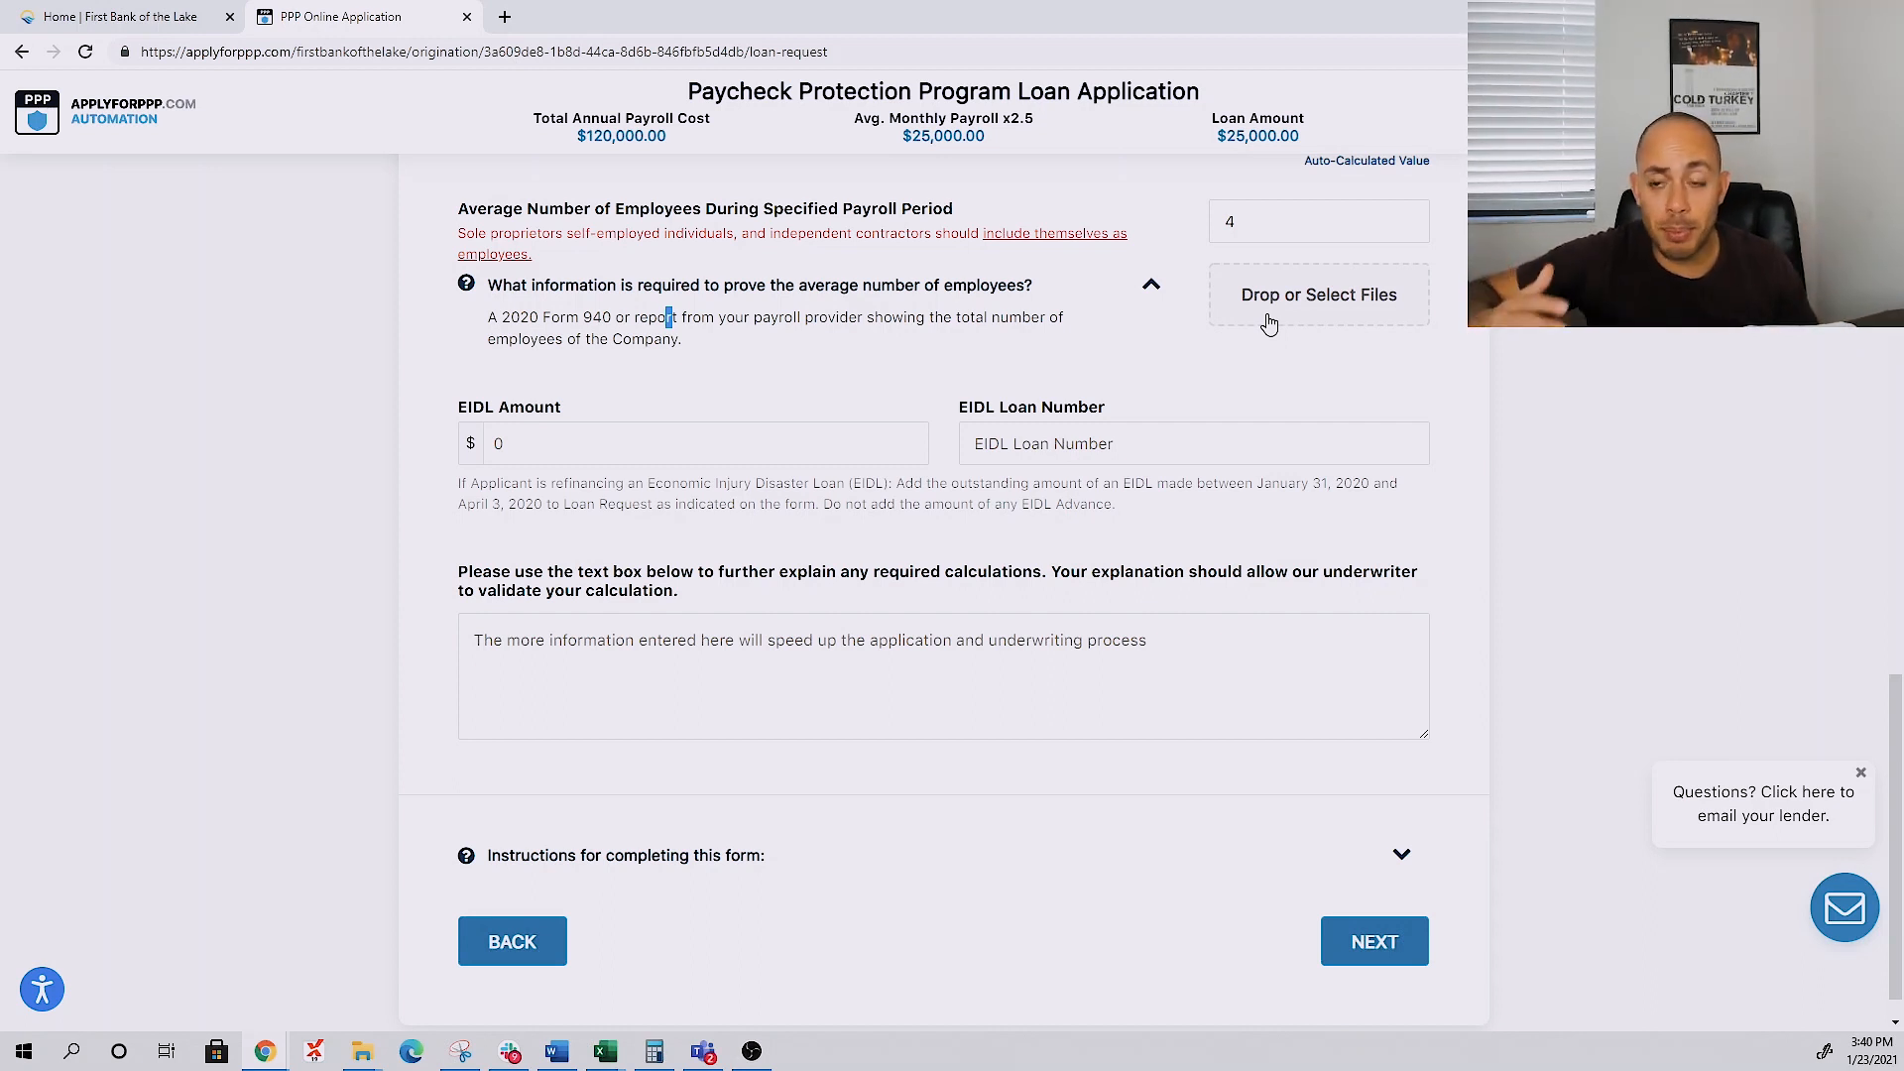
Enter "LLC entity elected to have S-Corp tax treatment." as the calculation explanation for the underwriter.
click(1197, 566)
scroll(1210, 505, down, 1)
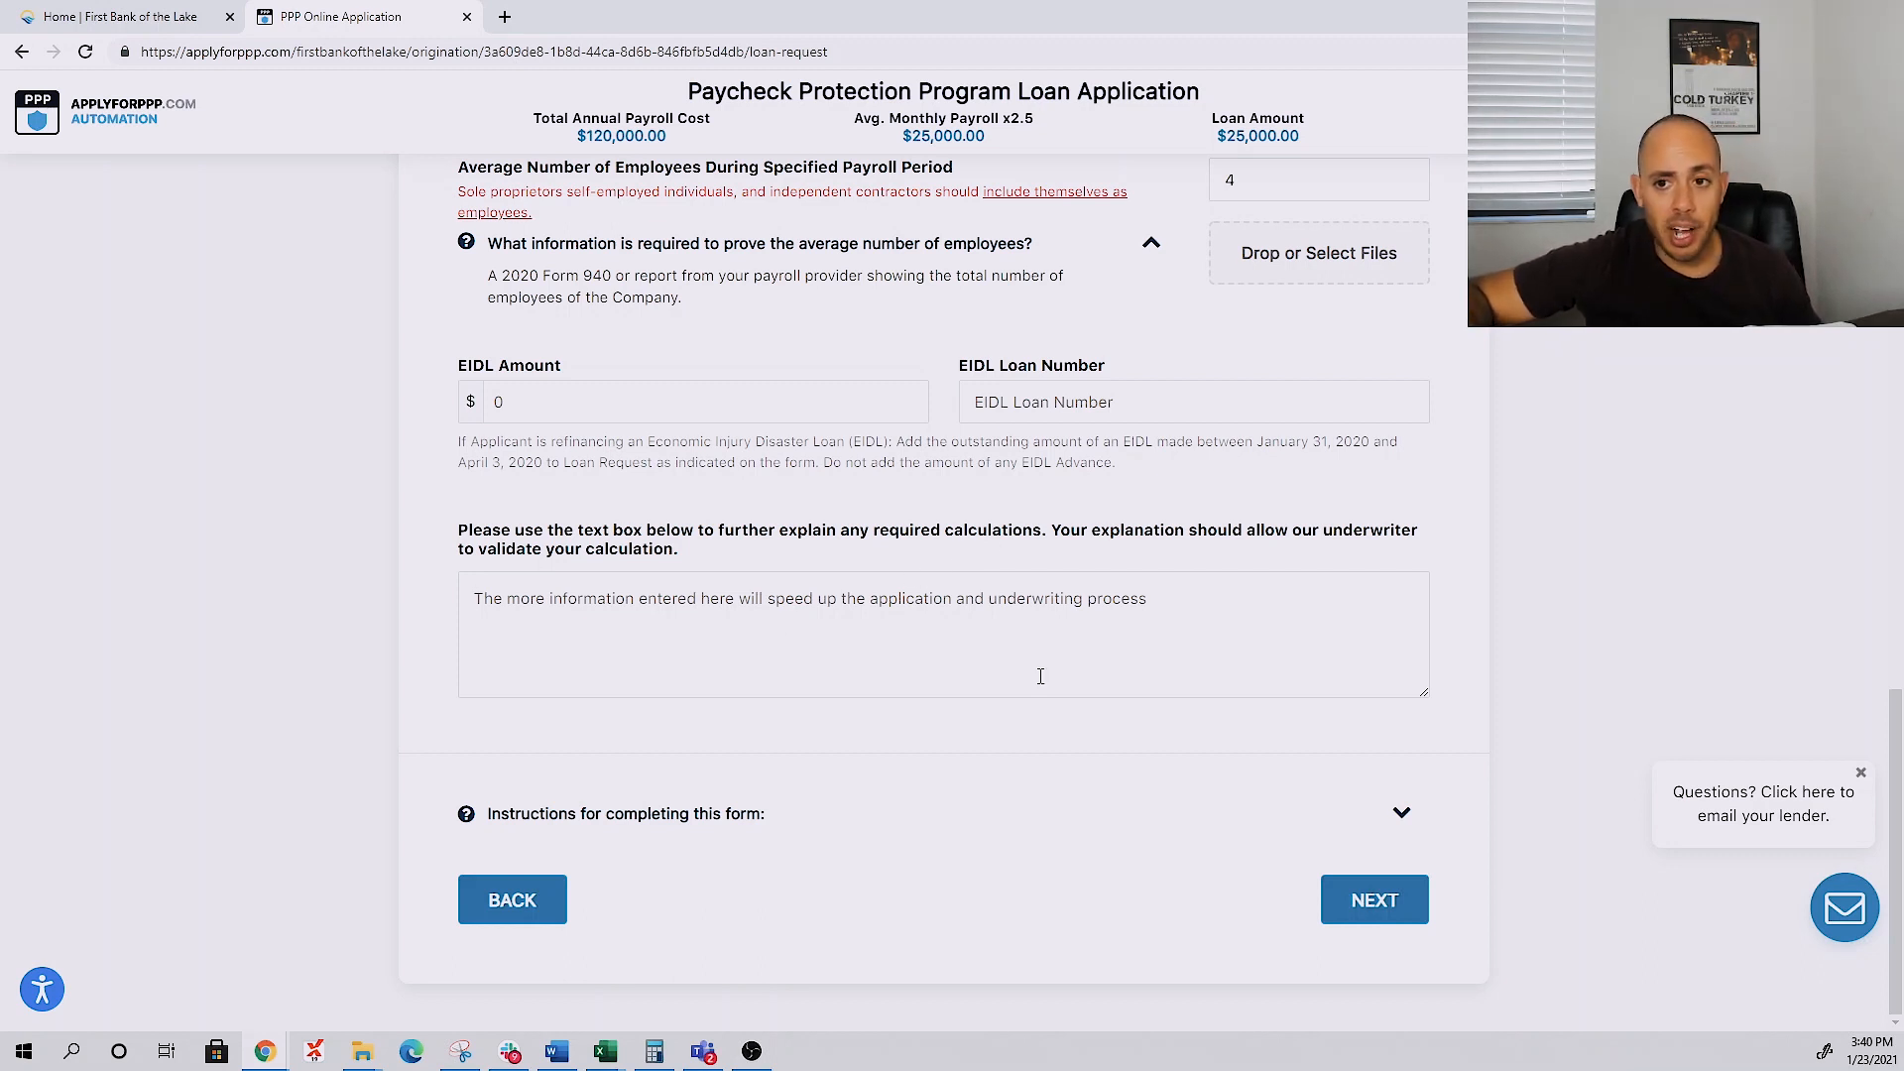
text(S-Corp)
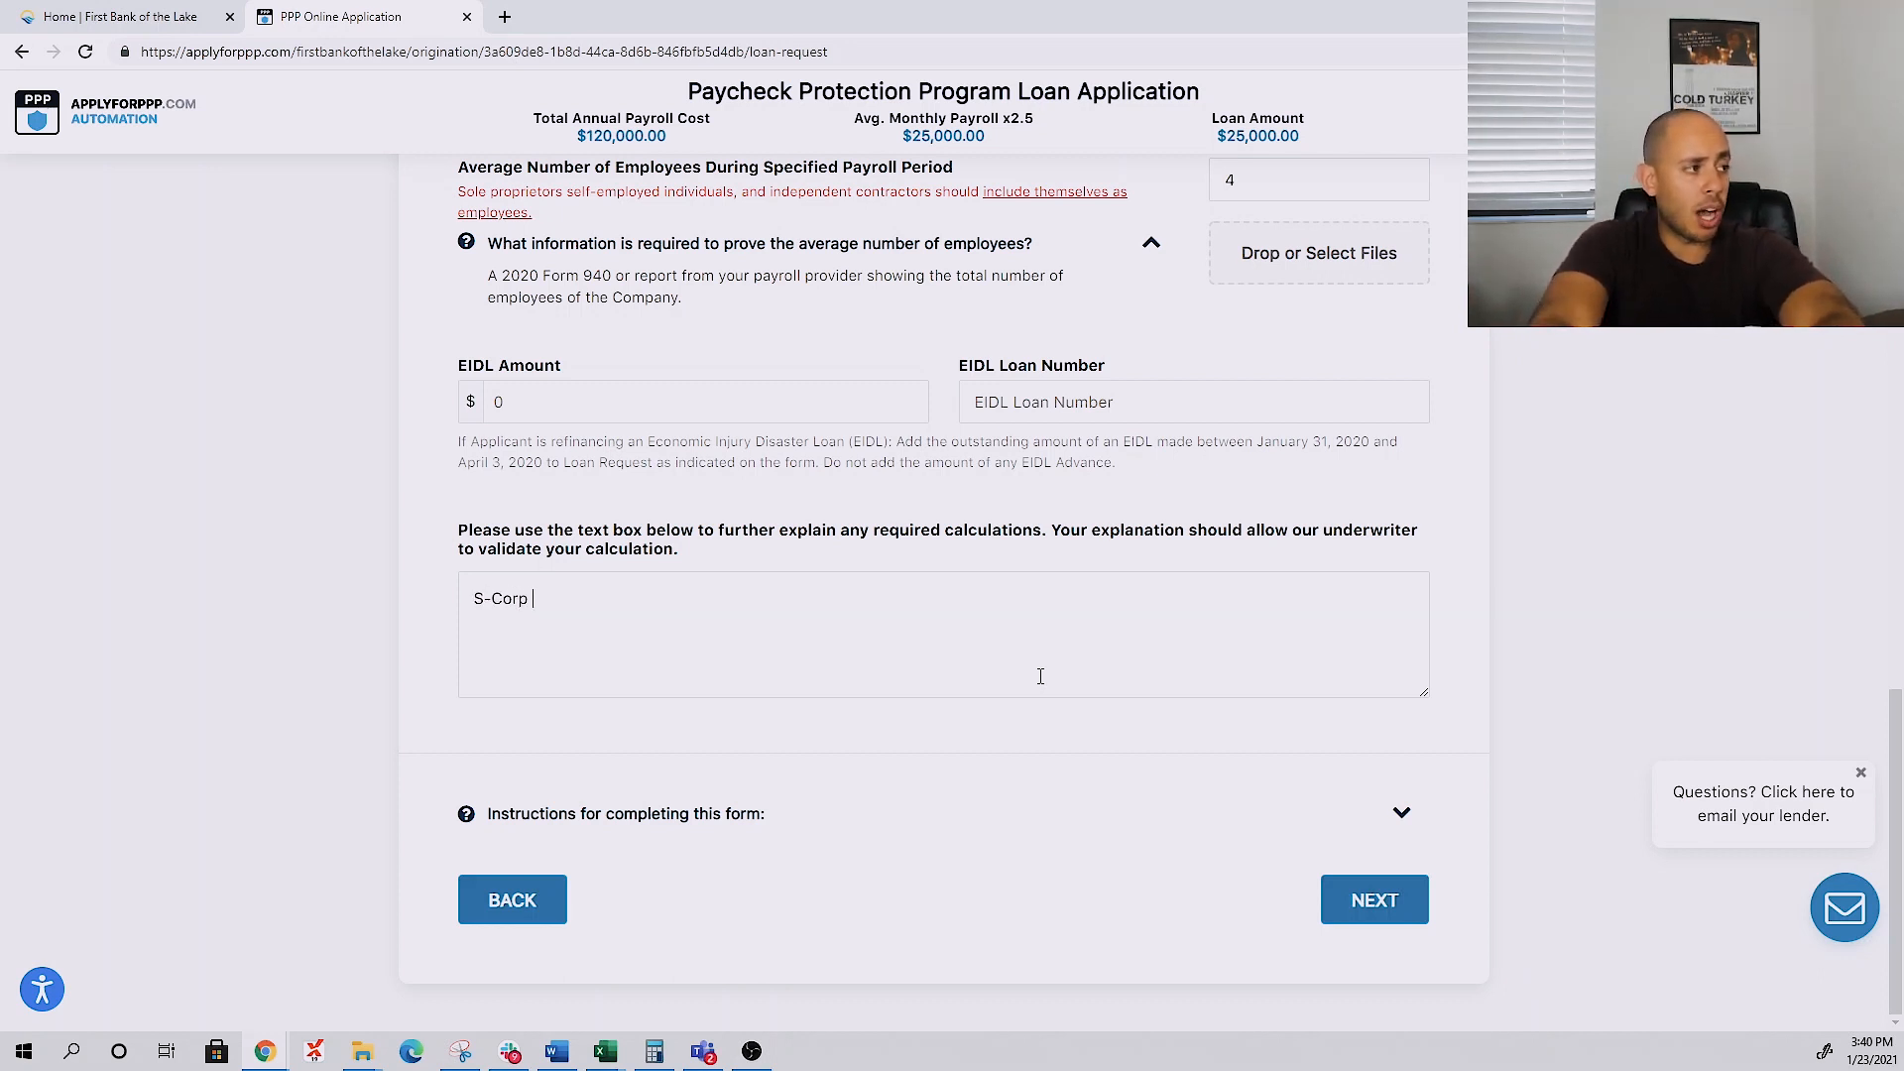
key(ctrl+a)
text(LLC entity ele)
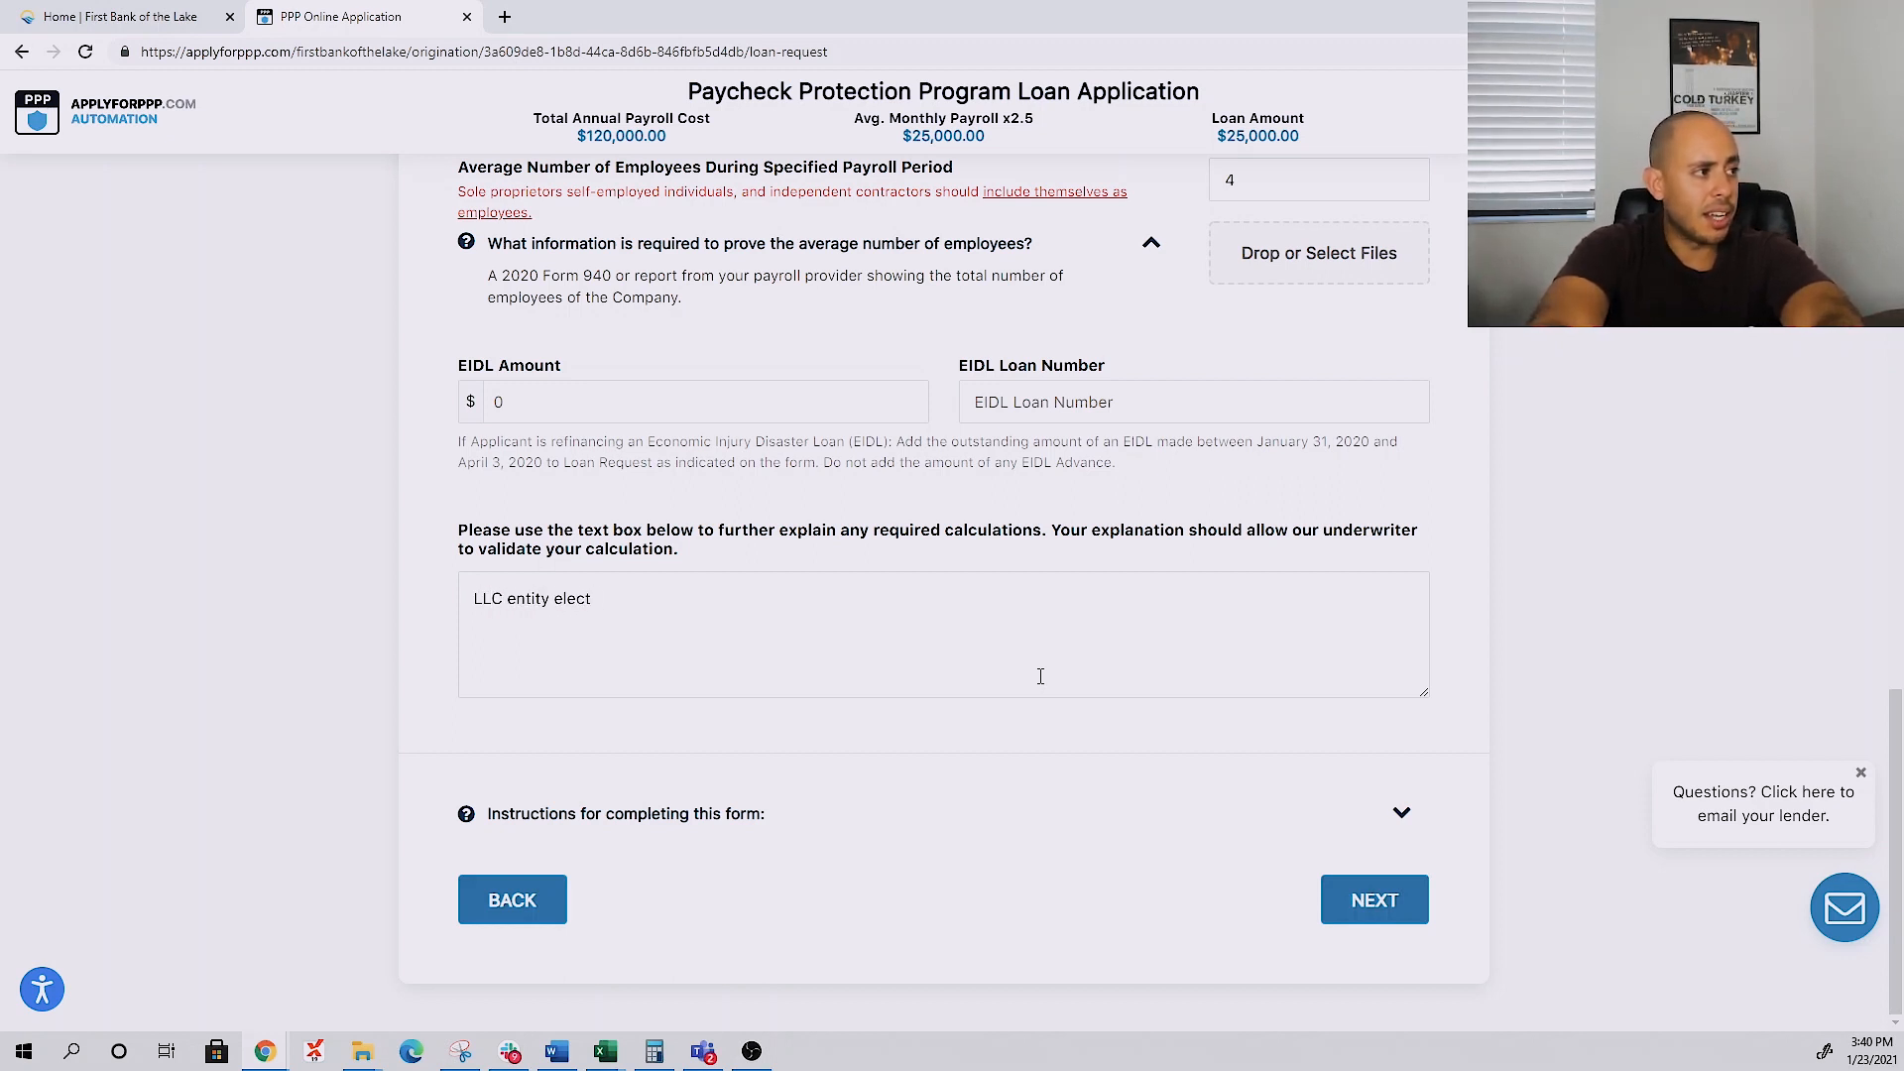
text(cted to have S-Co)
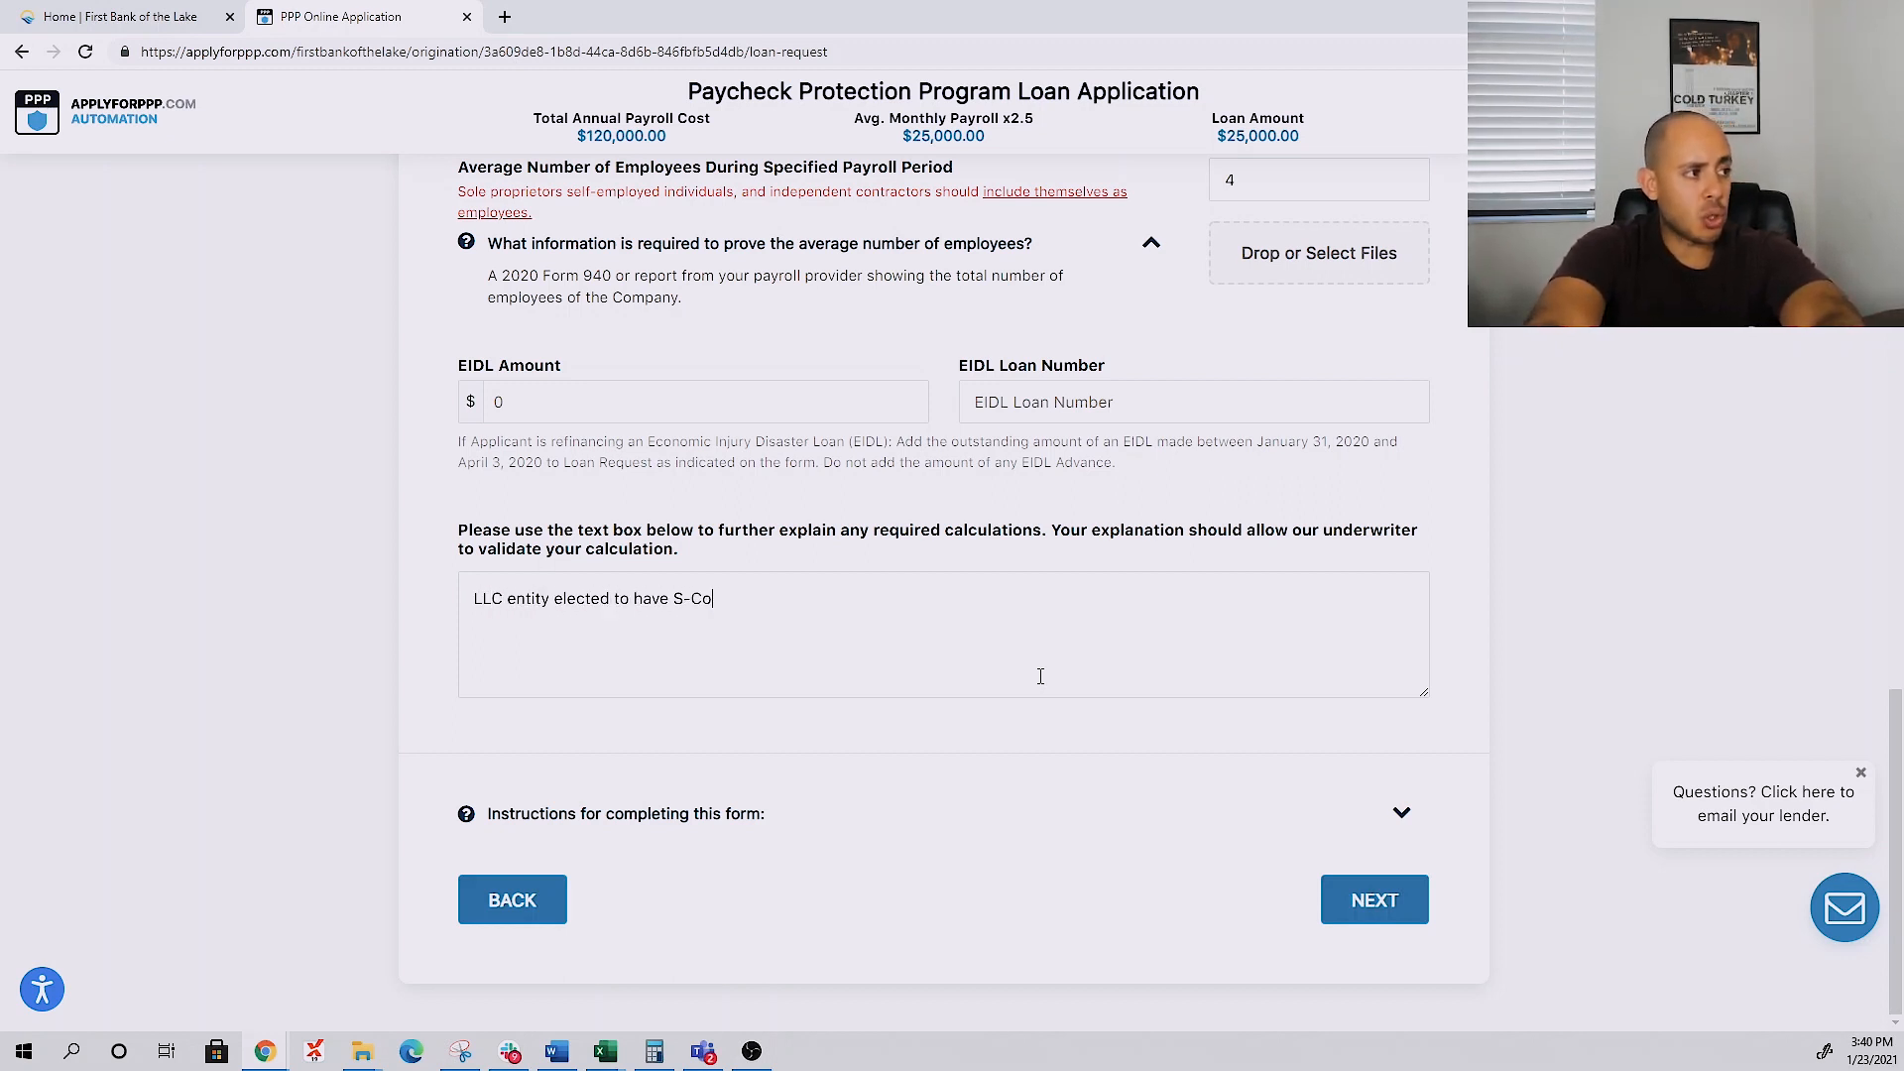
text(rp tax treate)
text(ent)
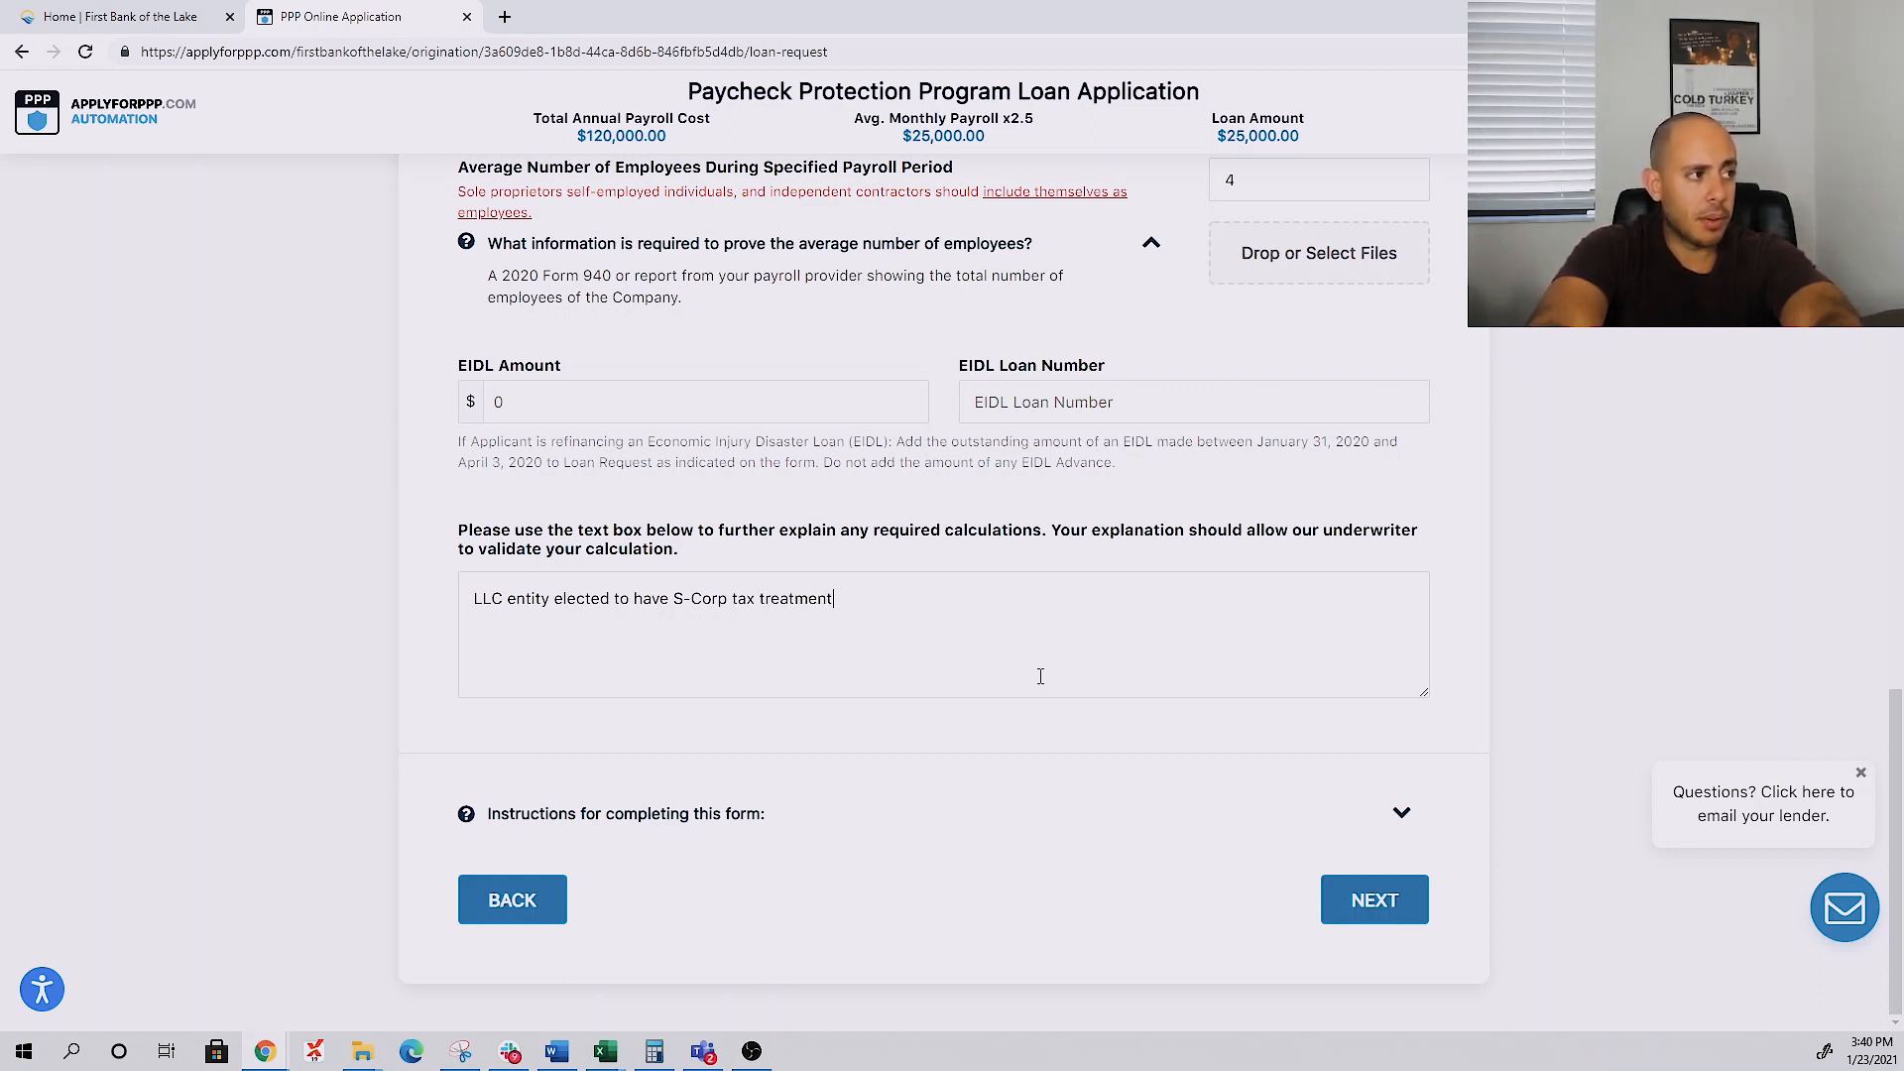
text(.)
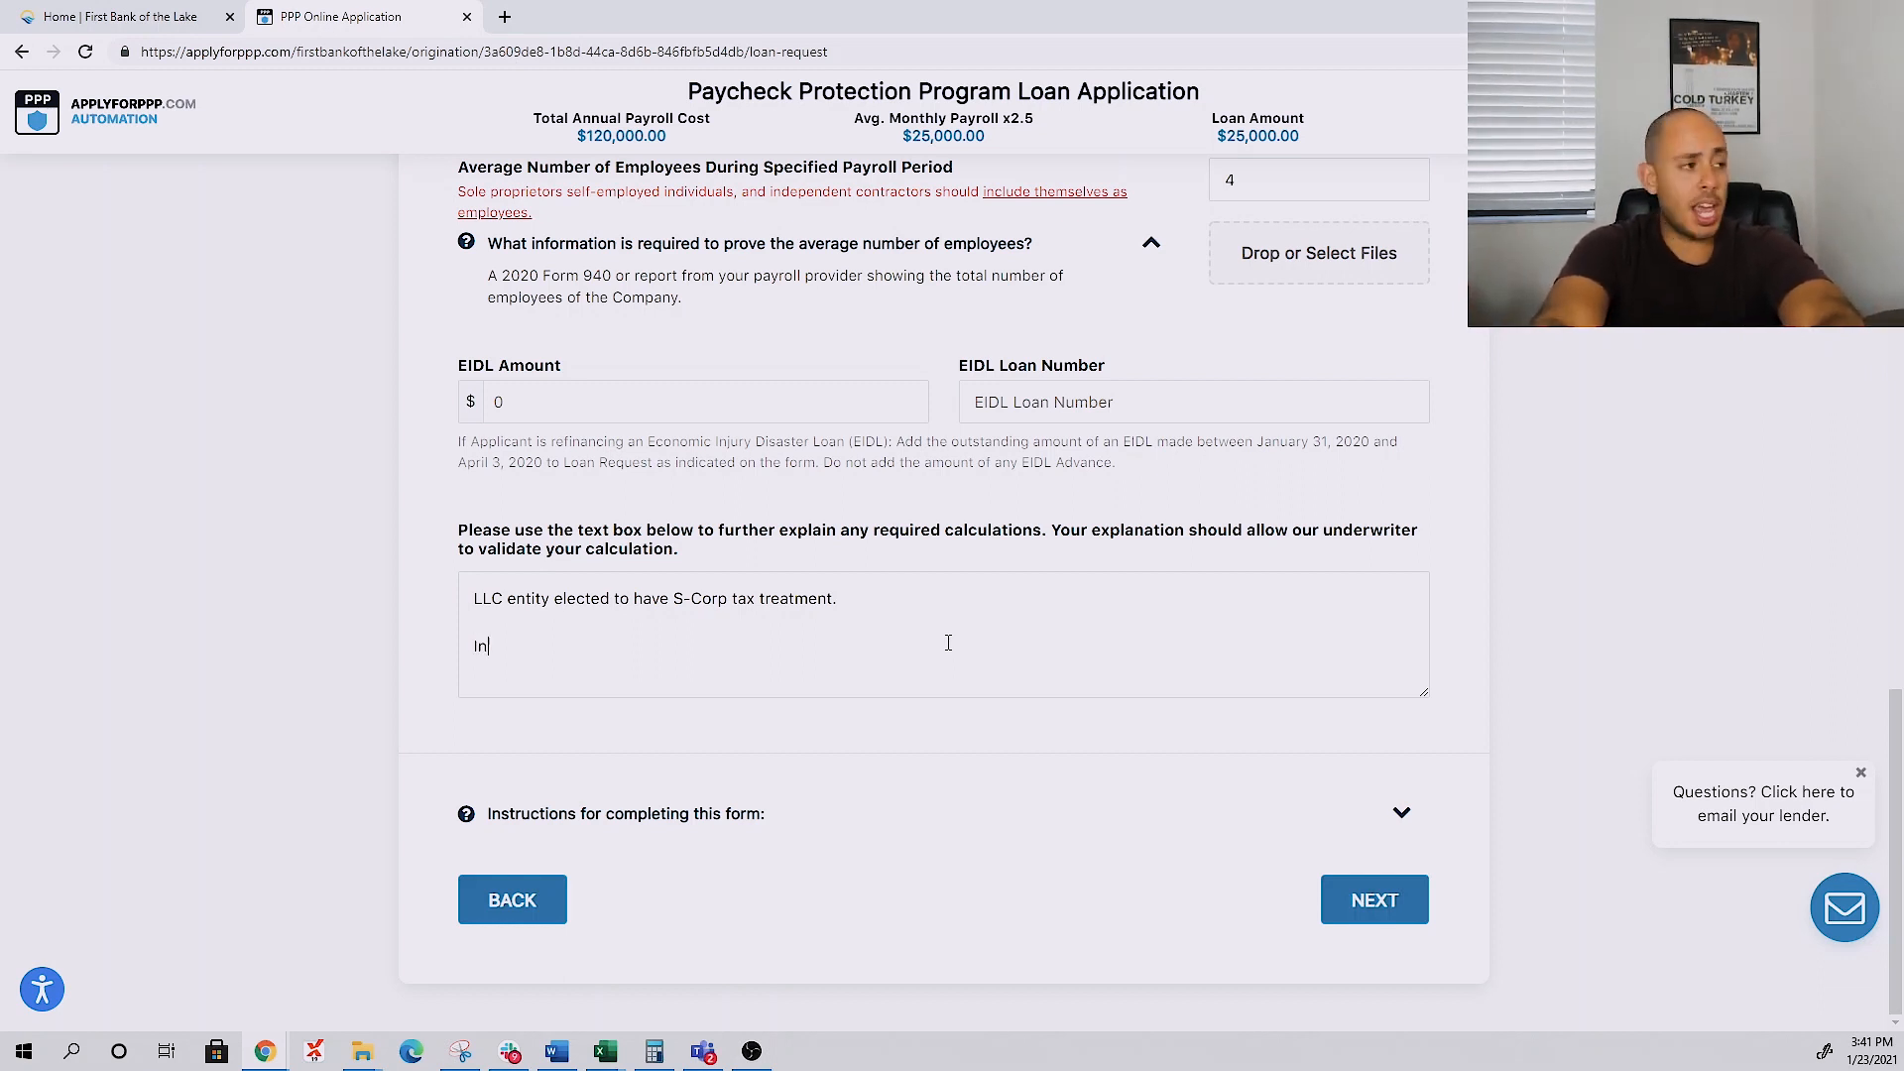
Add the paragraph "We did not apply for the first round of funding because we were either not aware of the program OR did not have sufficient payroll.".
text(he fir)
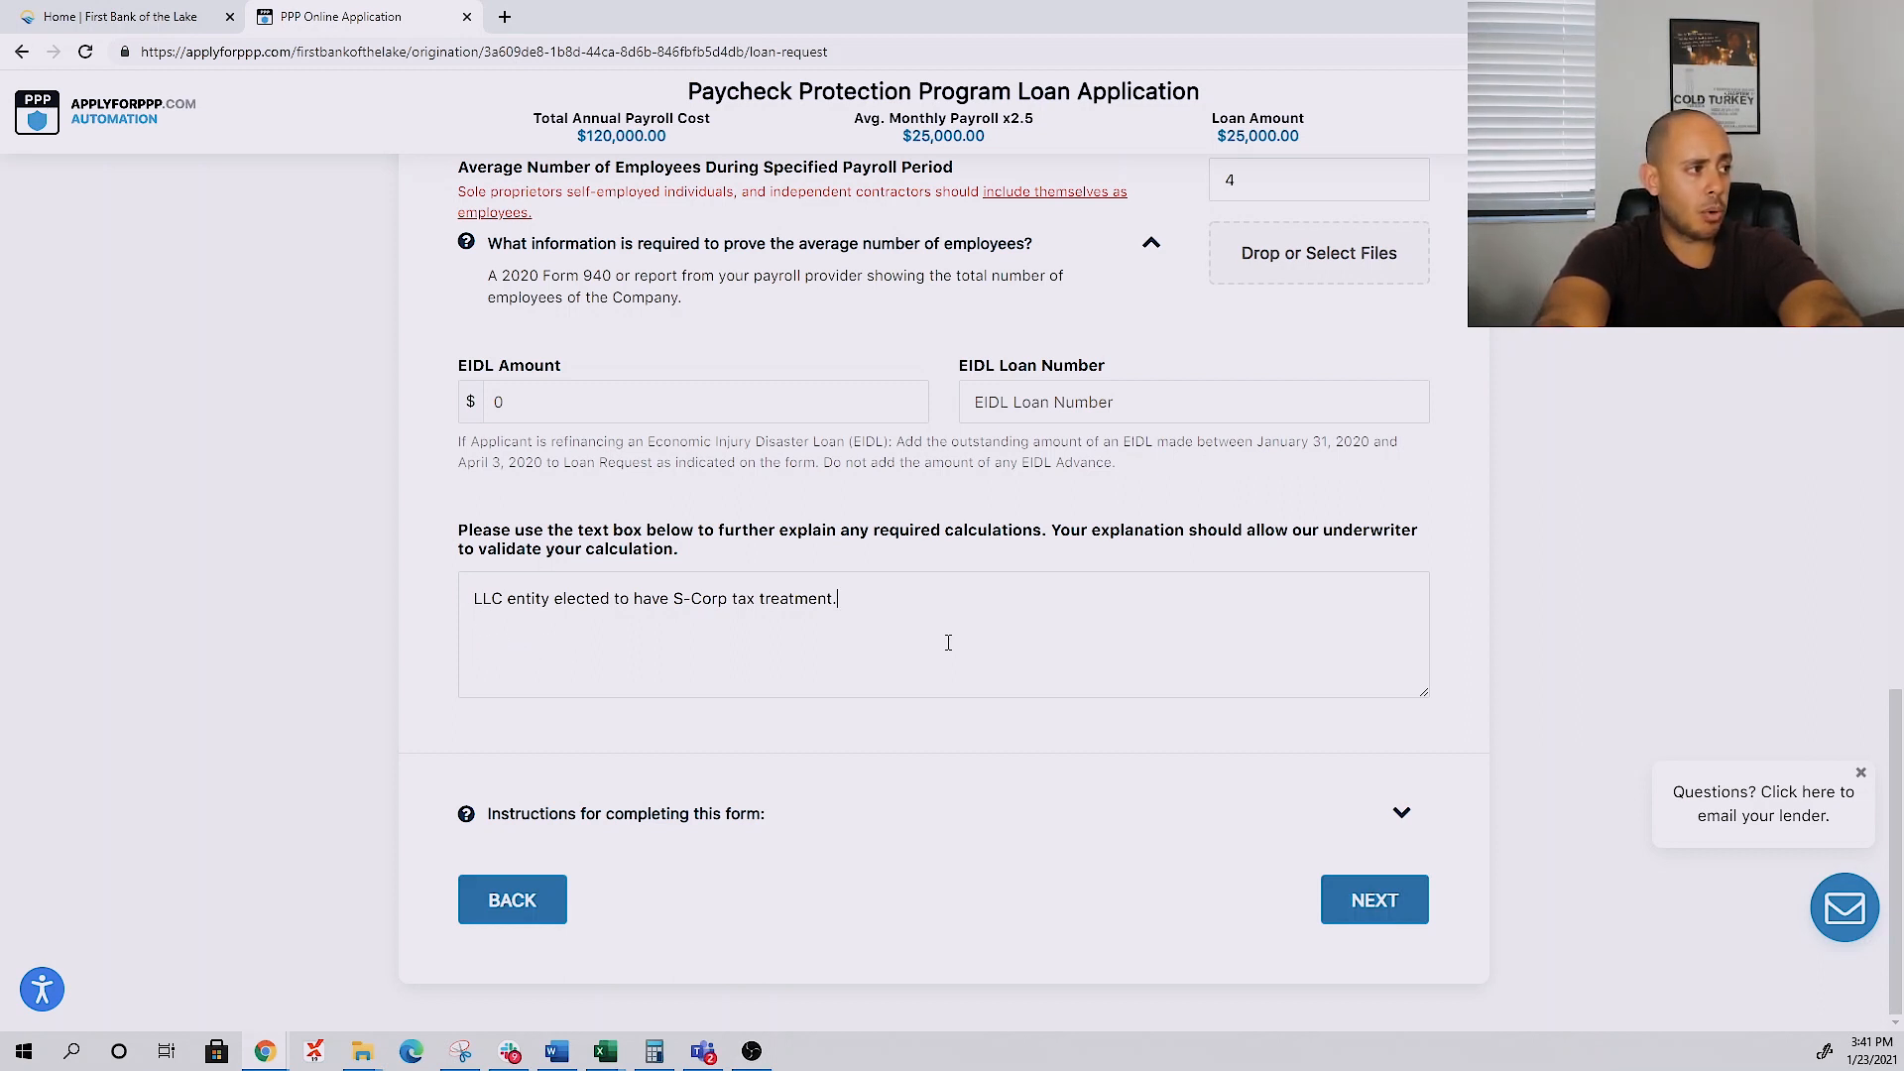
text(t apply for the first round of funding because we were either not aware of th)
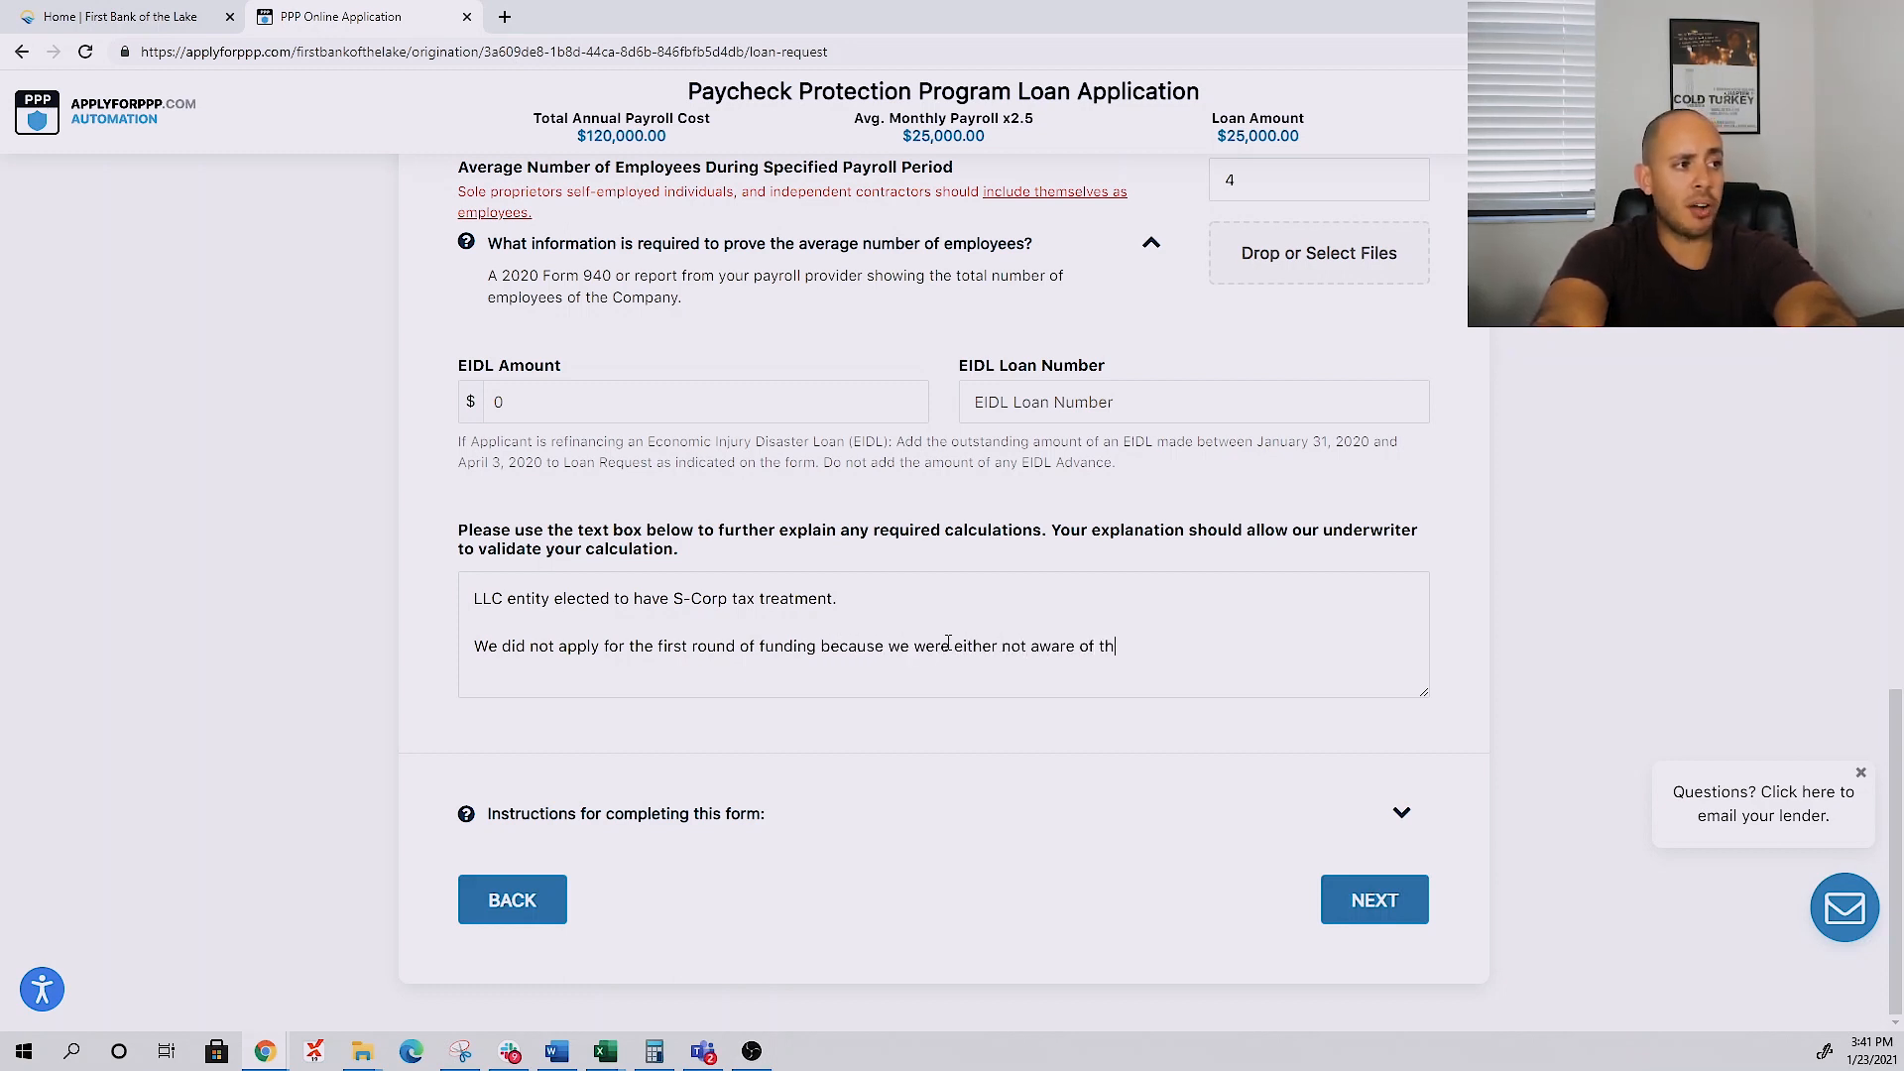
text(OR did not have suff)
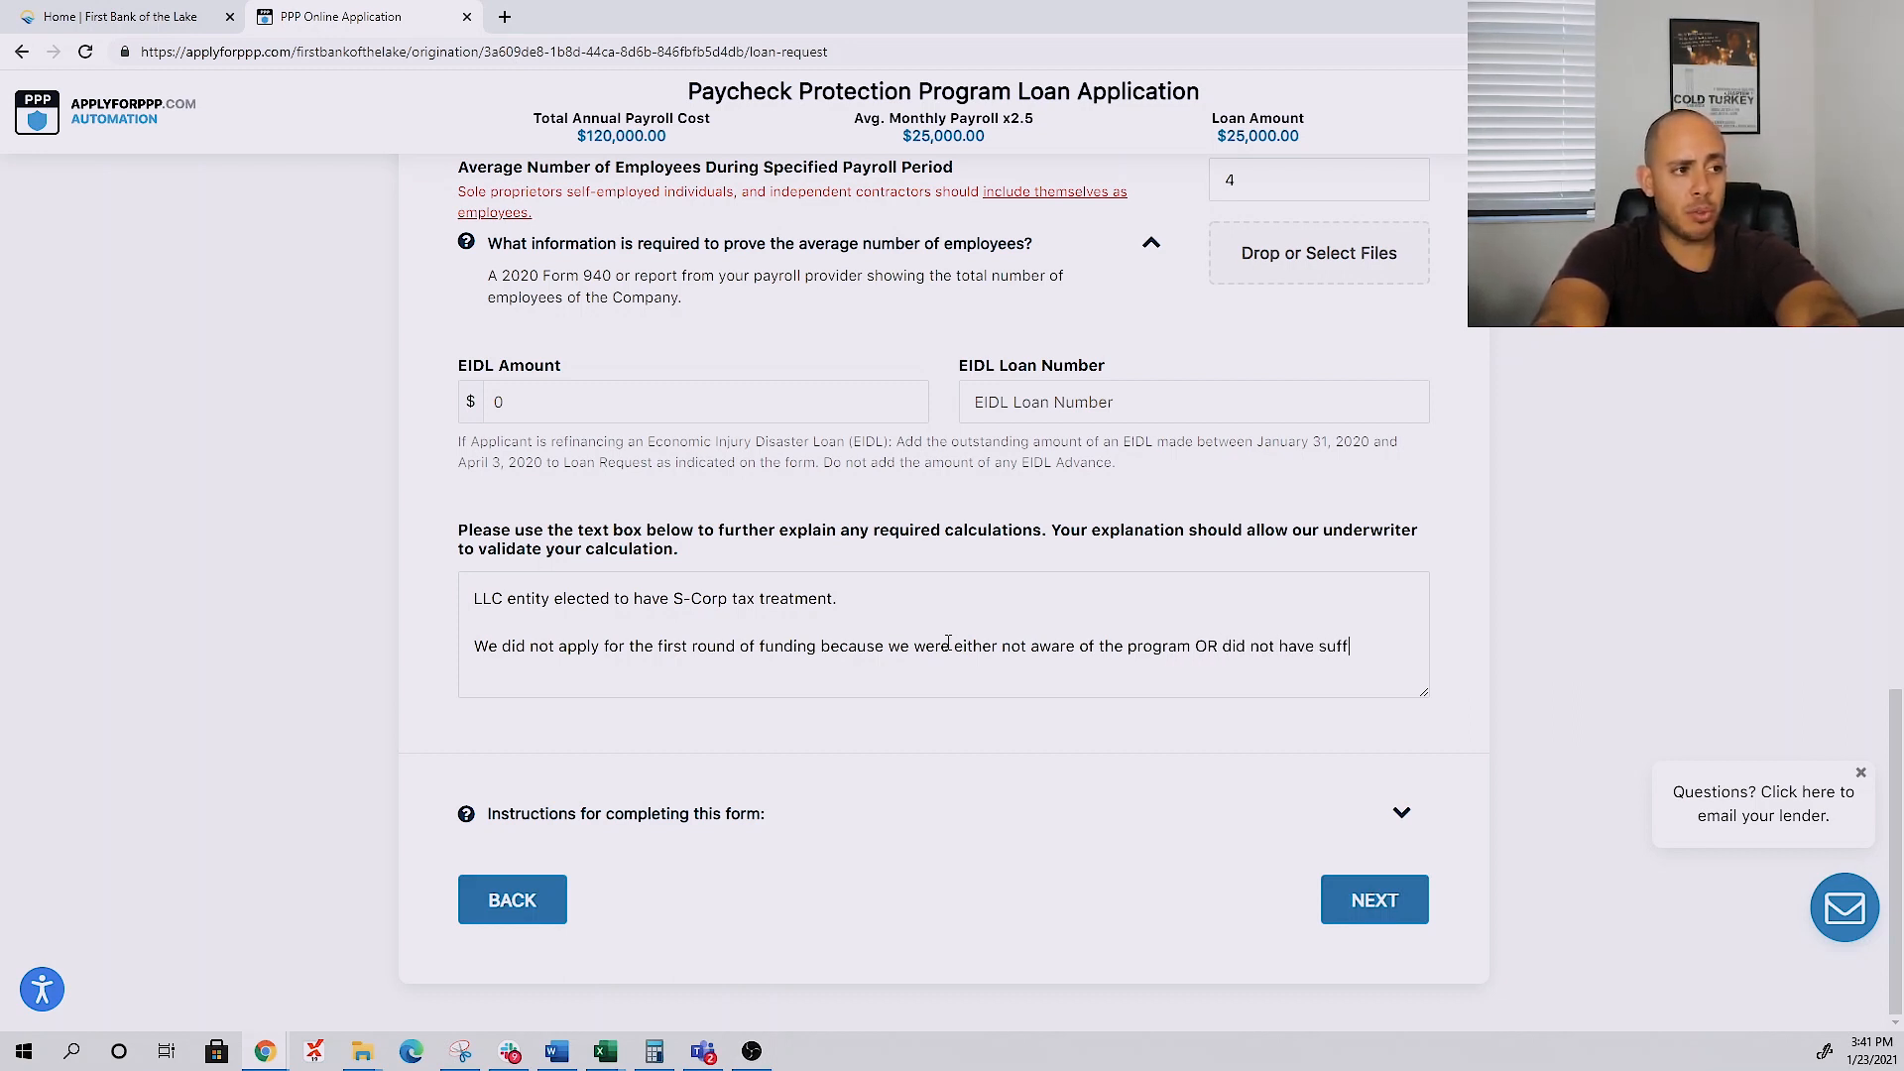
text(t payroll.)
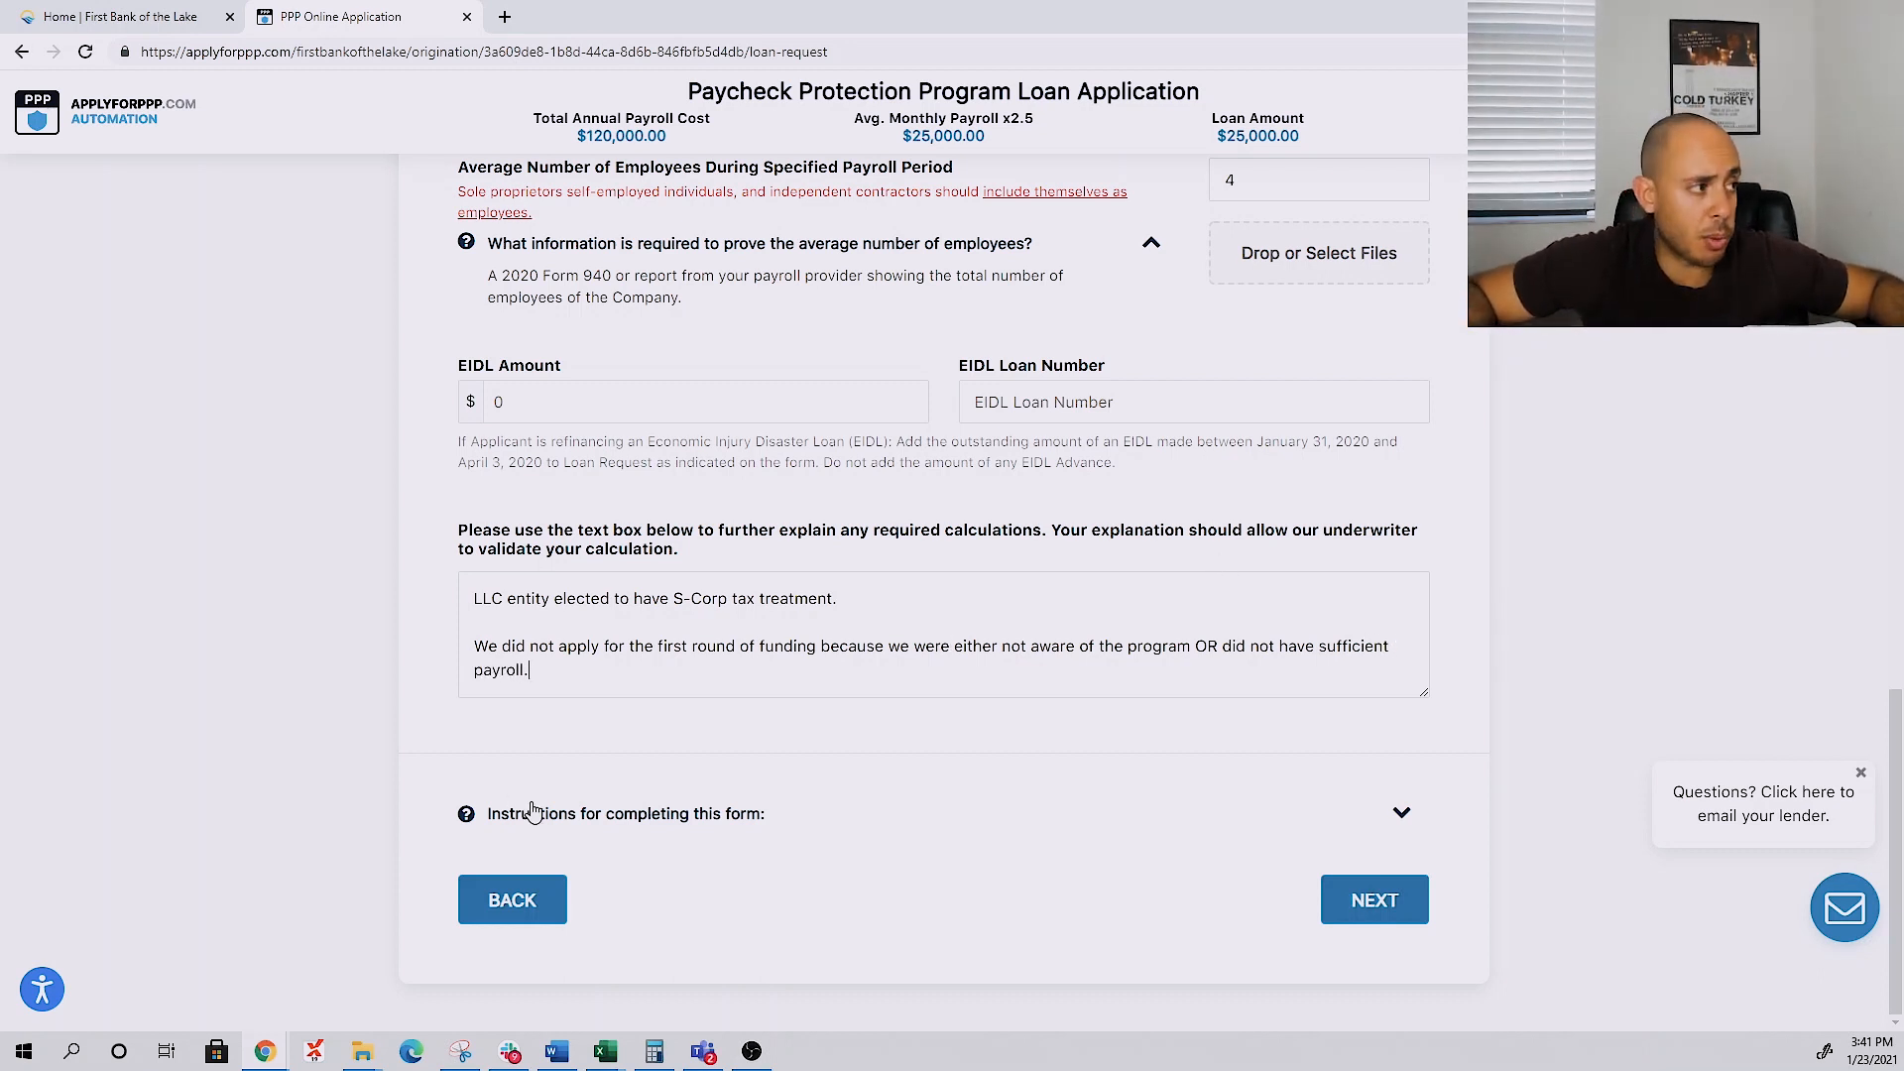
drag(551, 677, 459, 585)
click(607, 708)
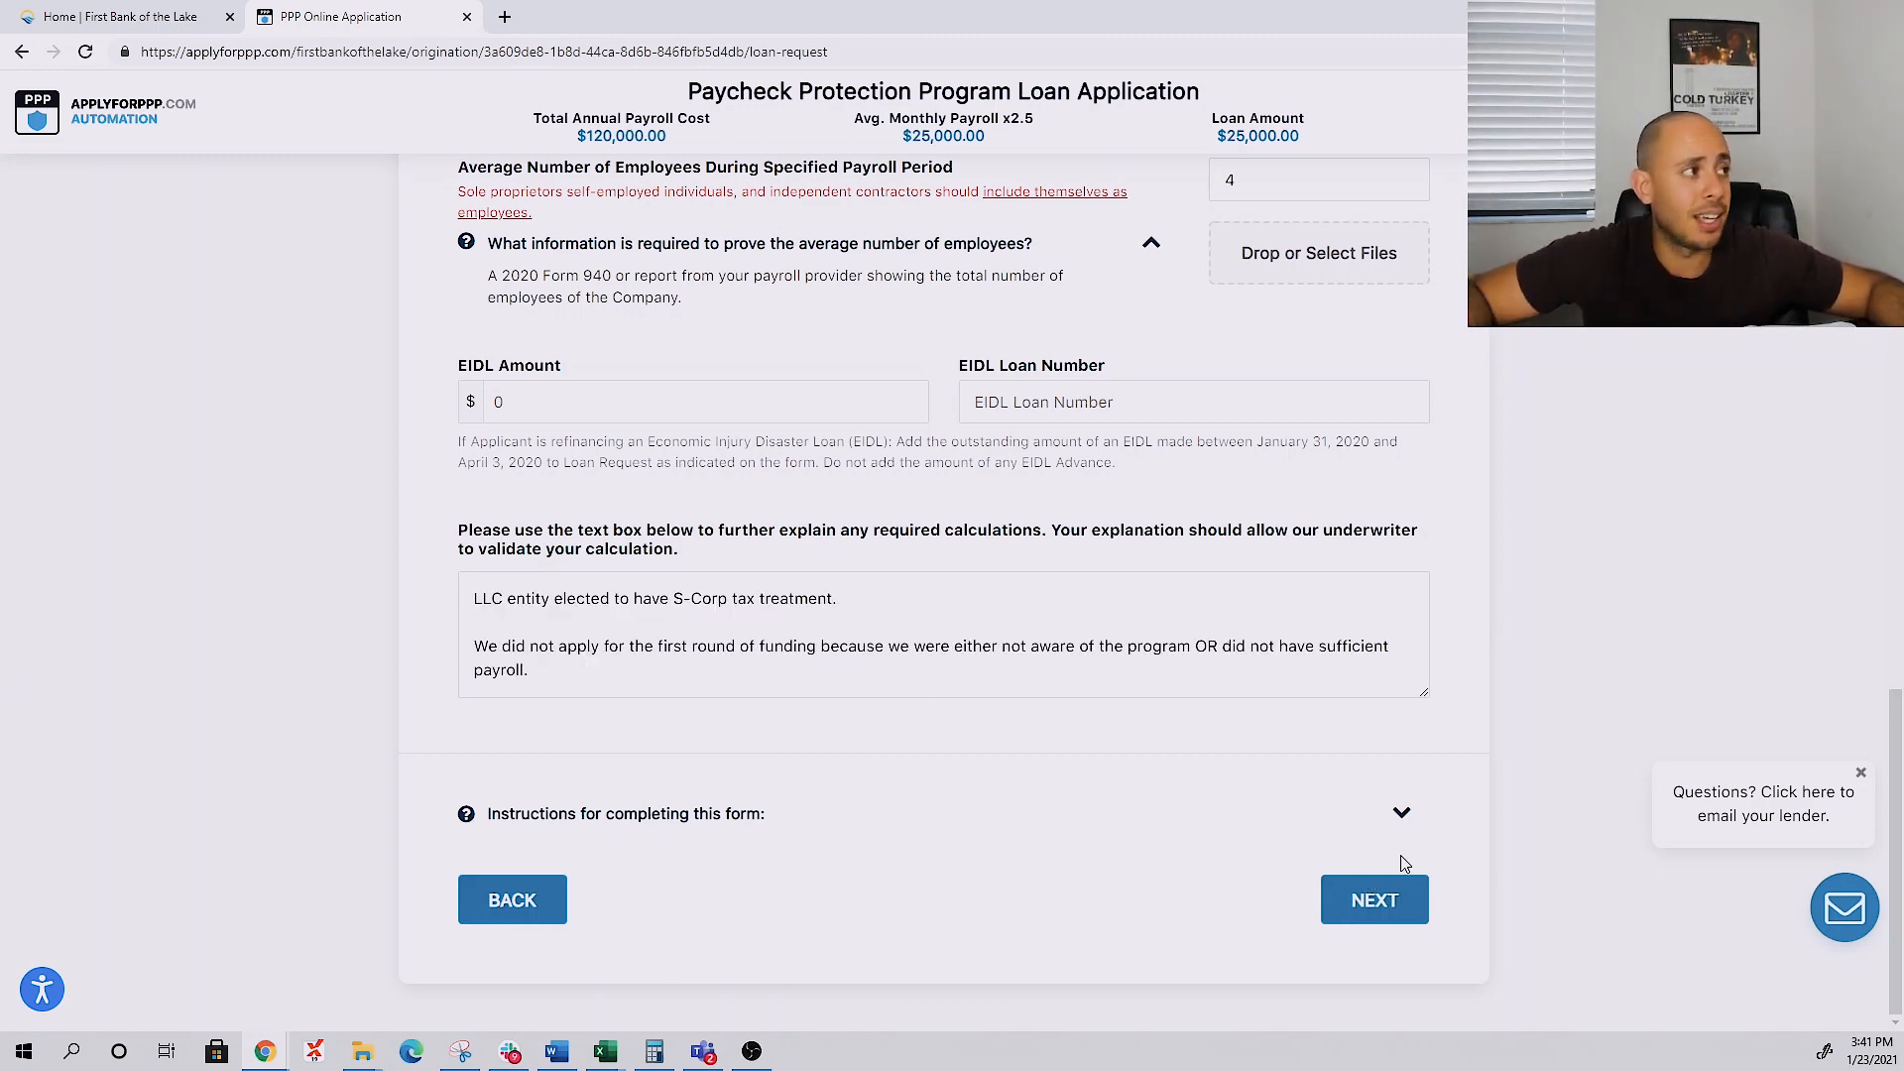
Finish the Loan Request section and continue to the Application Questions.
scroll(1401, 872, up, 2)
scroll(1233, 659, down, 2)
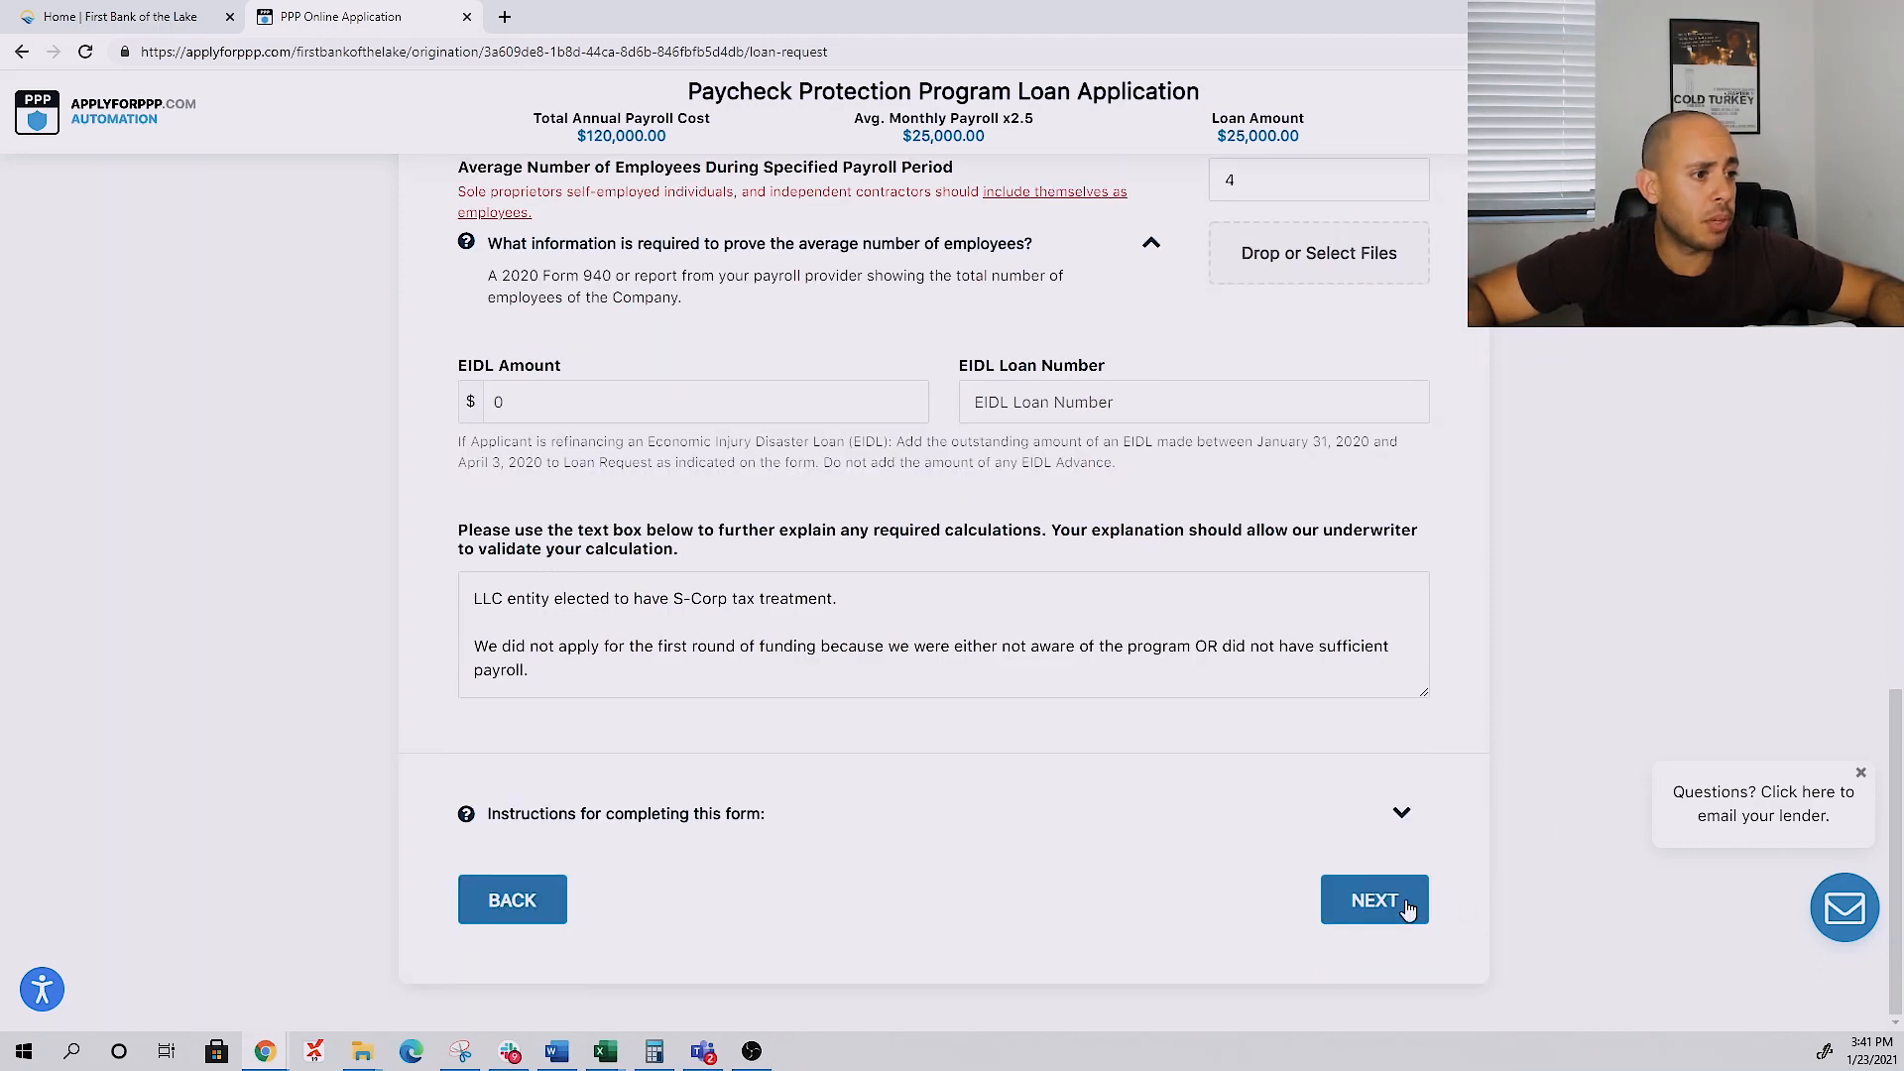
click(1394, 900)
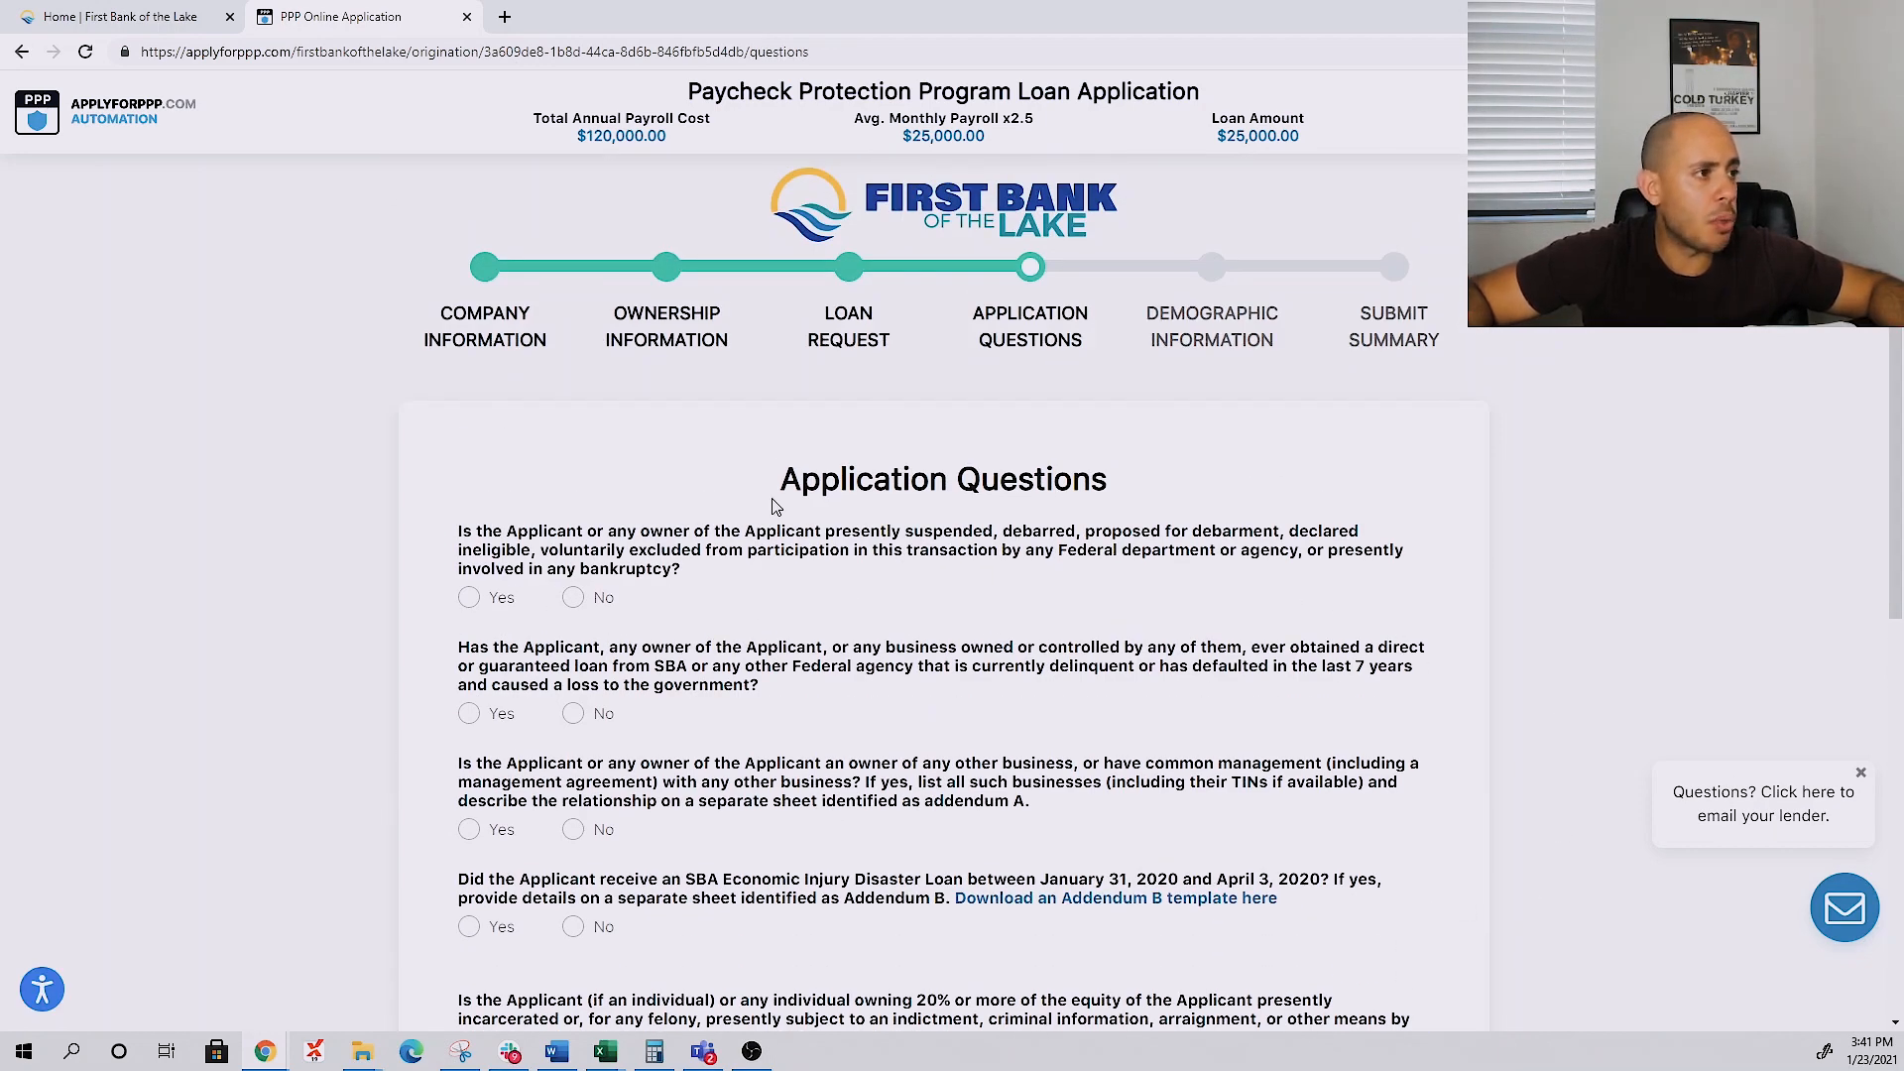
Read through the application questions, from suspension or bankruptcy down to the applicant size standards.
scroll(833, 560, down, 1)
scroll(833, 560, down, 6)
scroll(927, 637, up, 2)
scroll(930, 637, up, 5)
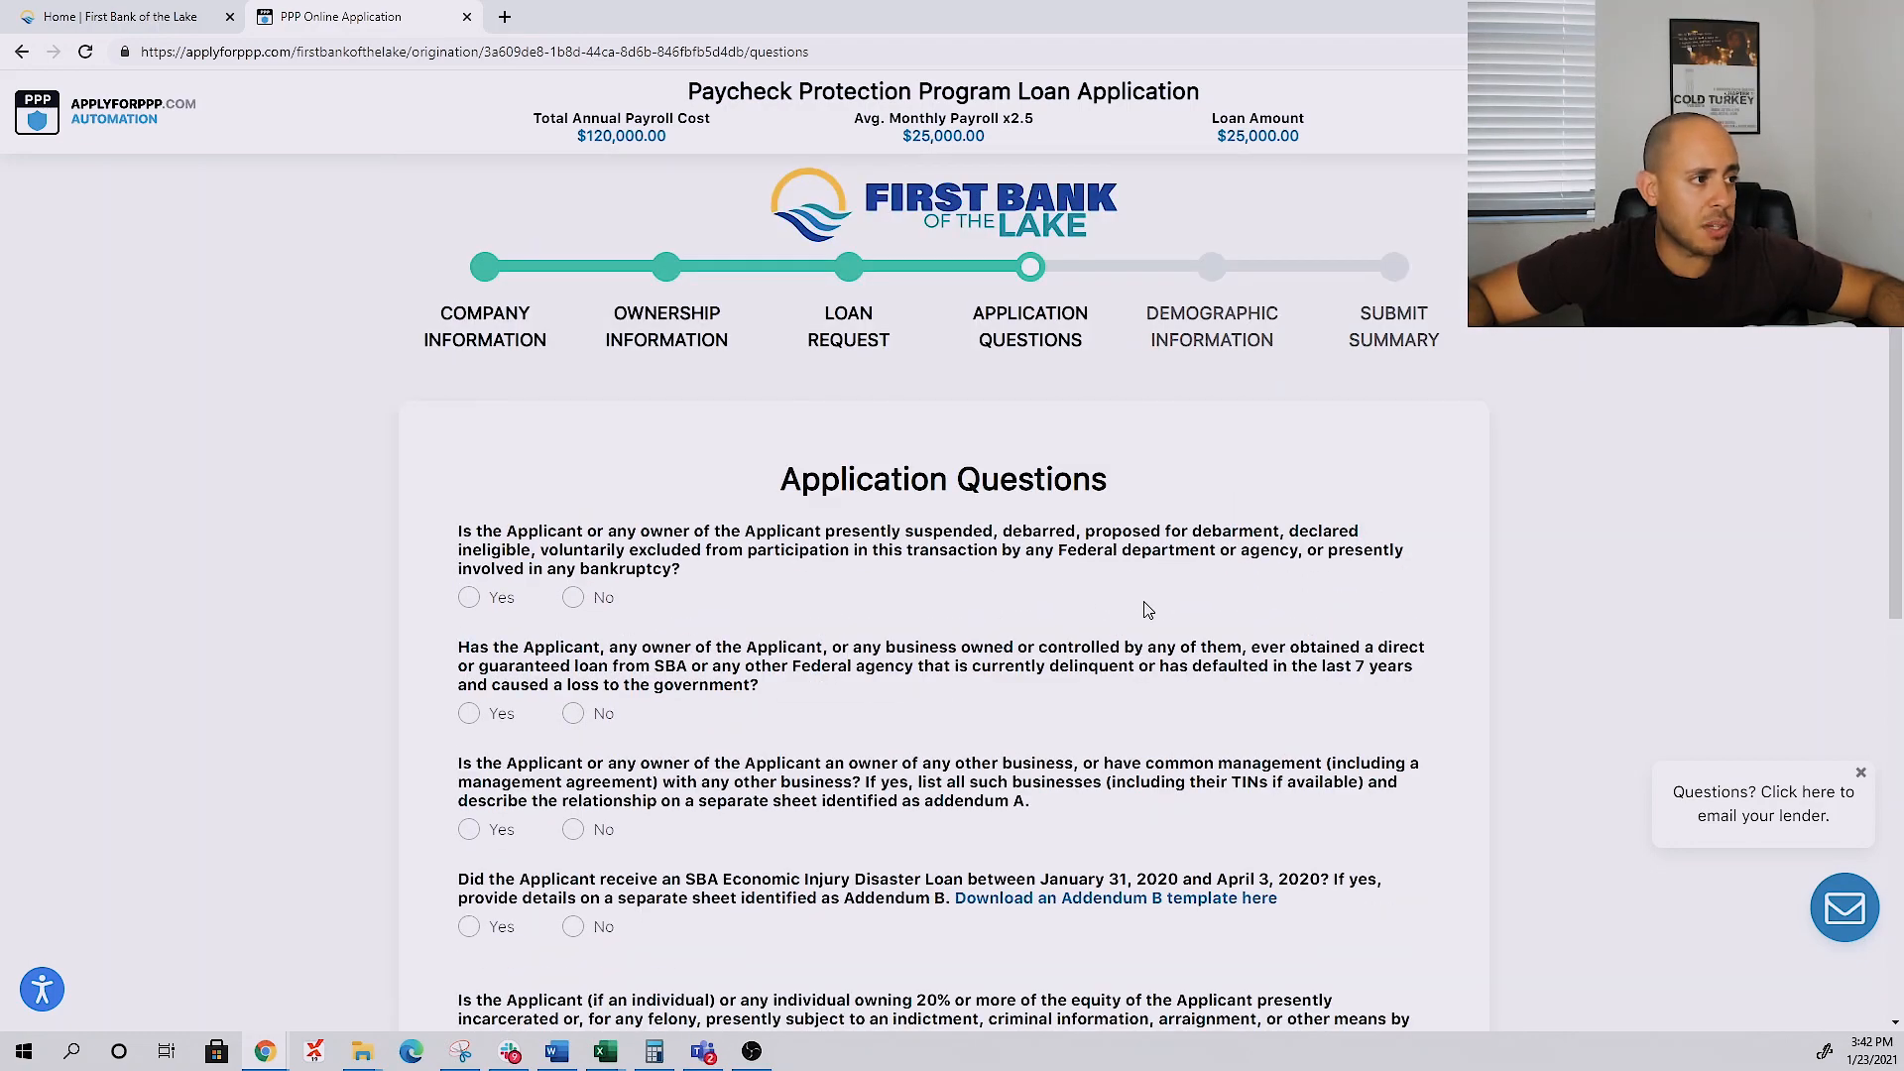
scroll(1196, 586, down, 3)
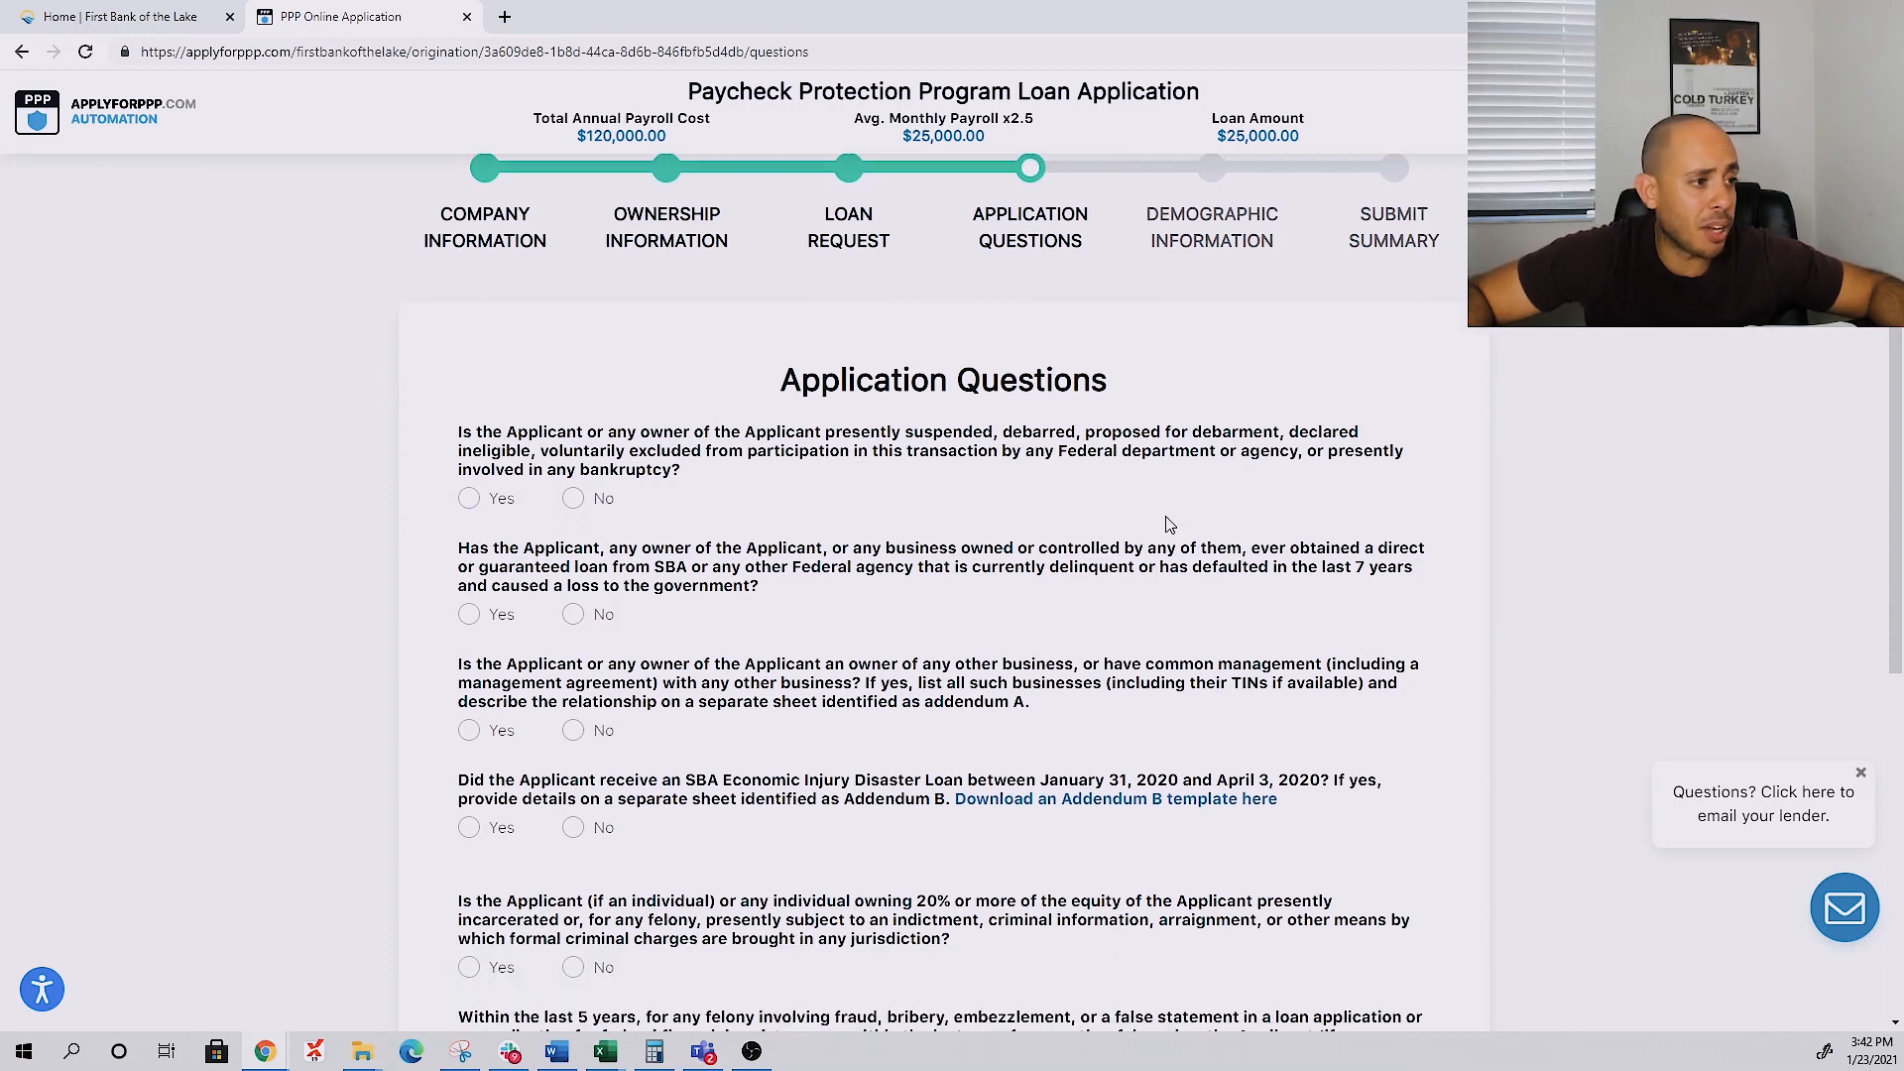
scroll(1220, 704, down, 1)
scroll(1300, 659, down, 1)
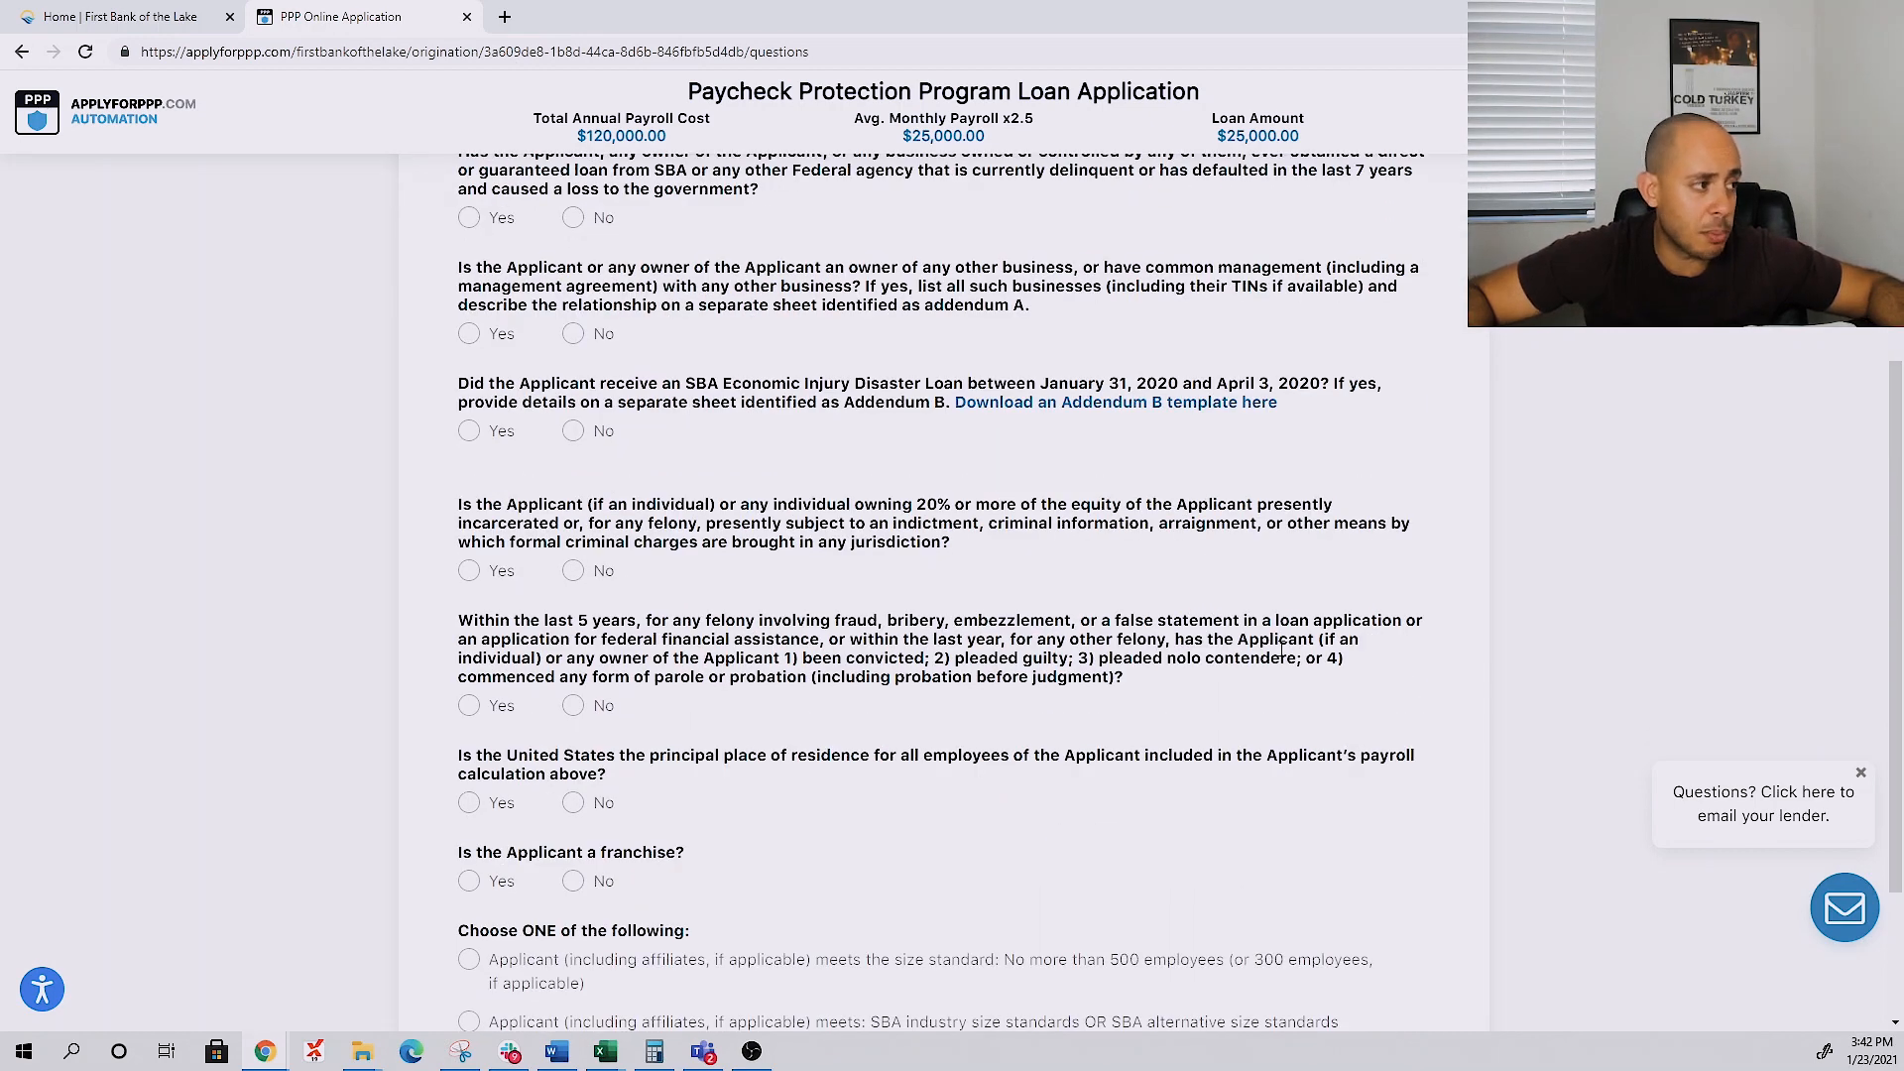
scroll(1263, 640, down, 1)
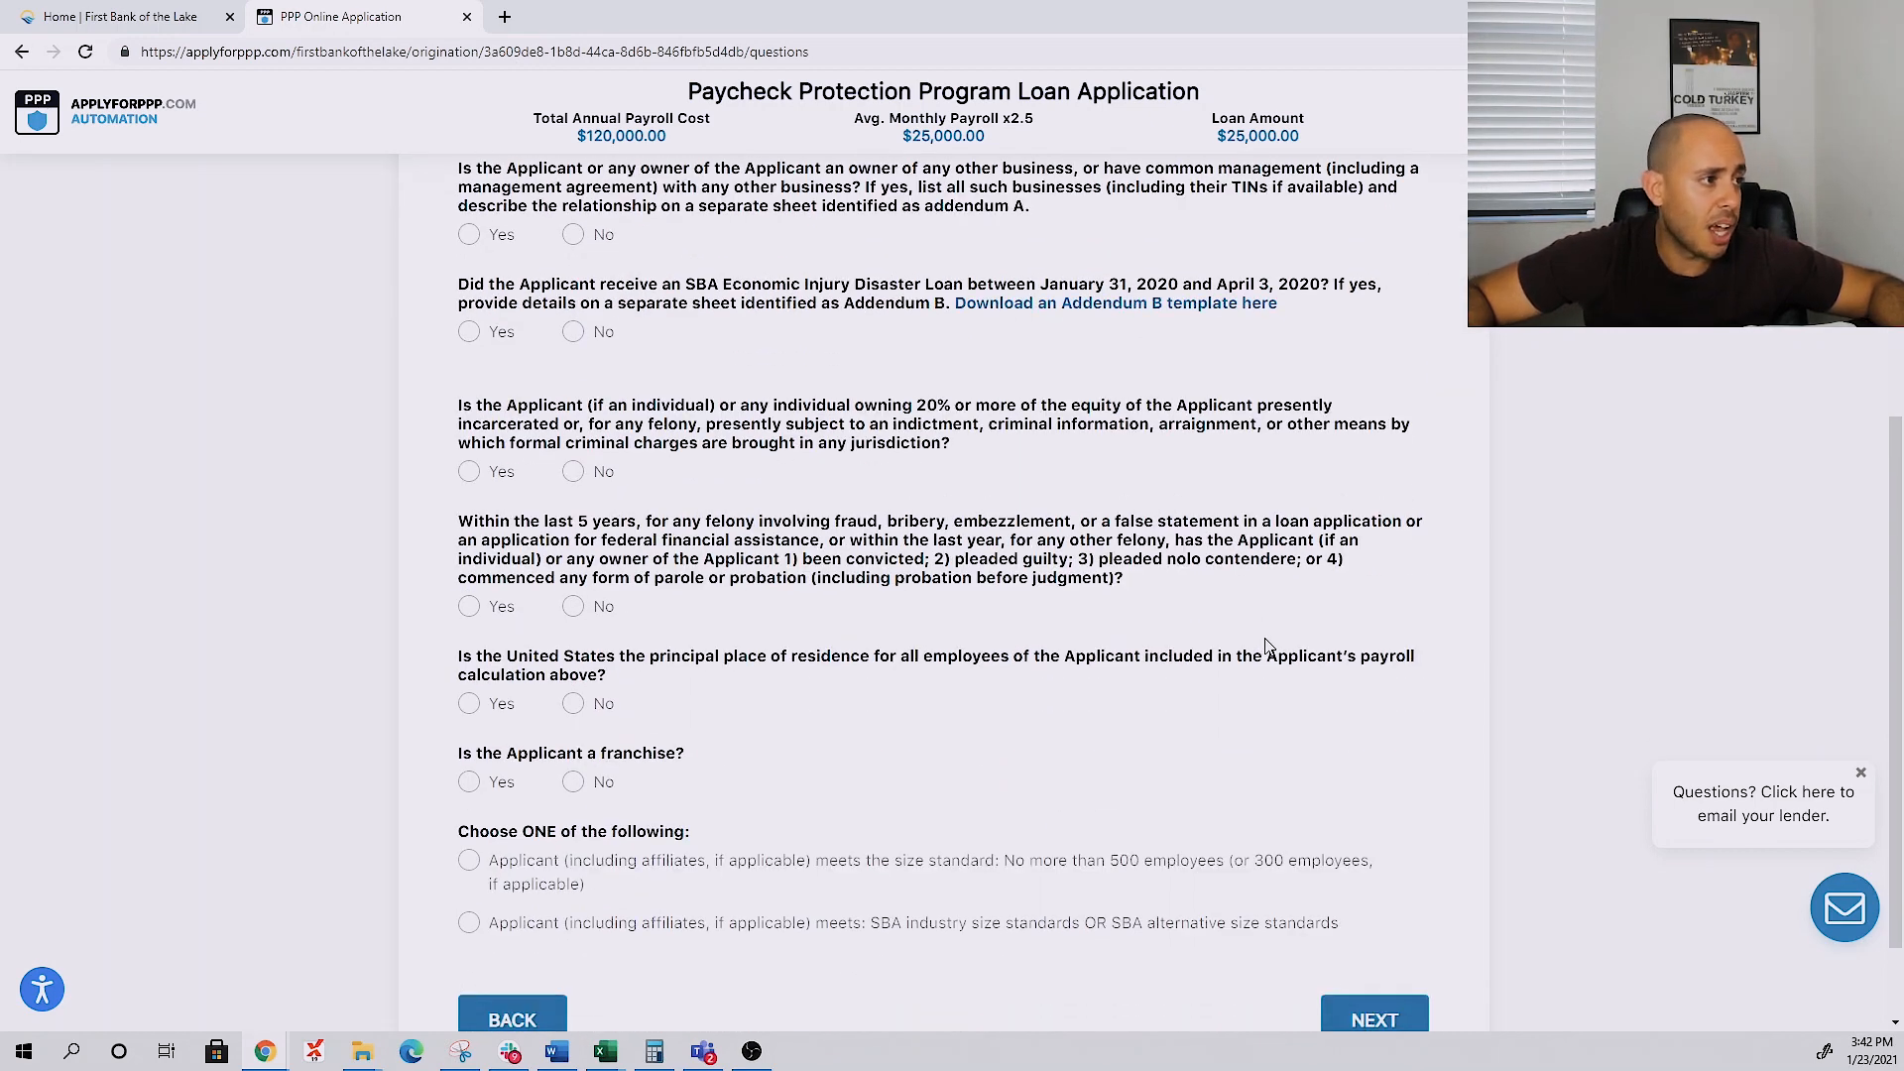
Answer Yes to the United States being the principal place of residence for all employees in the payroll calculation.
drag(458, 665, 624, 686)
click(505, 671)
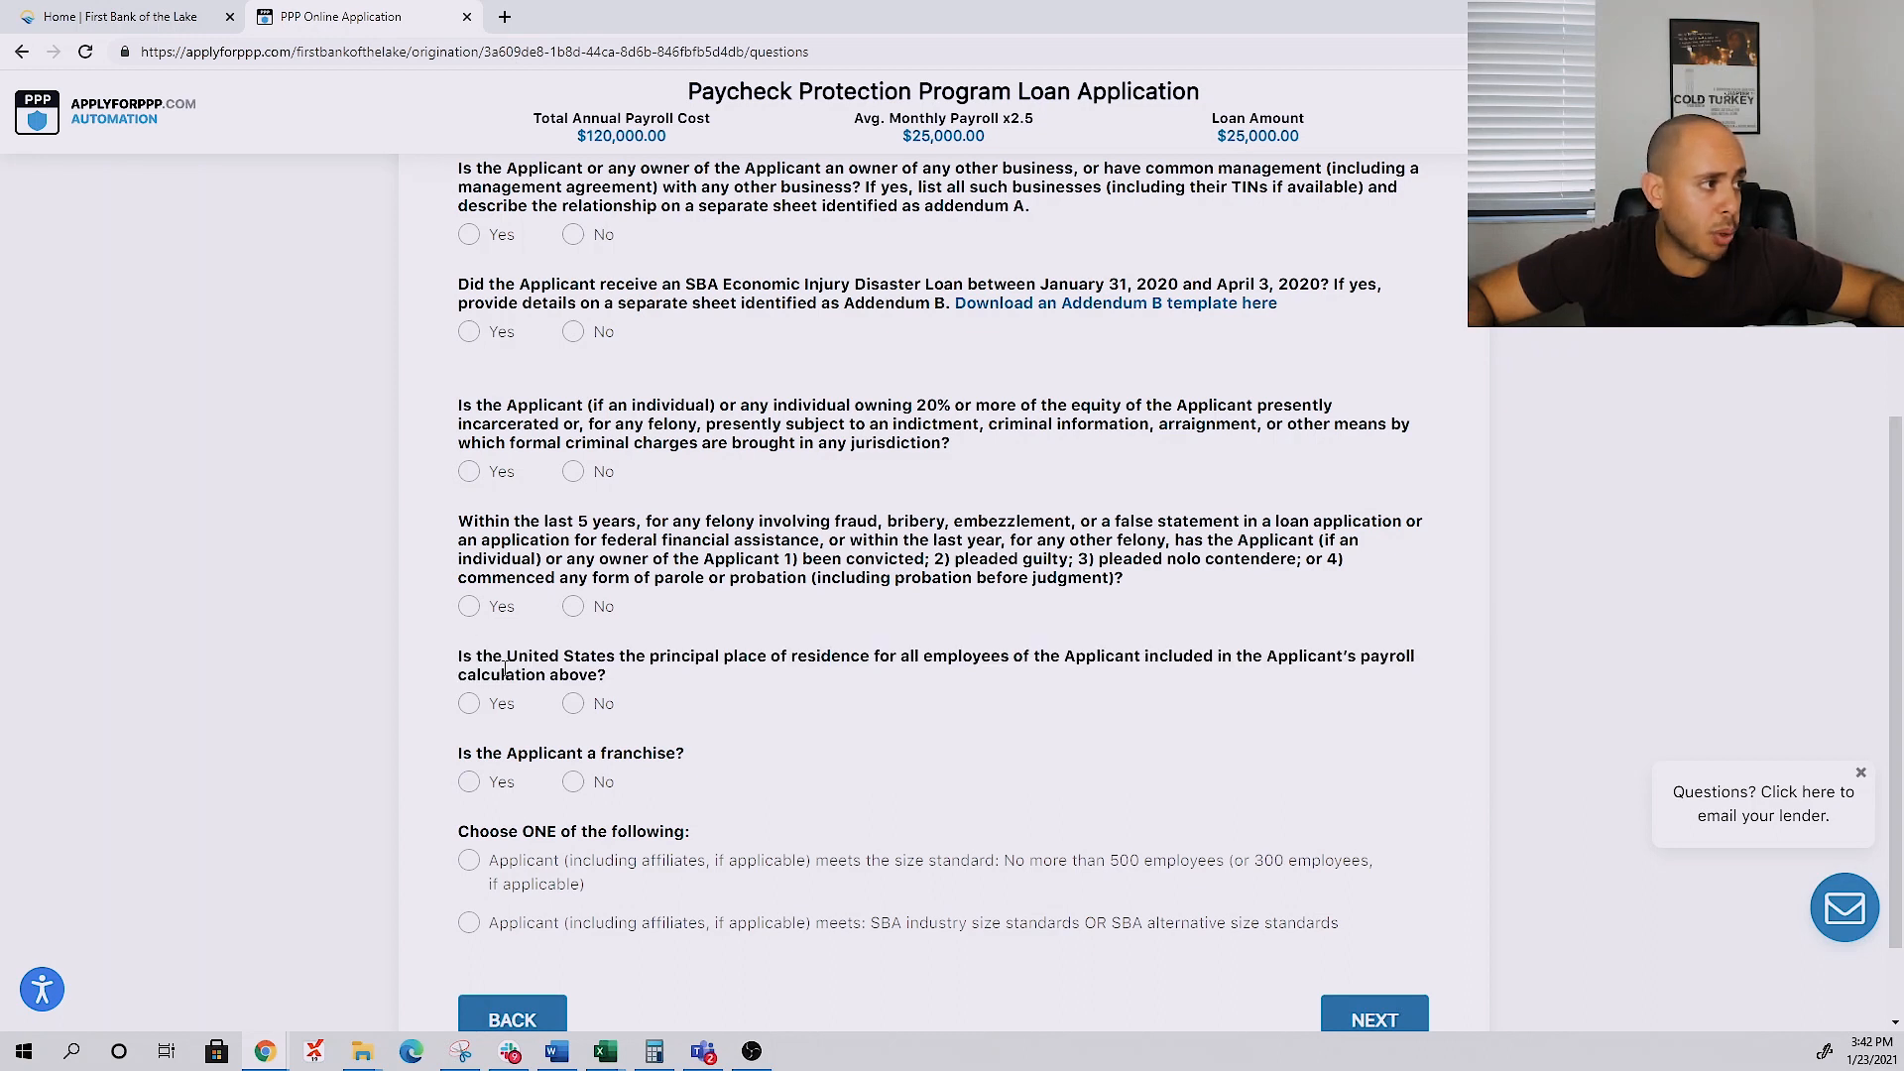
drag(488, 654, 681, 694)
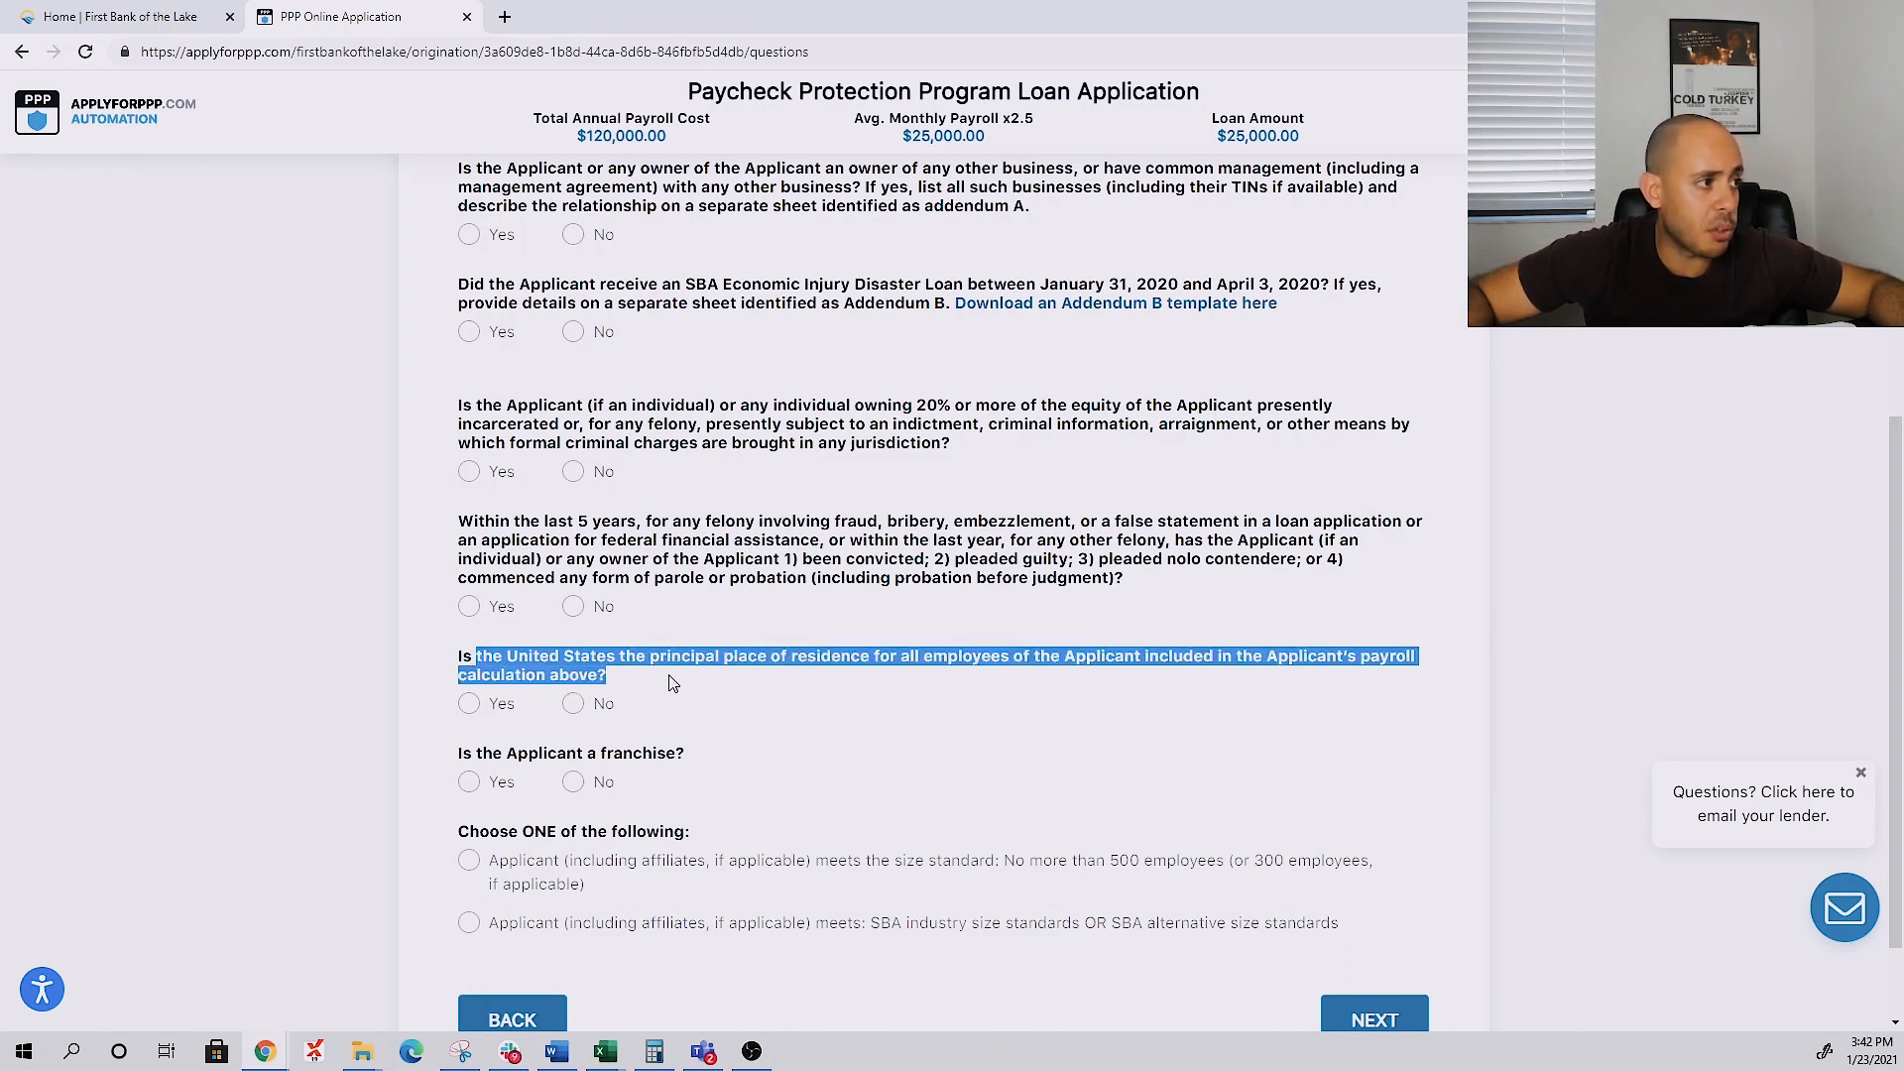
click(502, 725)
click(877, 719)
scroll(1057, 772, down, 1)
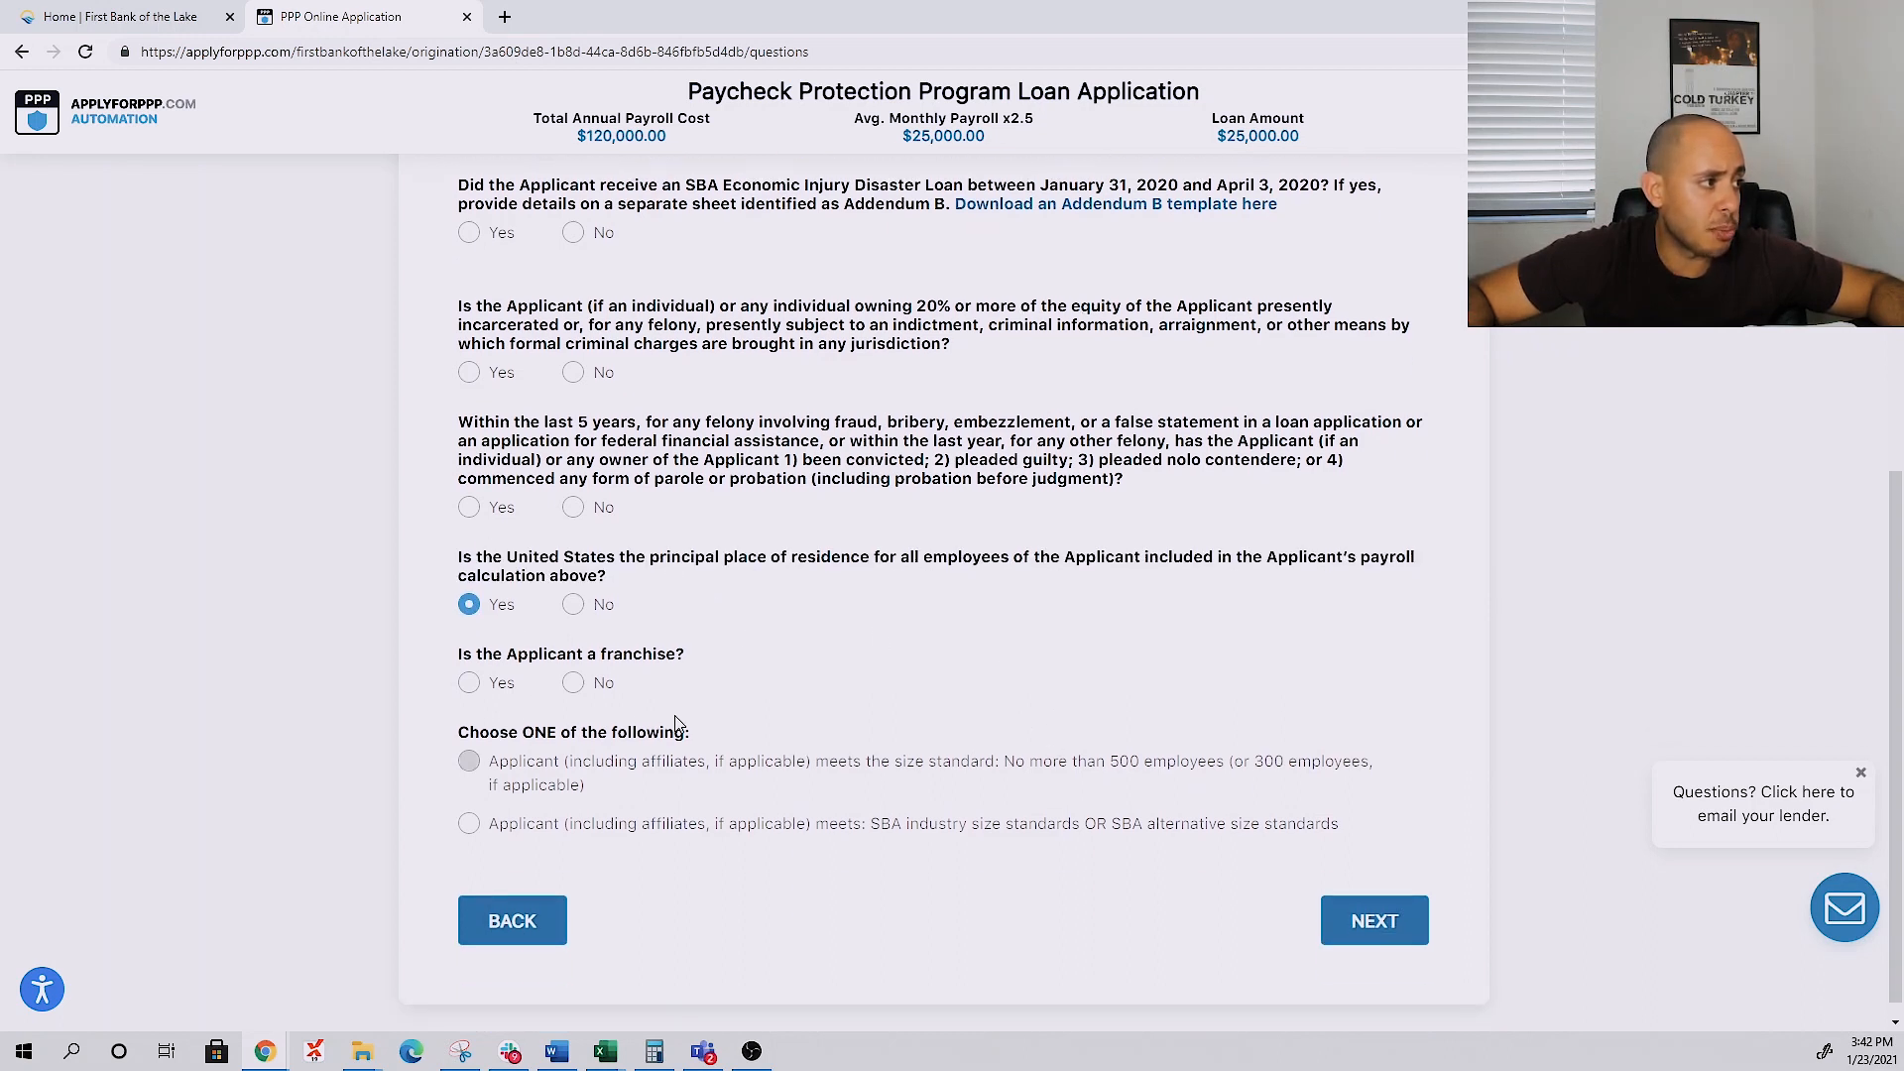
Answer No to being a franchise and choose the size standard of no more than 500 employees (or 300 employees, if applicable).
click(573, 683)
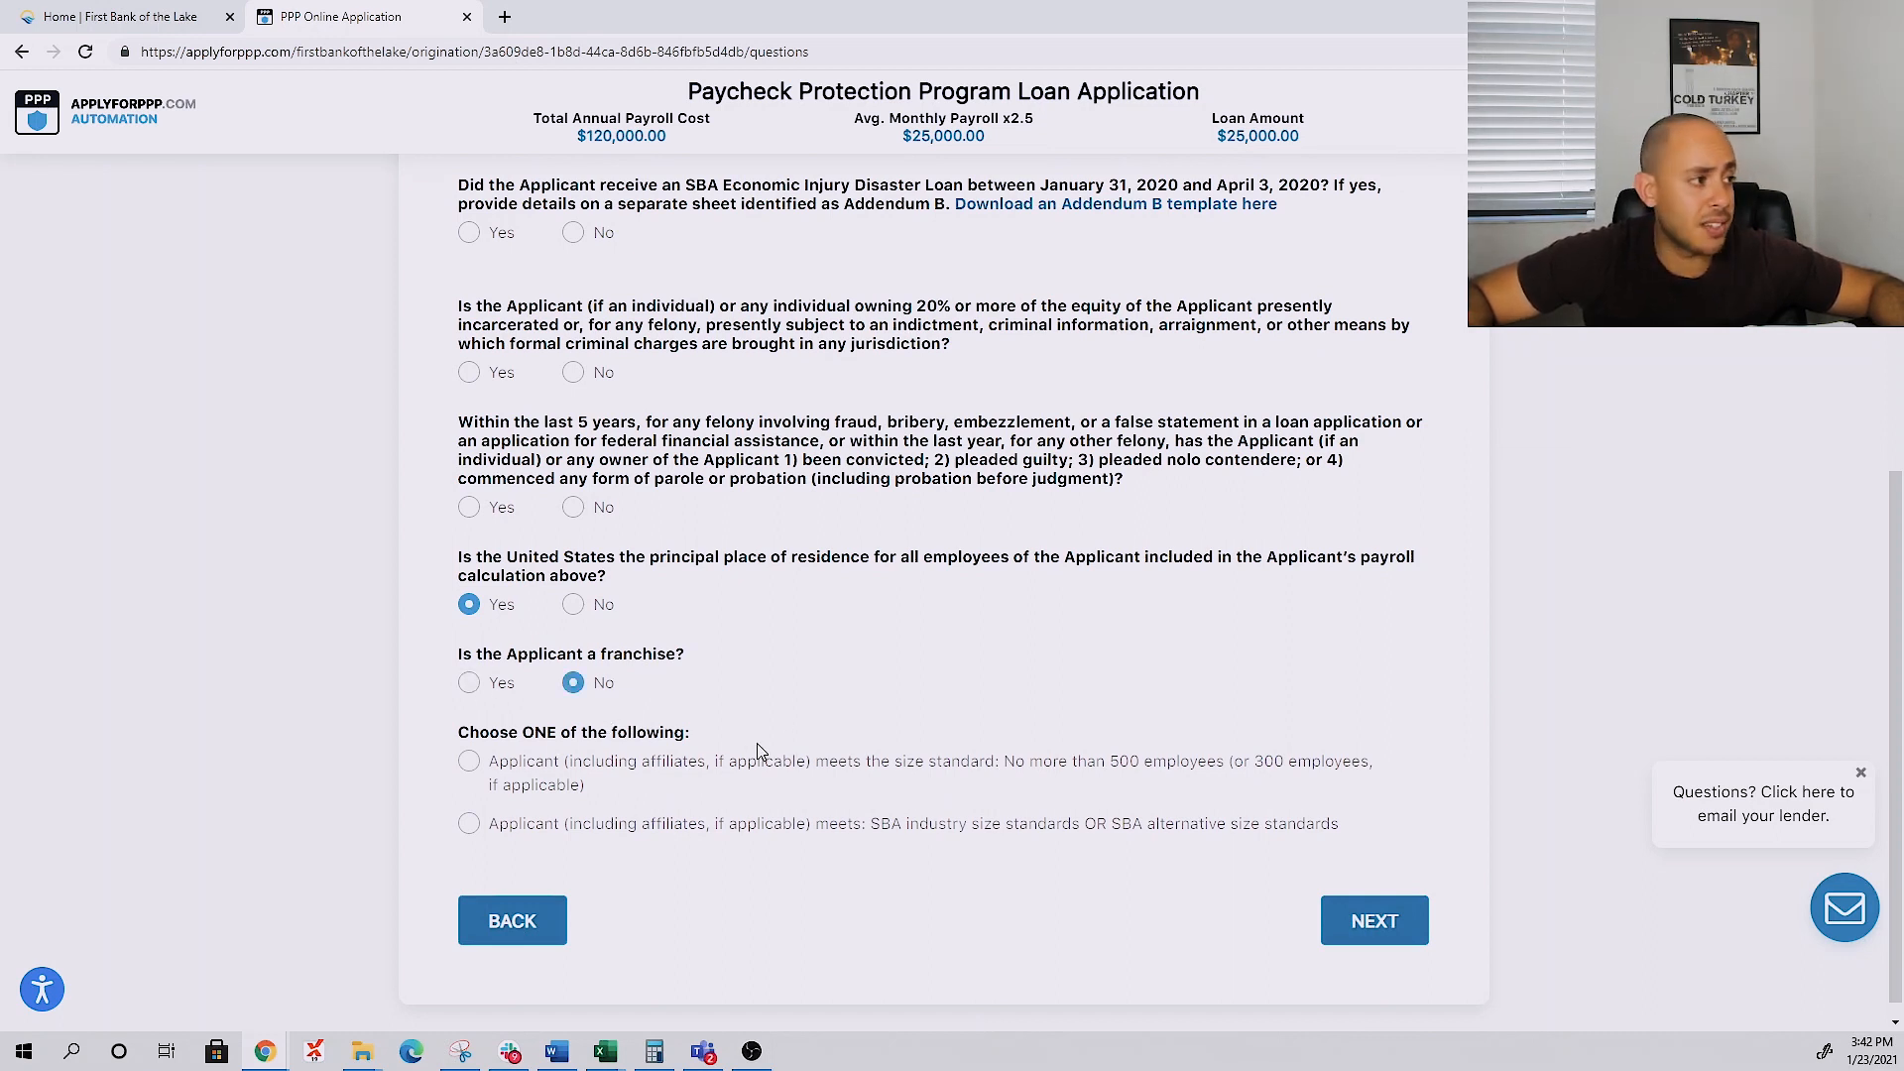
scroll(694, 746, down, 1)
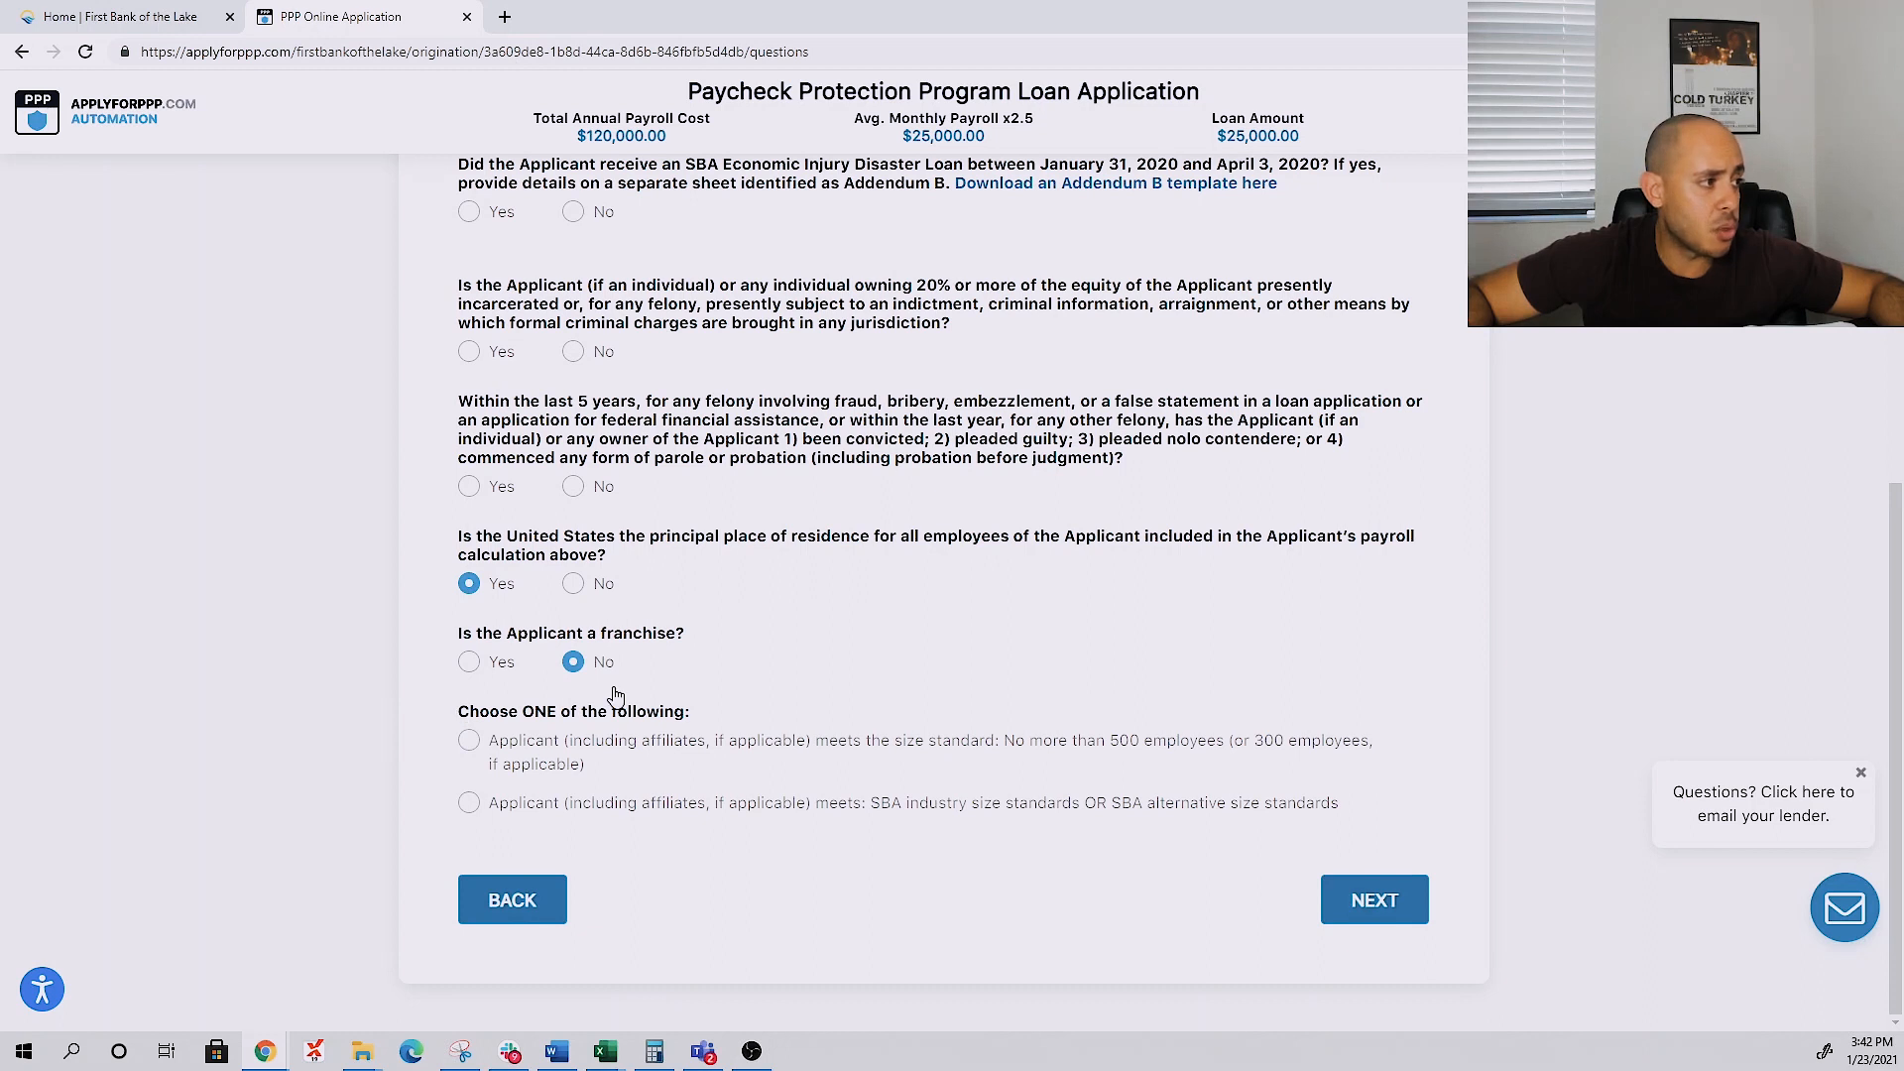
click(469, 741)
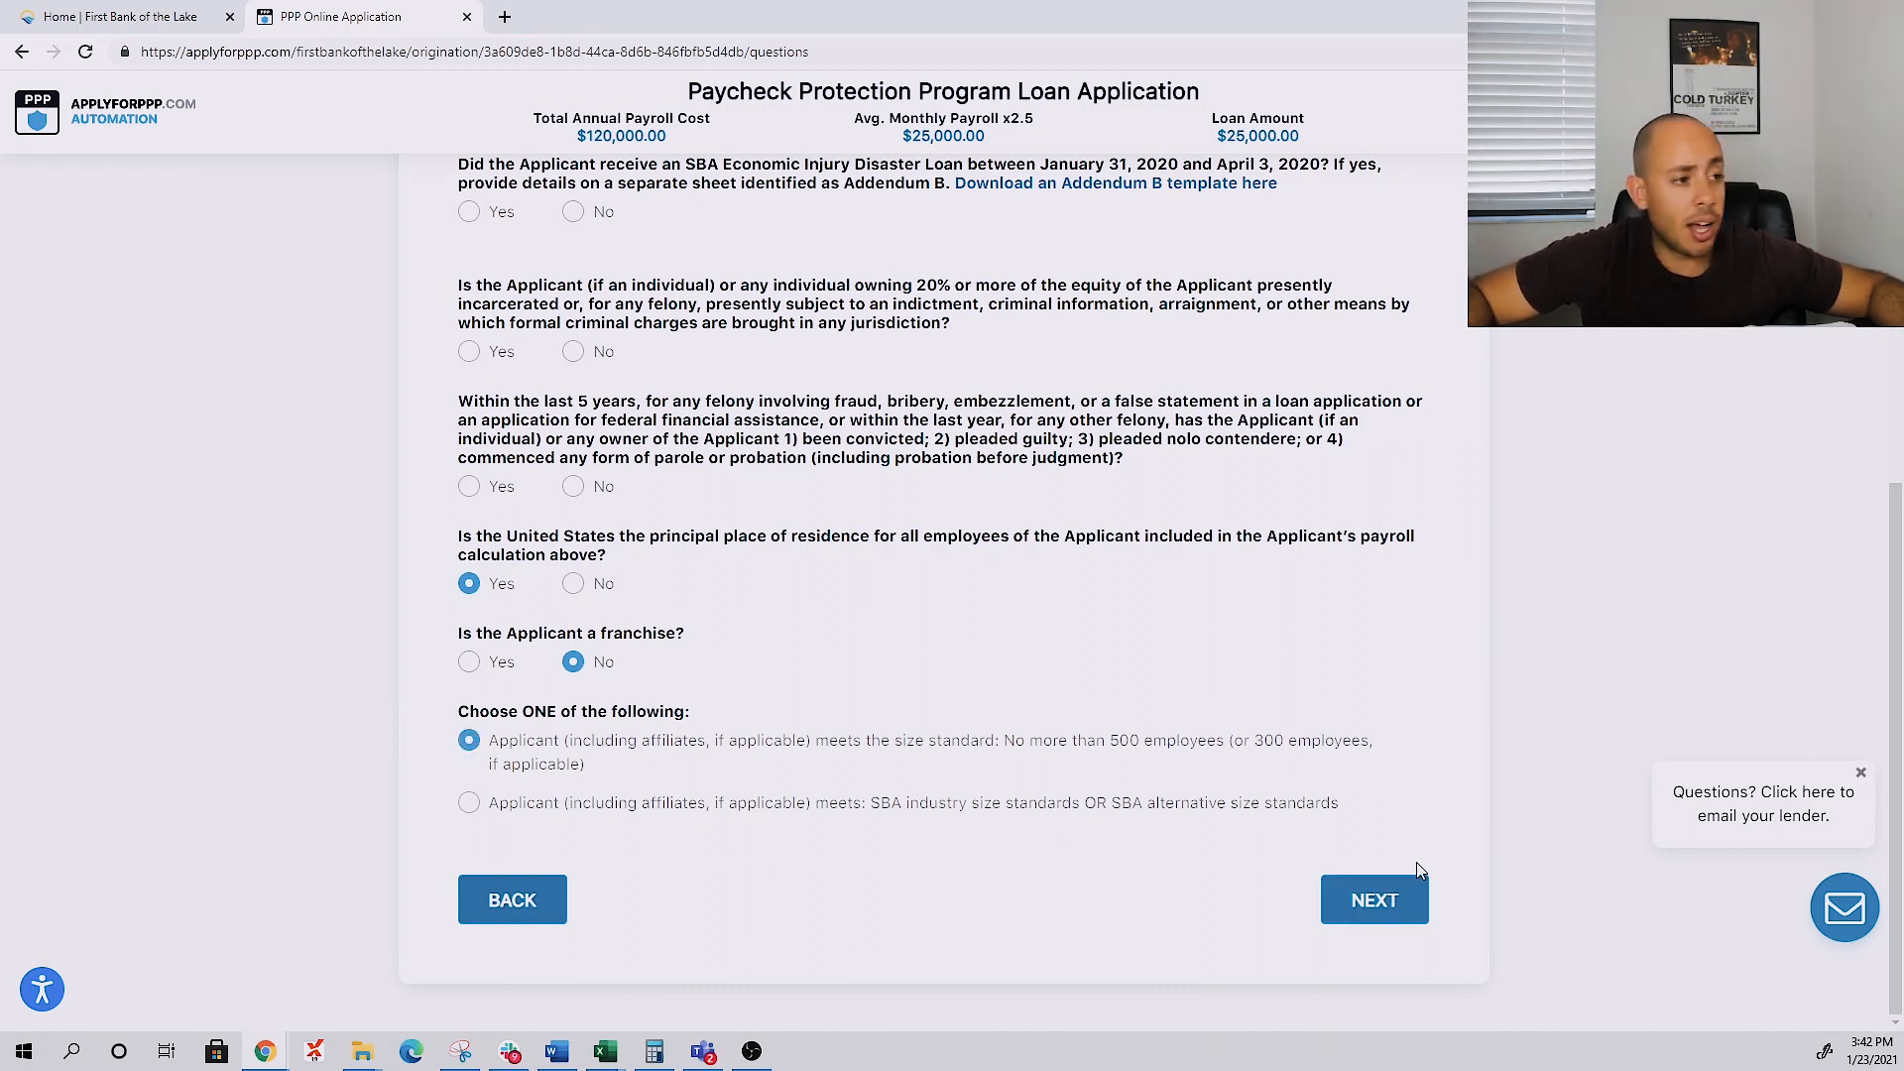
Continue to the Demographic Information section and look over its optional disclosure fields.
click(1394, 901)
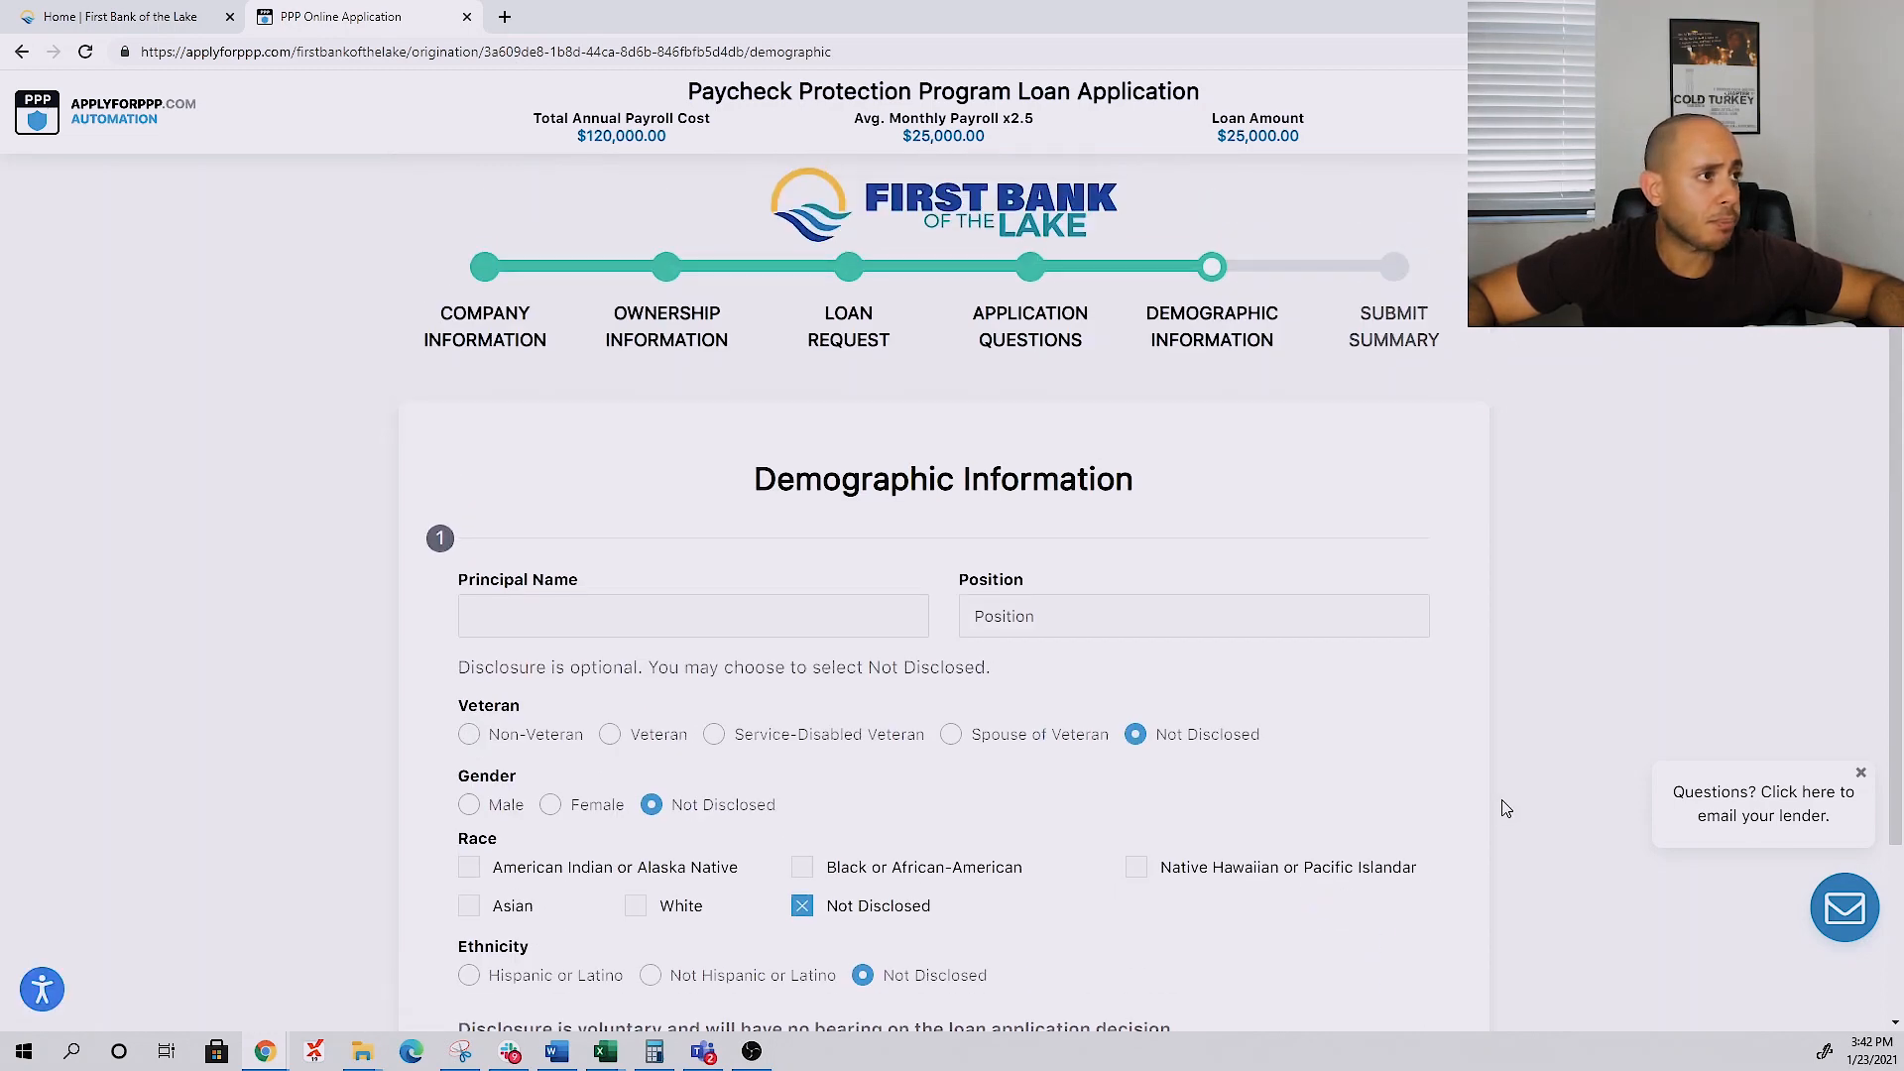
scroll(1404, 525, down, 1)
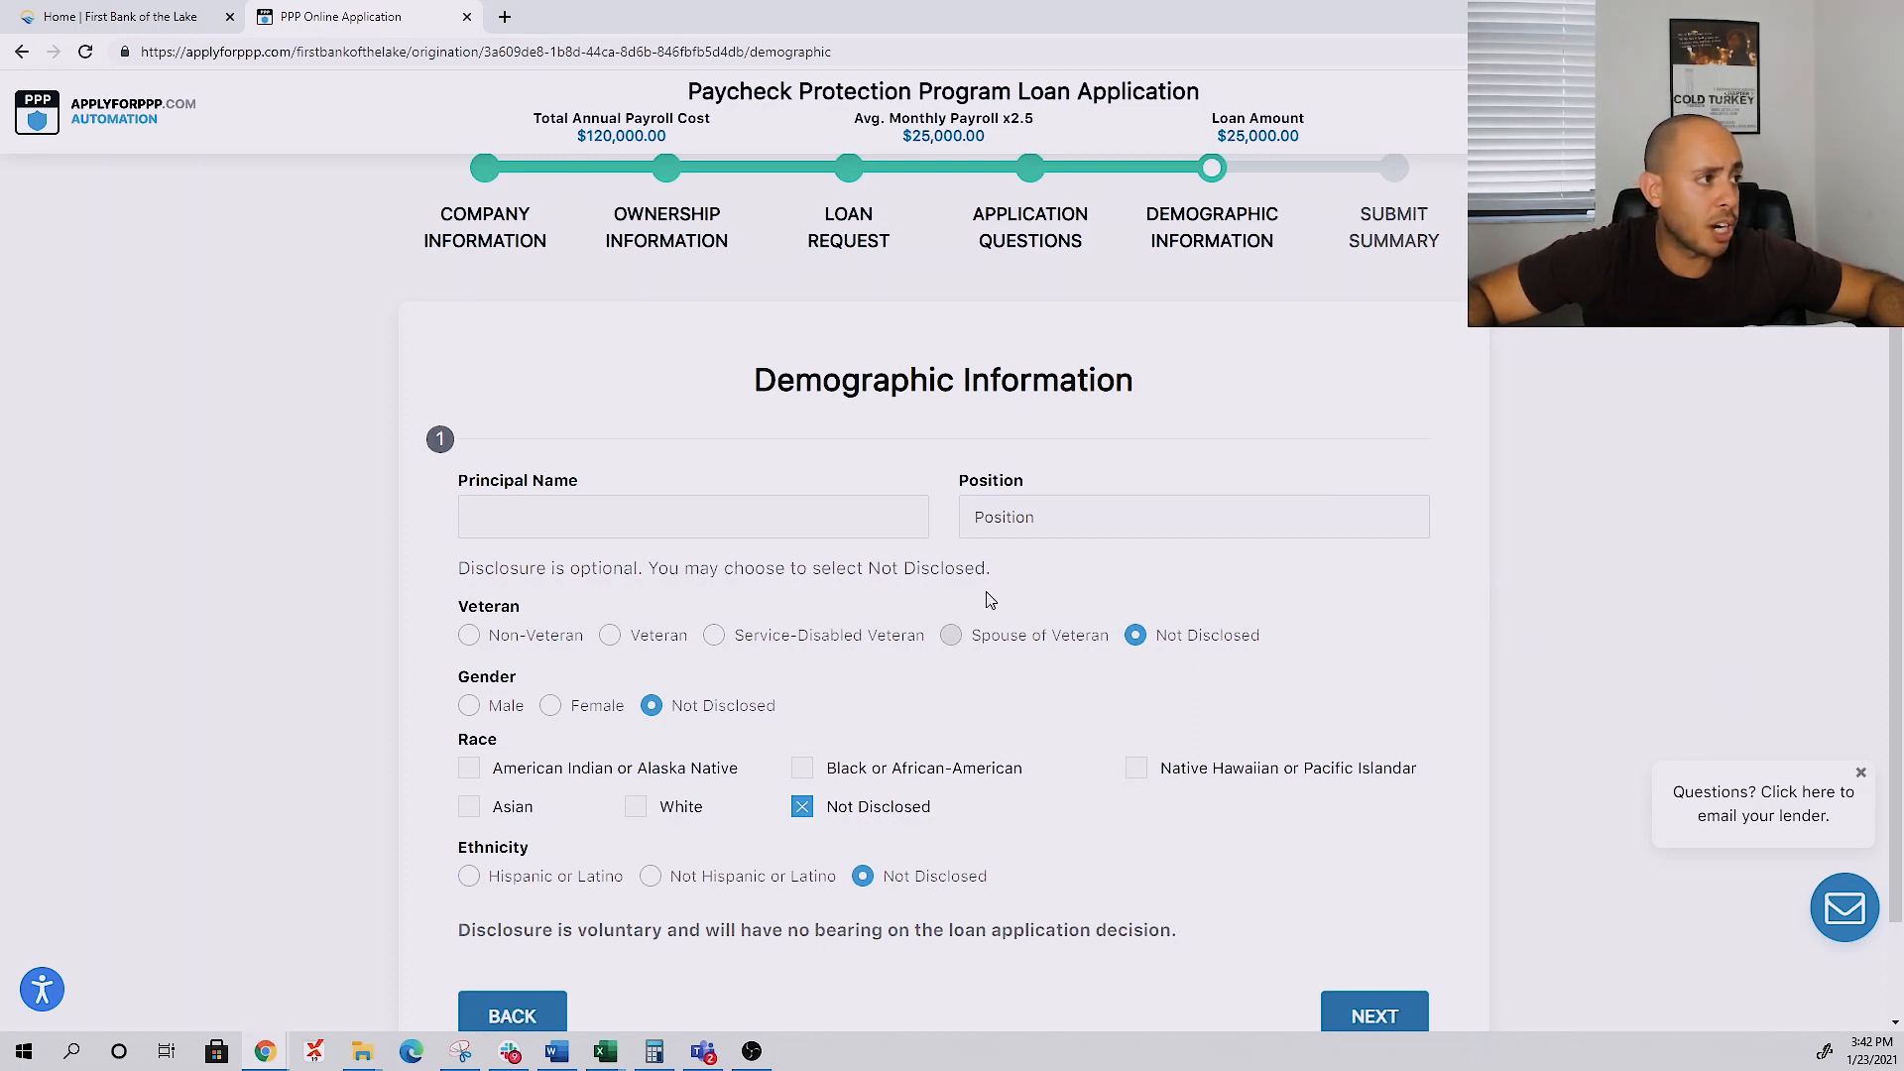
scroll(1013, 523, down, 2)
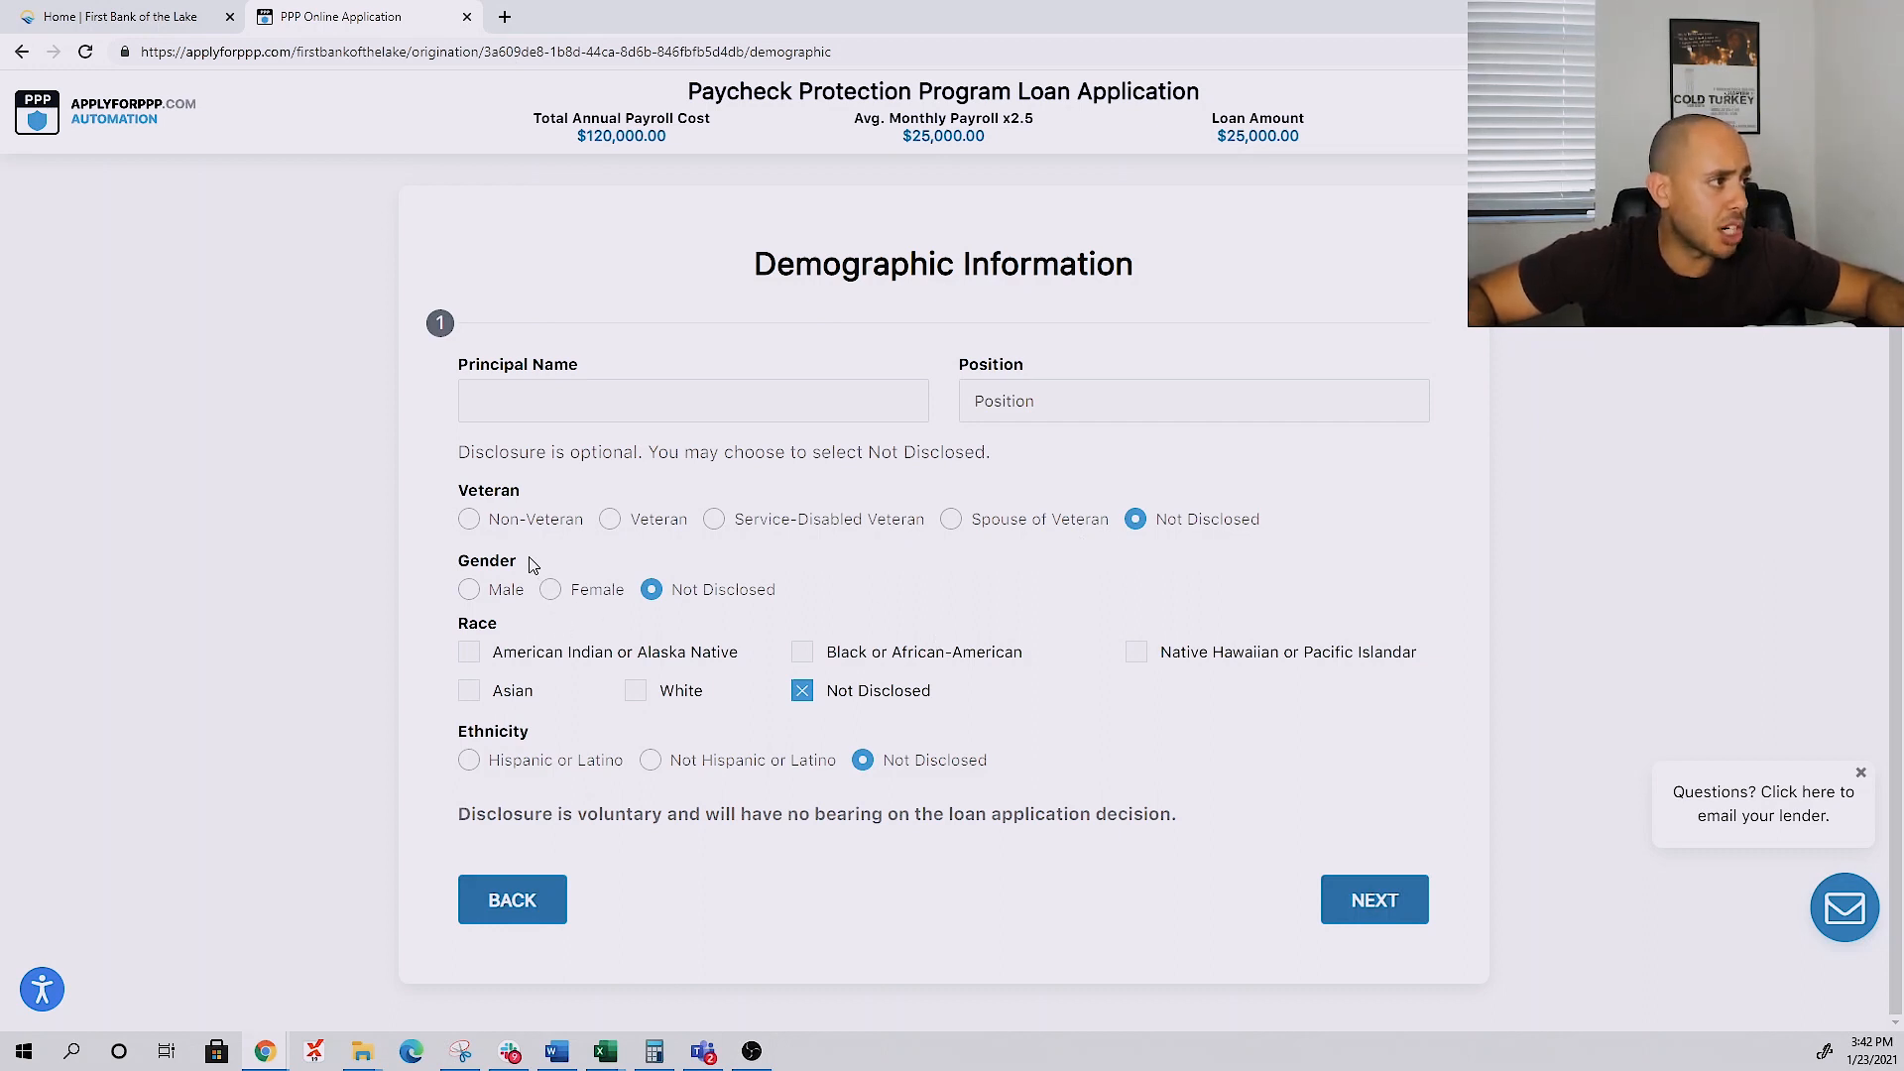
Set the principal's demographics to Non-Veteran, Male, White without Not Disclosed, and Hispanic or Latino.
click(529, 520)
click(490, 593)
click(634, 694)
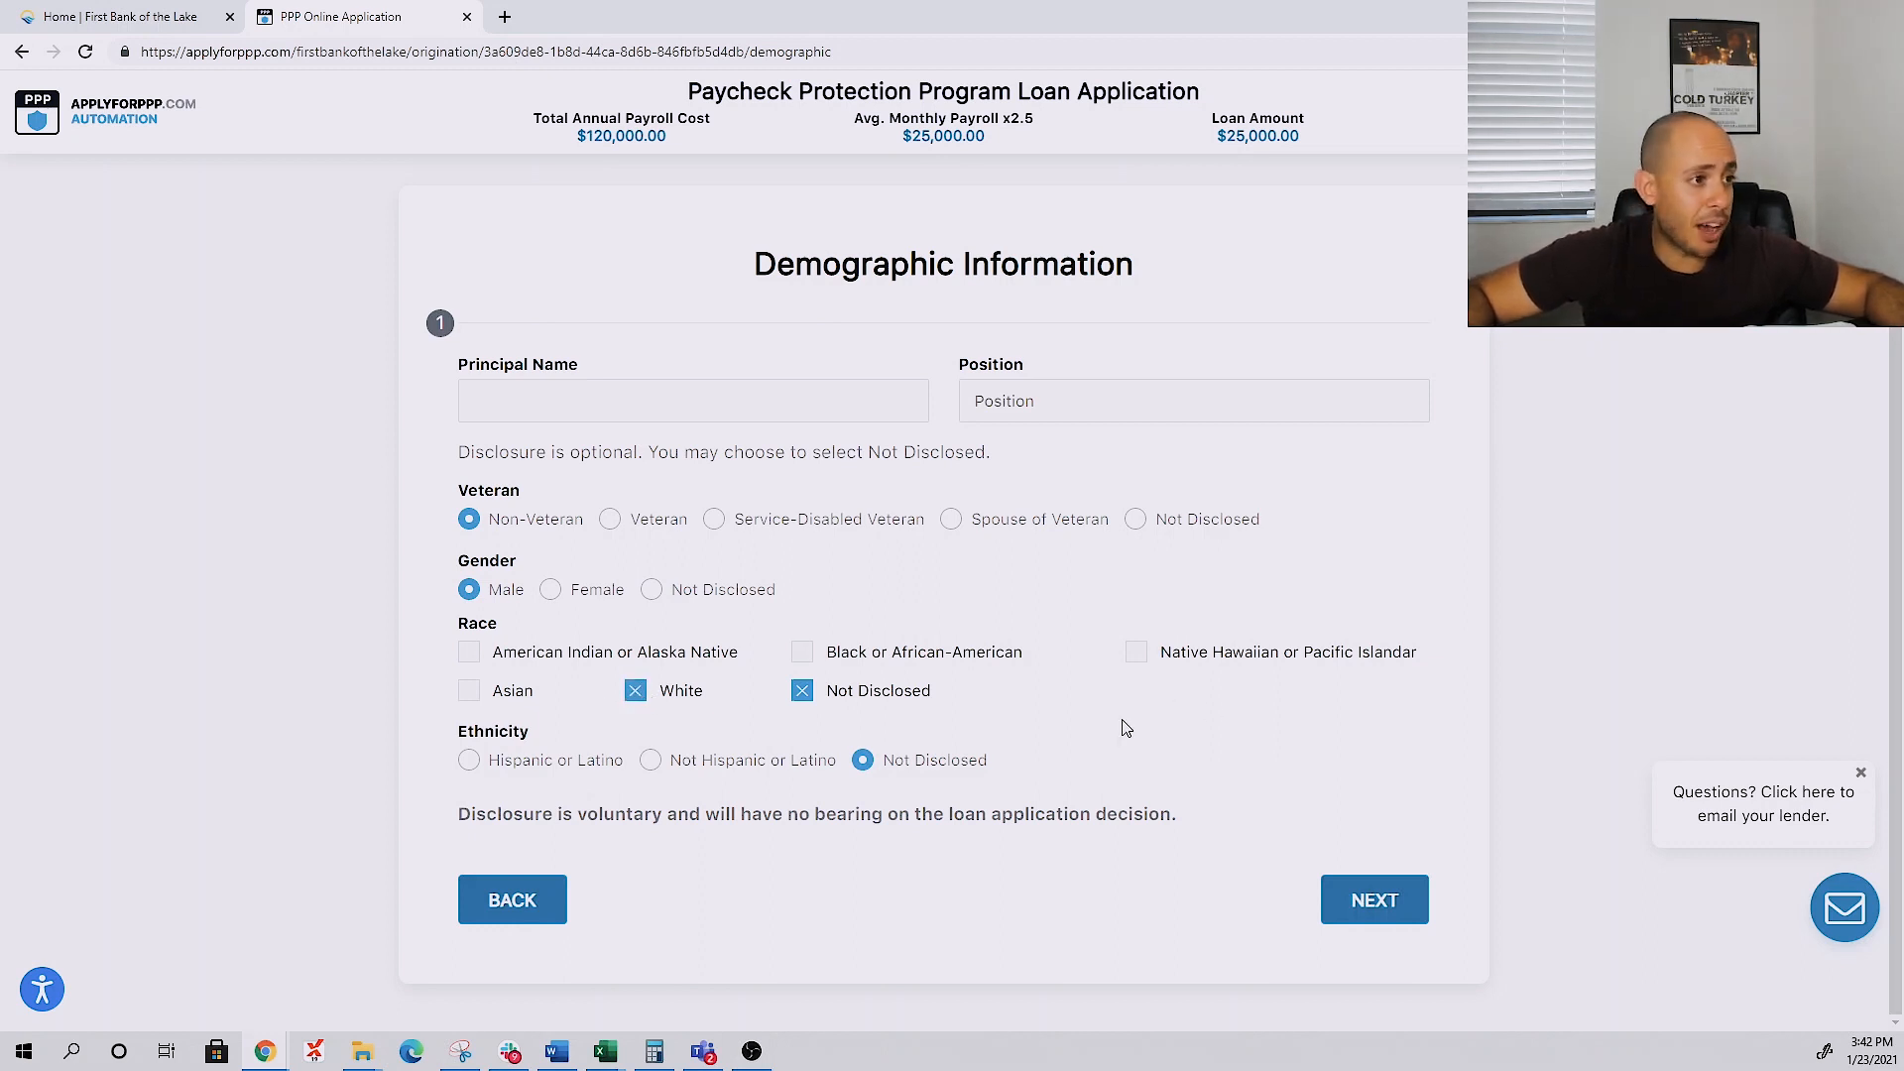
click(802, 694)
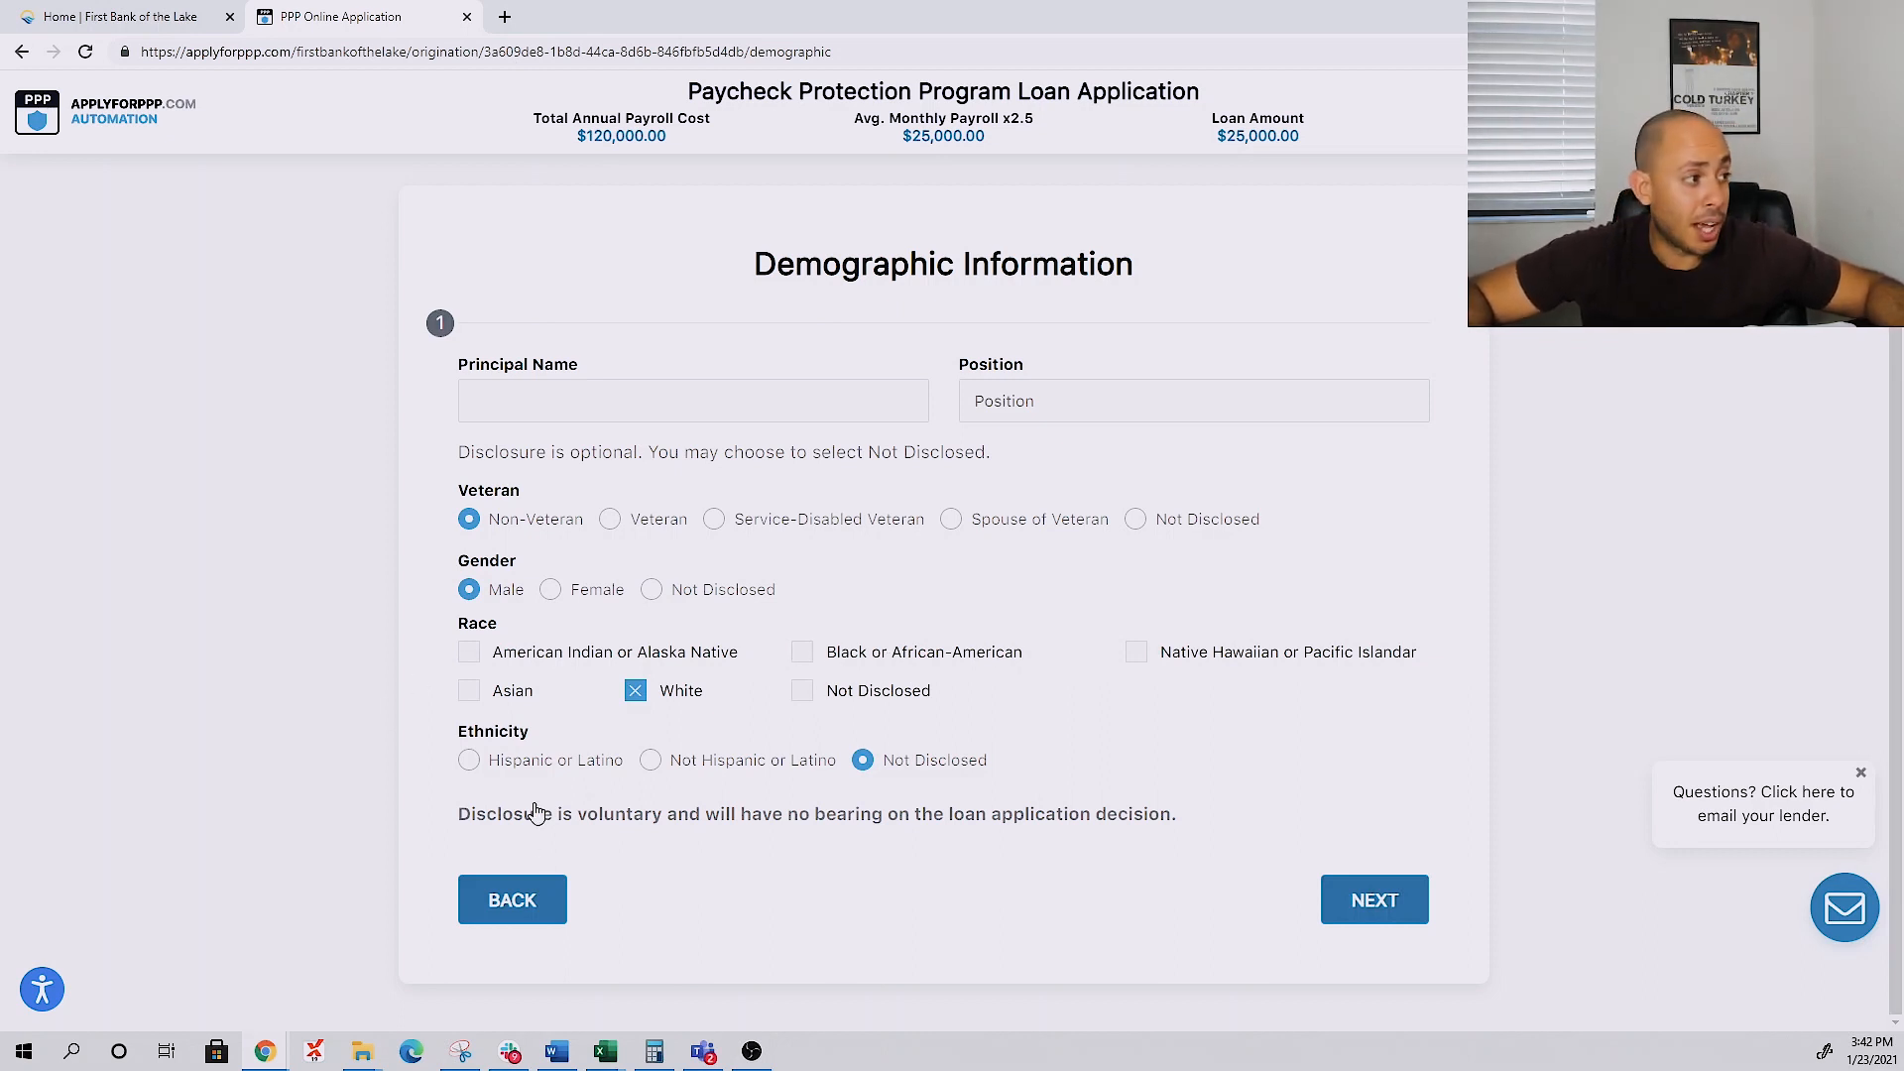
click(546, 765)
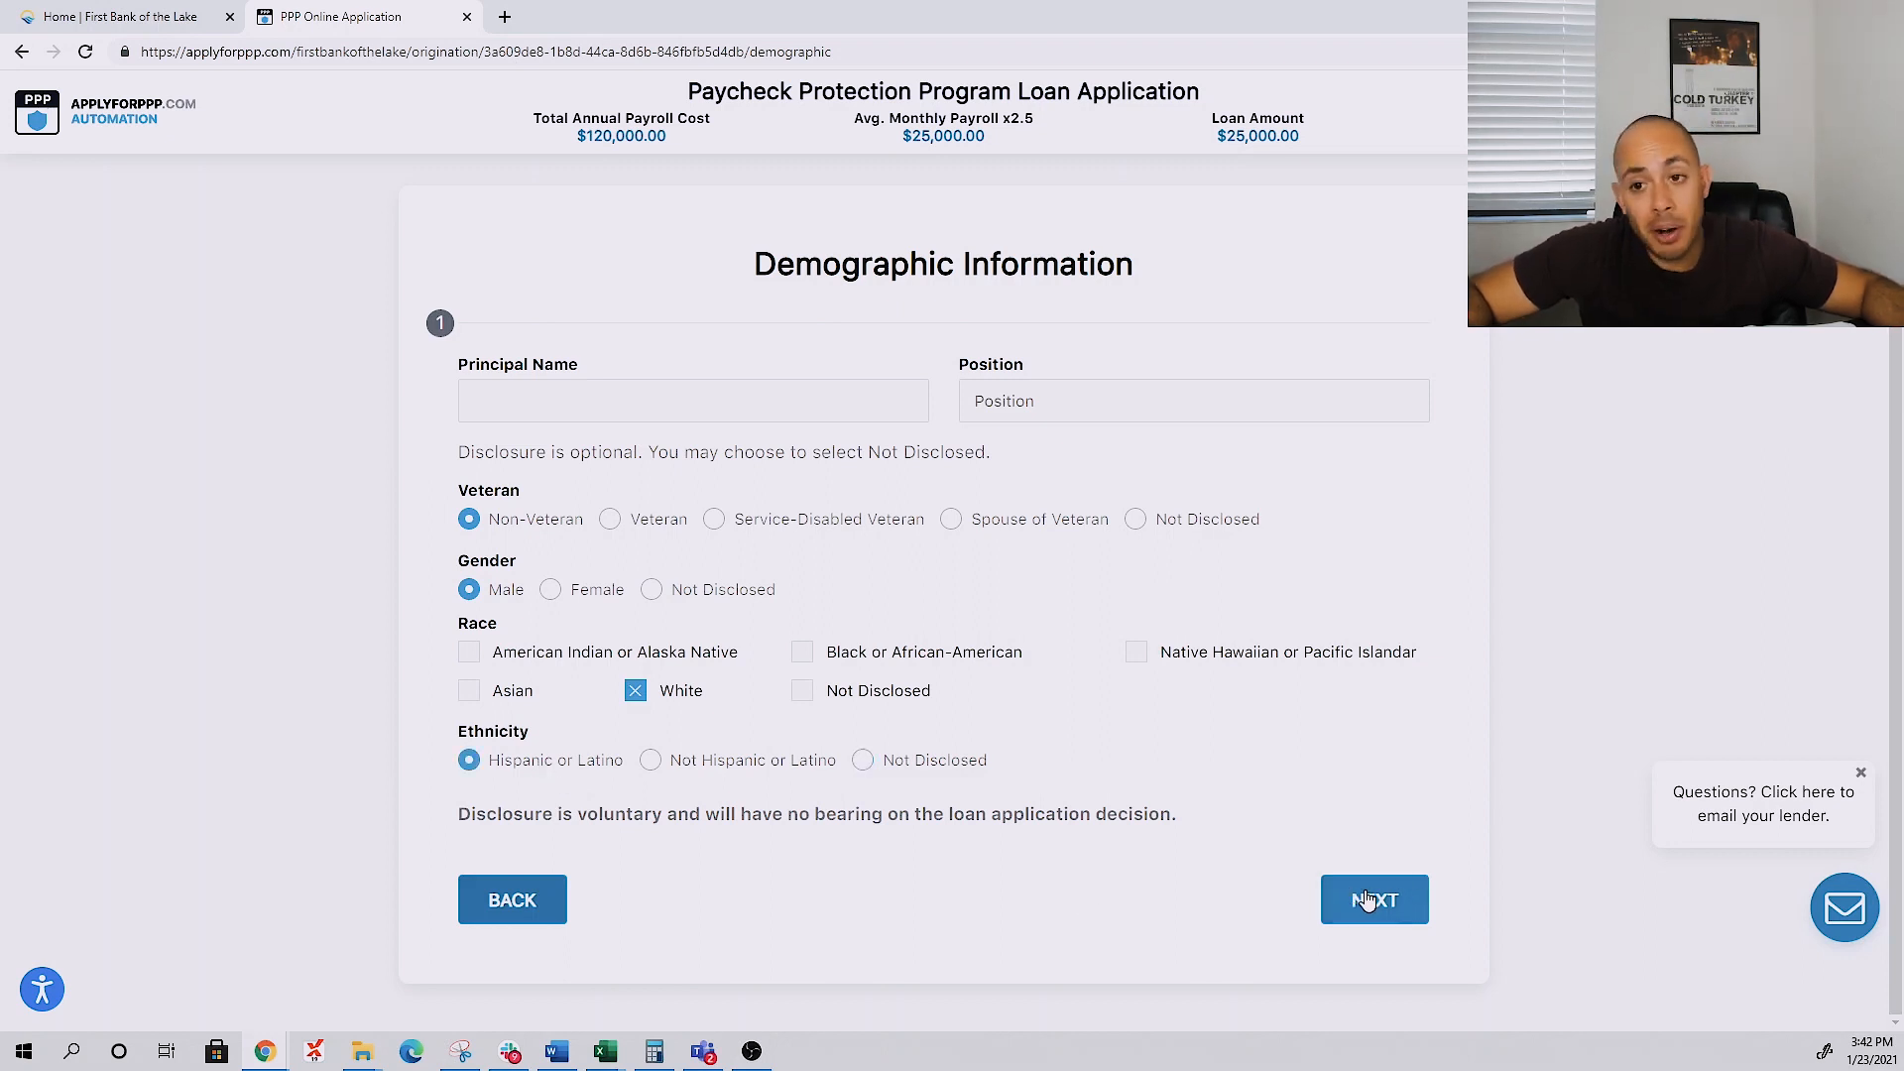
Continue to the Application Summary and review its notice about missing information.
click(1338, 922)
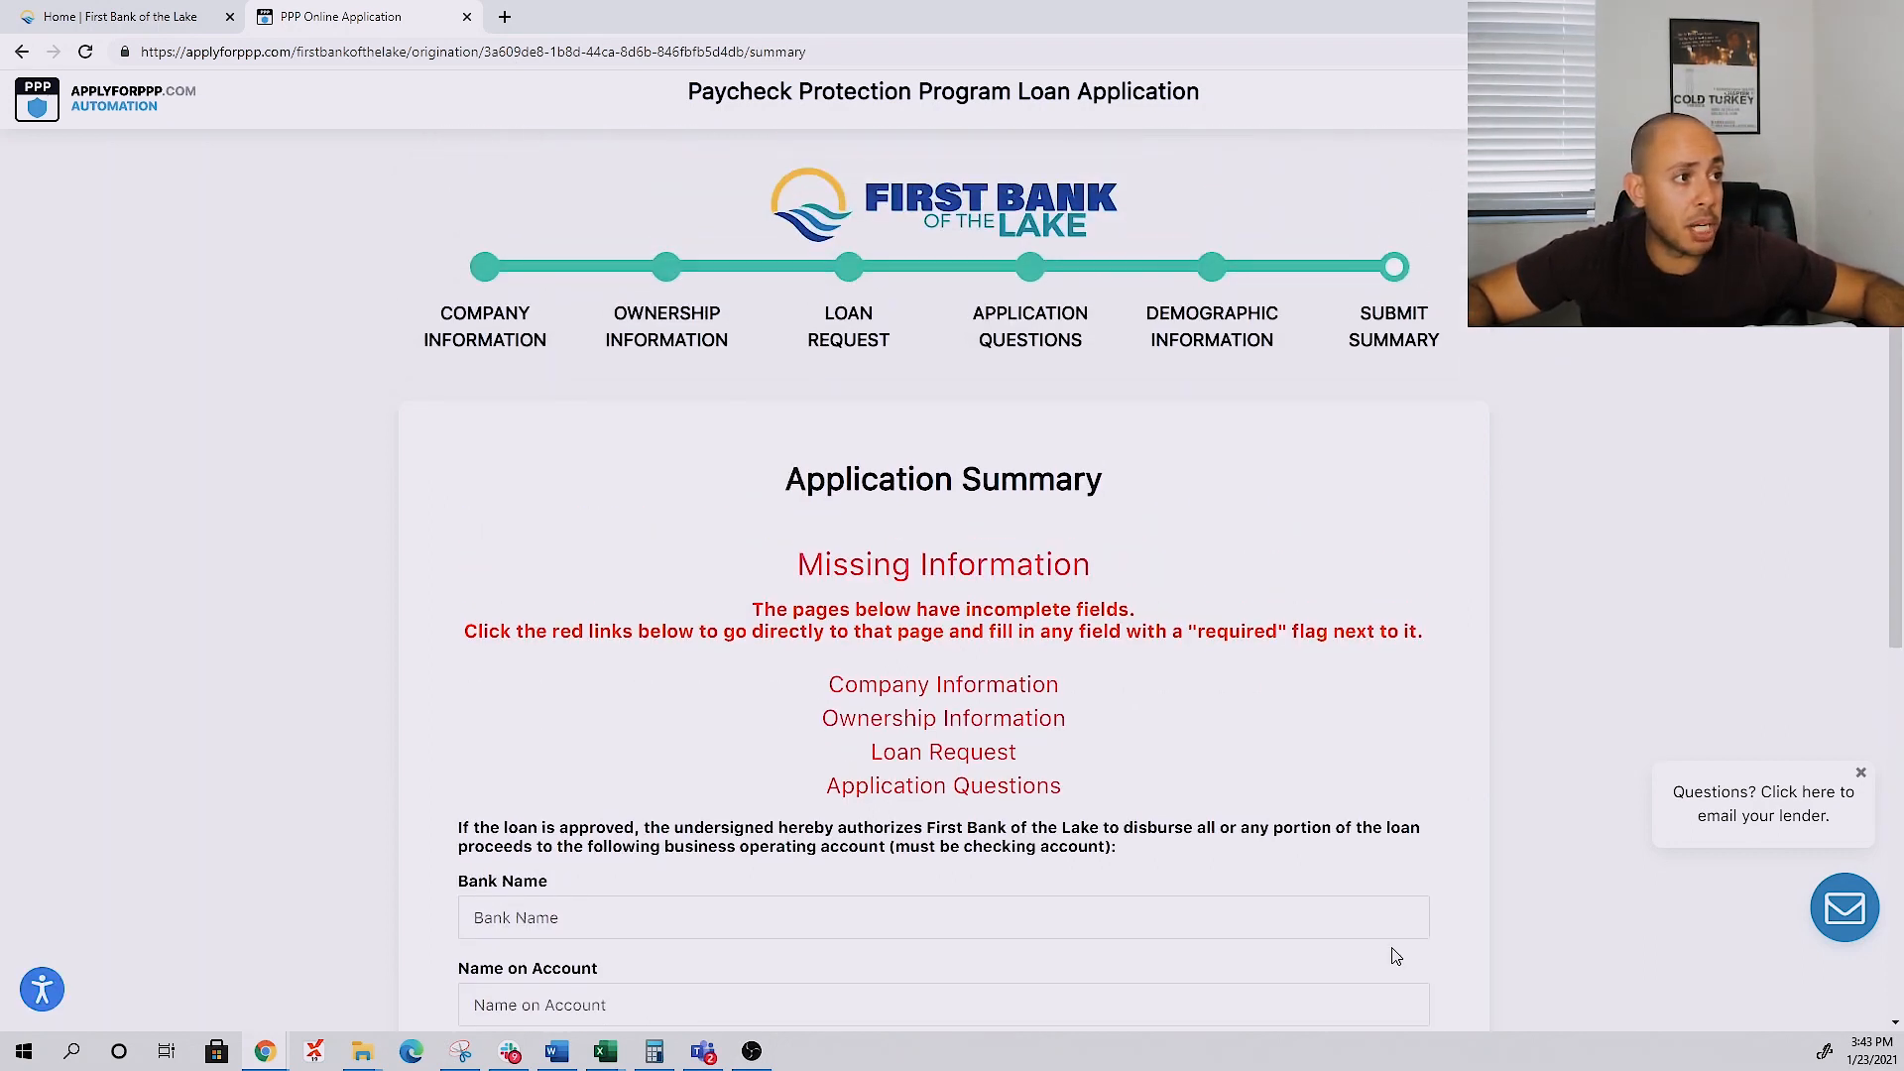
scroll(1300, 780, down, 1)
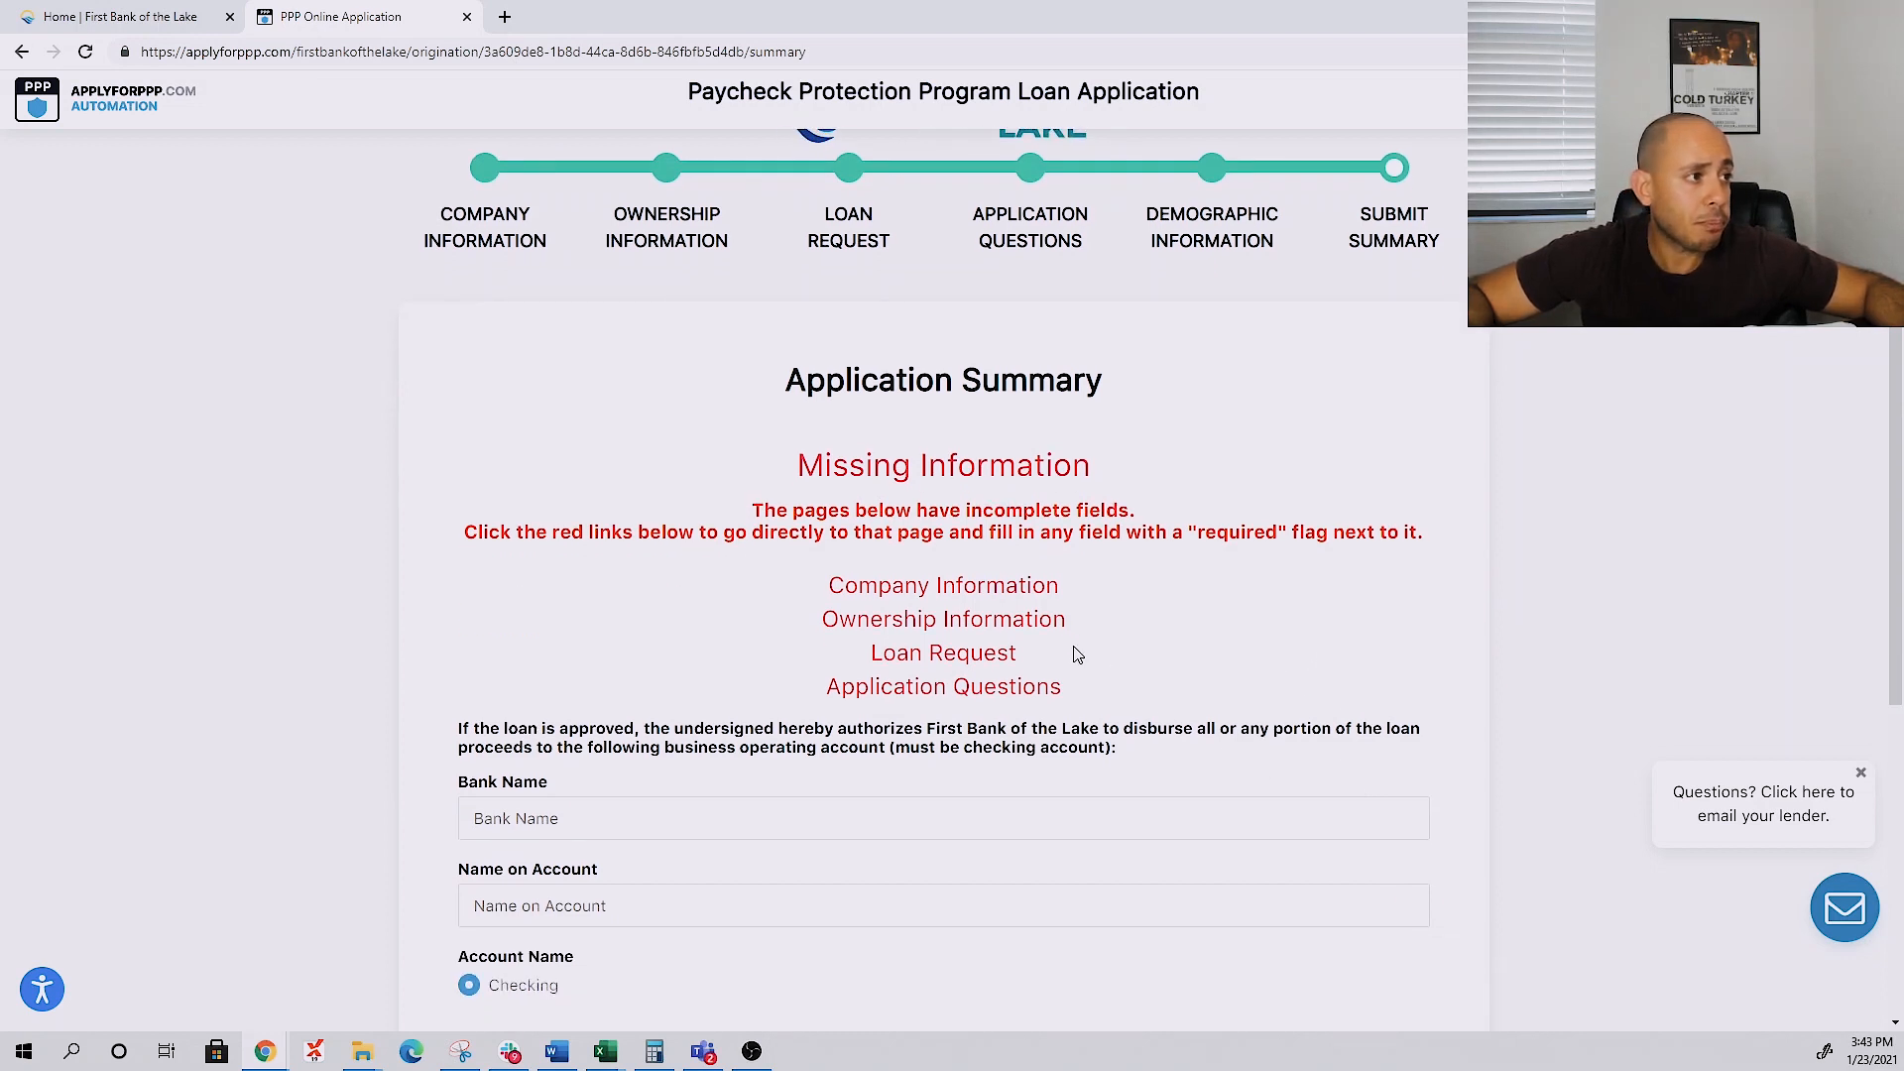
drag(783, 471, 1413, 525)
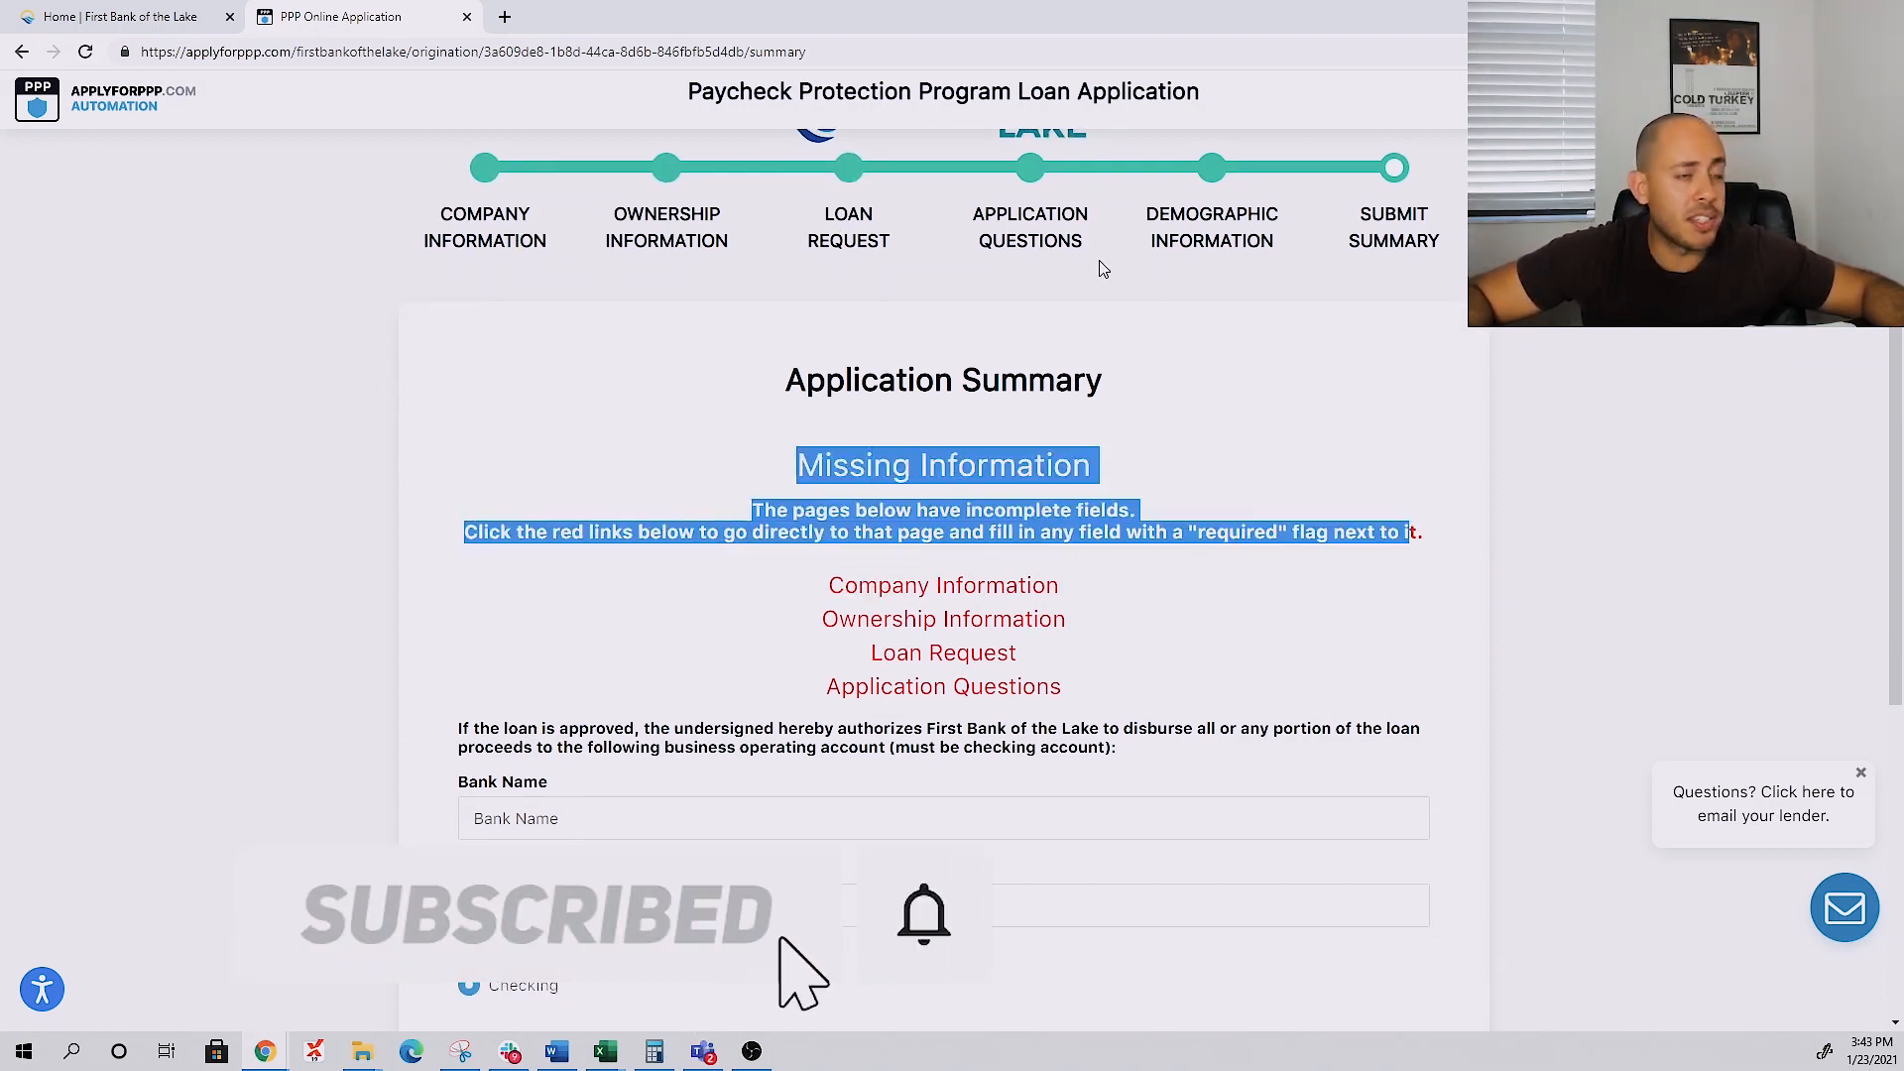
Review the Application Summary's disbursement account fields and submission notes, and save the application to finish later.
click(1354, 686)
scroll(1319, 694, down, 2)
scroll(1289, 546, up, 3)
scroll(1378, 466, down, 4)
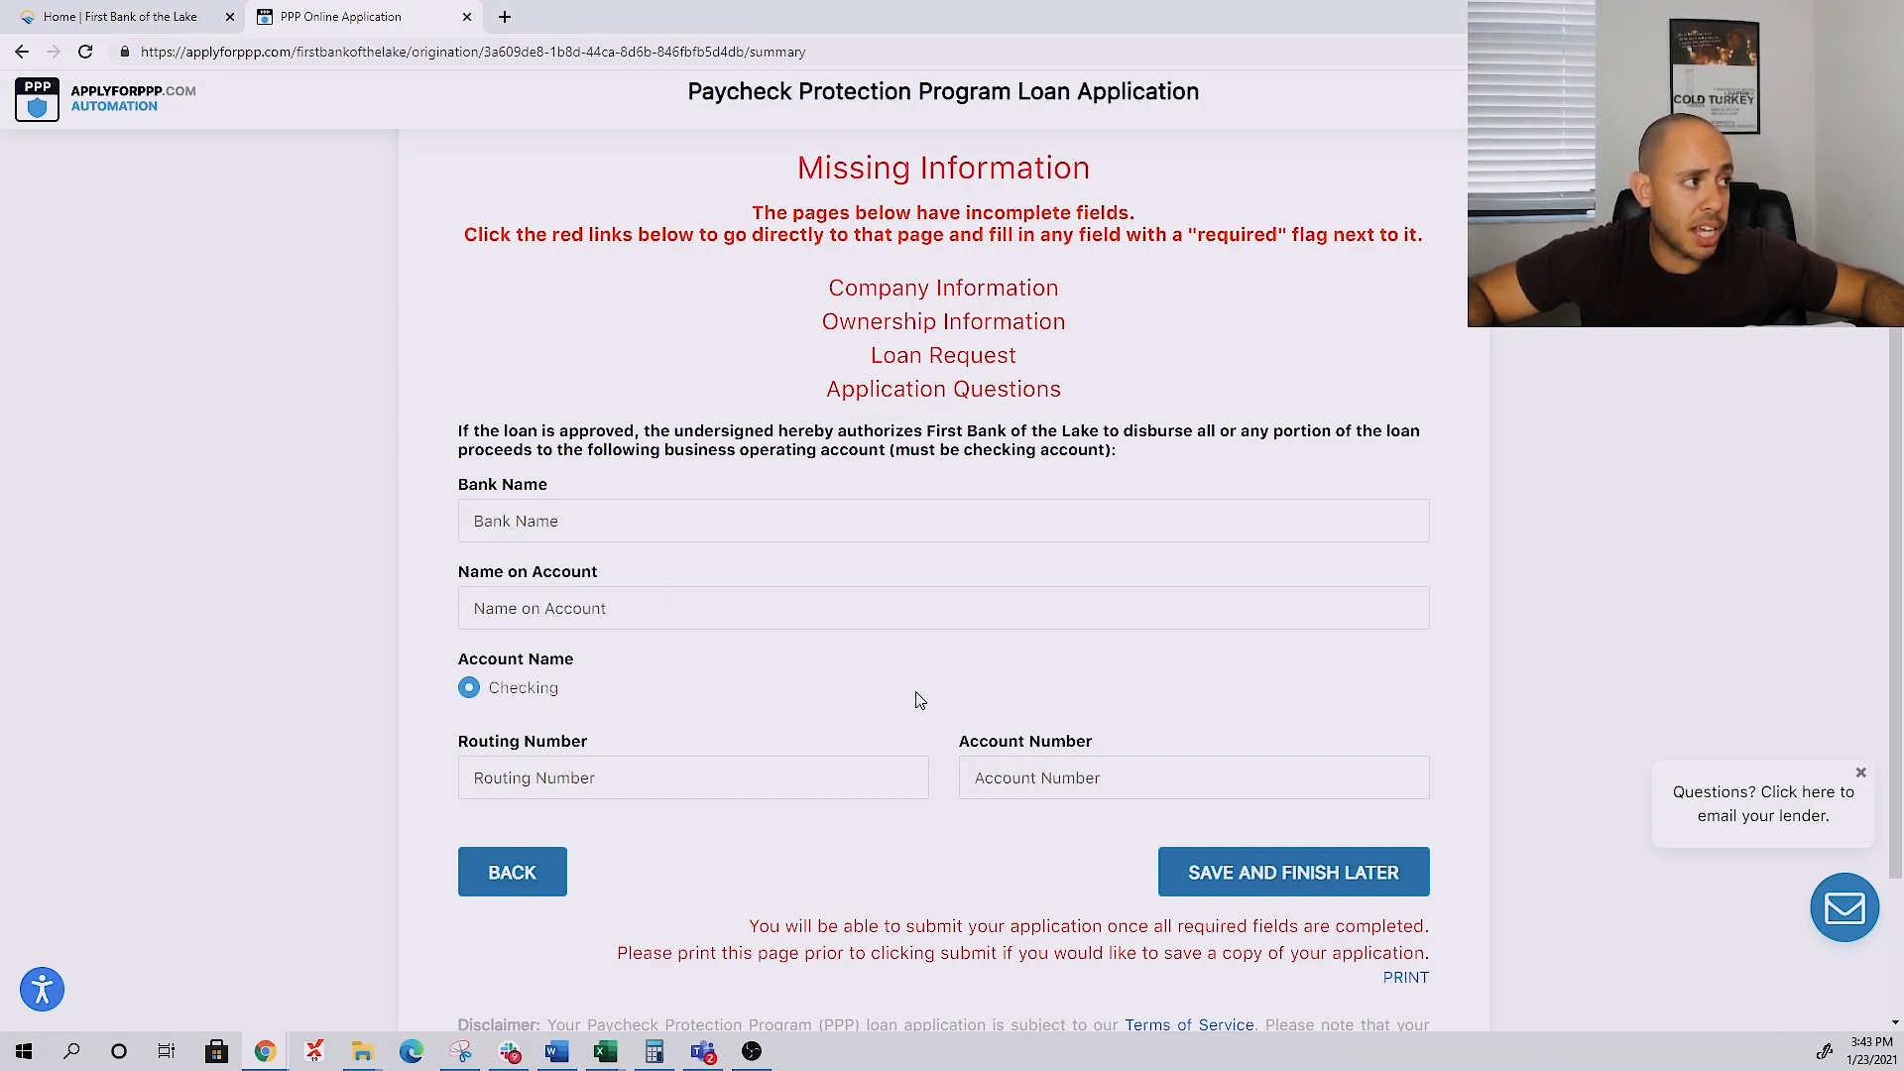
scroll(540, 640, down, 1)
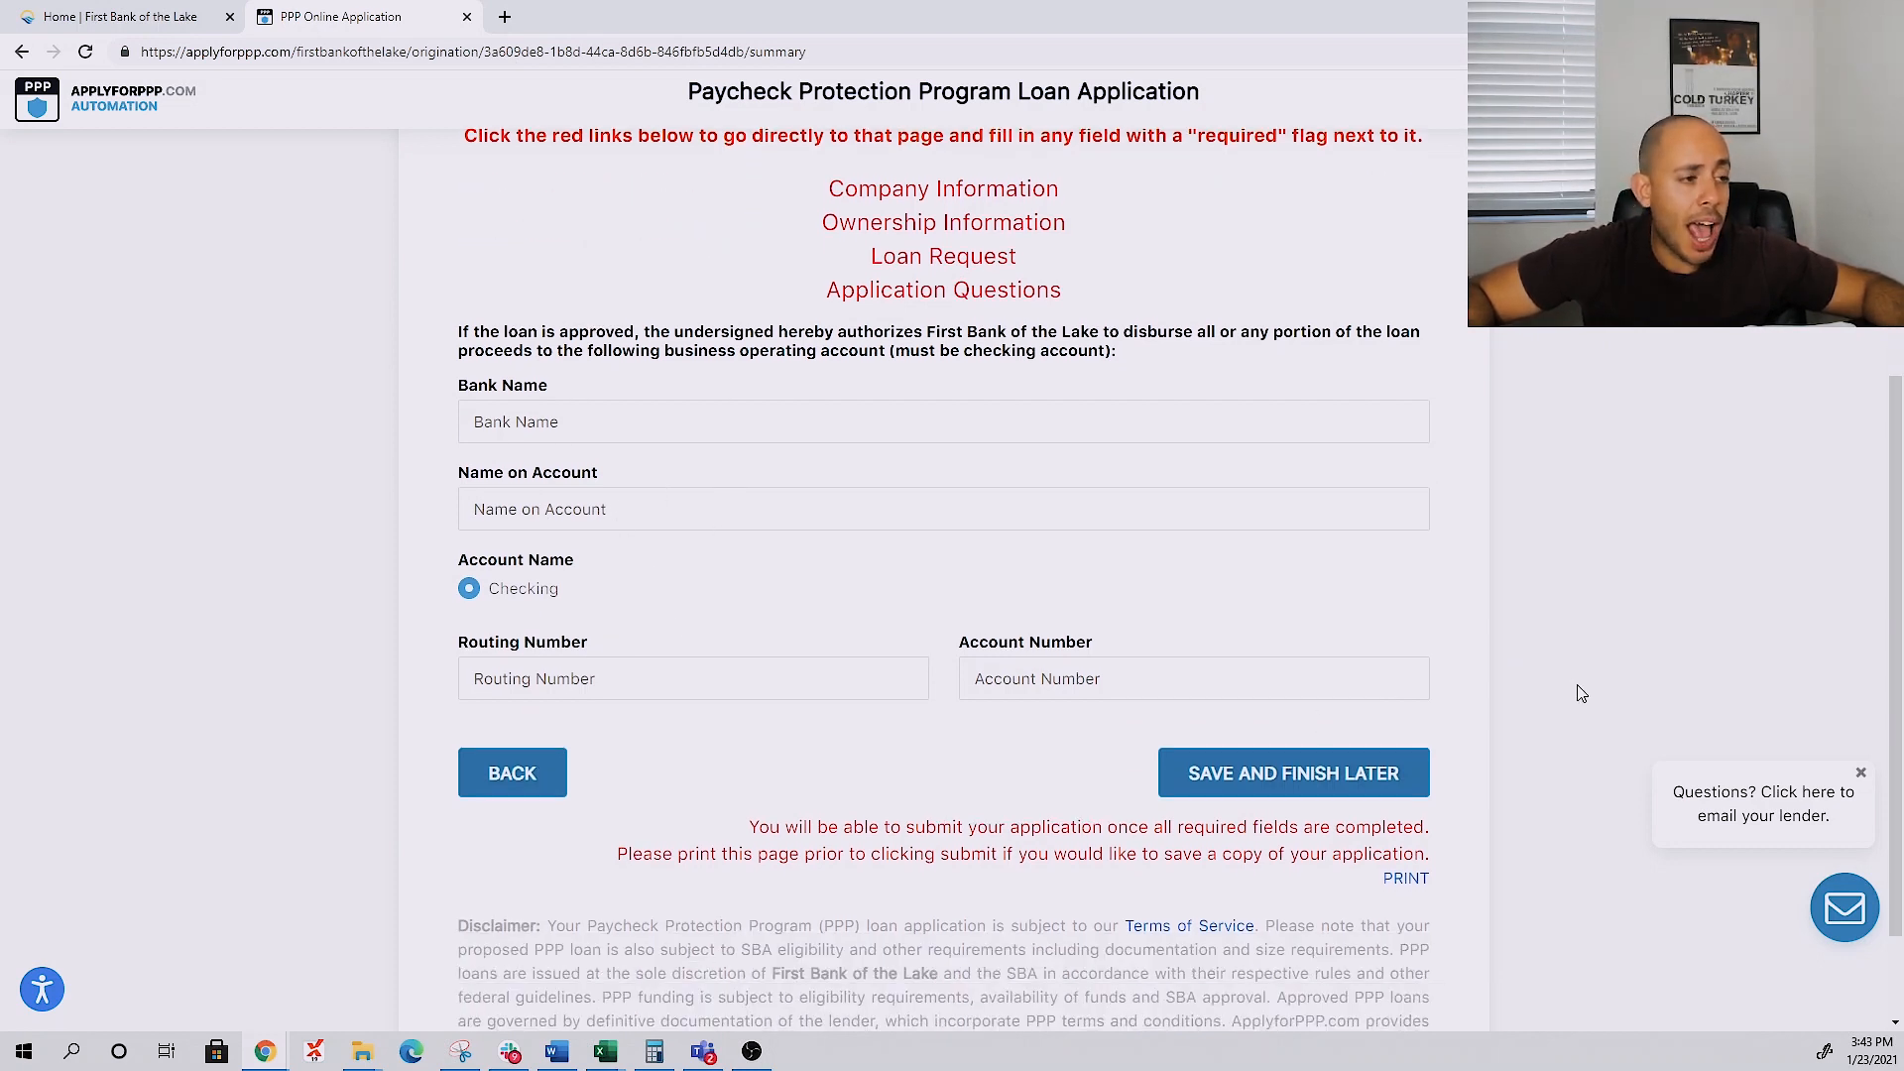
scroll(1507, 655, down, 2)
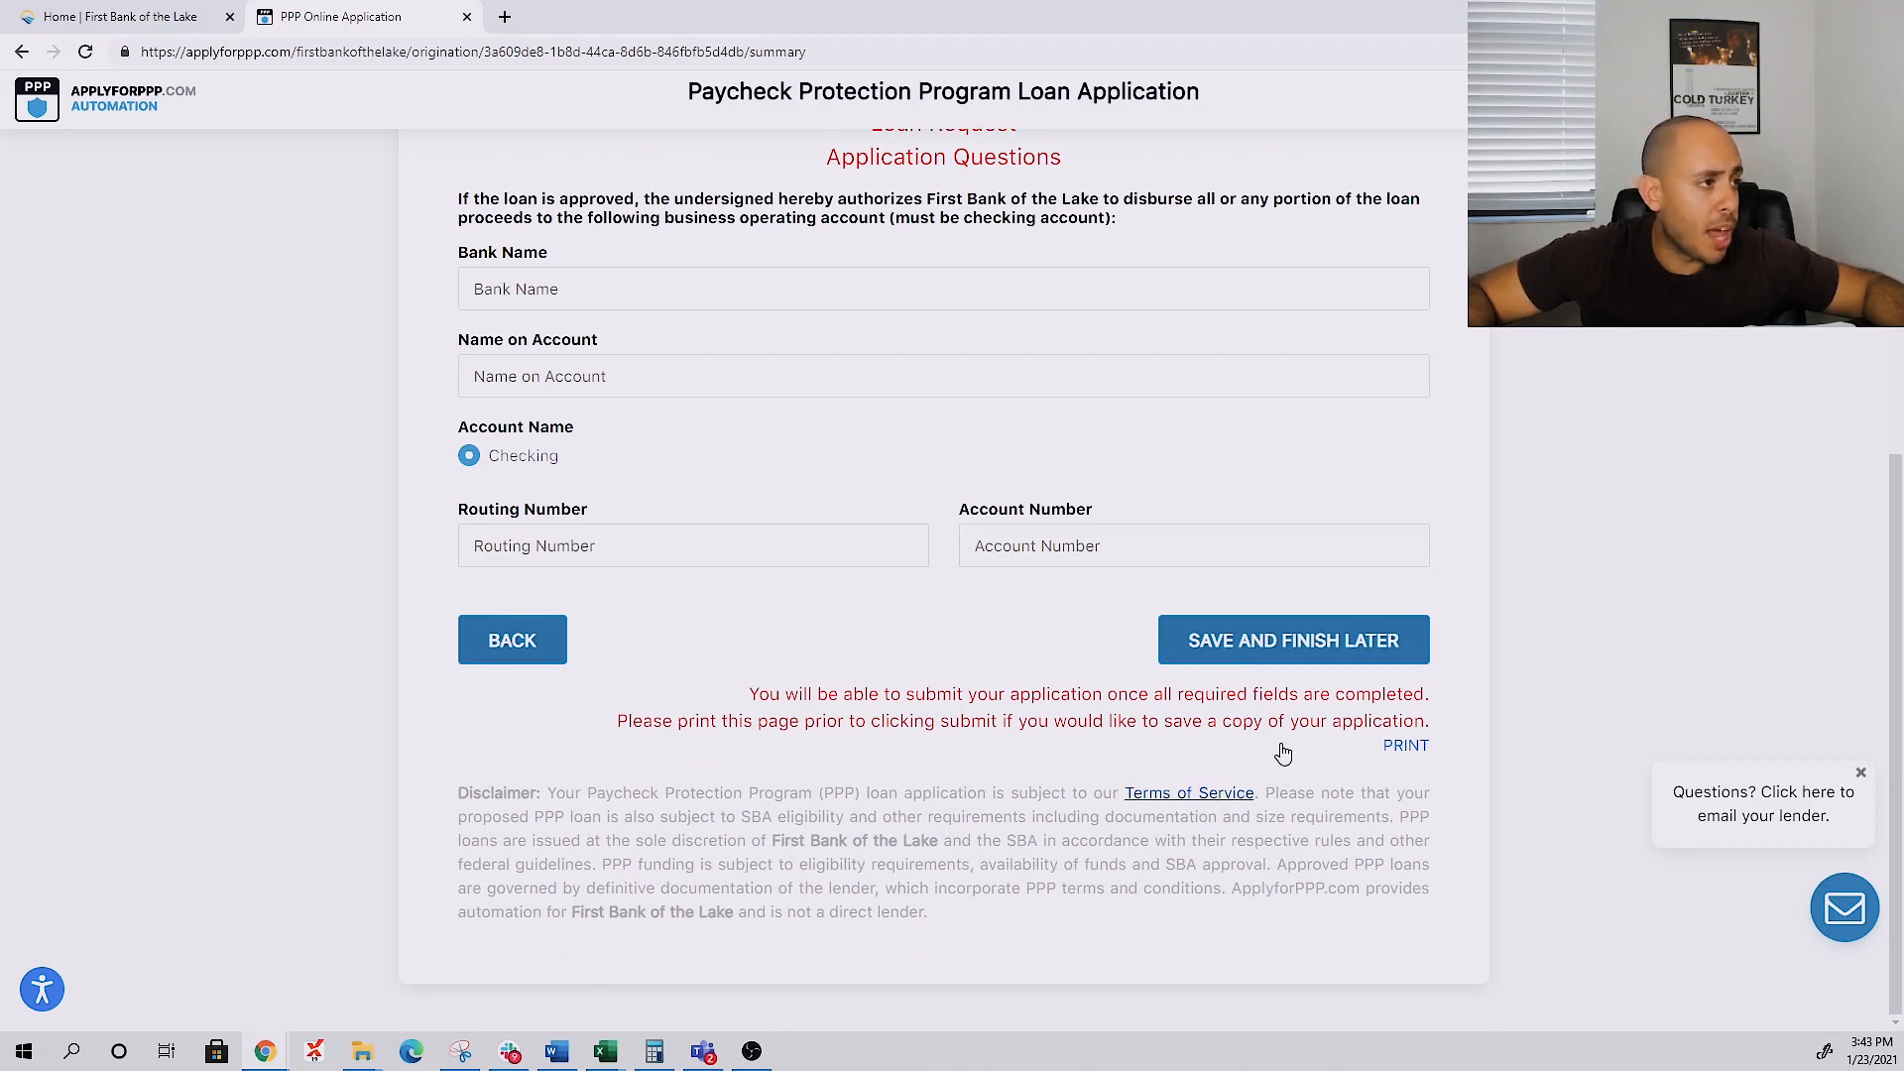
scroll(1275, 714, up, 6)
scroll(1271, 710, down, 6)
click(1333, 643)
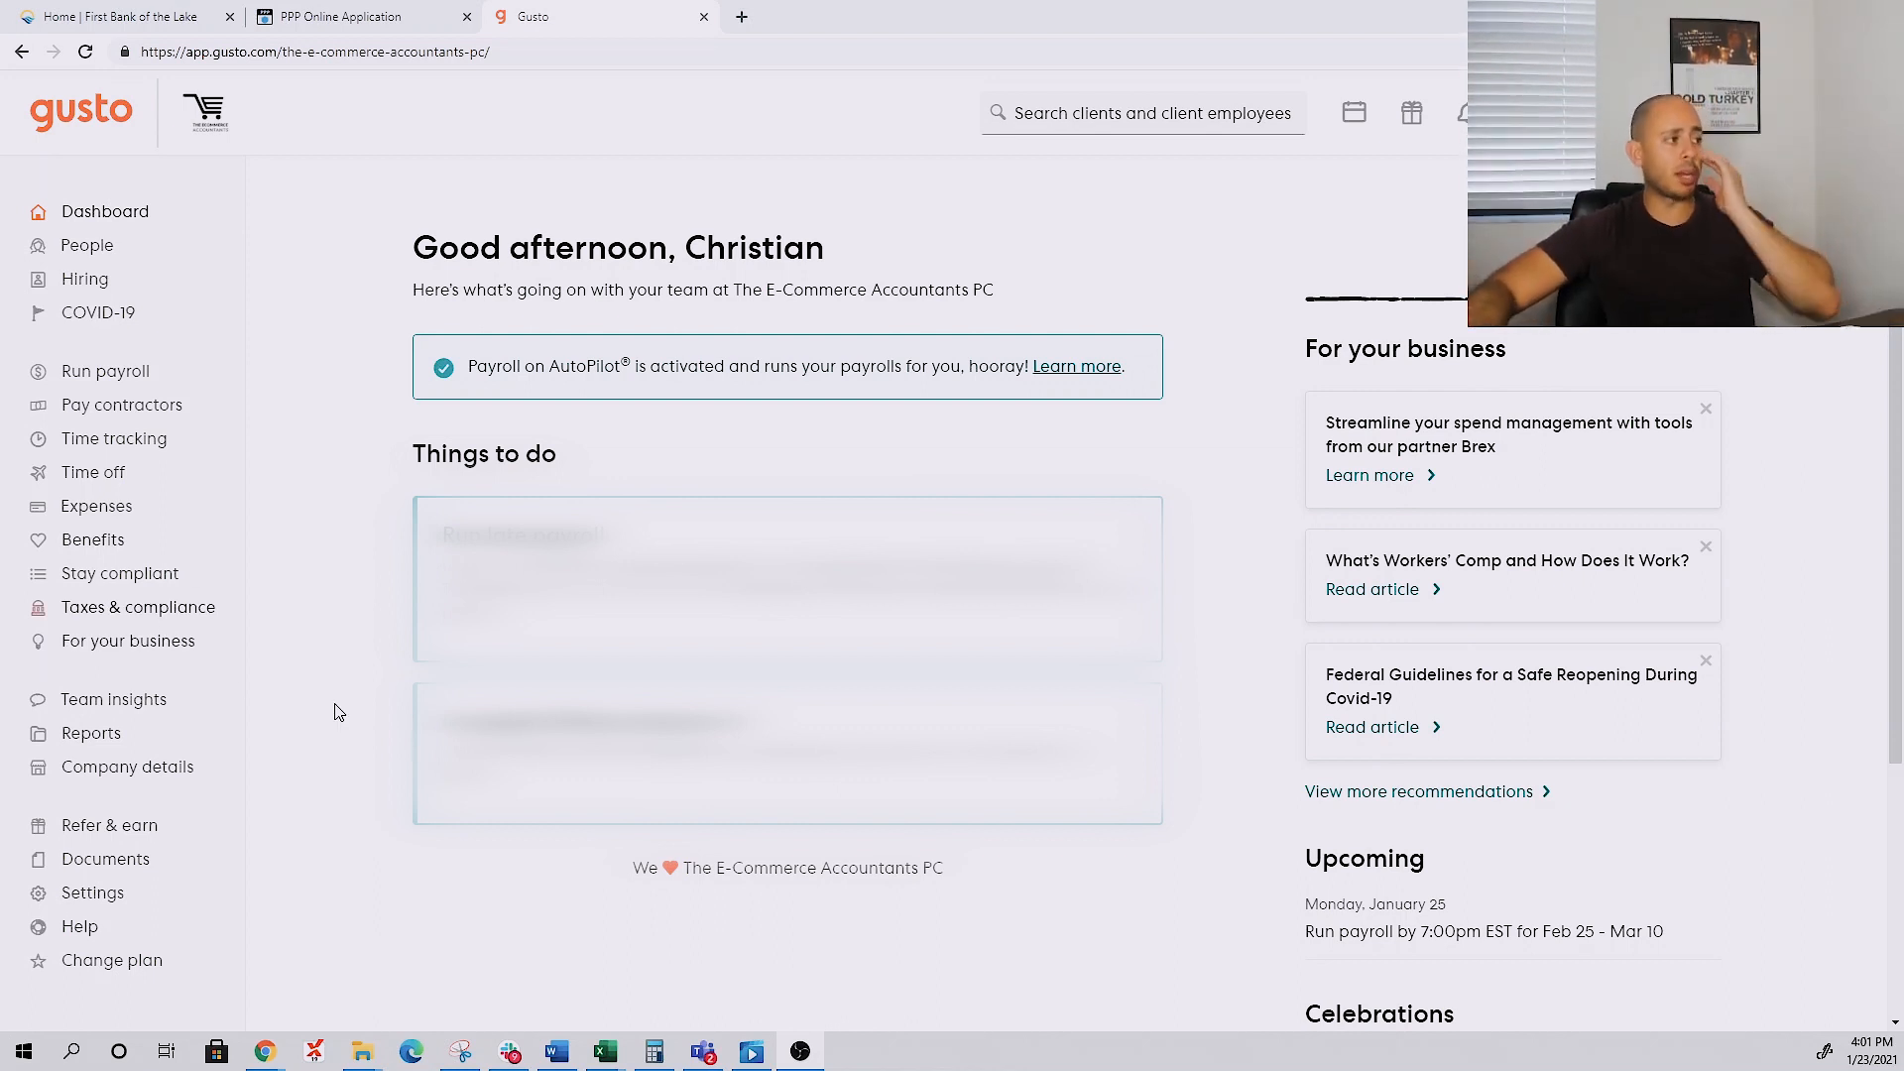
In Gusto, open the Paycheck Protection Program loan report from the summary reports.
click(88, 735)
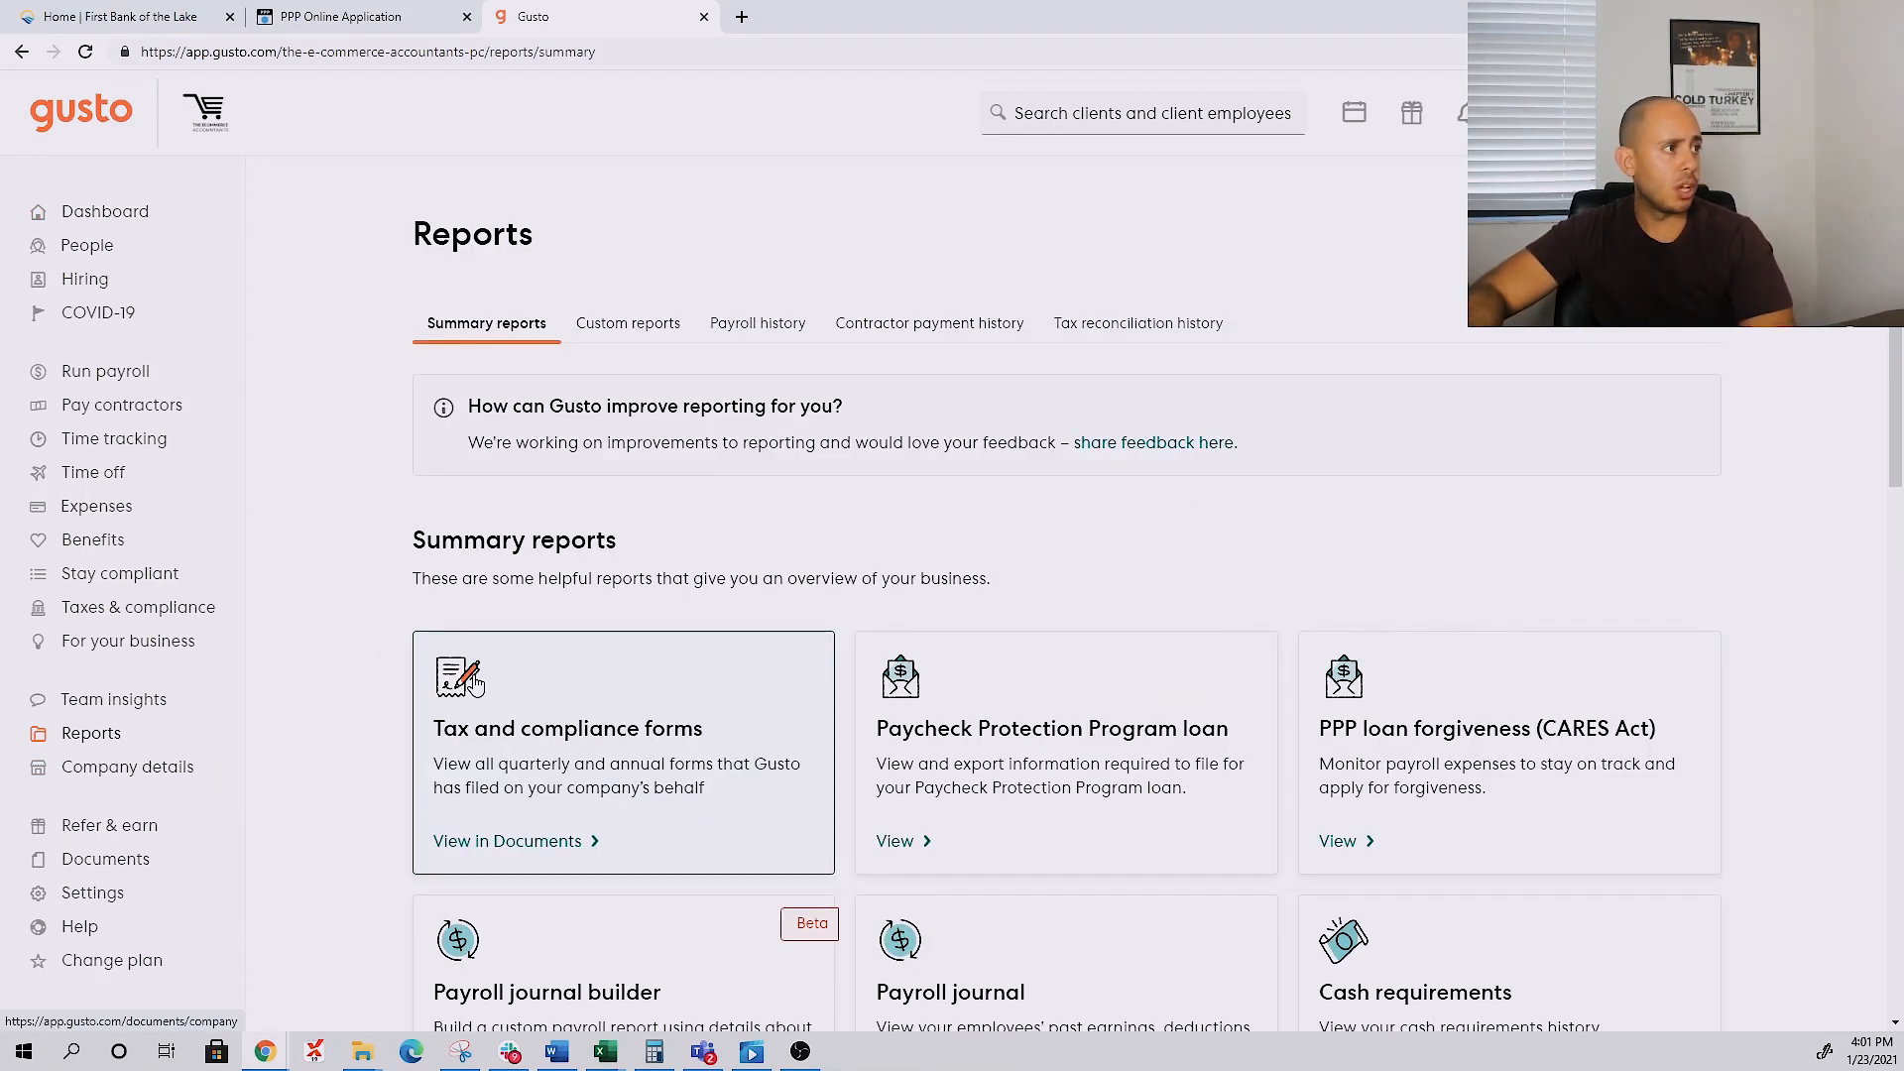
scroll(971, 640, down, 3)
click(1009, 555)
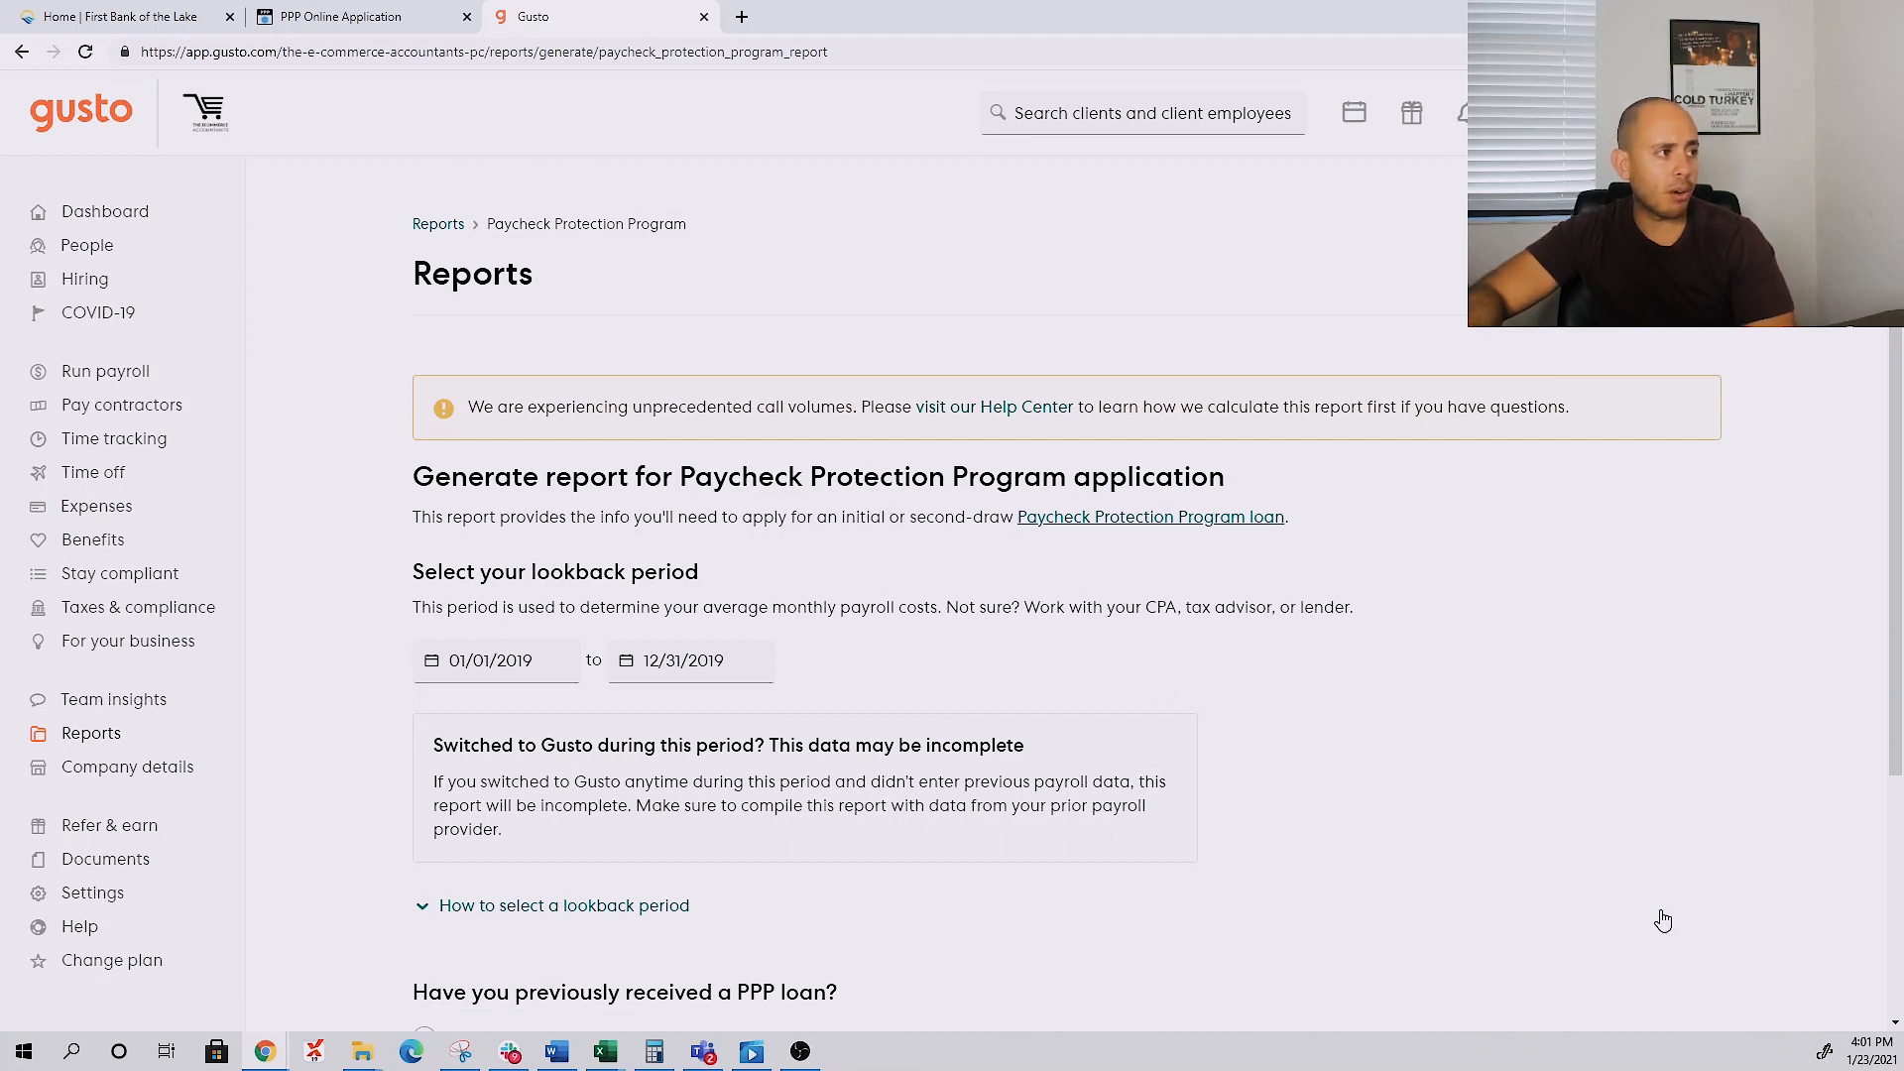
Set the start date of the report's lookback period to 01/01/2020.
scroll(1254, 516, down, 2)
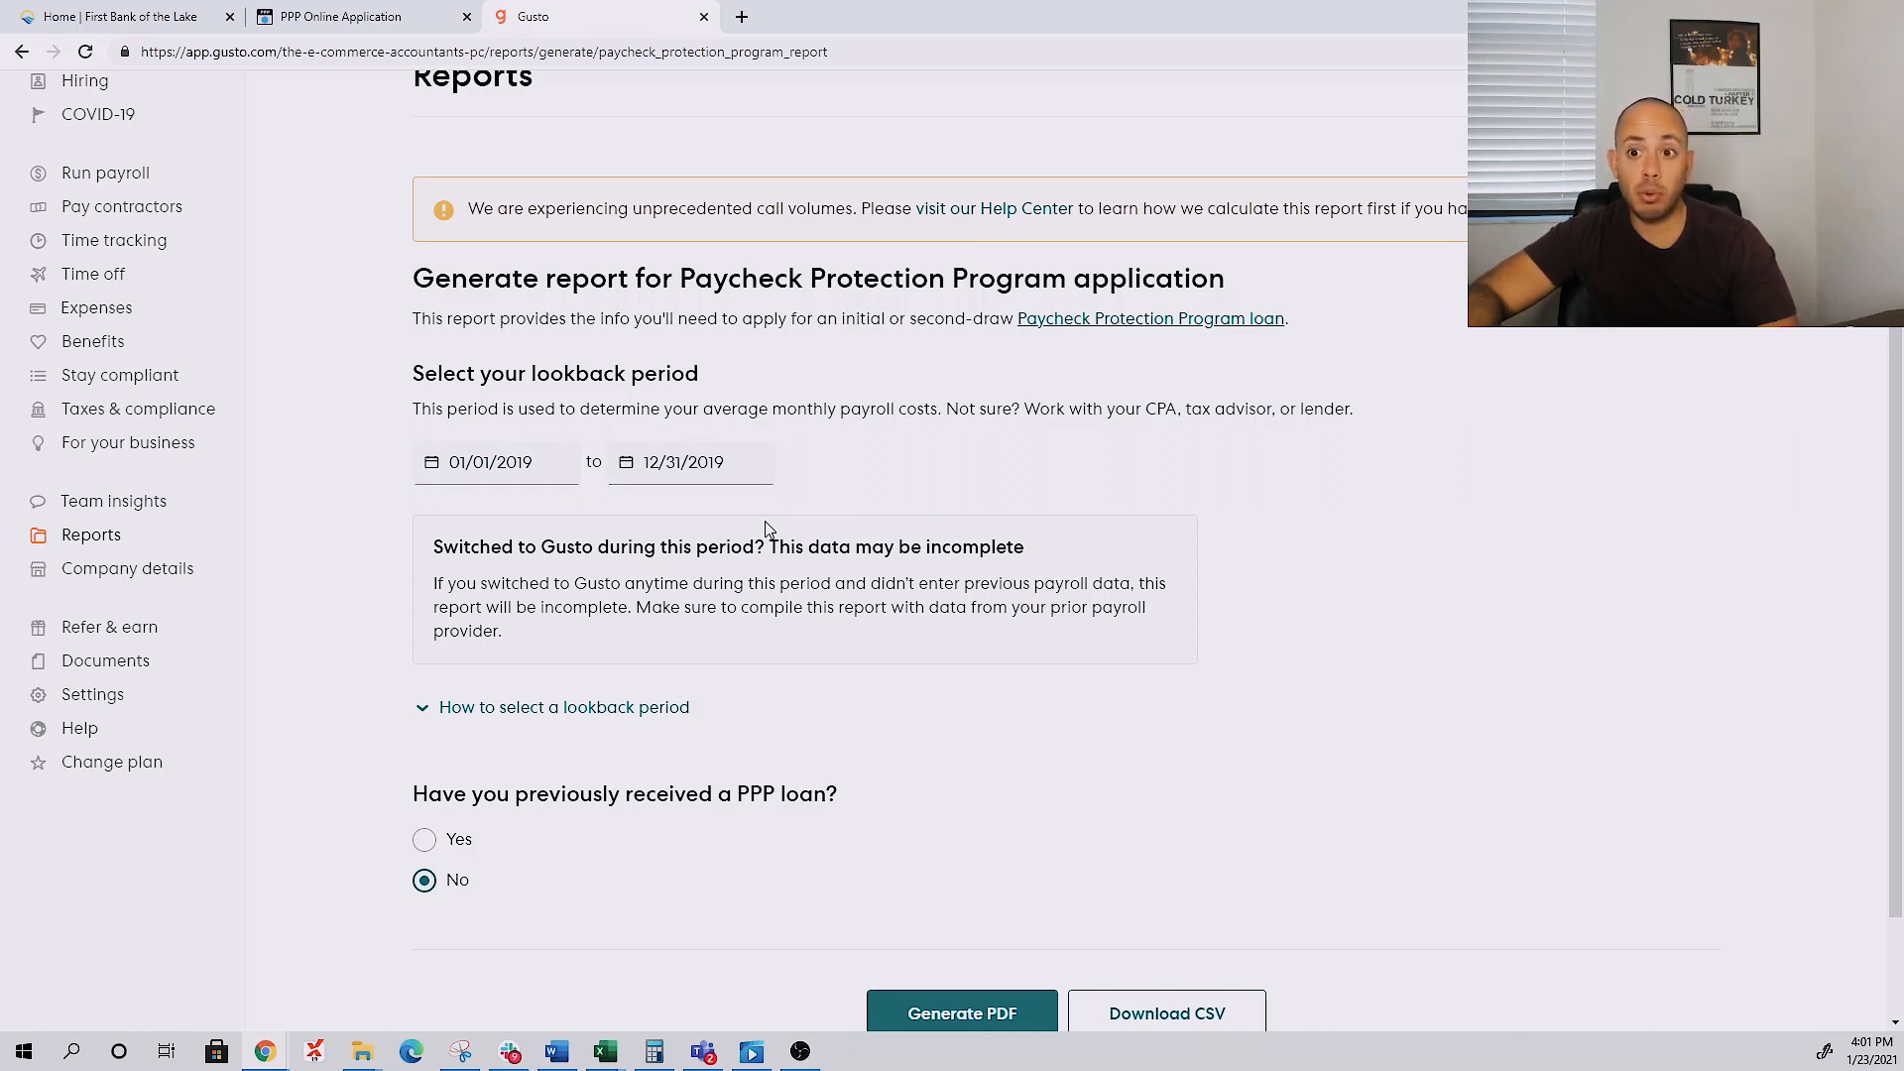
click(496, 462)
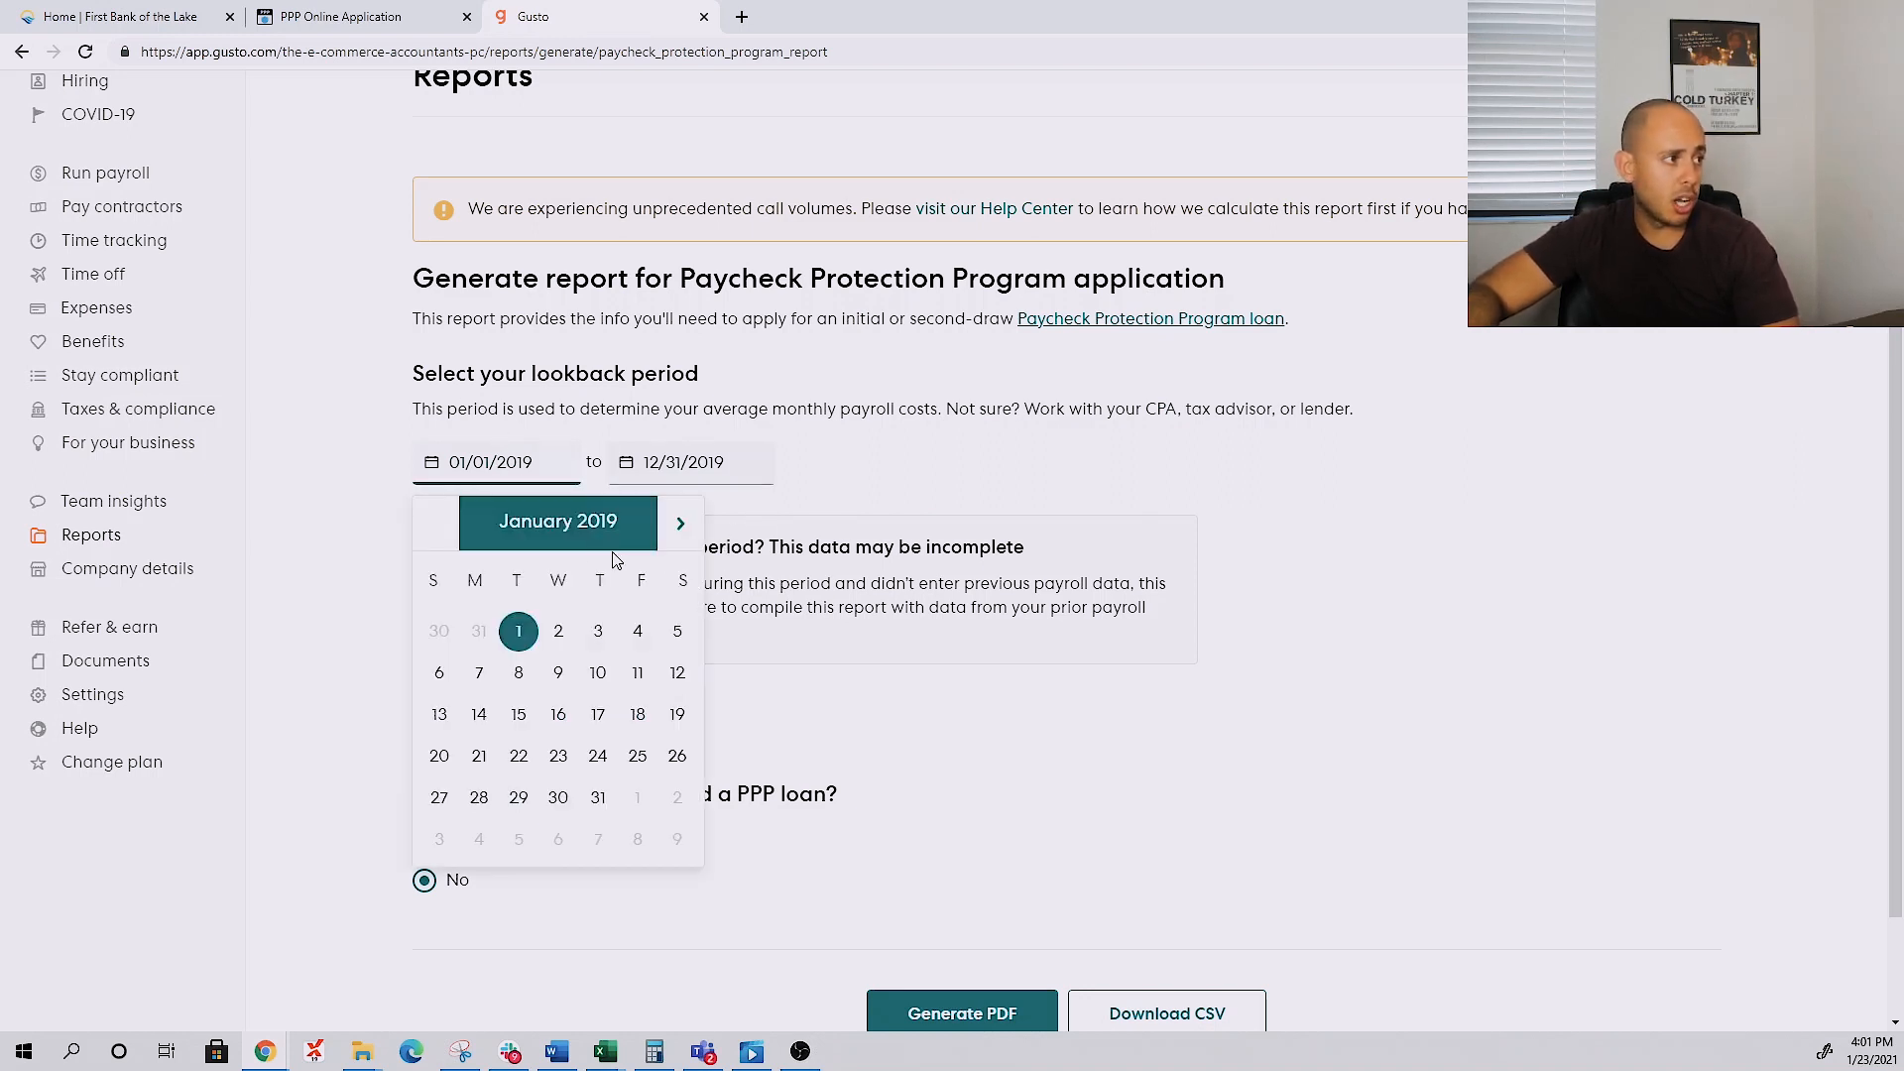
click(666, 534)
click(666, 534)
click(666, 533)
click(666, 533)
click(667, 534)
click(667, 533)
click(666, 533)
click(667, 533)
click(664, 534)
click(665, 533)
click(664, 533)
click(664, 534)
click(664, 534)
click(435, 523)
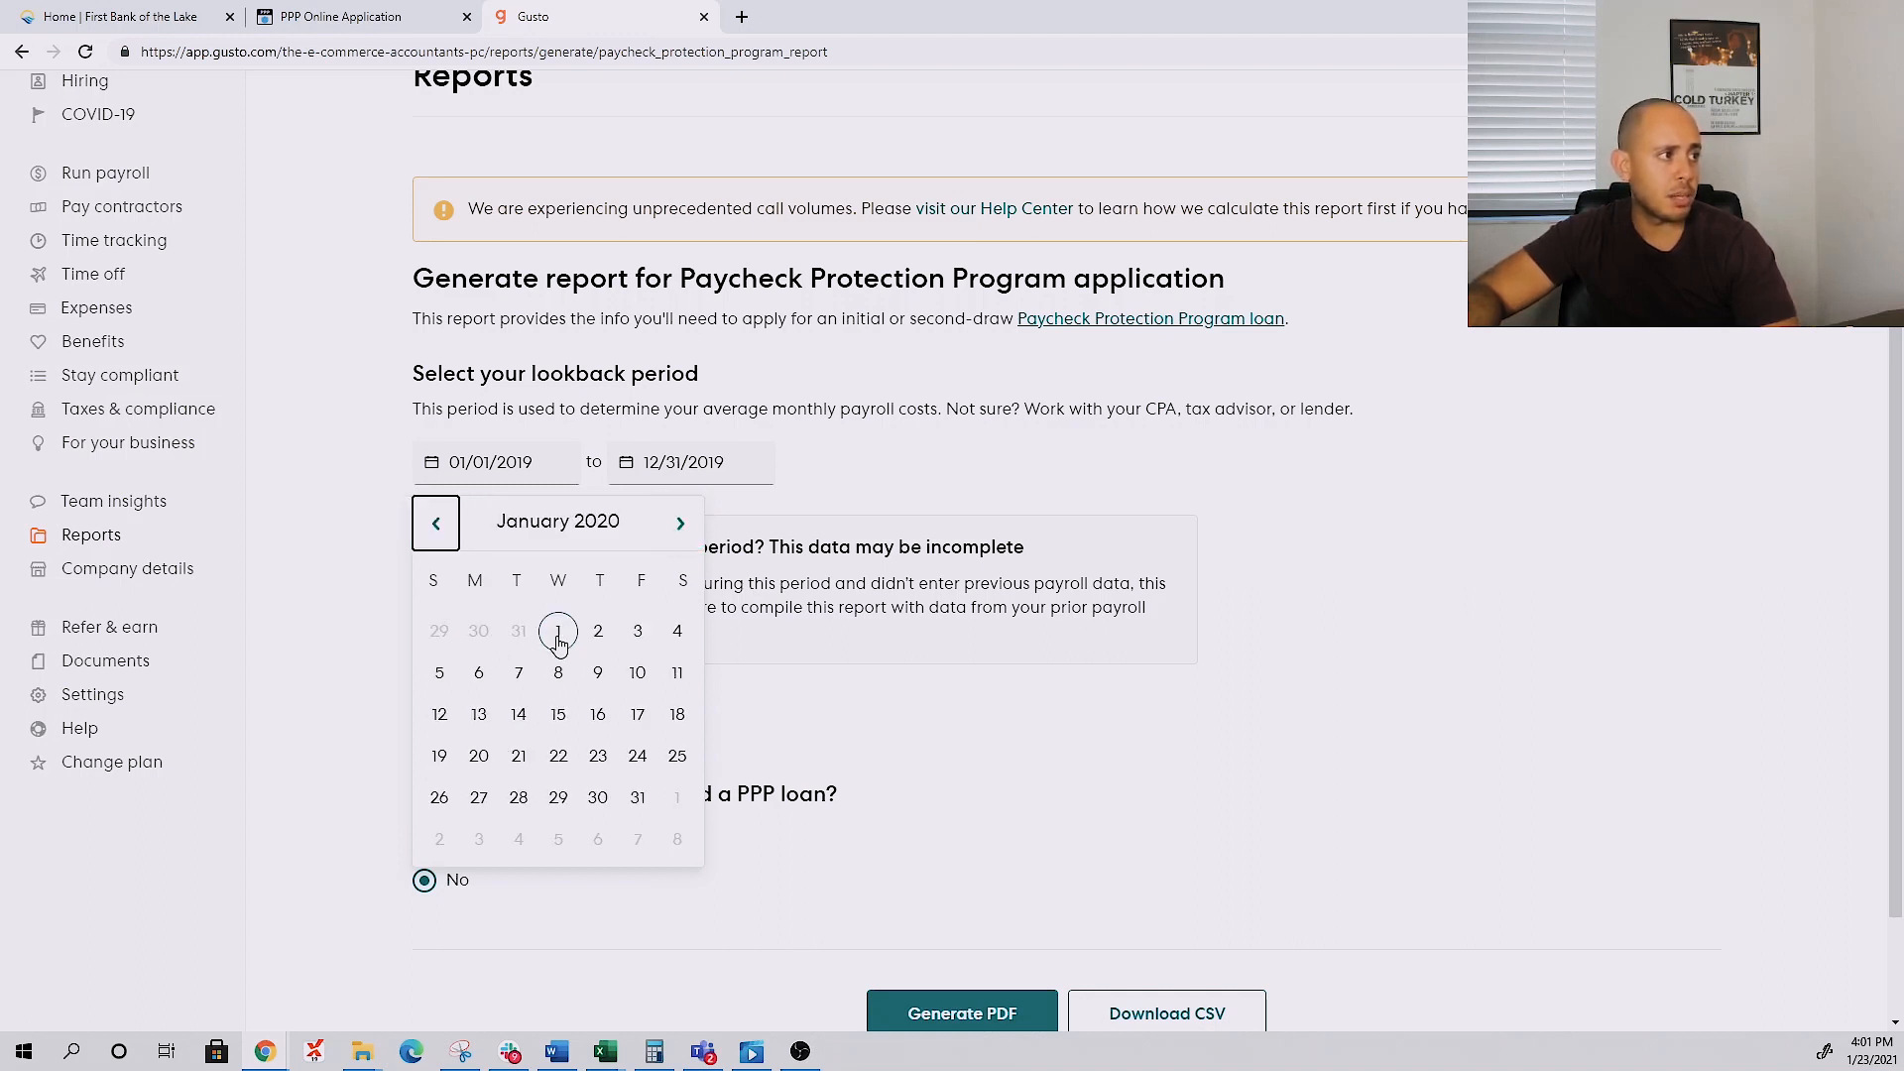
click(559, 635)
Set the end date of the report's lookback period to 12/31/2020.
click(761, 469)
click(875, 526)
click(876, 525)
click(875, 525)
click(875, 526)
click(875, 526)
click(876, 526)
click(875, 526)
click(875, 526)
click(876, 525)
click(875, 525)
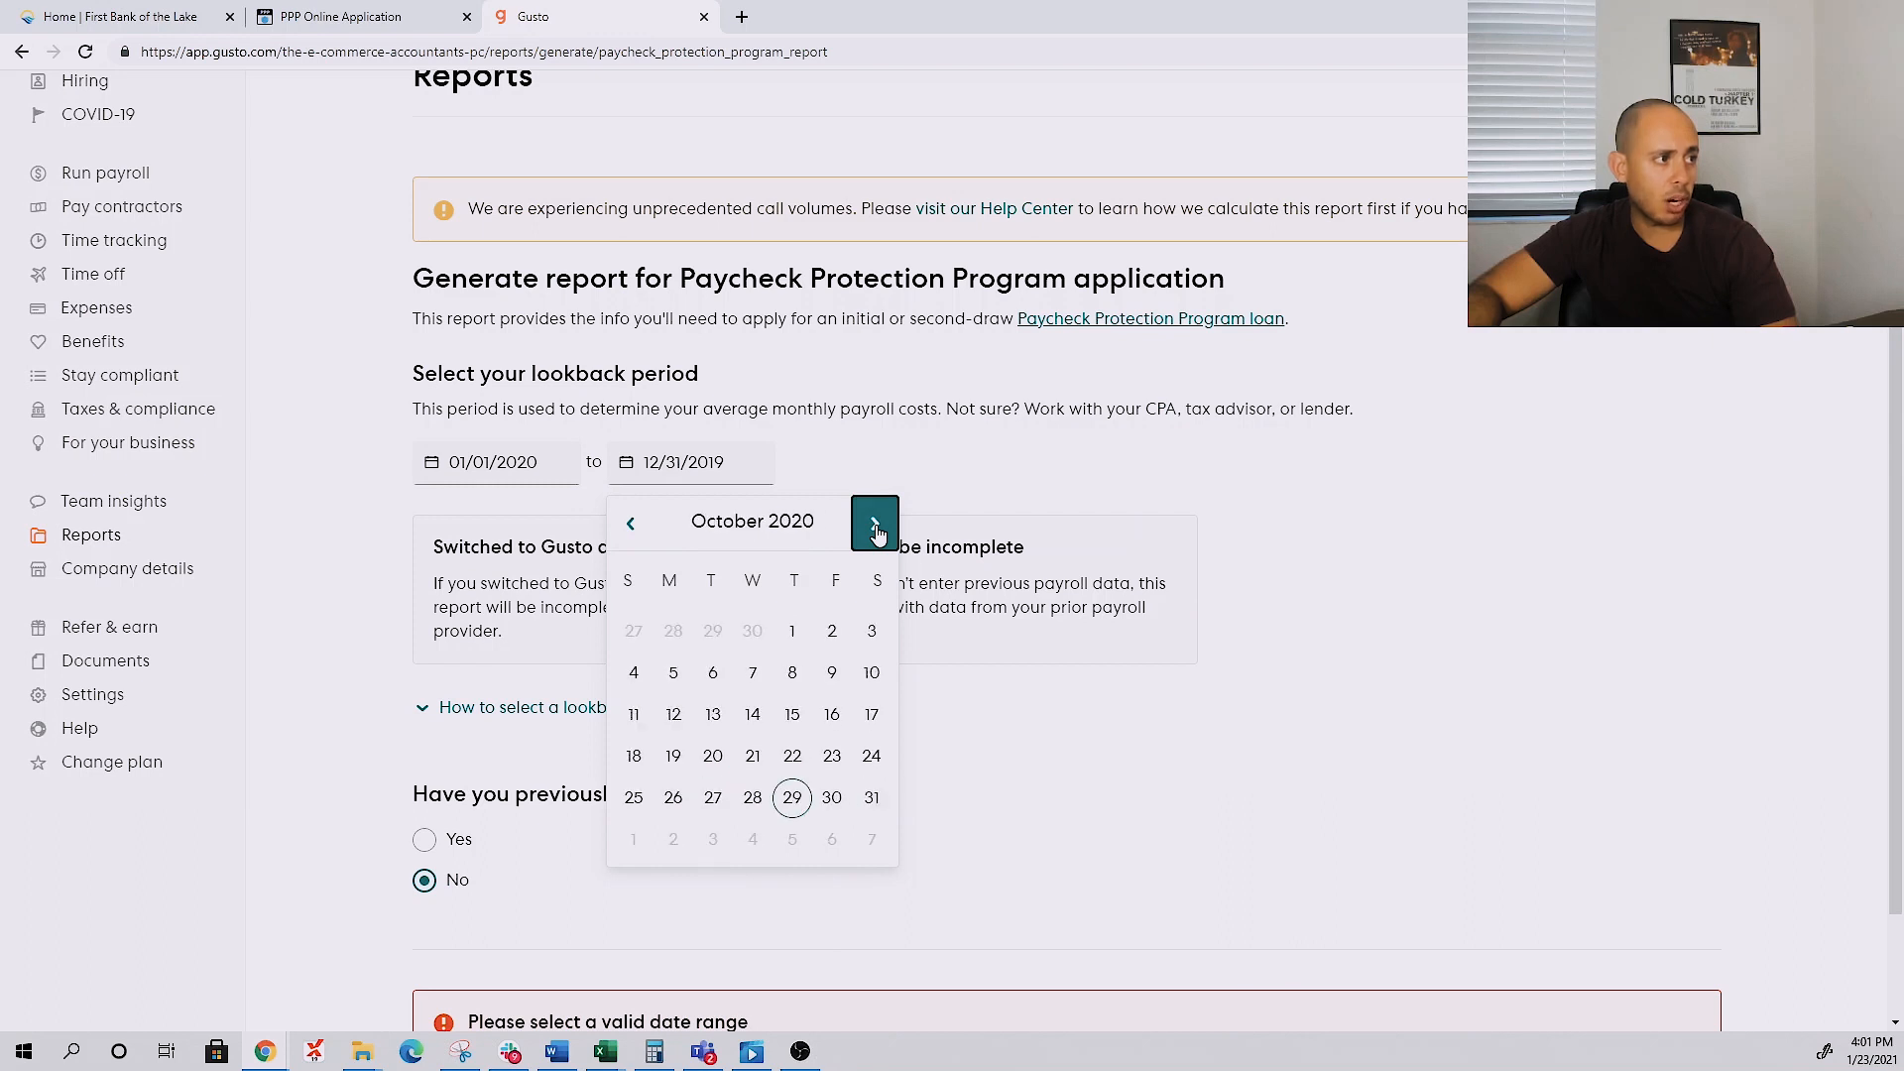
click(875, 525)
click(876, 525)
click(876, 526)
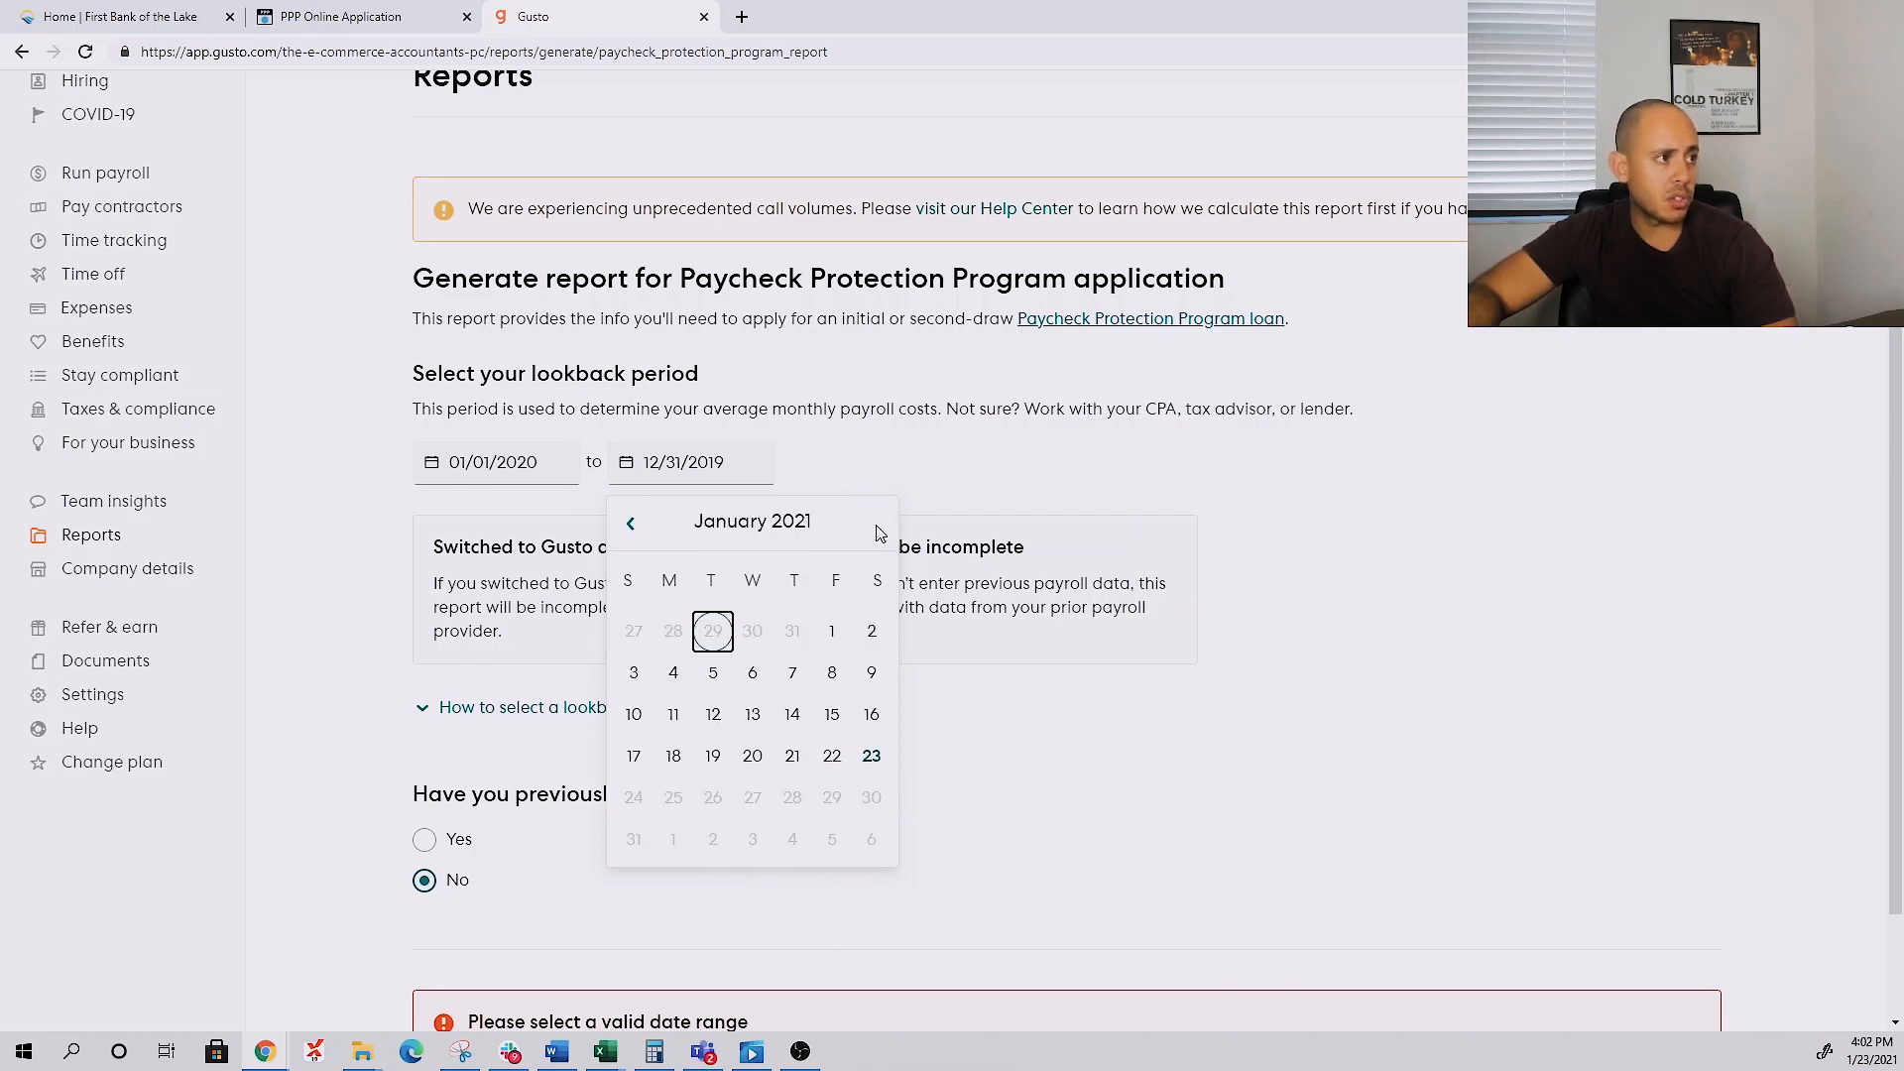
click(631, 522)
click(793, 797)
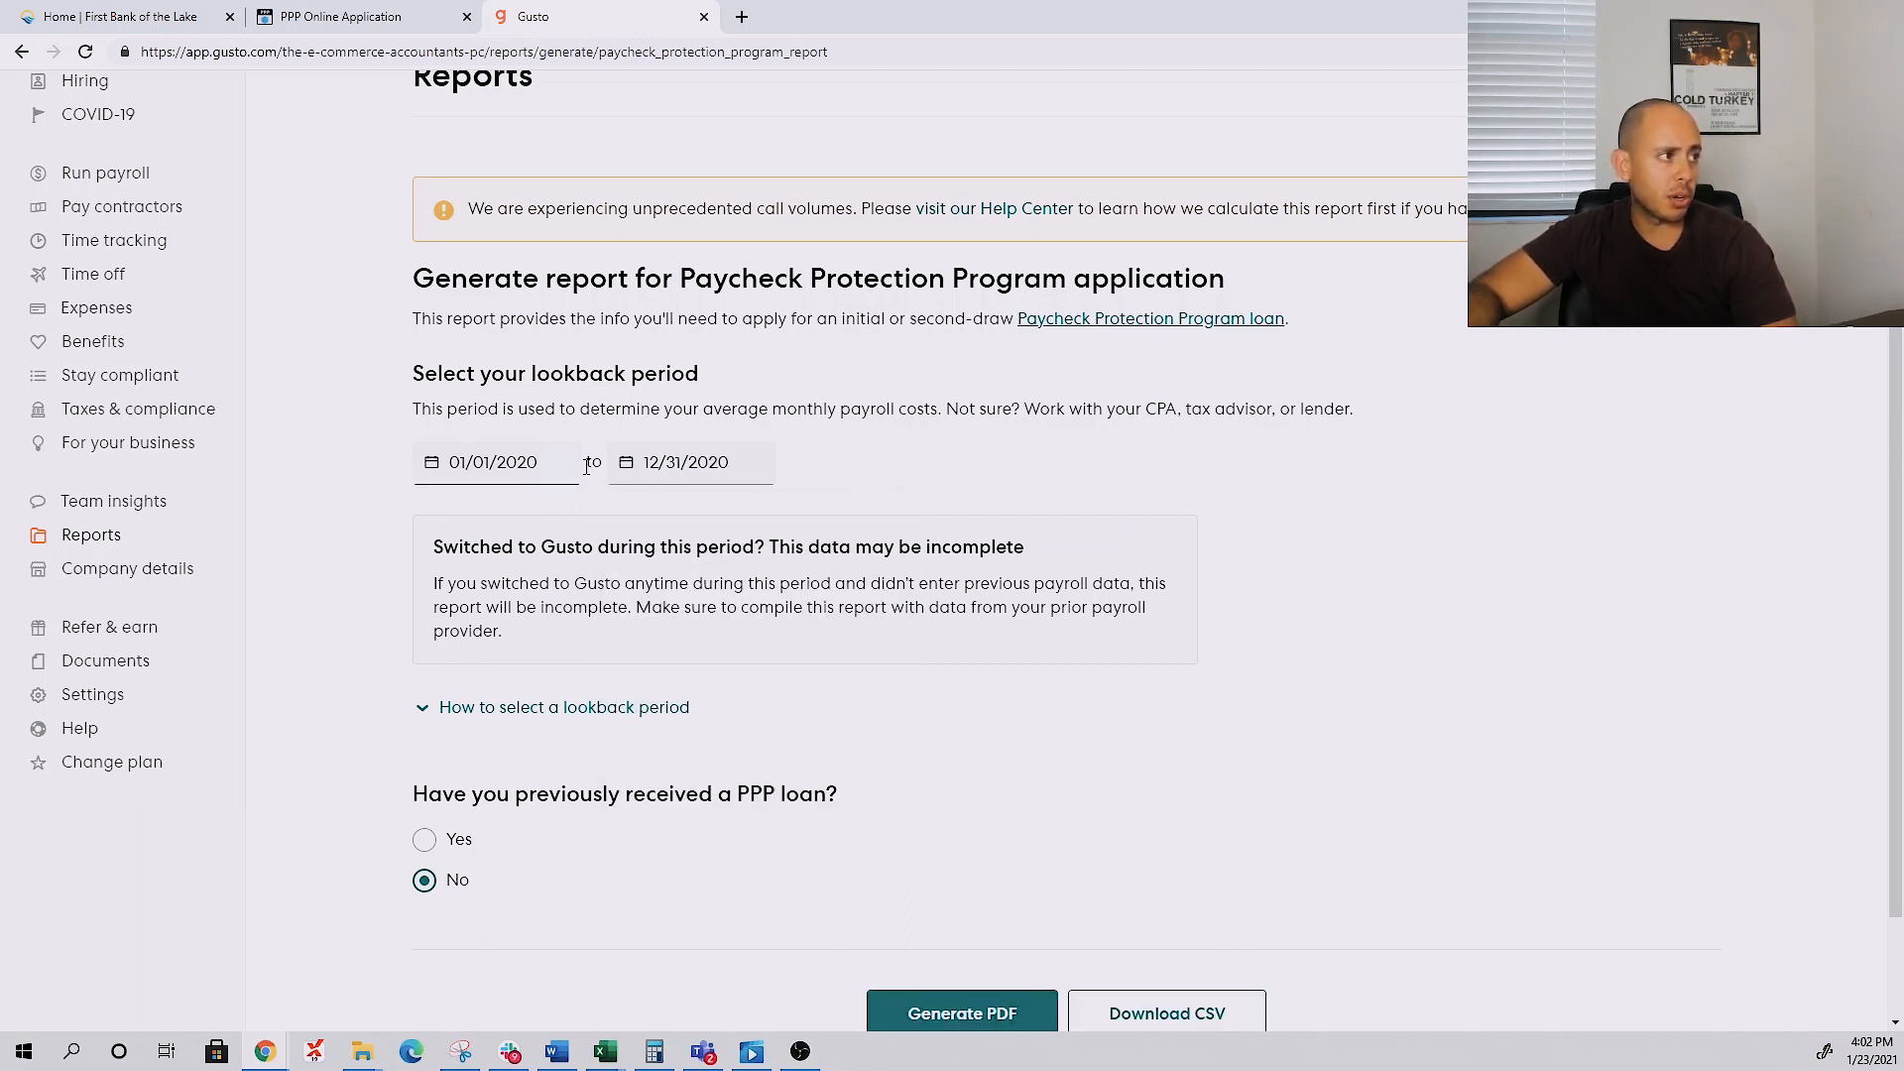
Generate the Paycheck Protection Program report as a PDF, review its monthly payroll costs and report summary, and close it.
scroll(870, 526, down, 2)
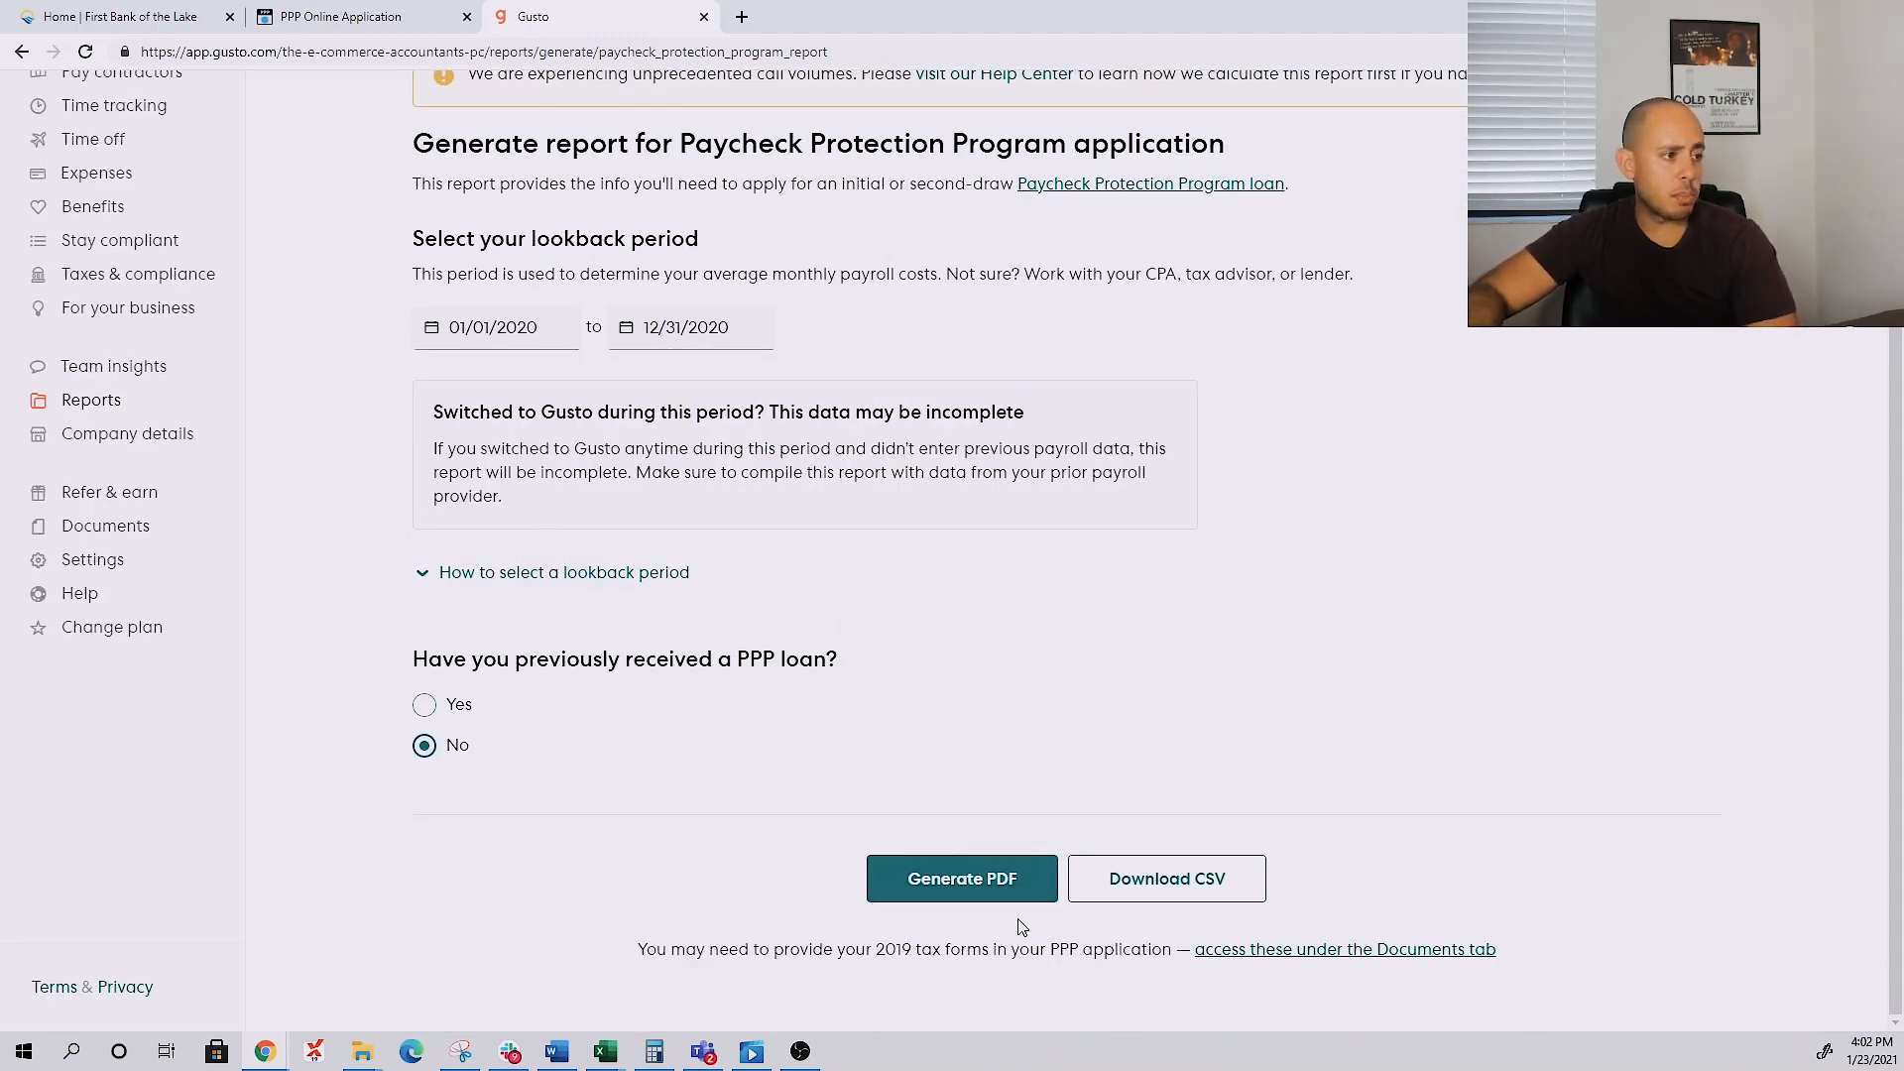
click(960, 886)
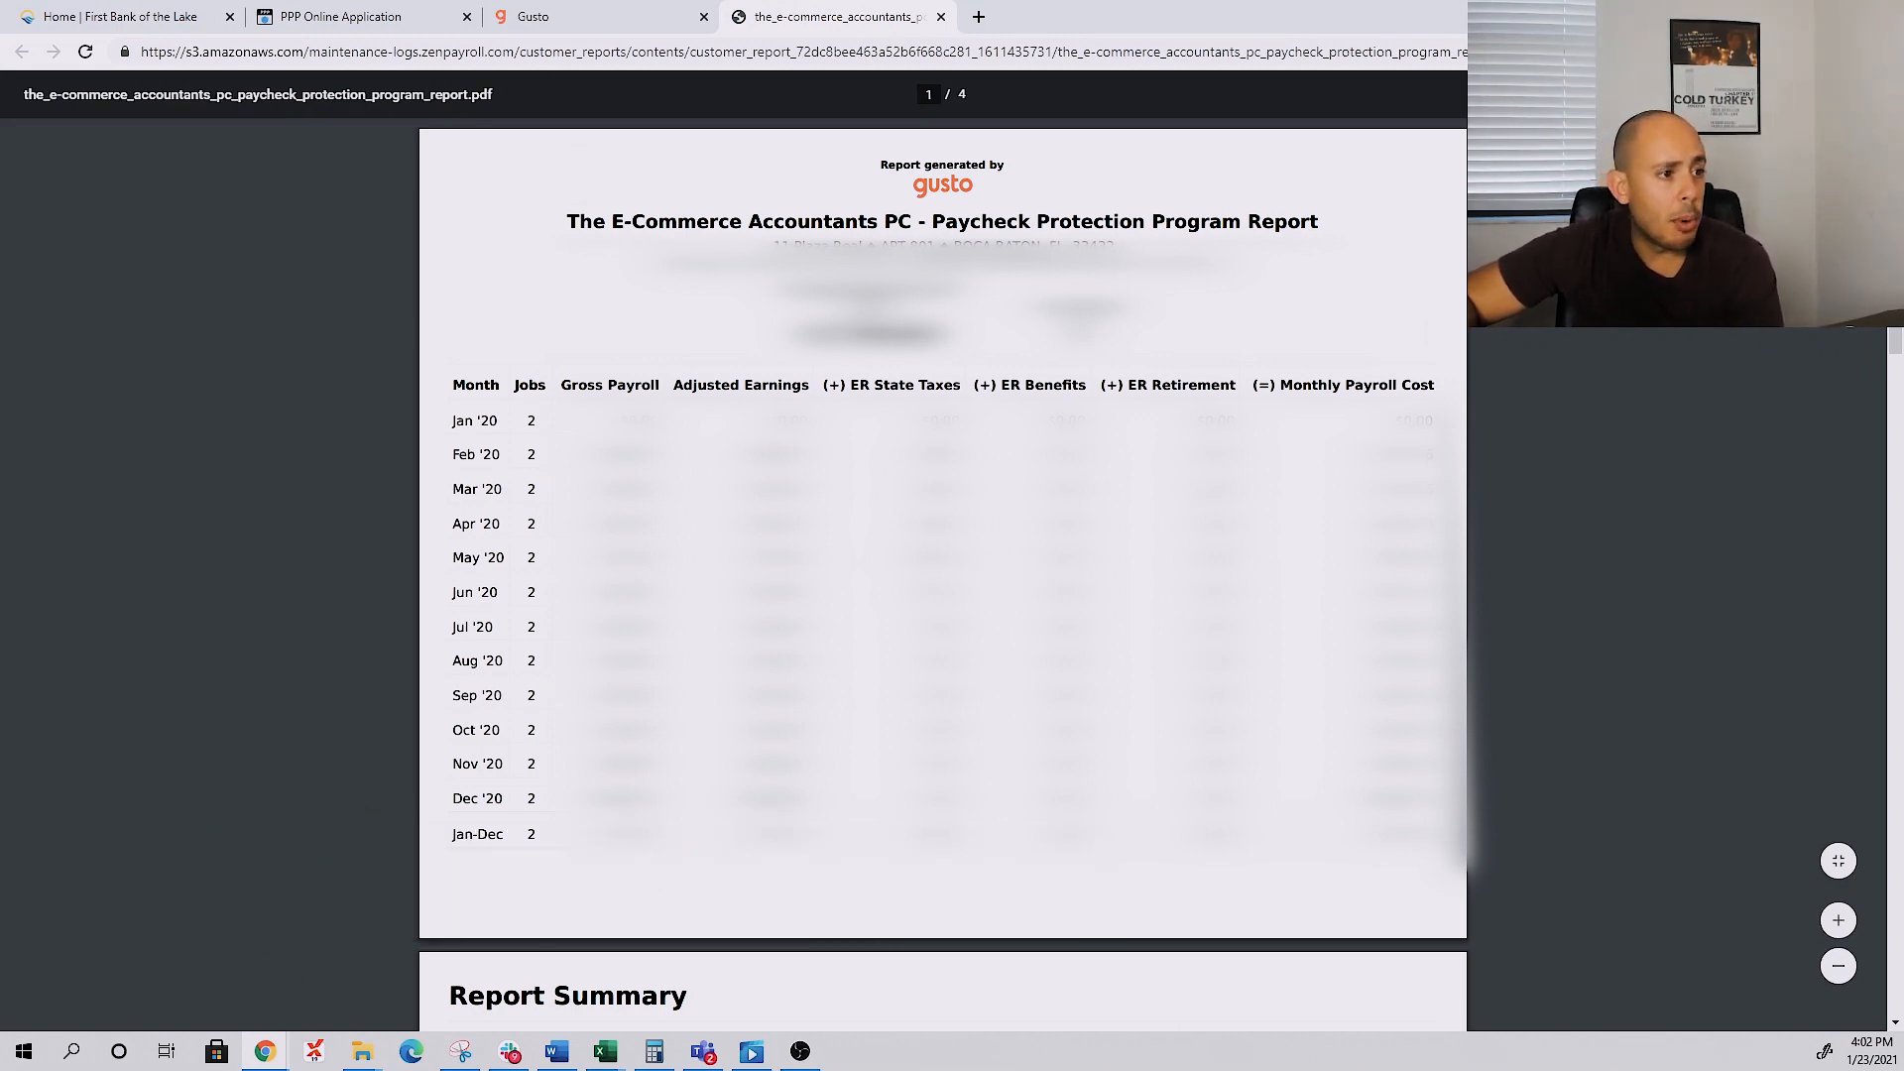
scroll(942, 575, down, 4)
scroll(942, 575, down, 5)
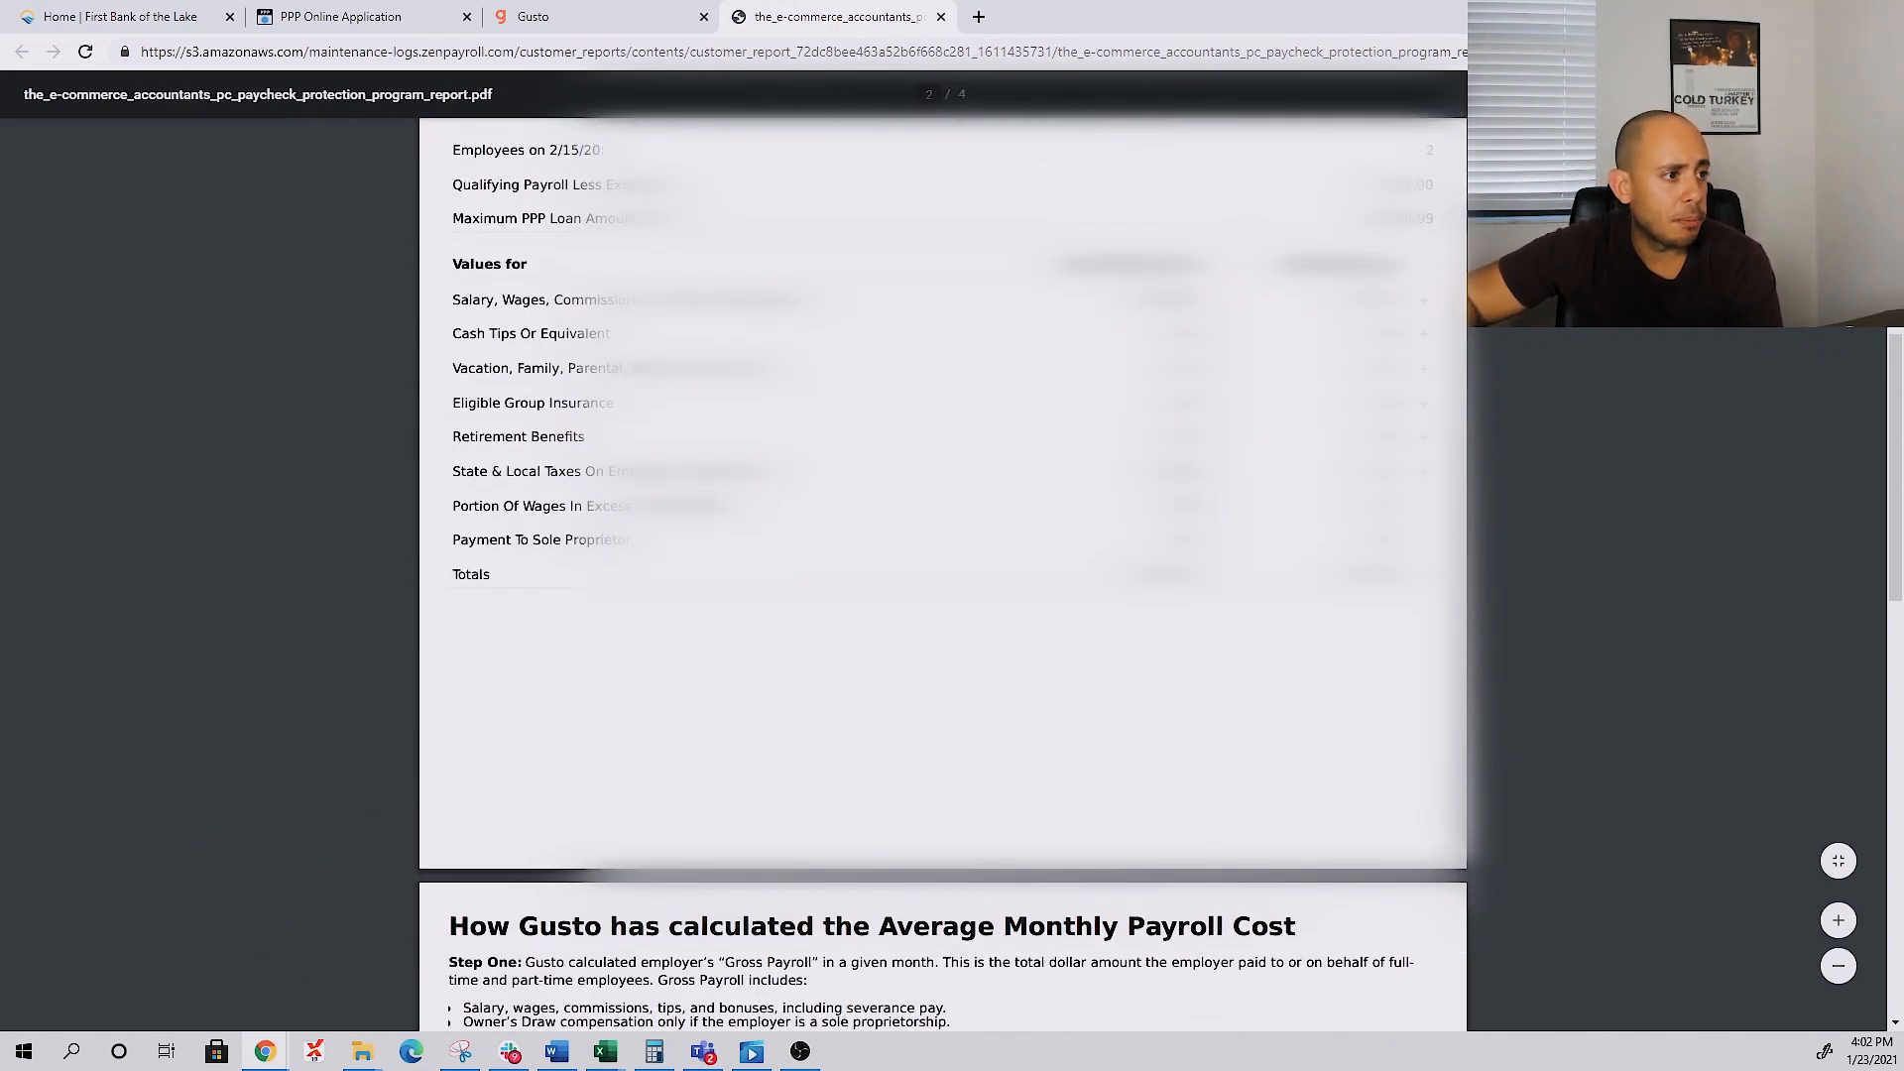
drag(1152, 578, 1195, 578)
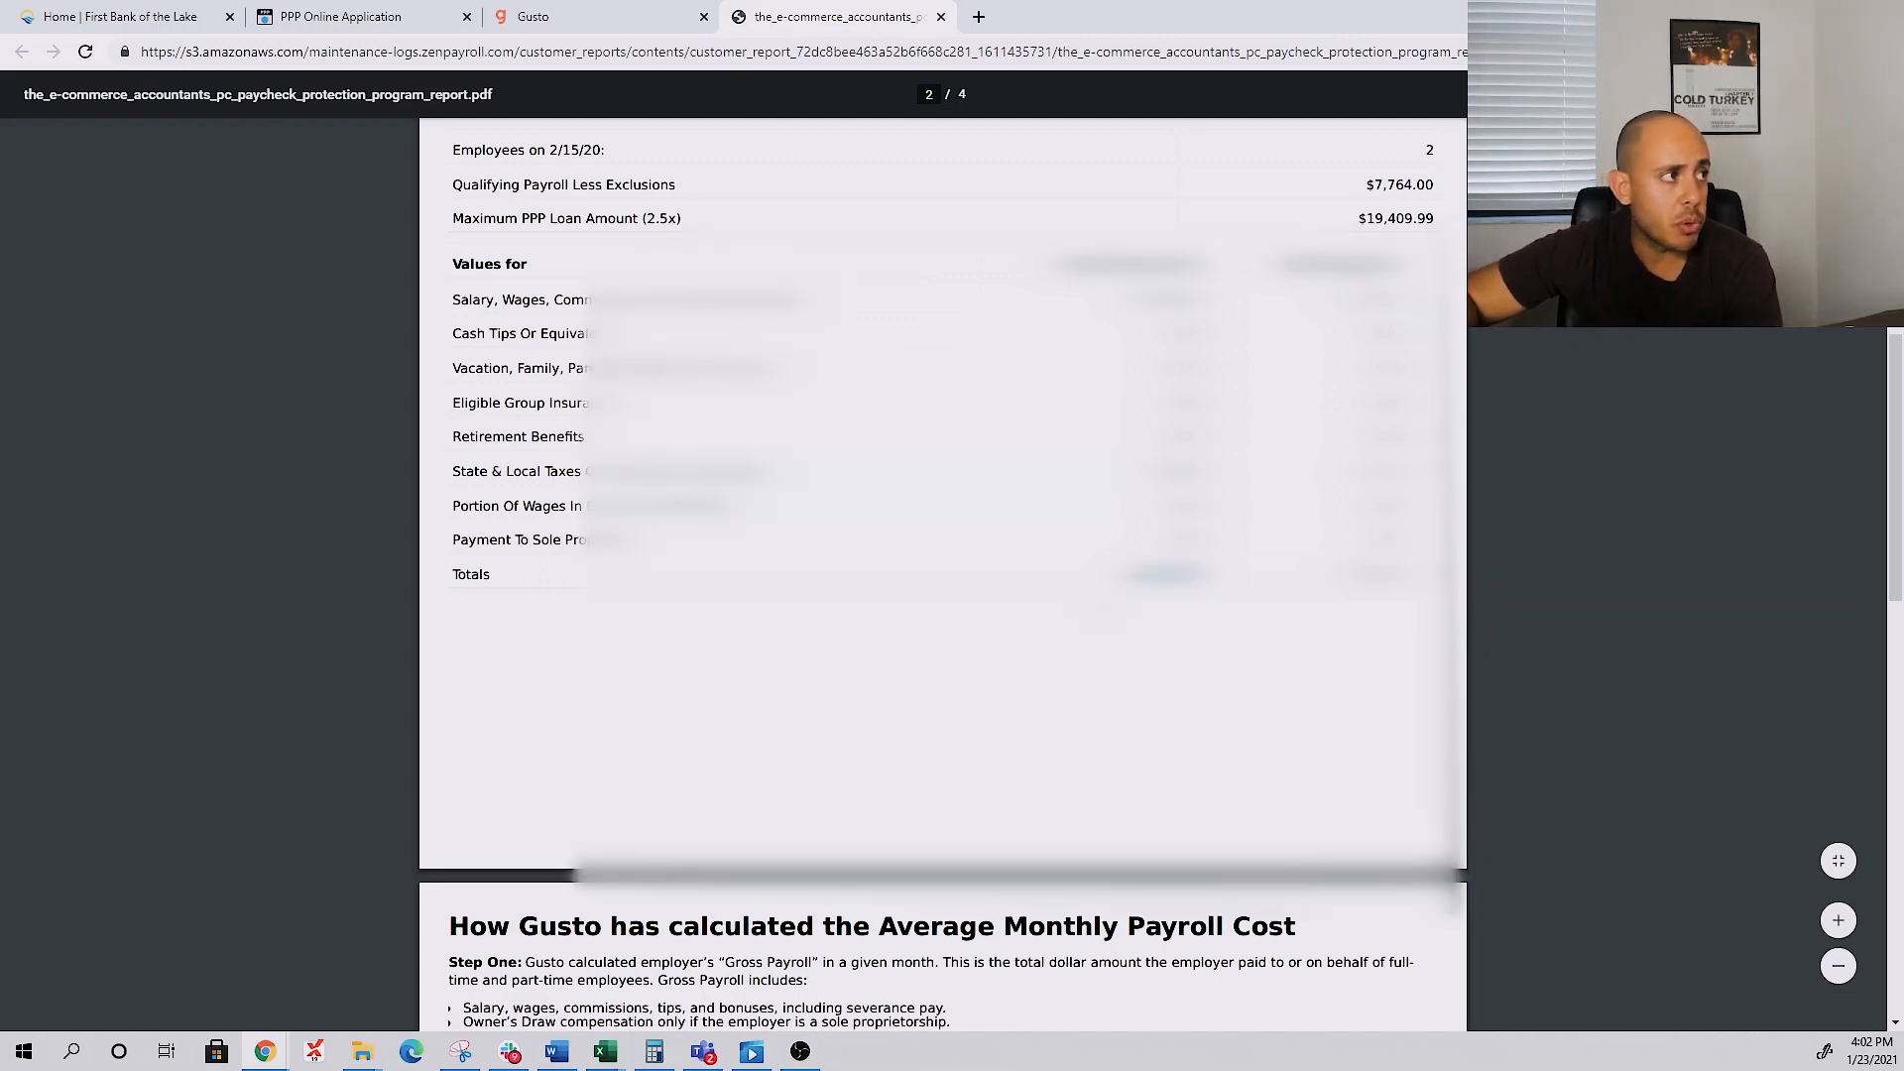
scroll(942, 575, up, 10)
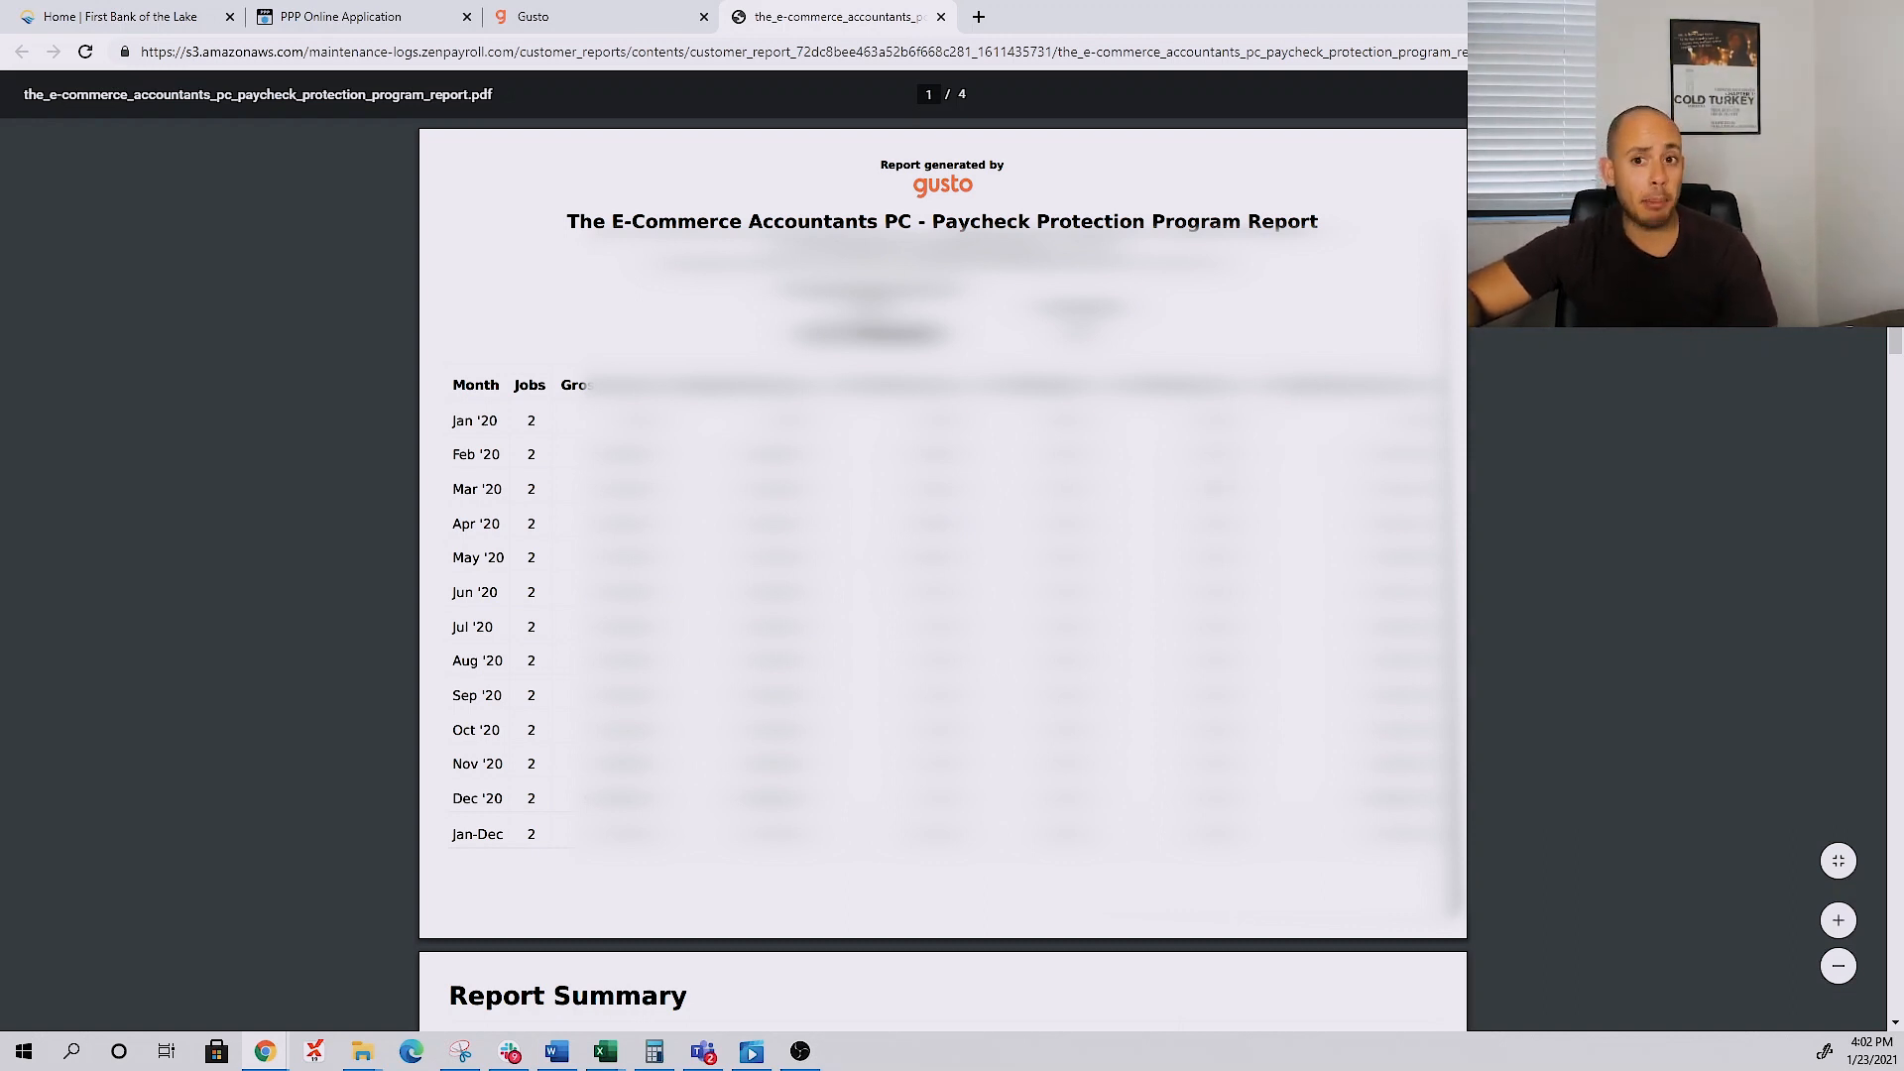
click(940, 17)
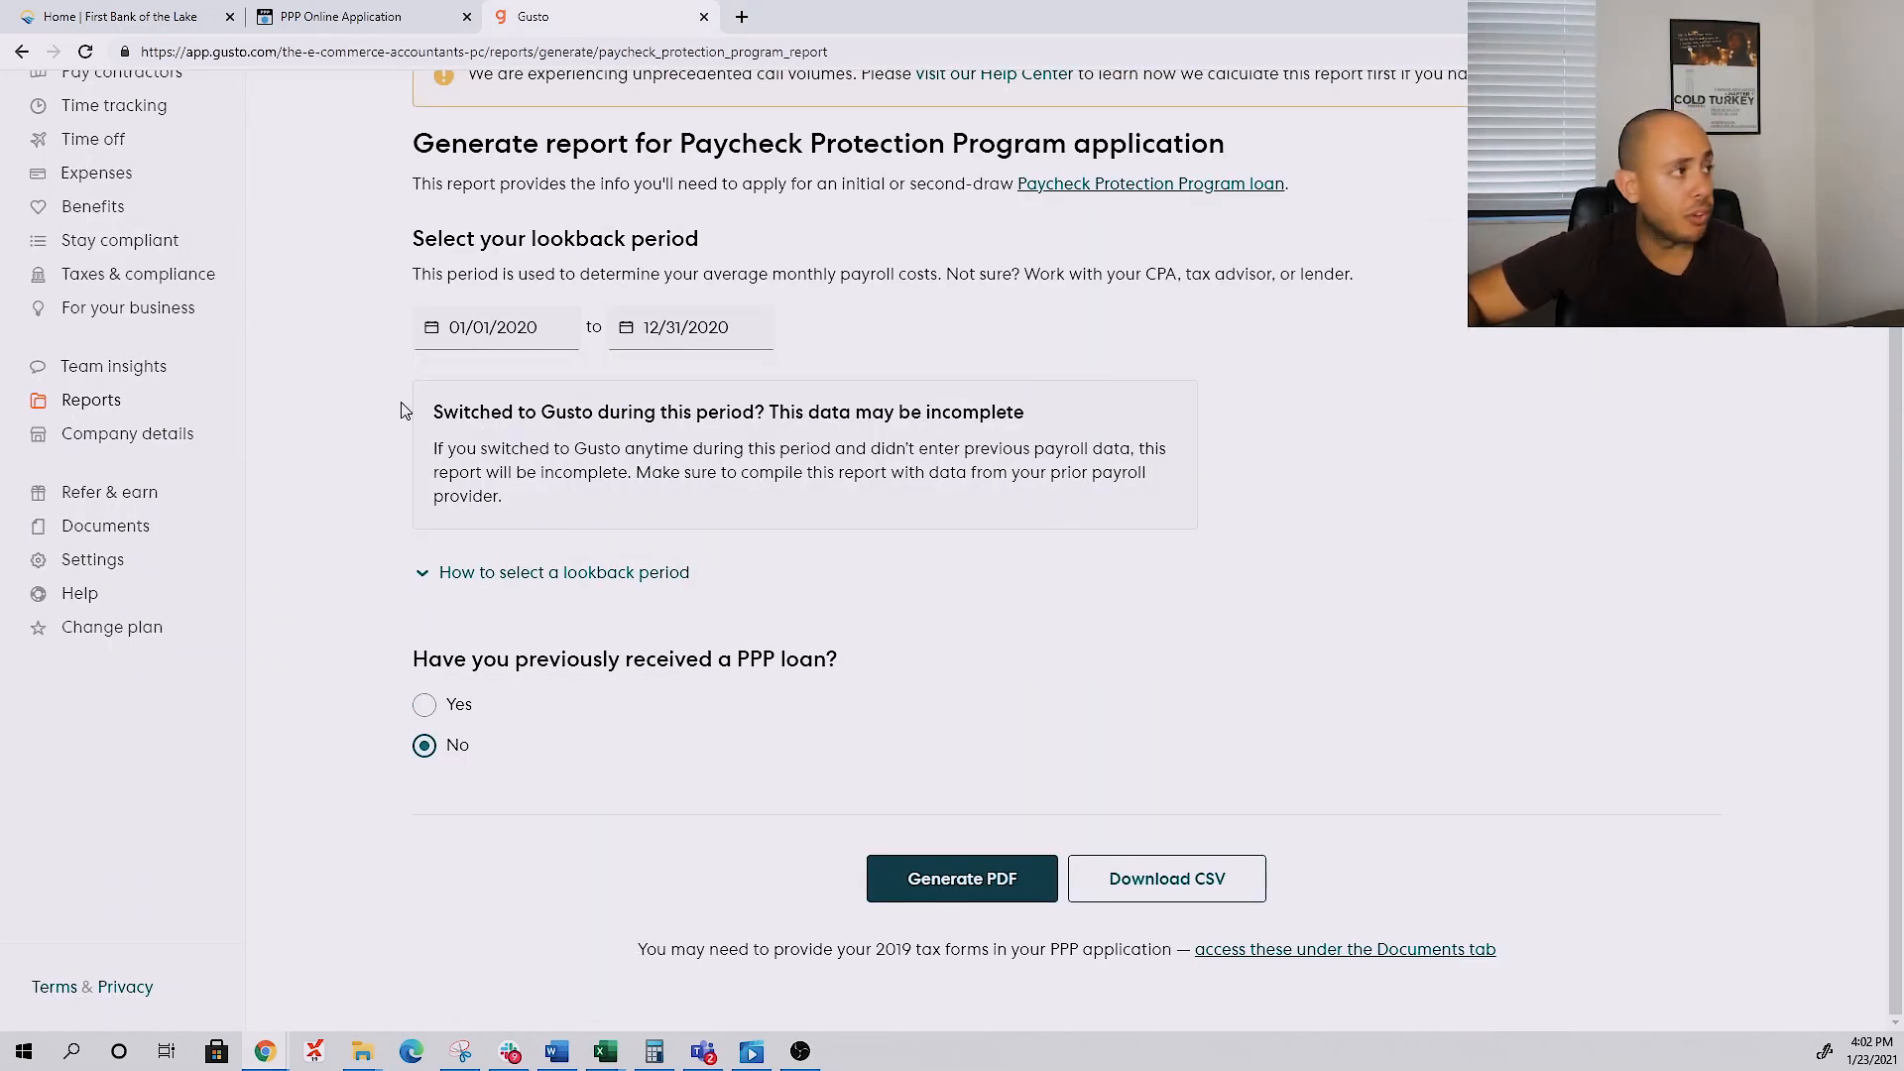
Open the company's federal tax and compliance documents and look over the annual and quarterly filings.
click(125, 526)
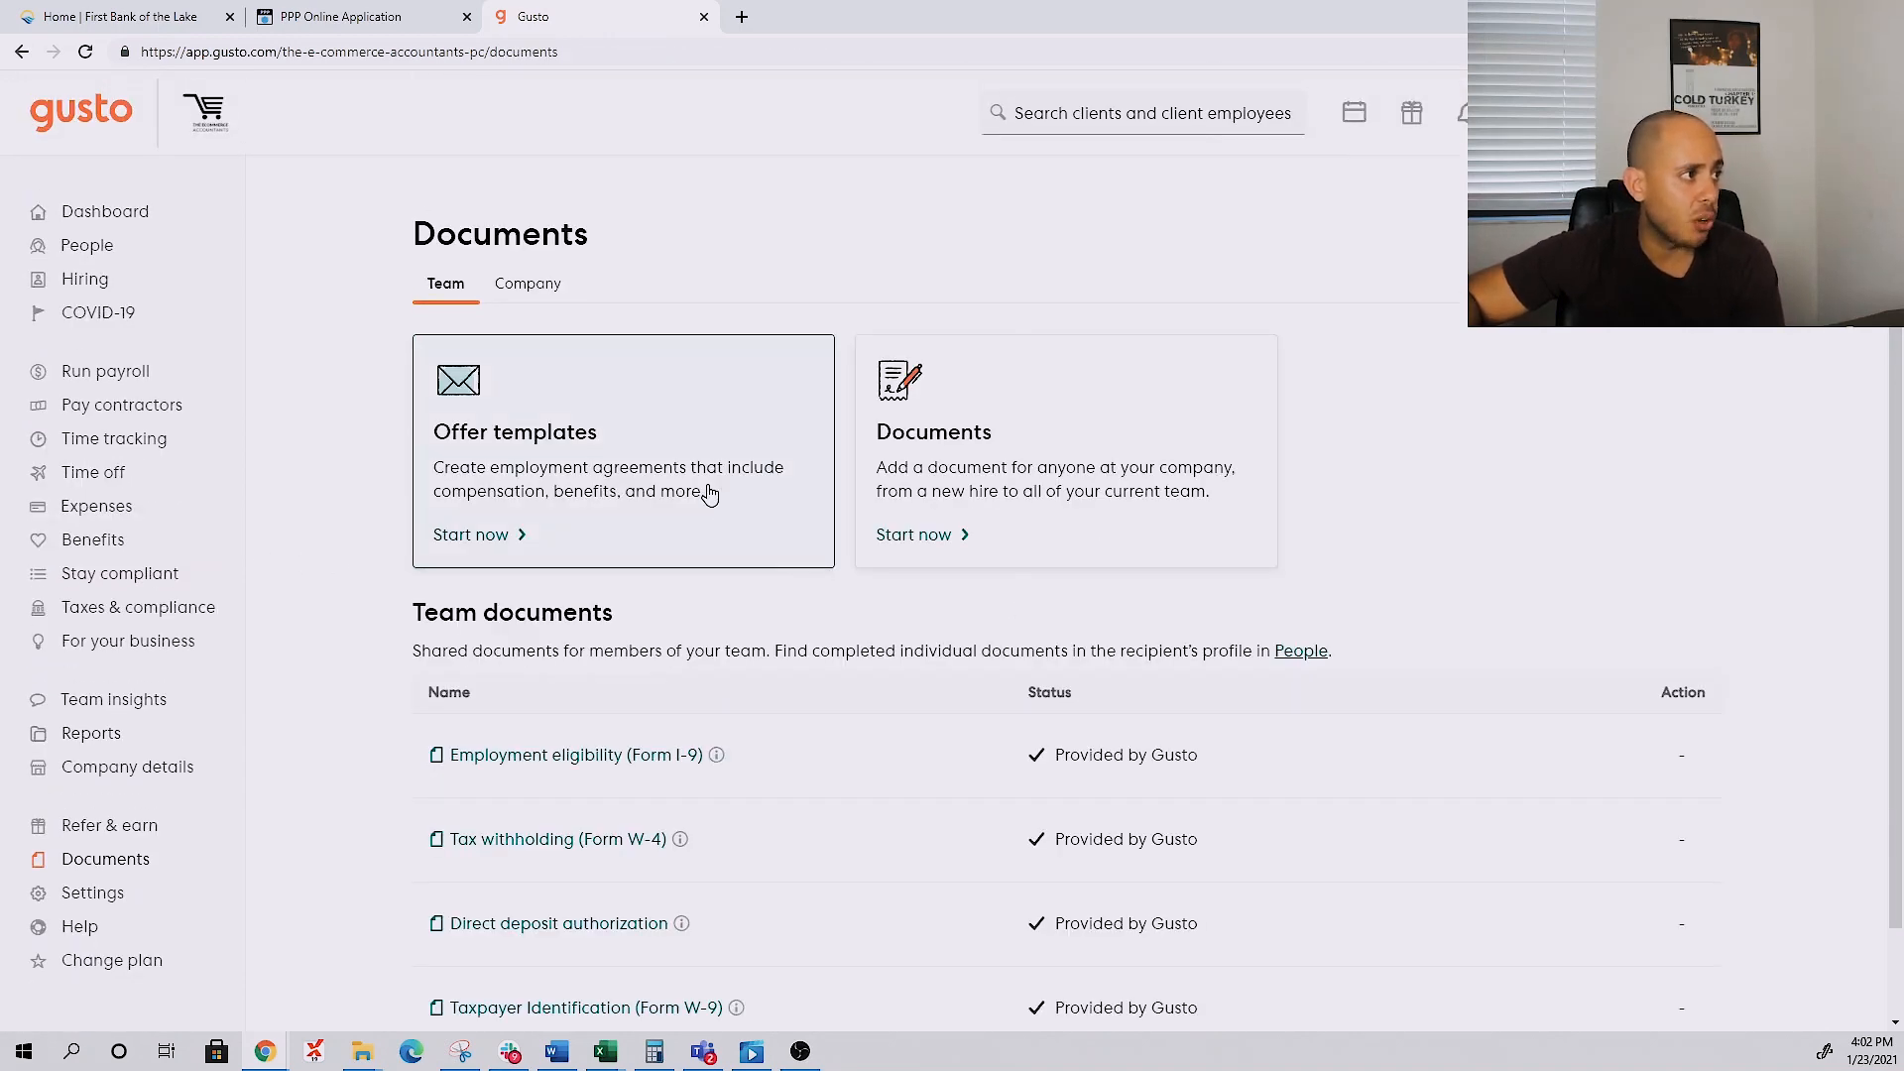
click(536, 285)
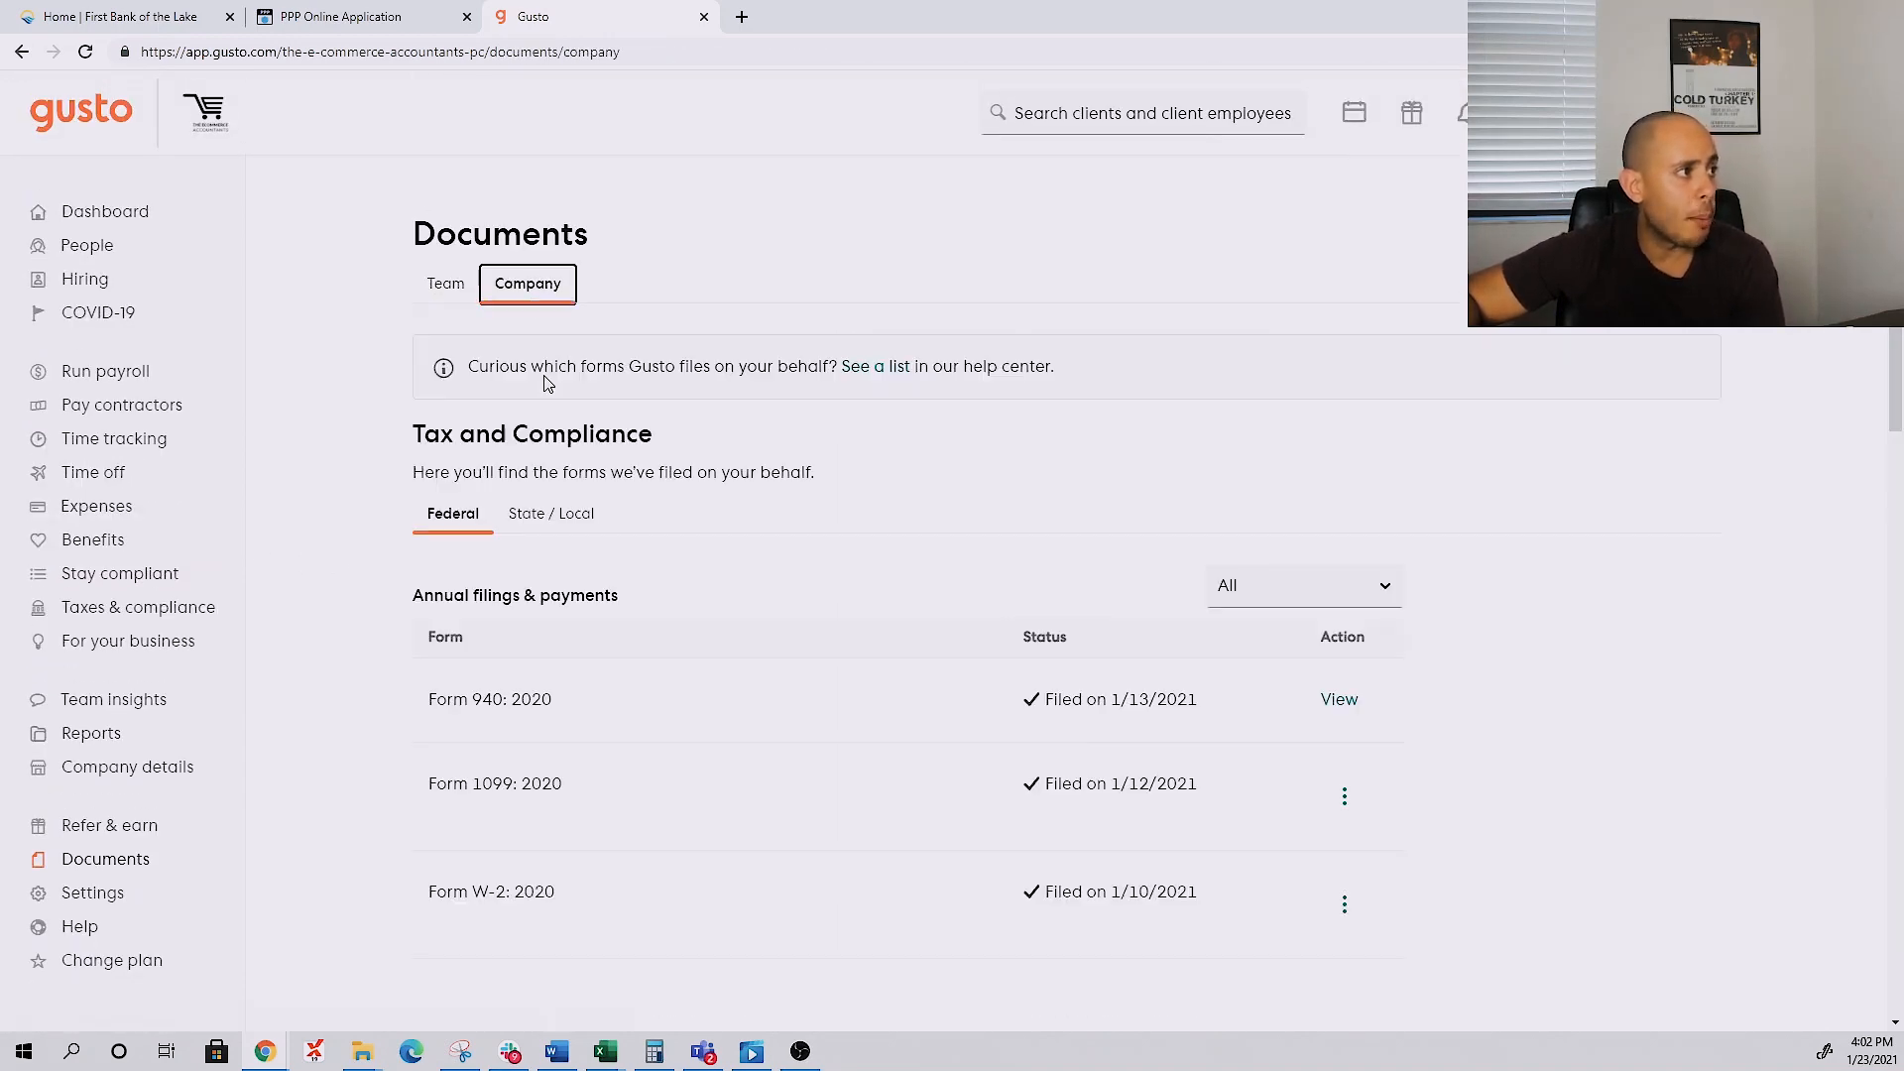
scroll(1053, 688, down, 1)
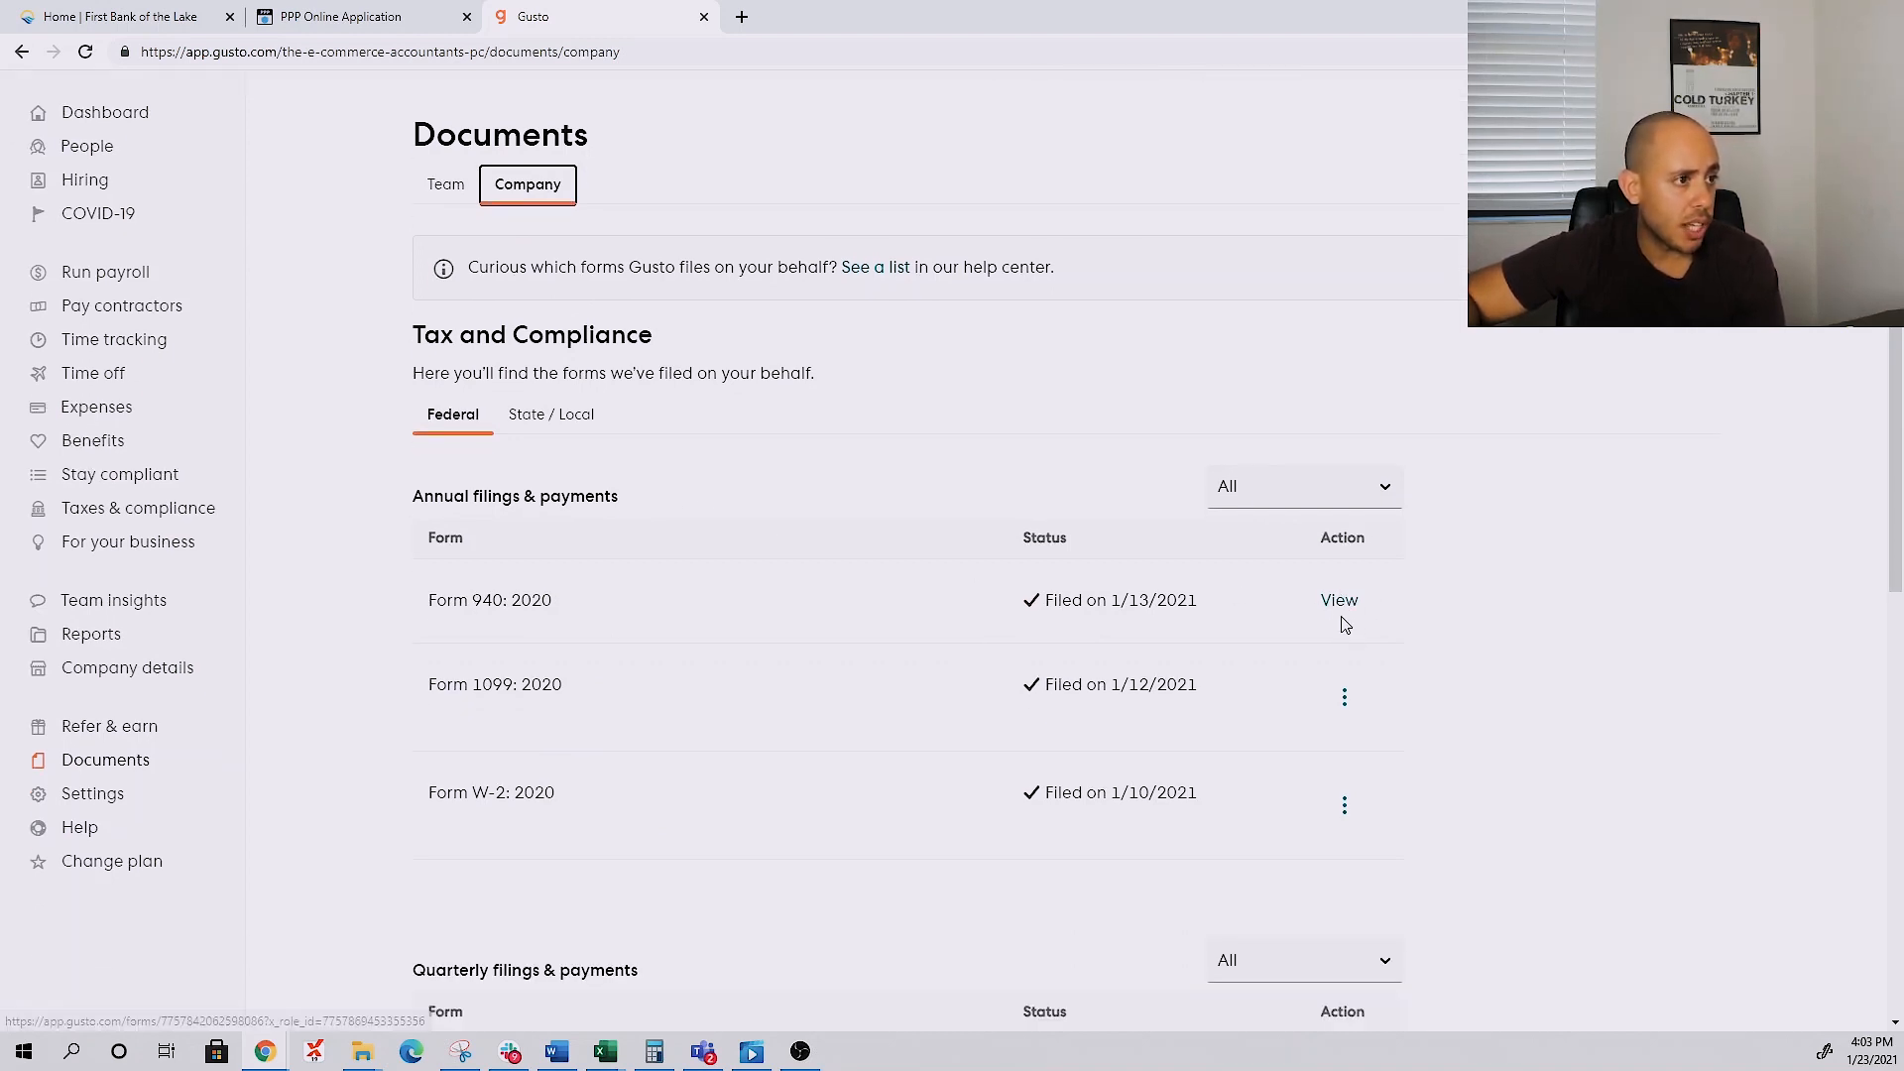
scroll(1289, 617, down, 4)
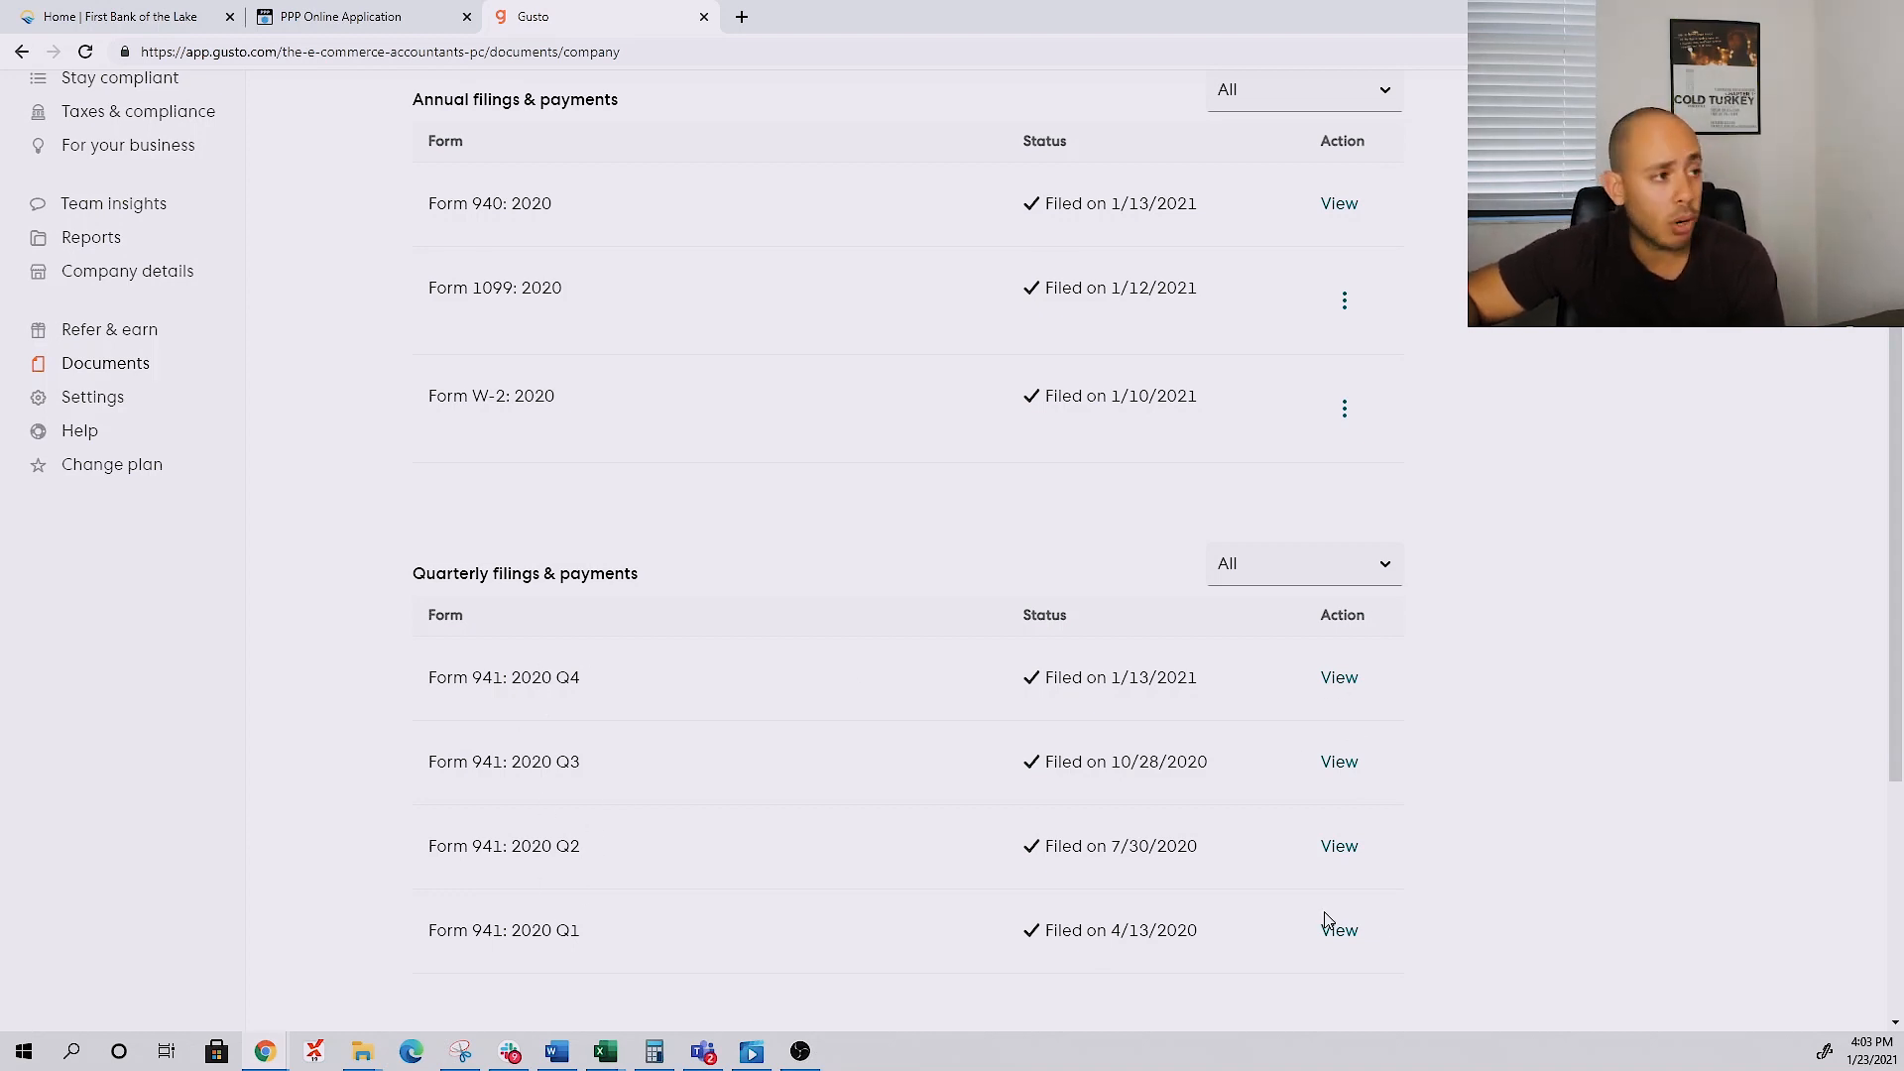
scroll(1360, 862, up, 1)
scroll(1603, 783, up, 1)
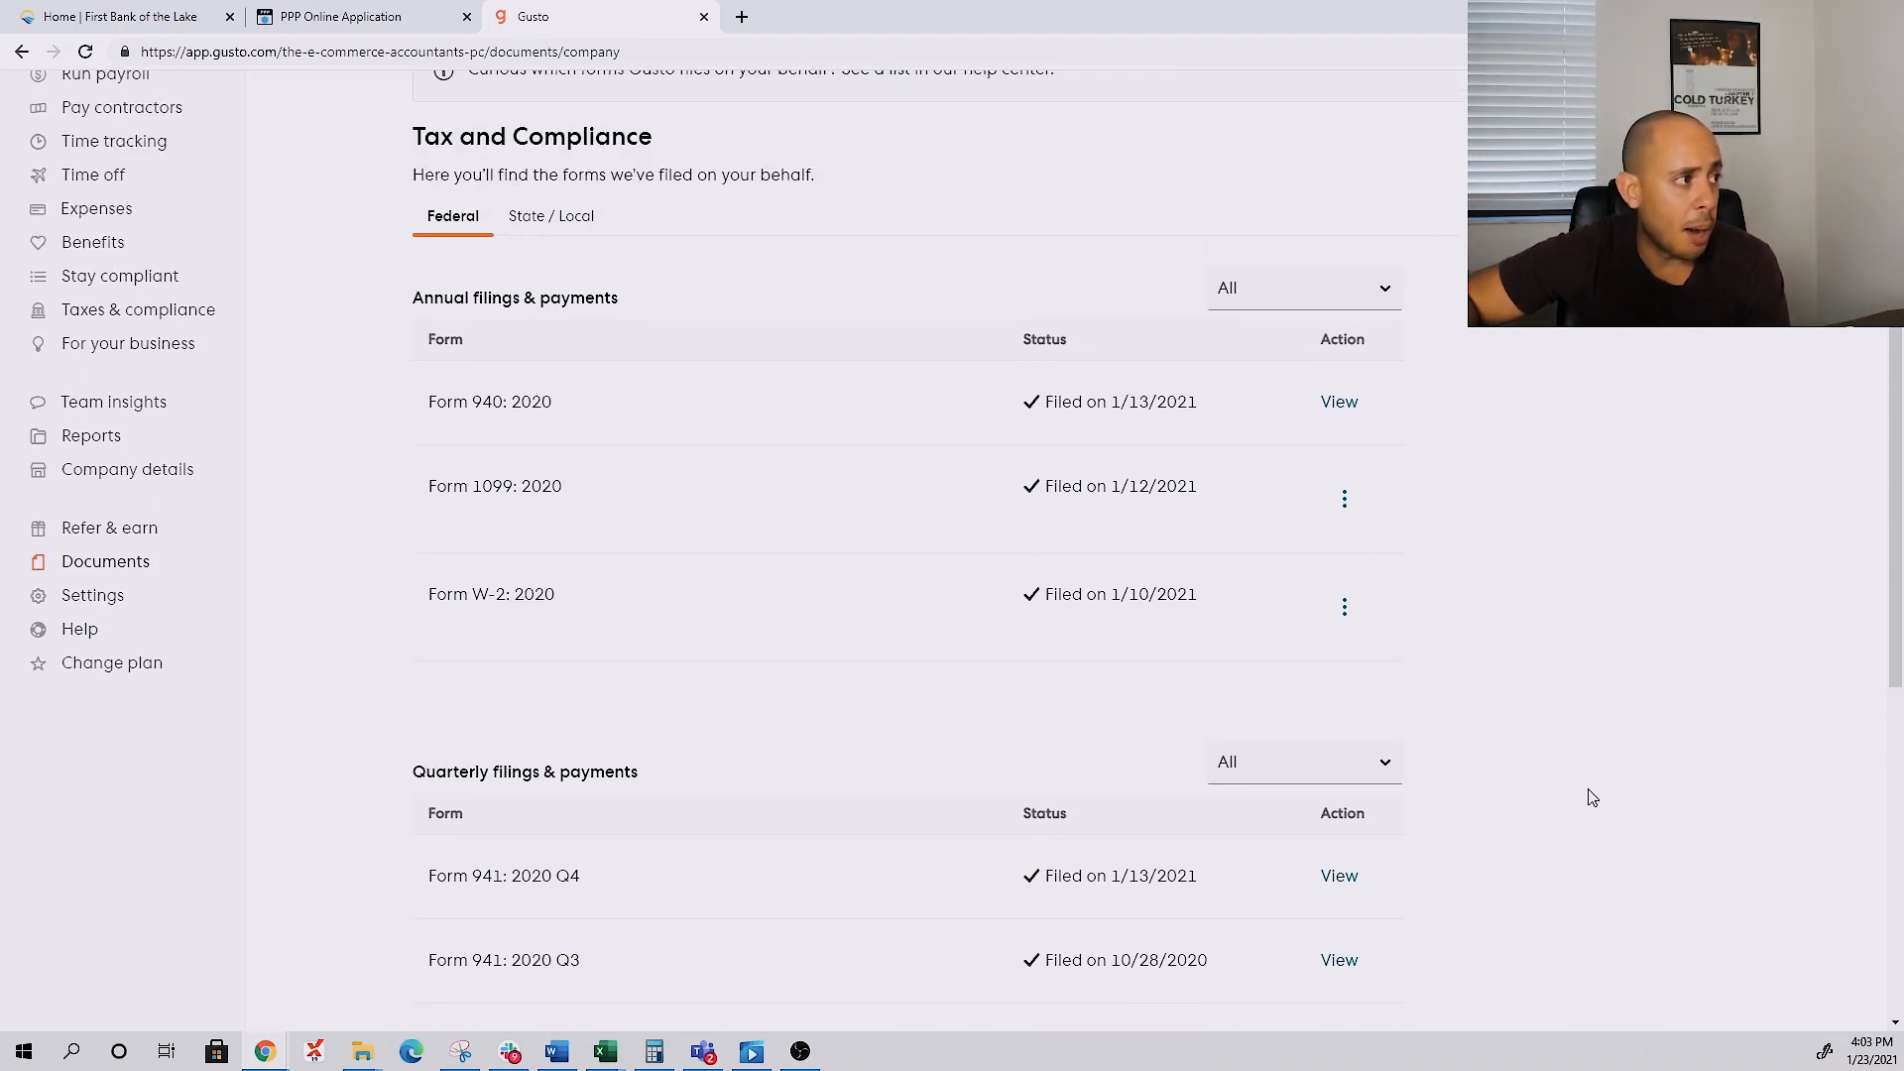
Check which download and mailing options are offered for Form W-2: 2020, leaving them unused.
drag(587, 608, 421, 592)
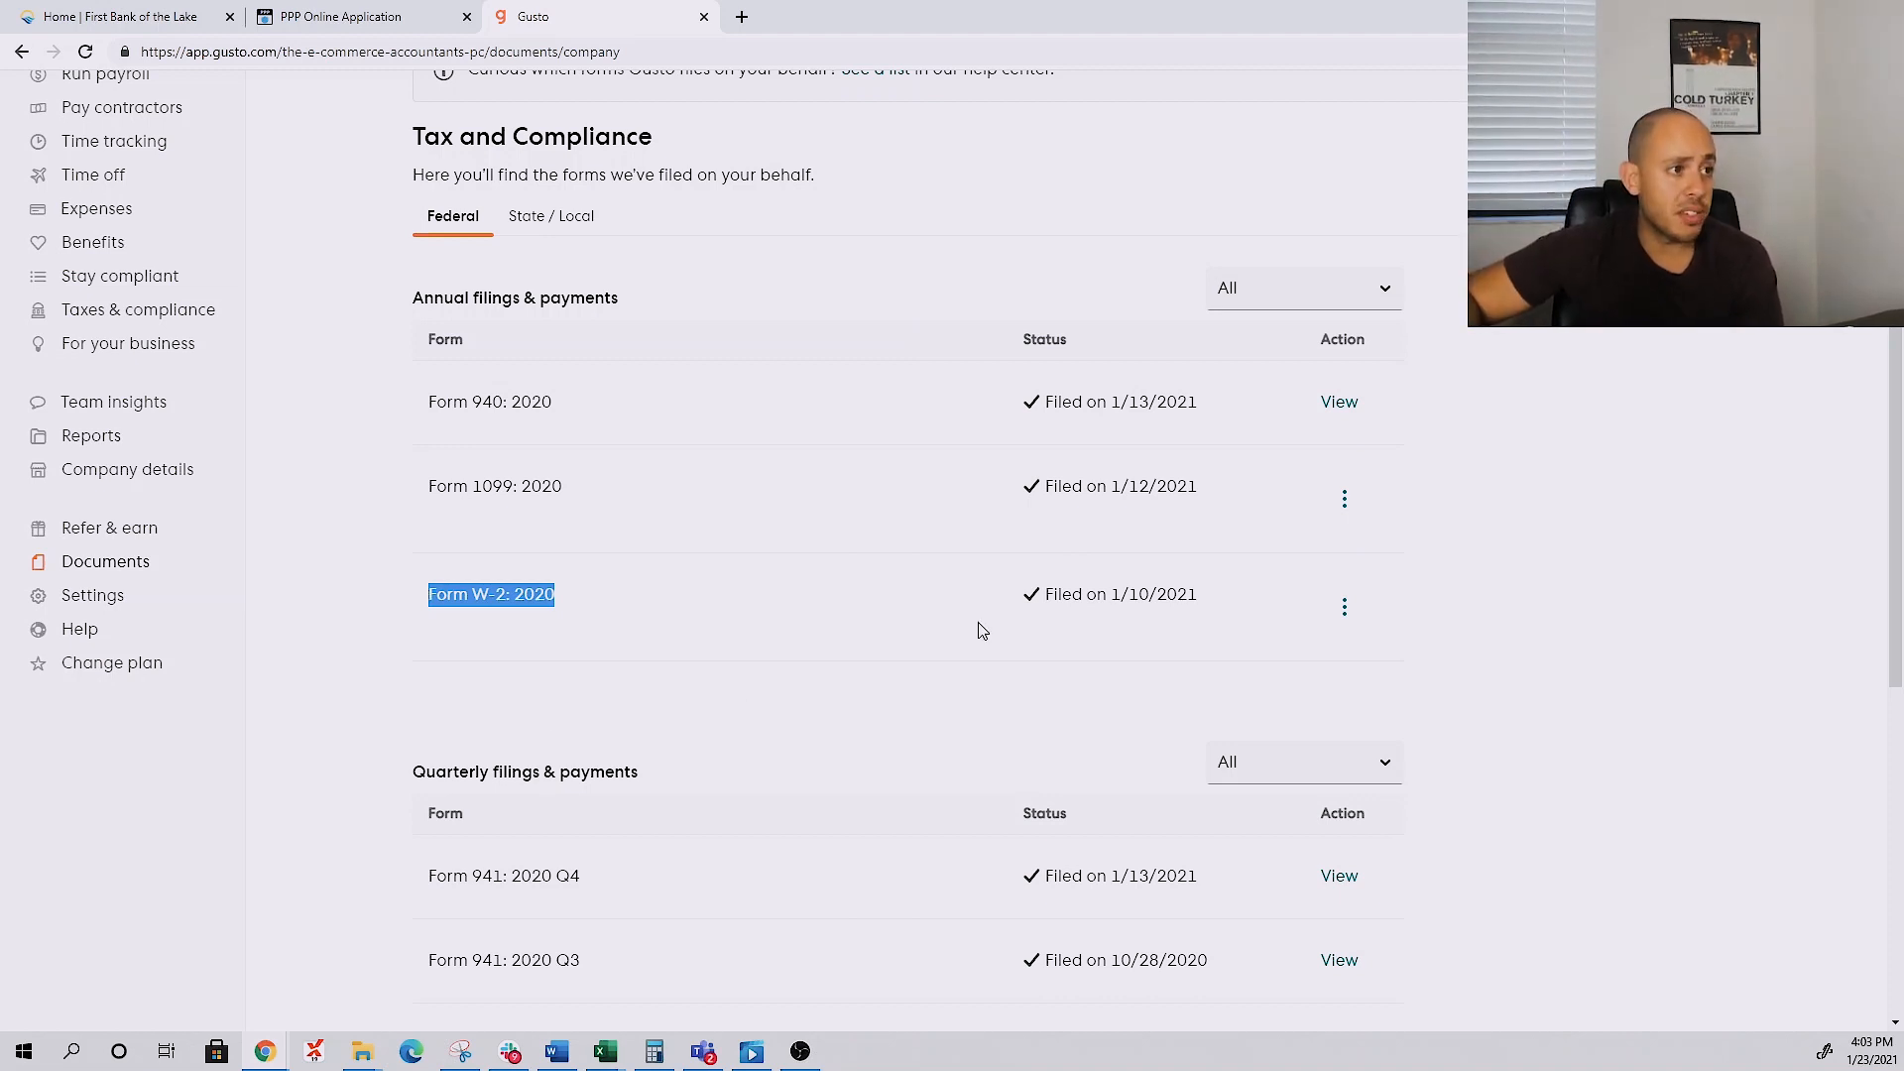
click(1344, 607)
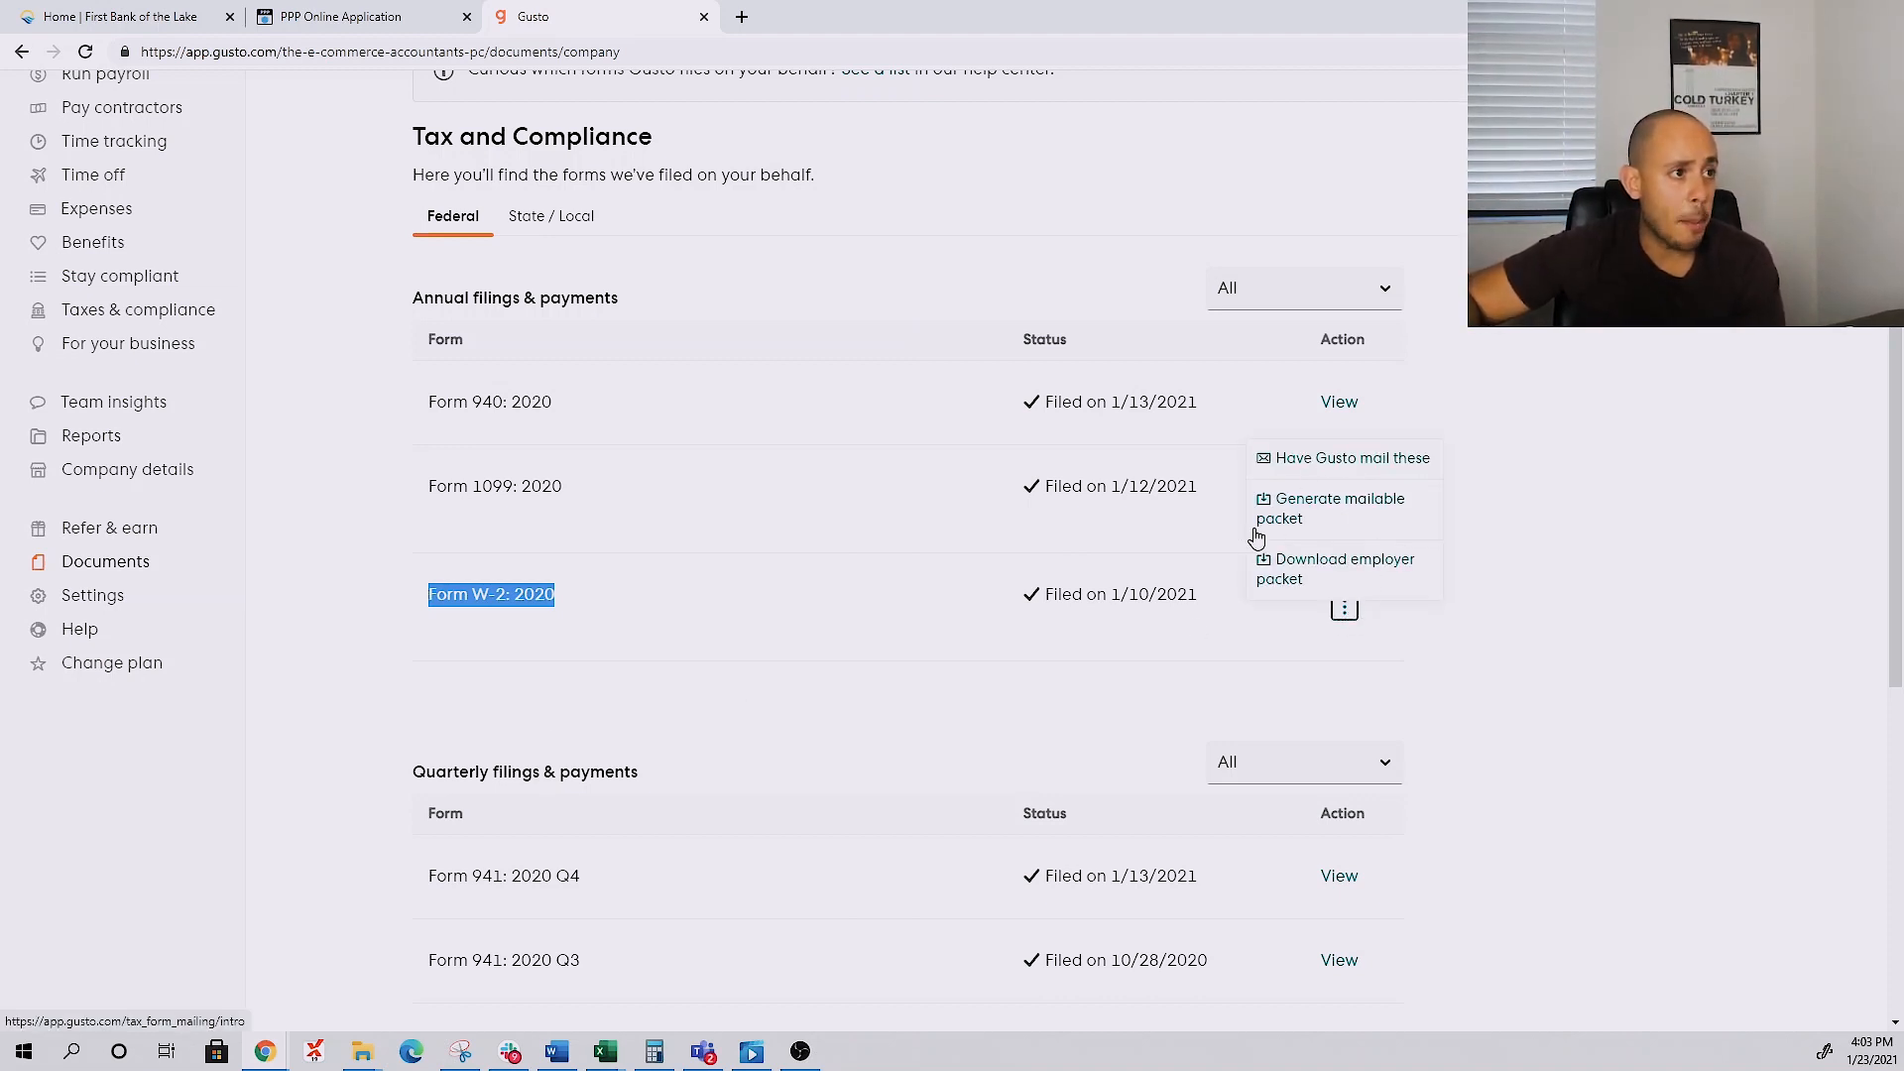
click(573, 605)
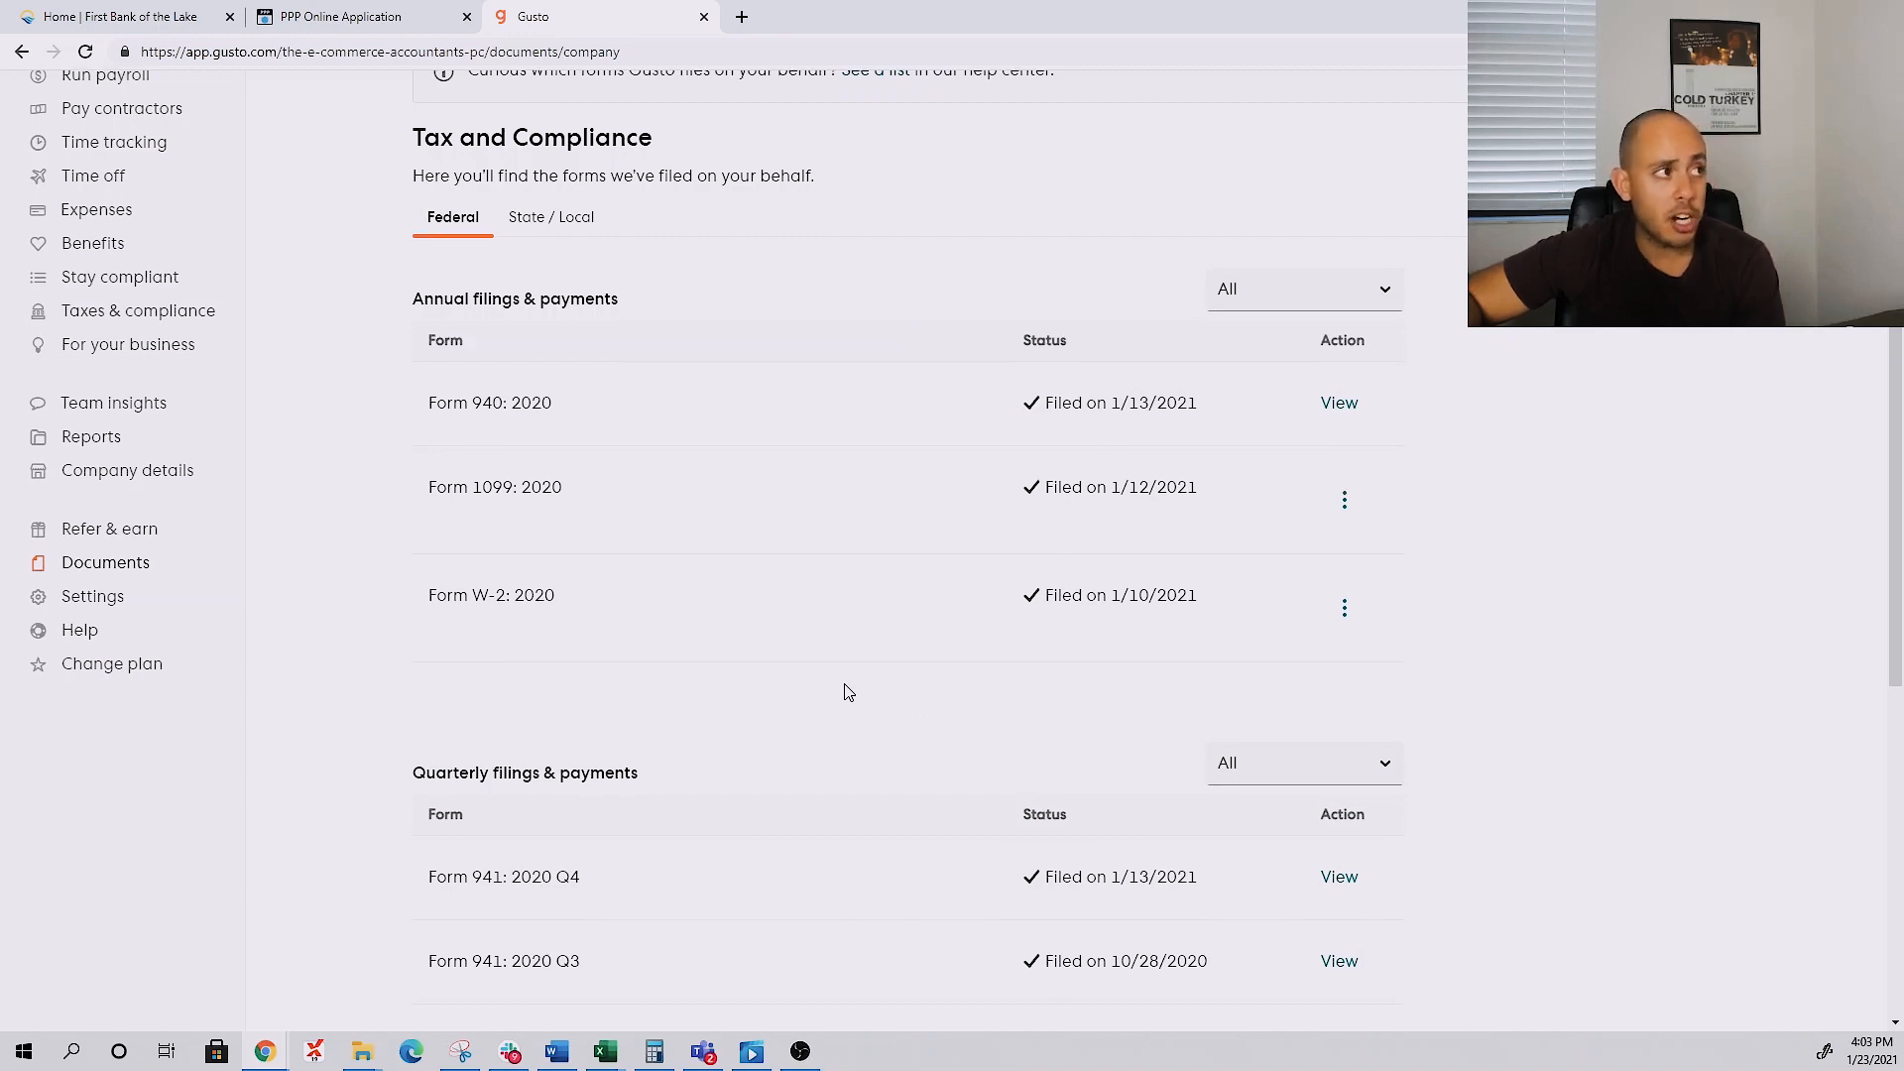
scroll(845, 692, up, 3)
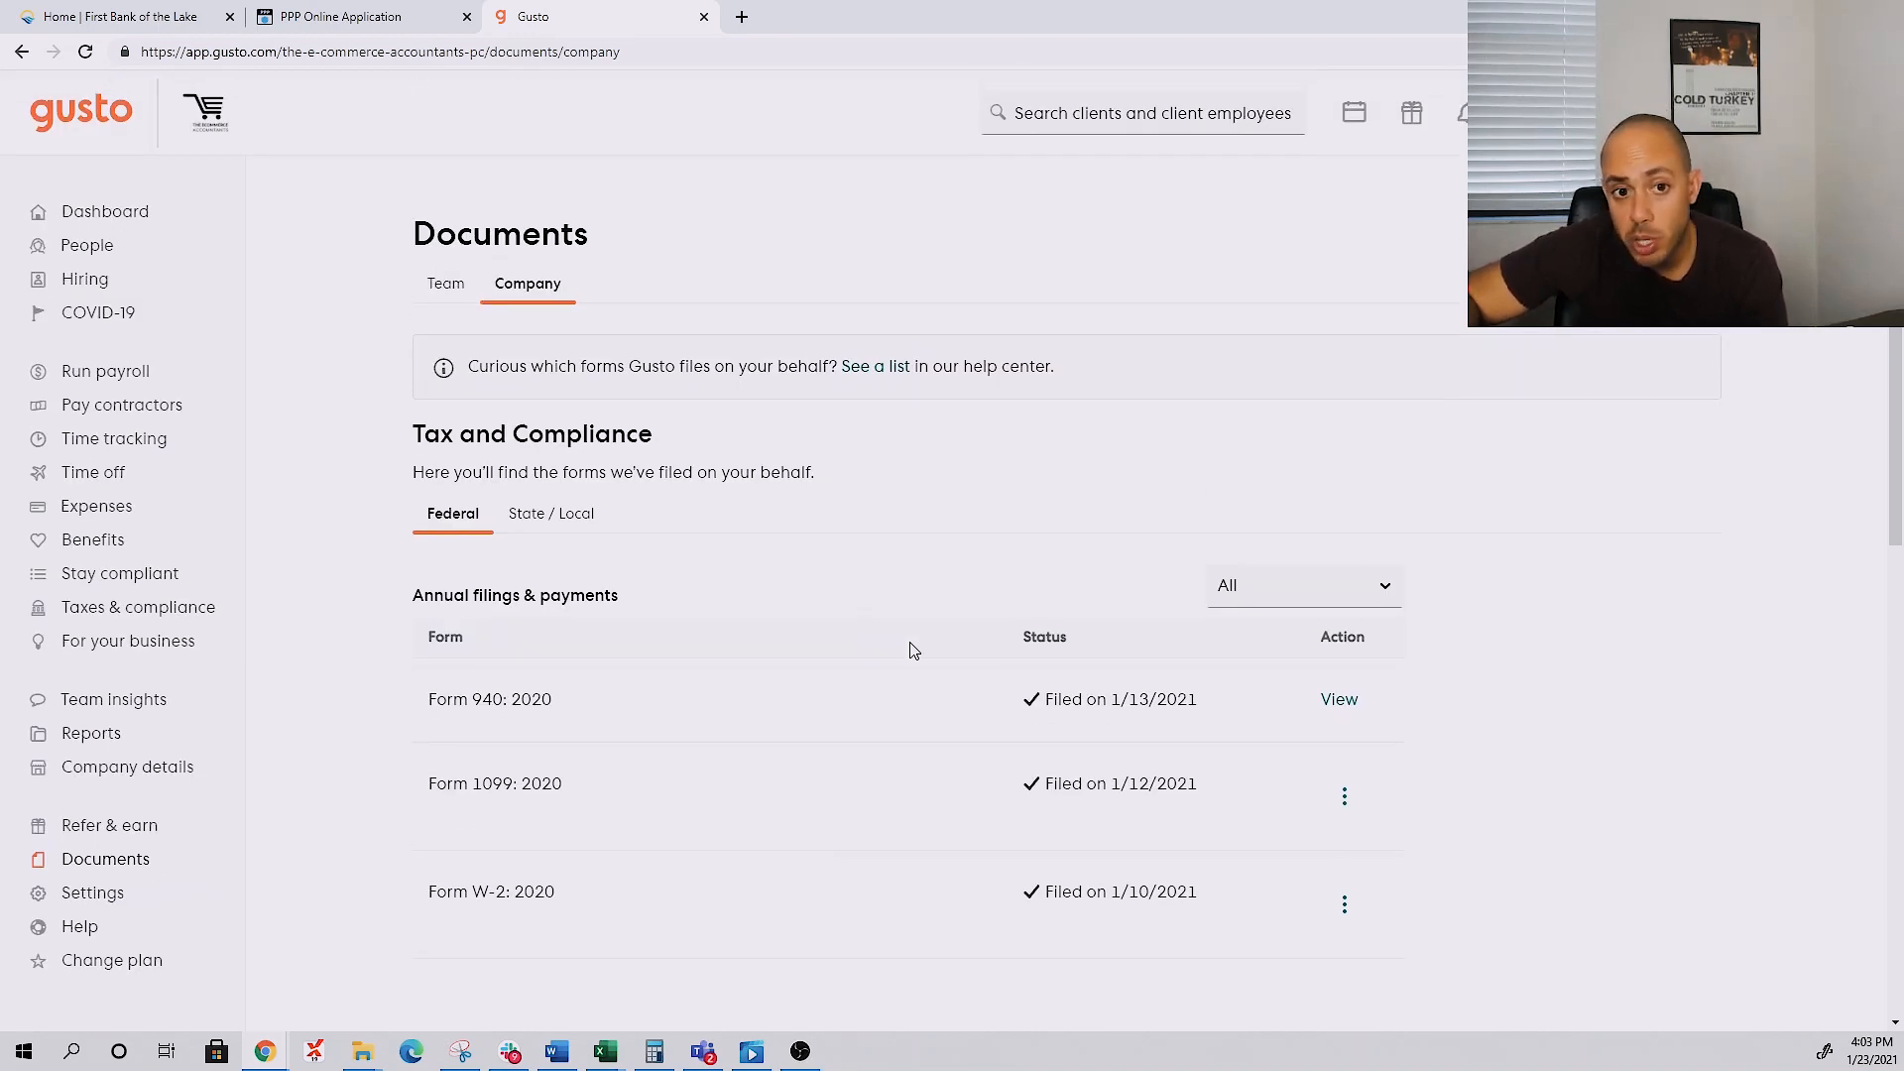